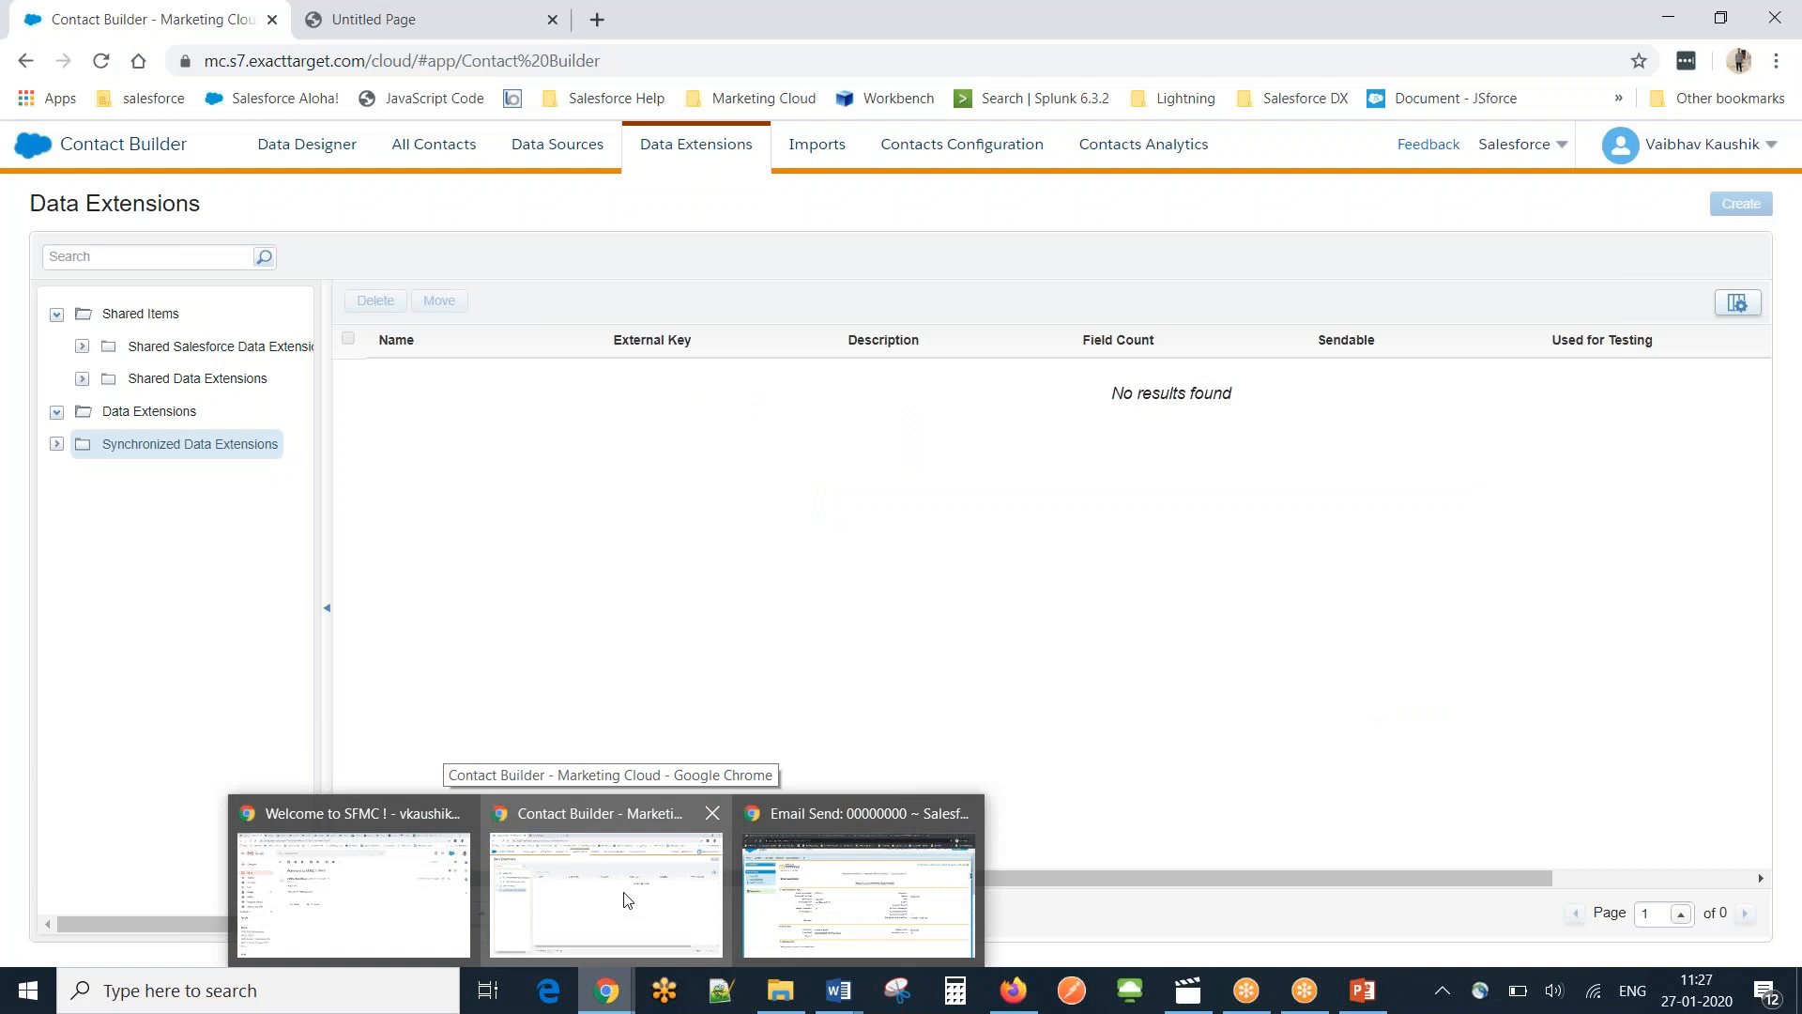
# Switch to the Chrome window showing the completed Marketing Cloud Email Send record.
pyautogui.click(628, 900)
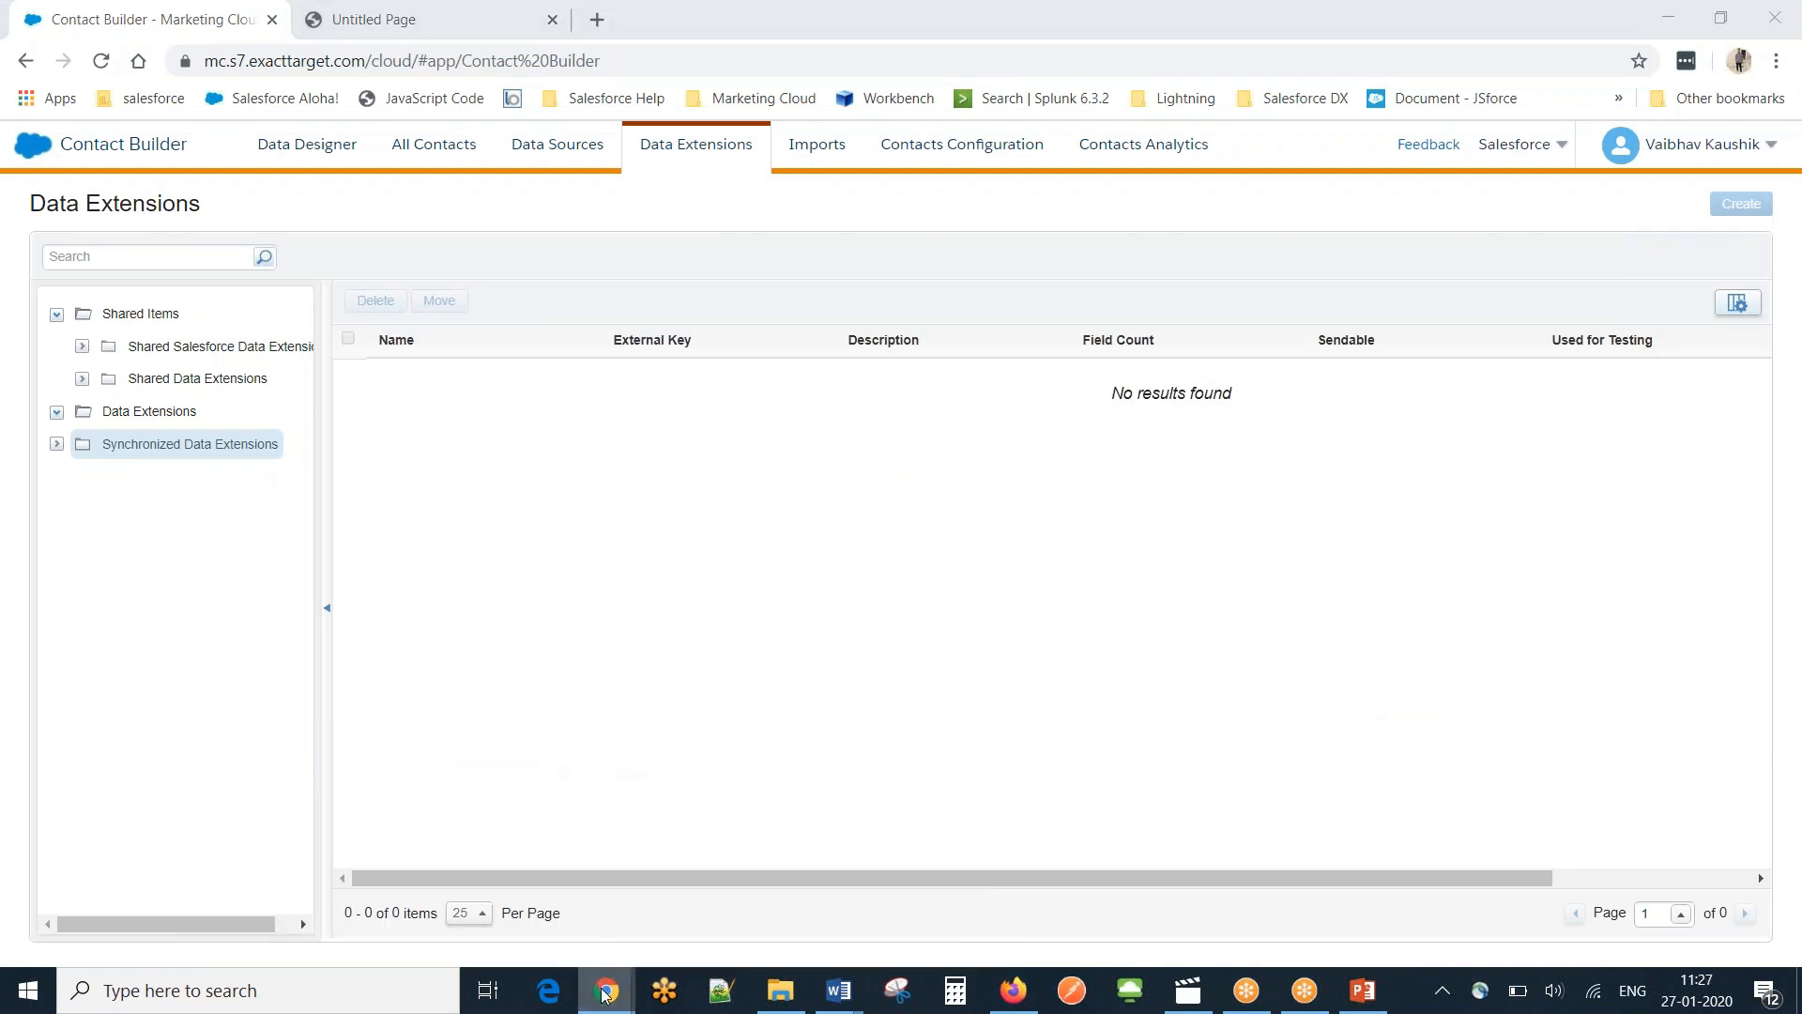
pyautogui.moveTo(607, 987)
pyautogui.click(813, 848)
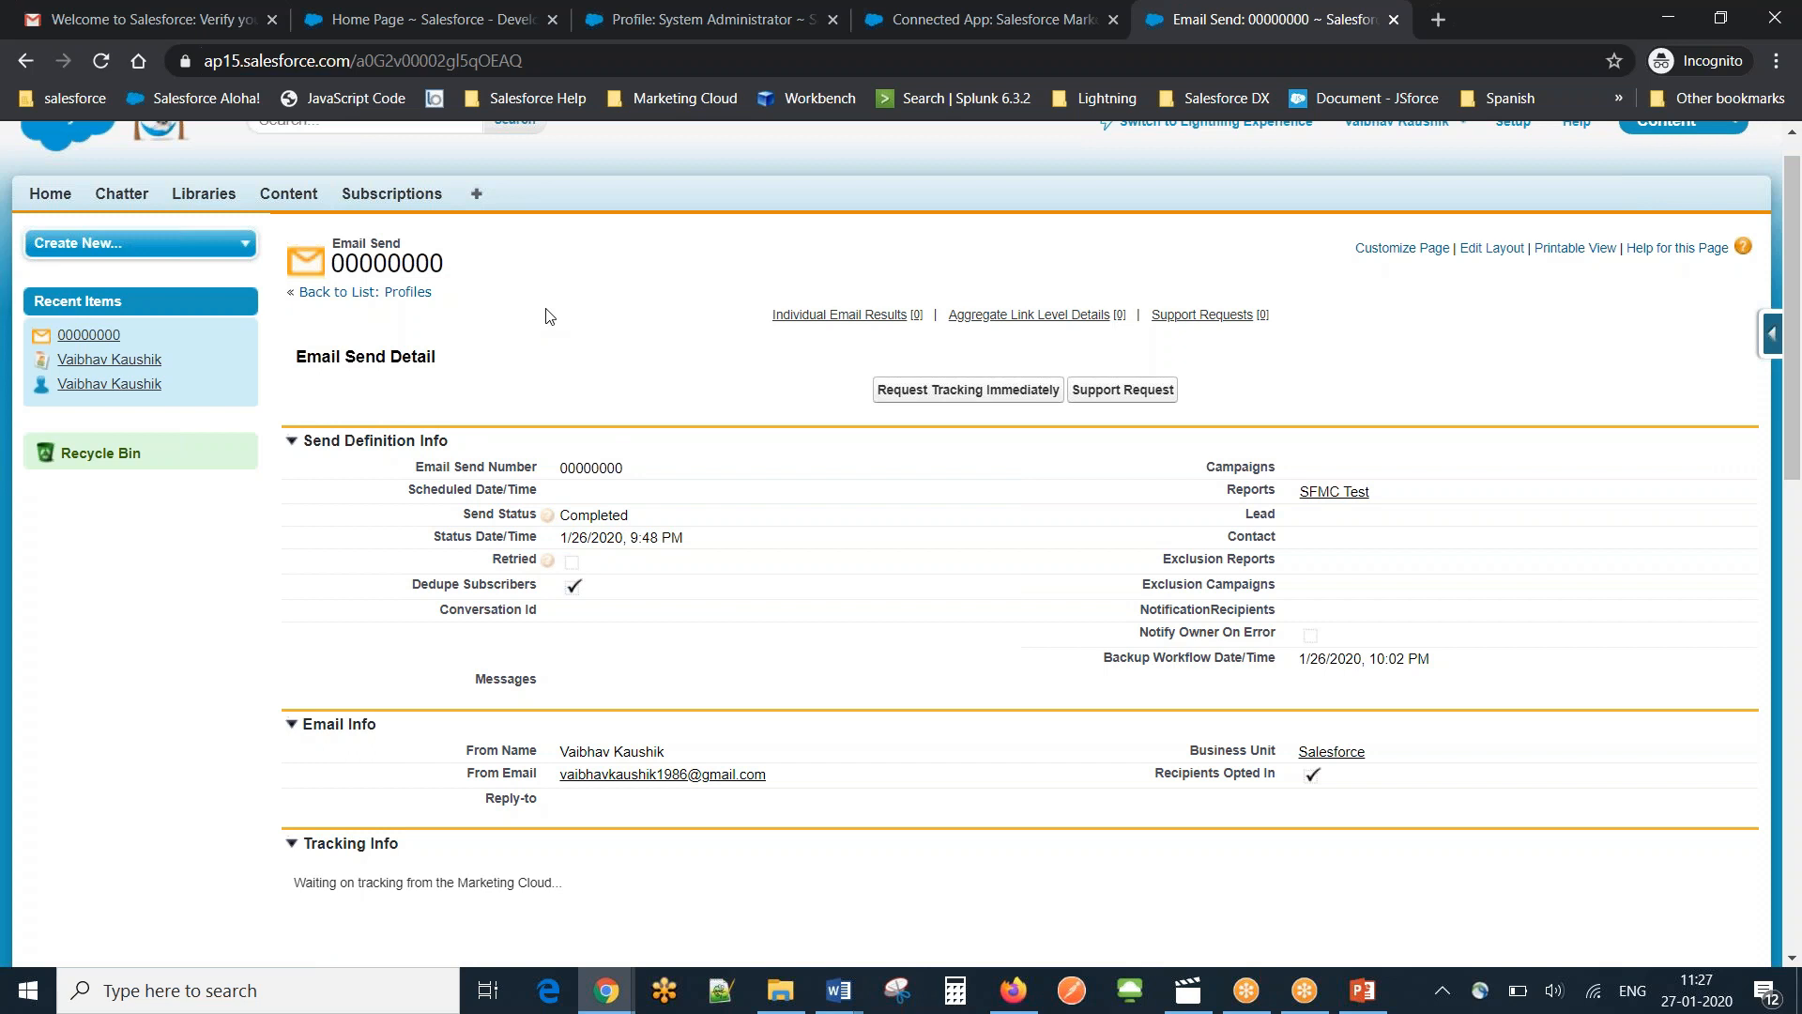
# Go to the Cases tab and start a new case.
pyautogui.click(1775, 38)
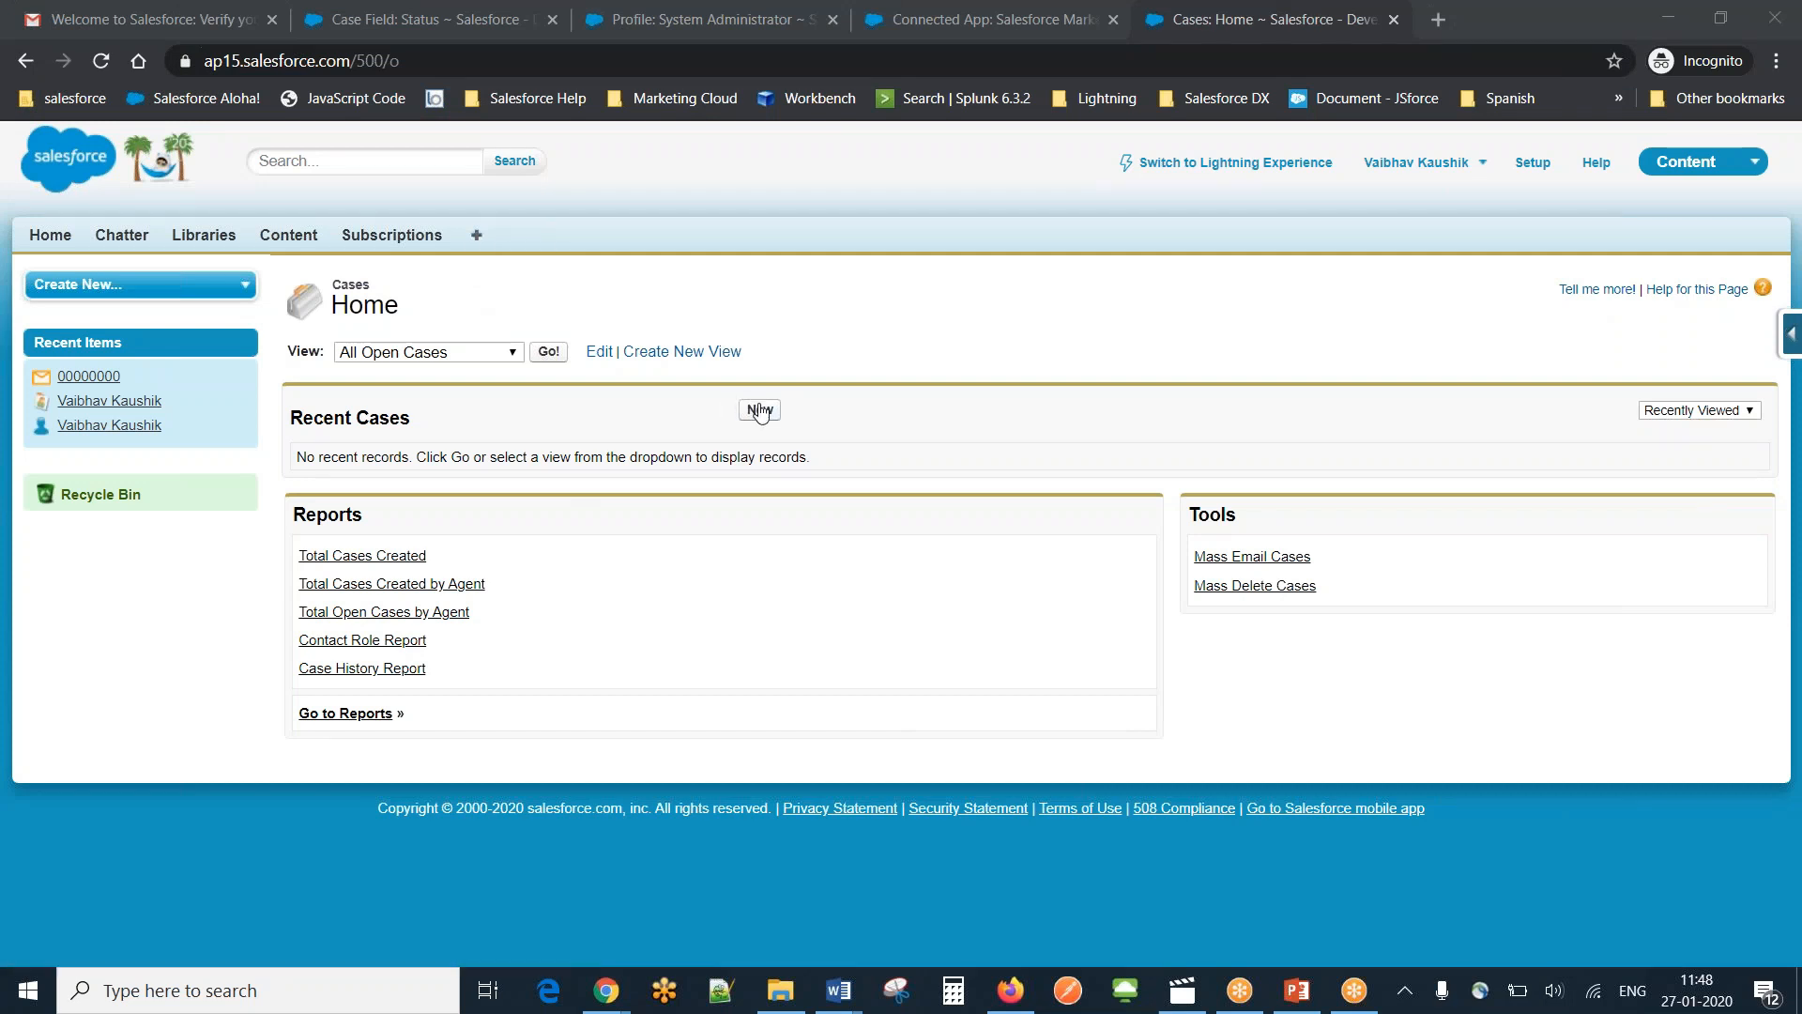
pyautogui.click(759, 409)
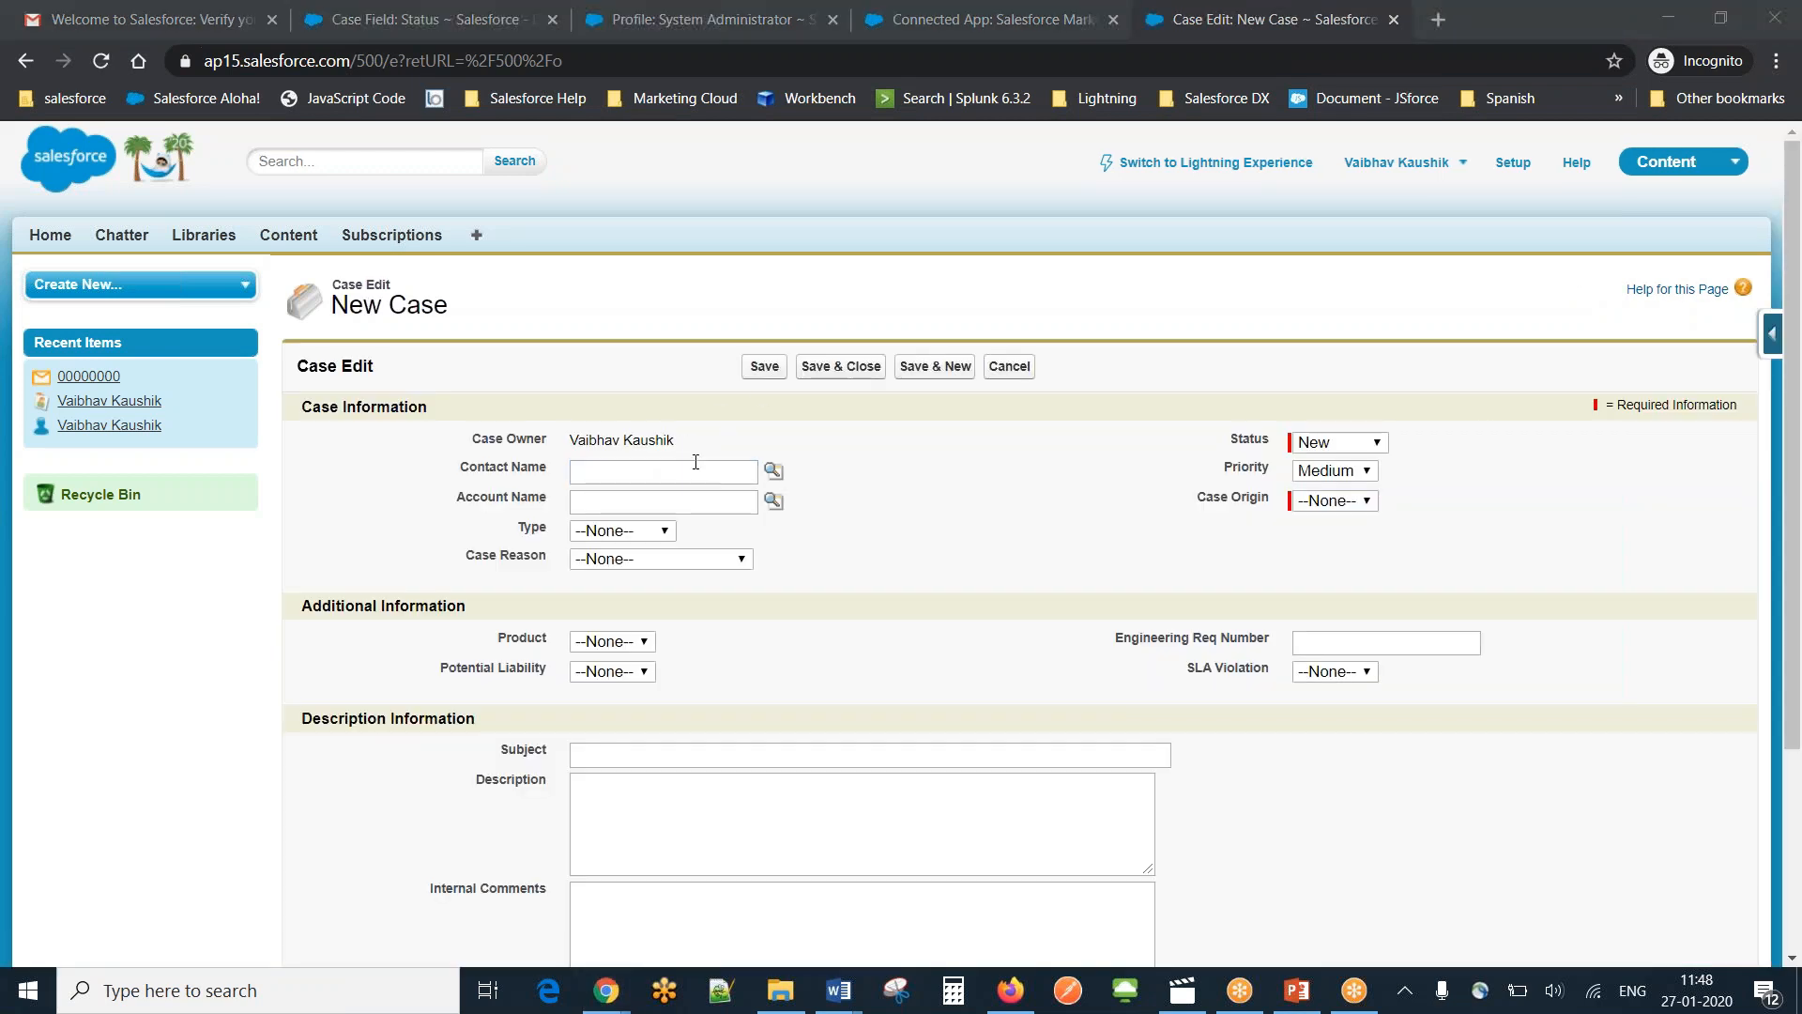
# Look up the case's contact and select it from the search results.
pyautogui.click(696, 464)
pyautogui.write('Vai')
pyautogui.click(773, 470)
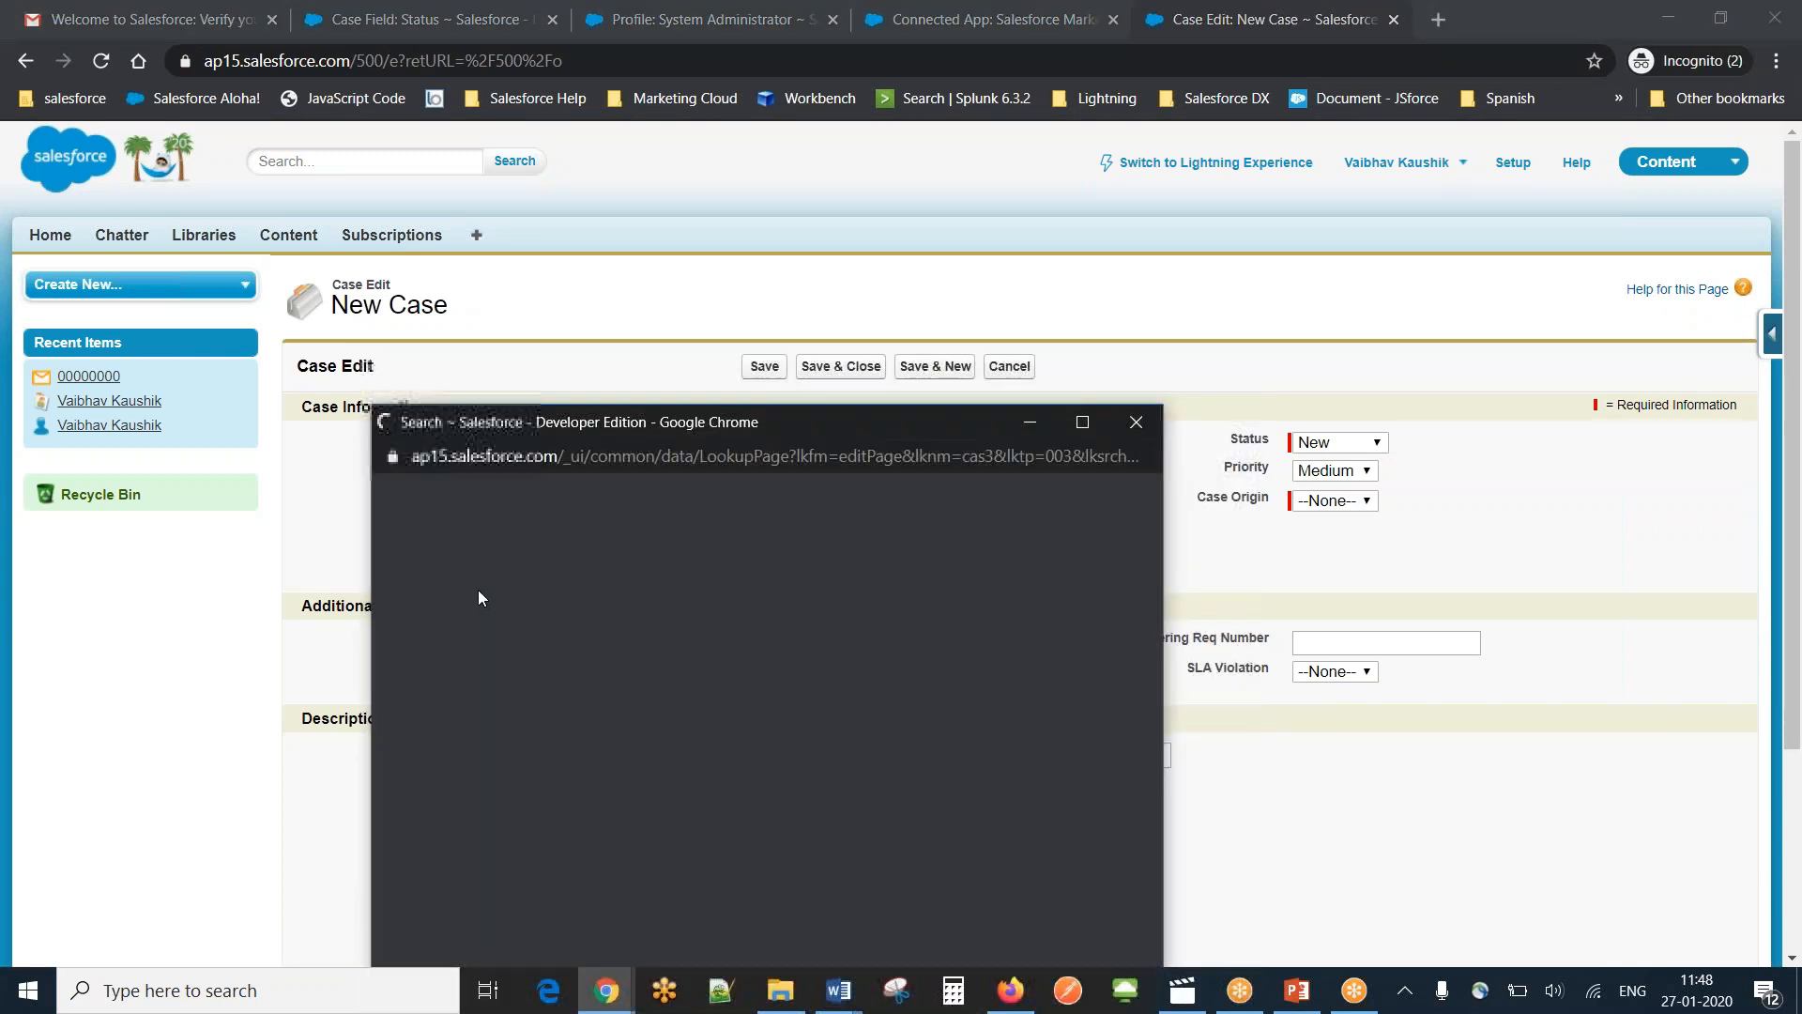
pyautogui.click(443, 718)
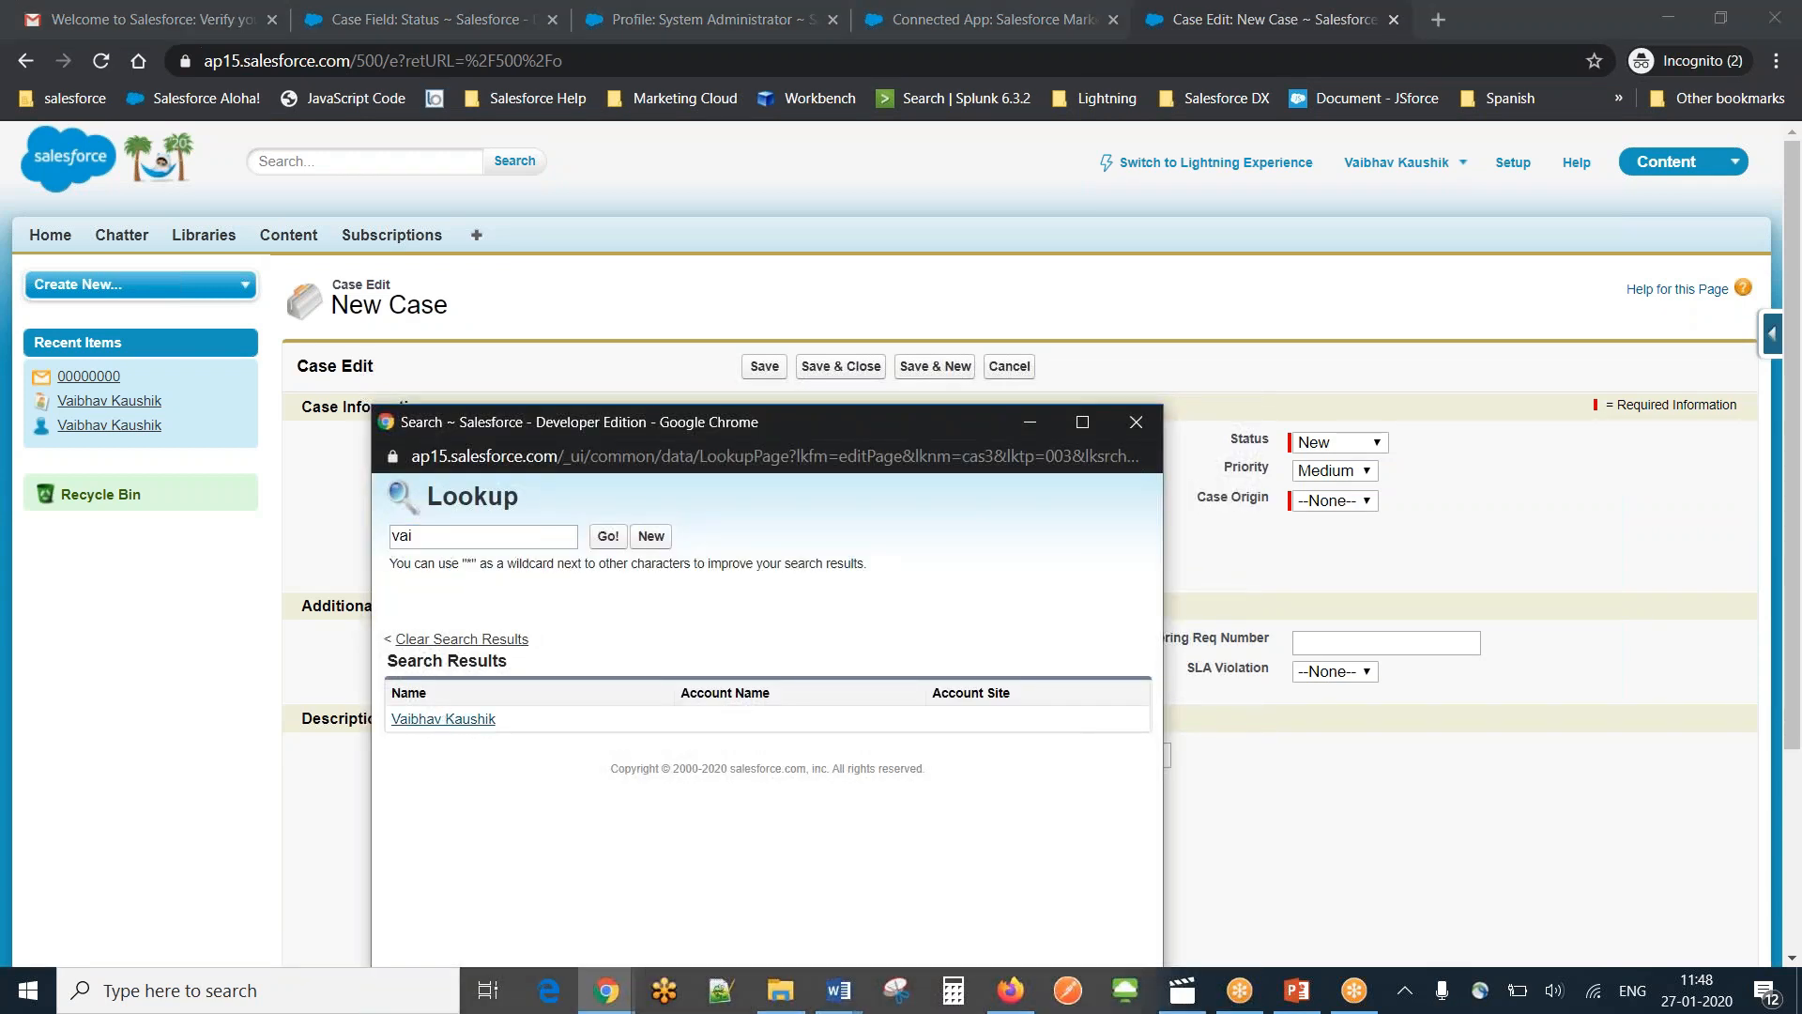
# Set Type to Other, Case Reason to Feedback, Status to New and Case Origin to Web.
pyautogui.click(657, 531)
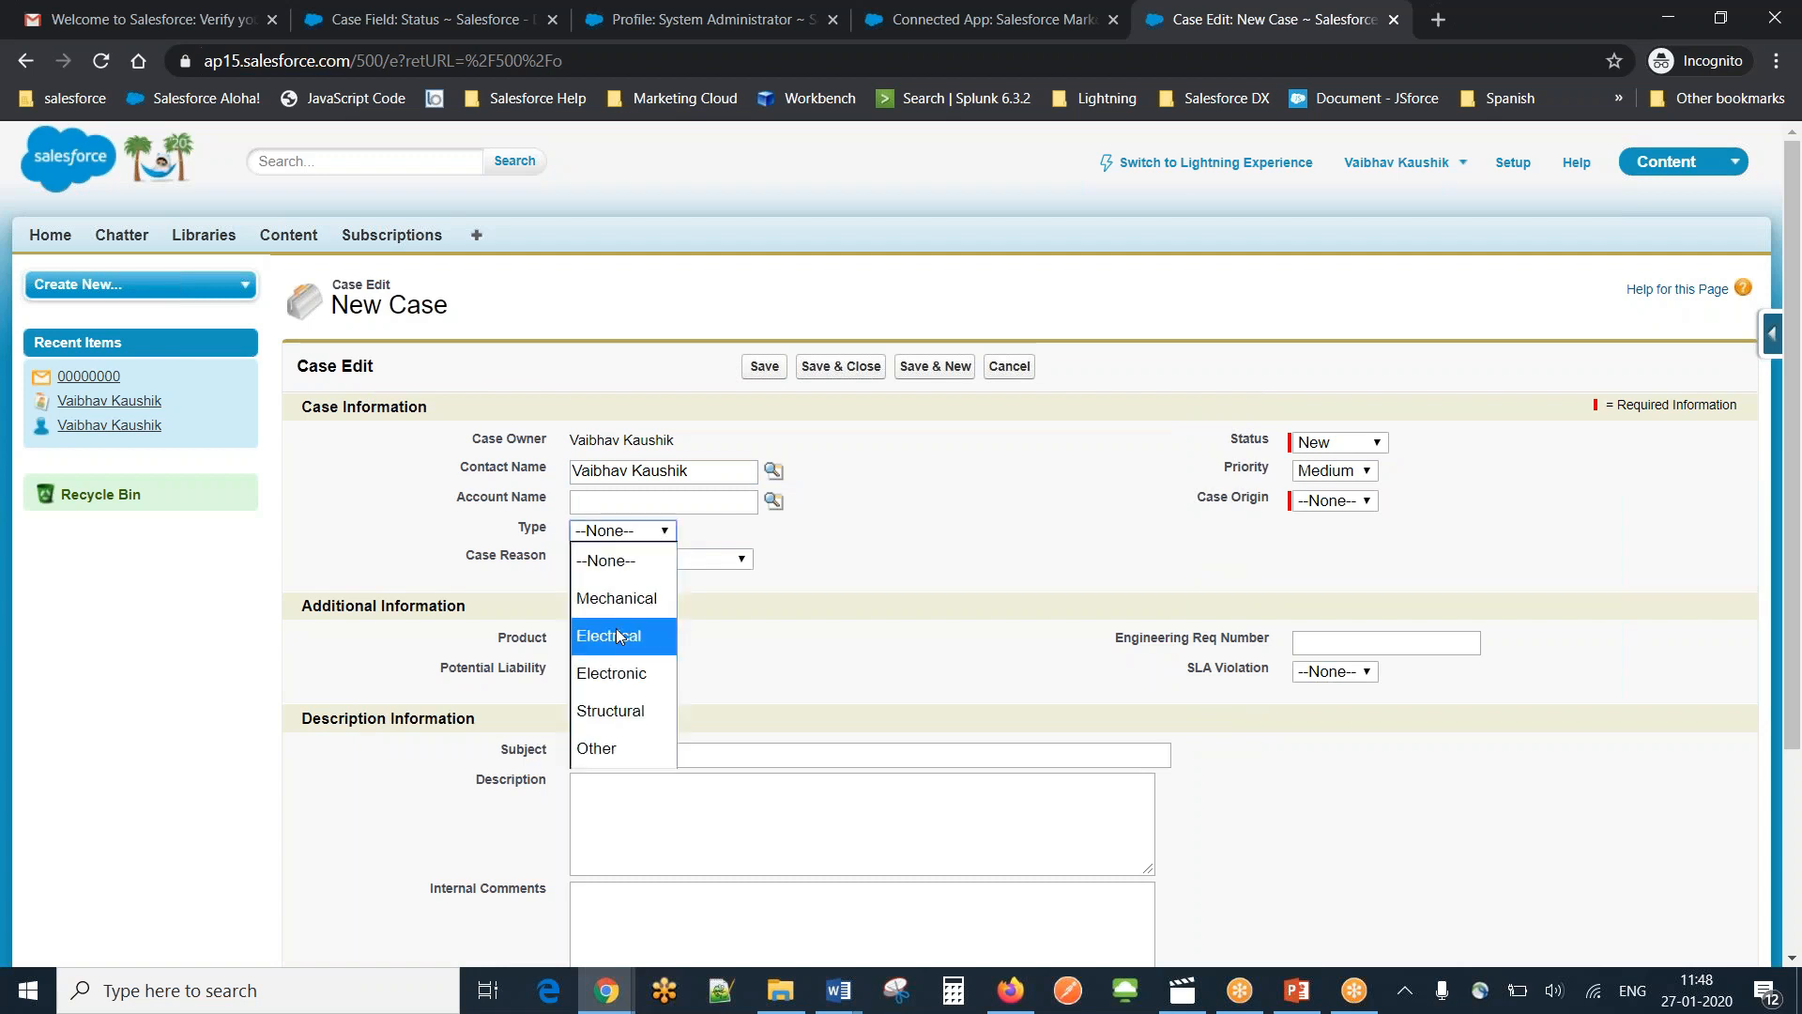
pyautogui.click(610, 741)
pyautogui.click(715, 560)
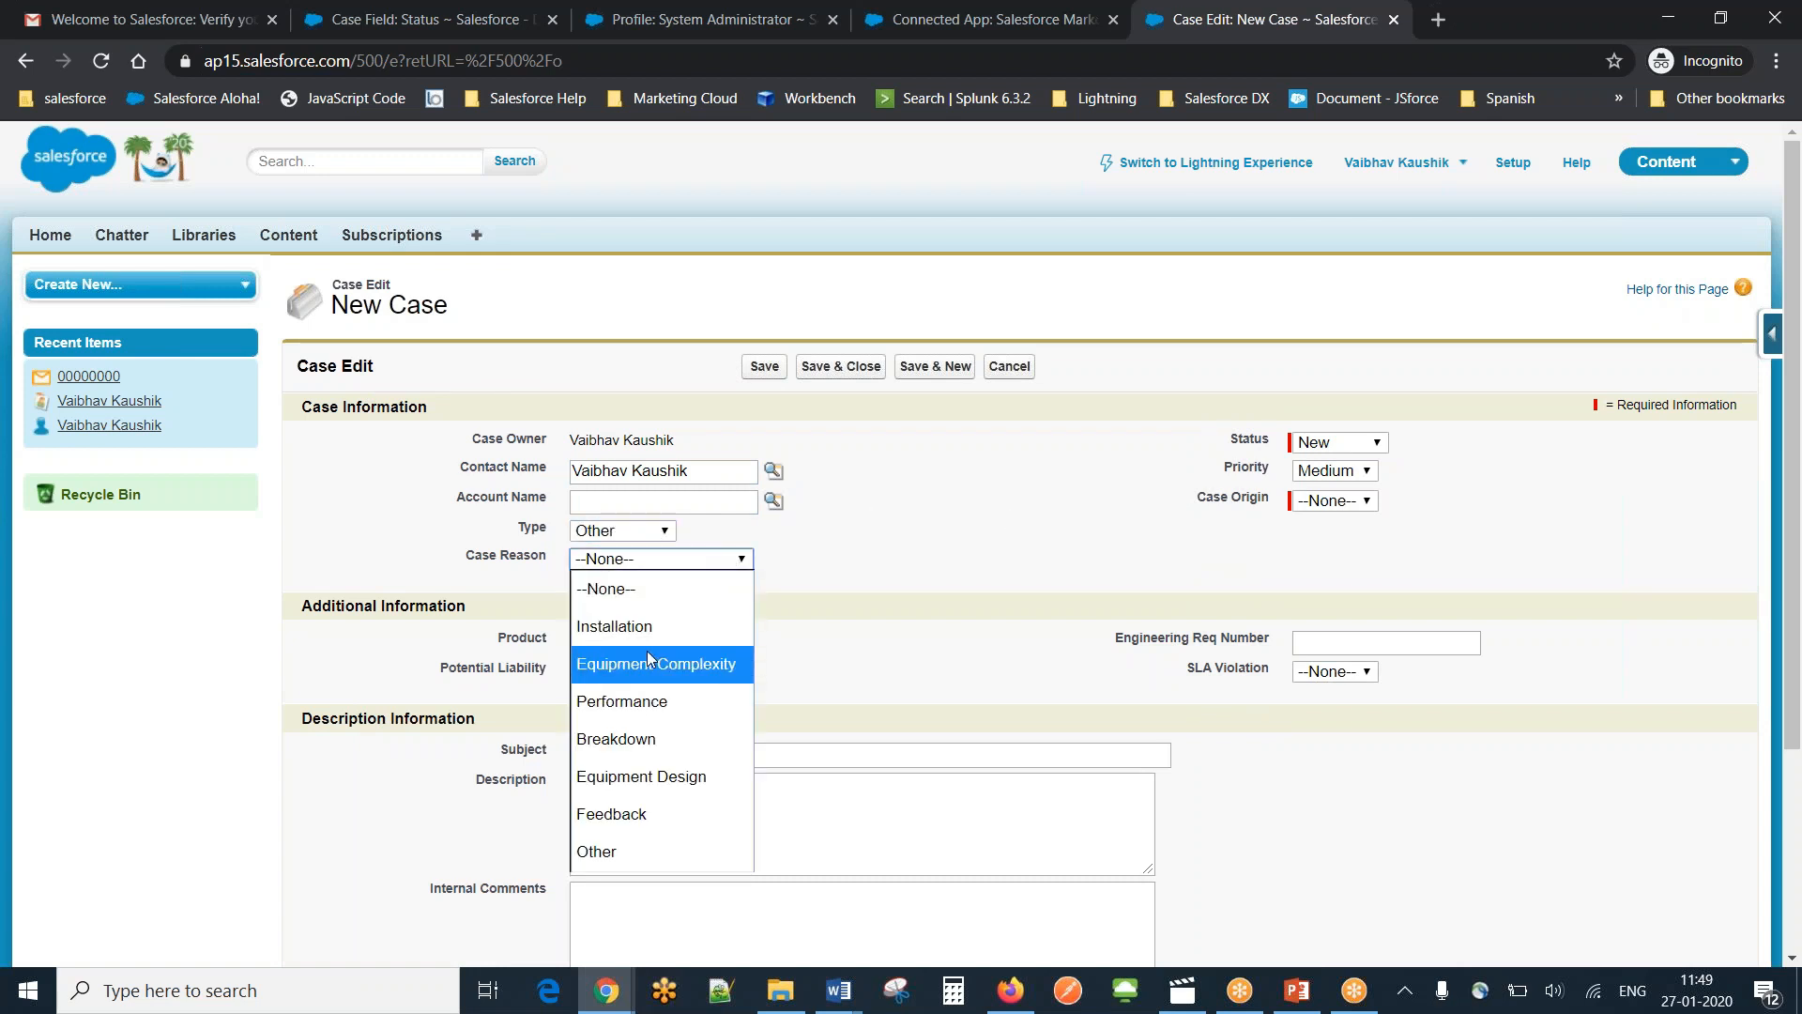
pyautogui.click(611, 815)
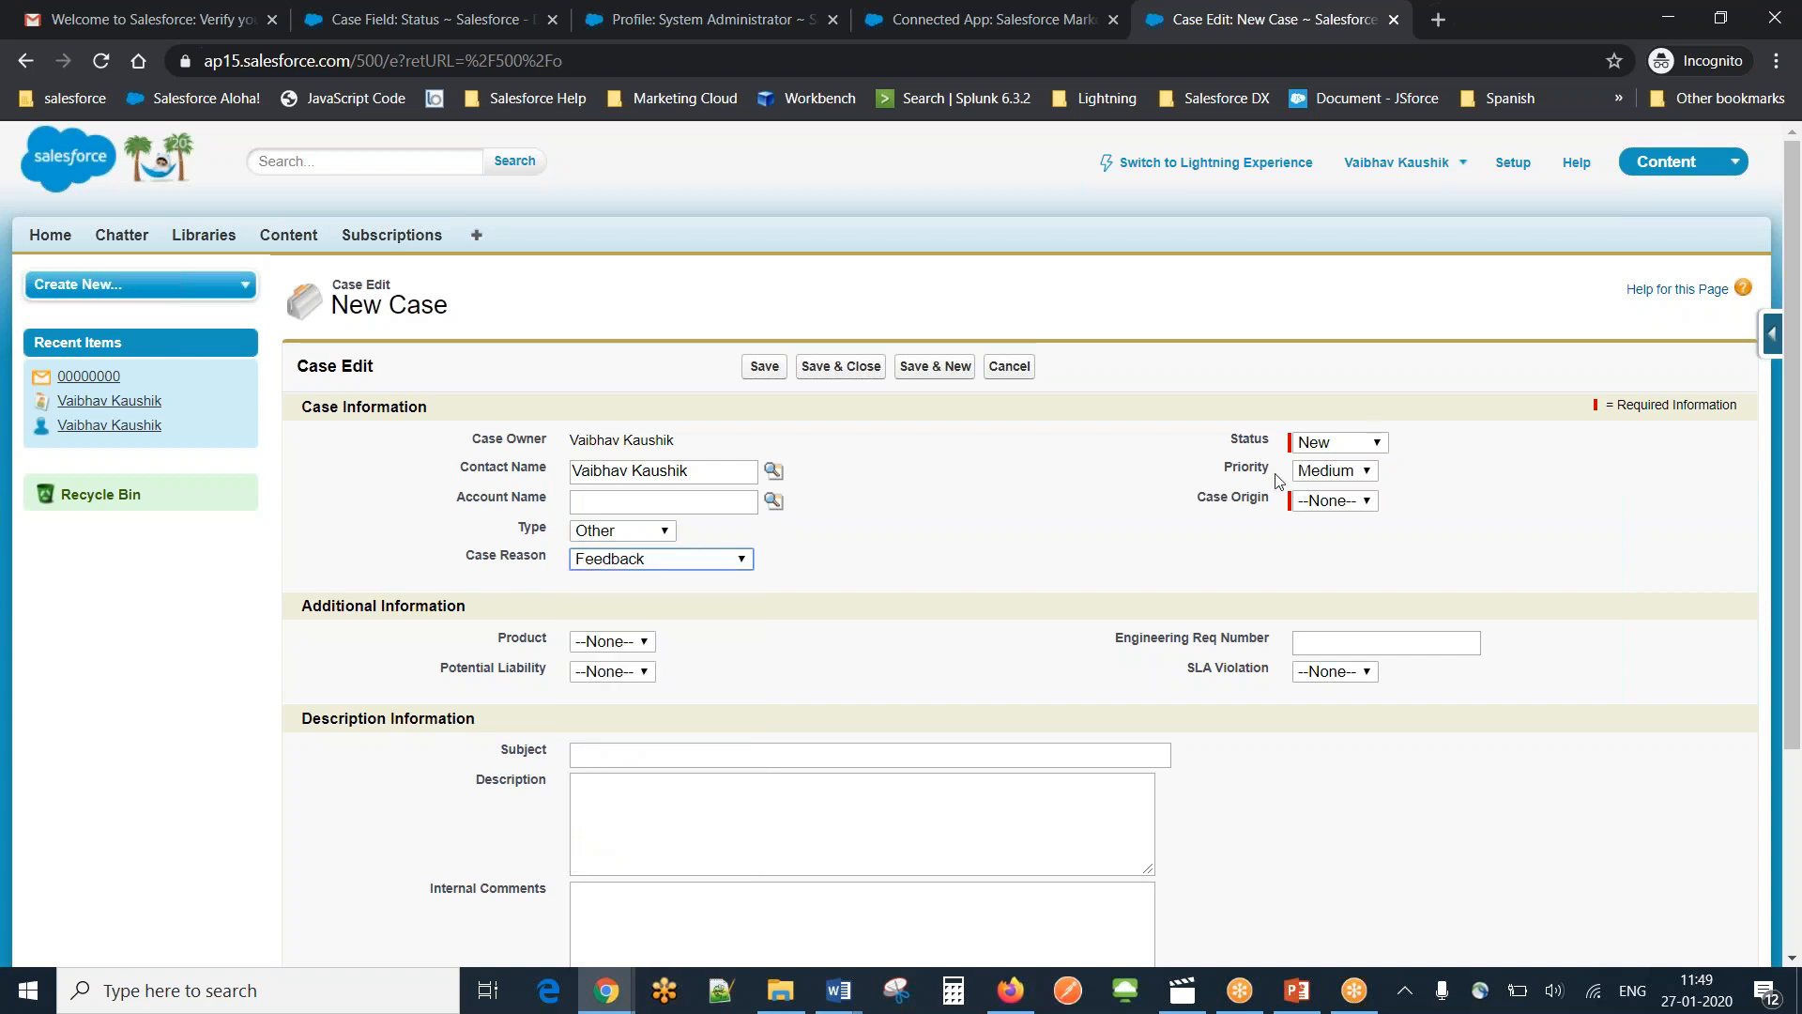
pyautogui.click(1375, 444)
pyautogui.click(1375, 446)
pyautogui.click(1363, 501)
pyautogui.click(1315, 642)
pyautogui.click(1351, 643)
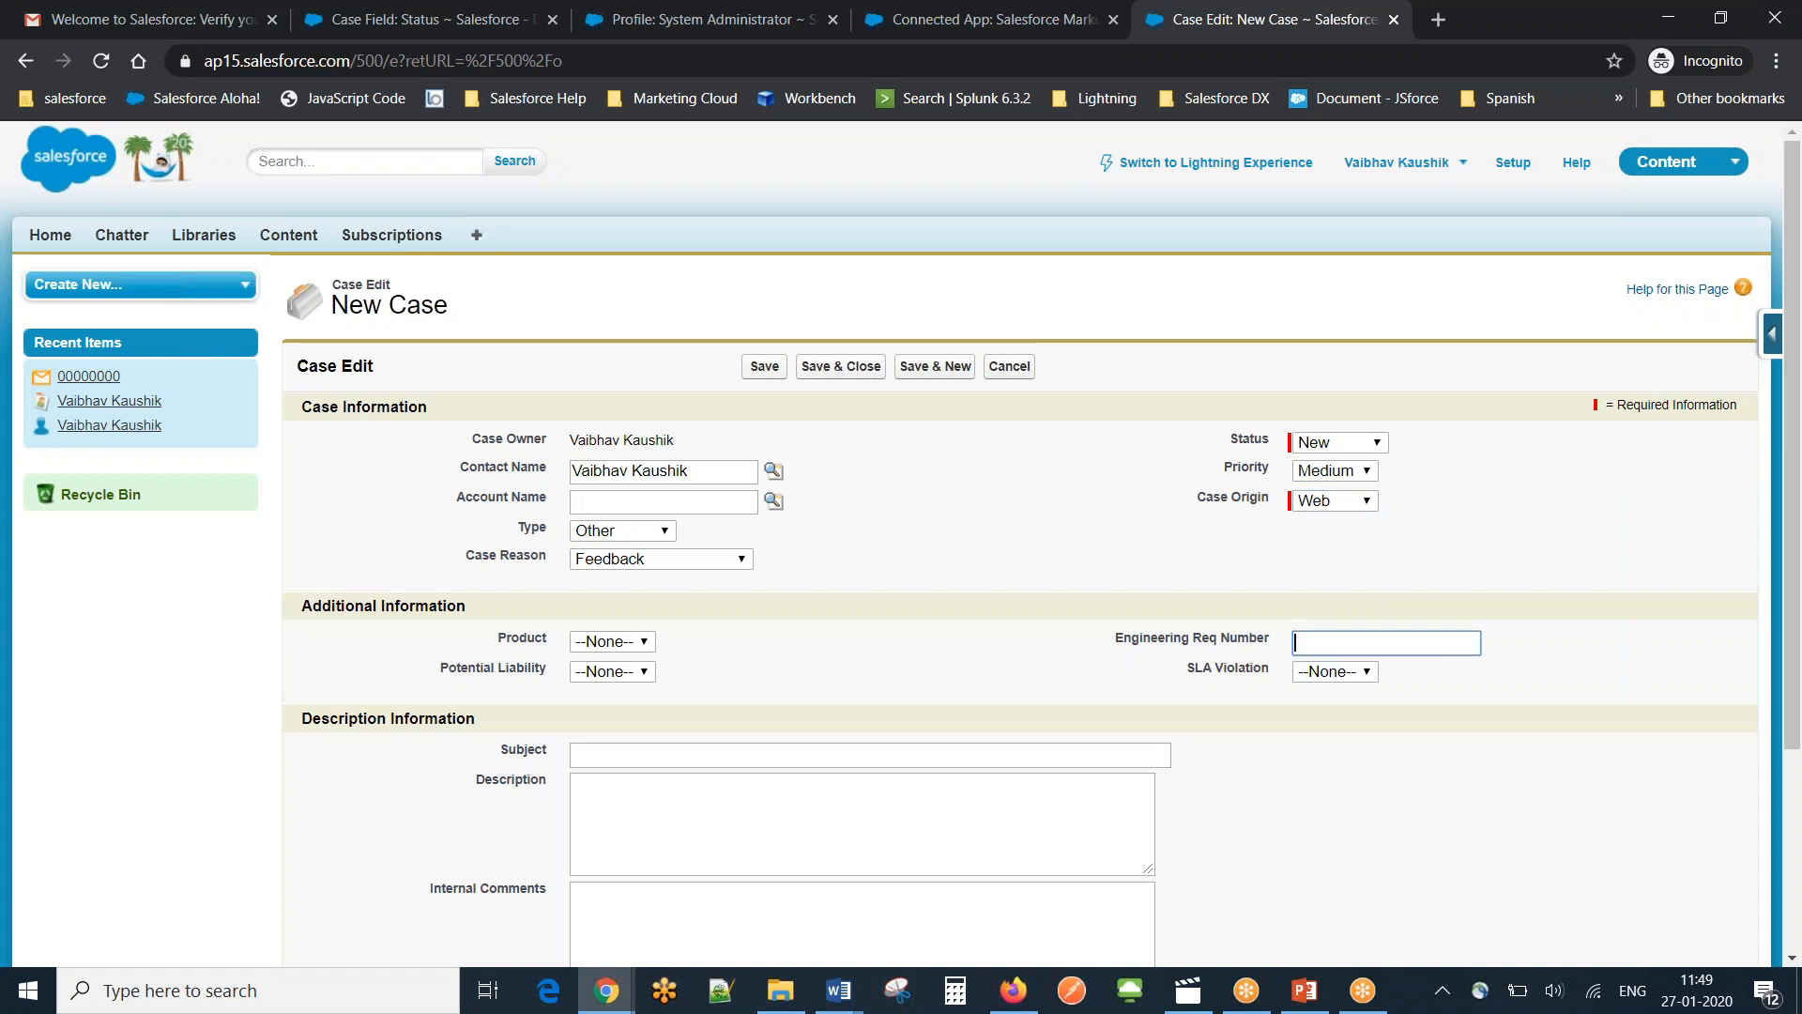
# Enter 'I am facing some issue' as both subject and description, then save the case.
pyautogui.scroll(-2, 1793, 385)
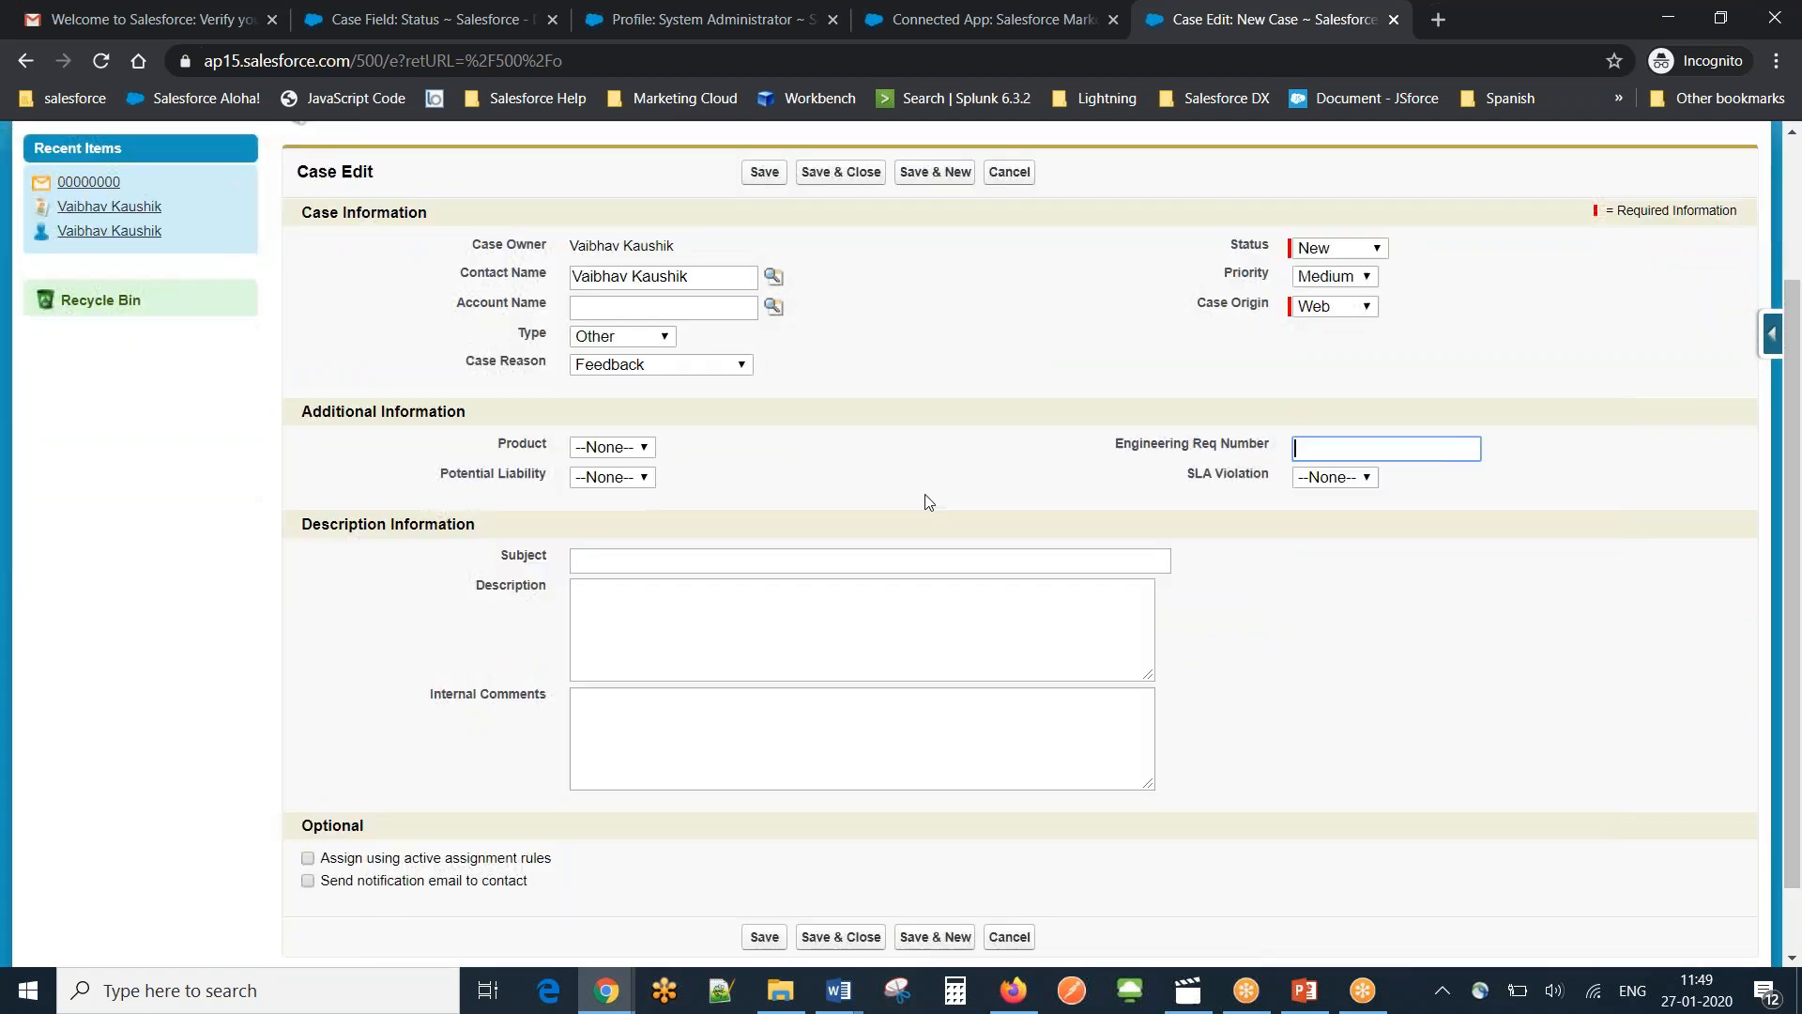
pyautogui.click(728, 756)
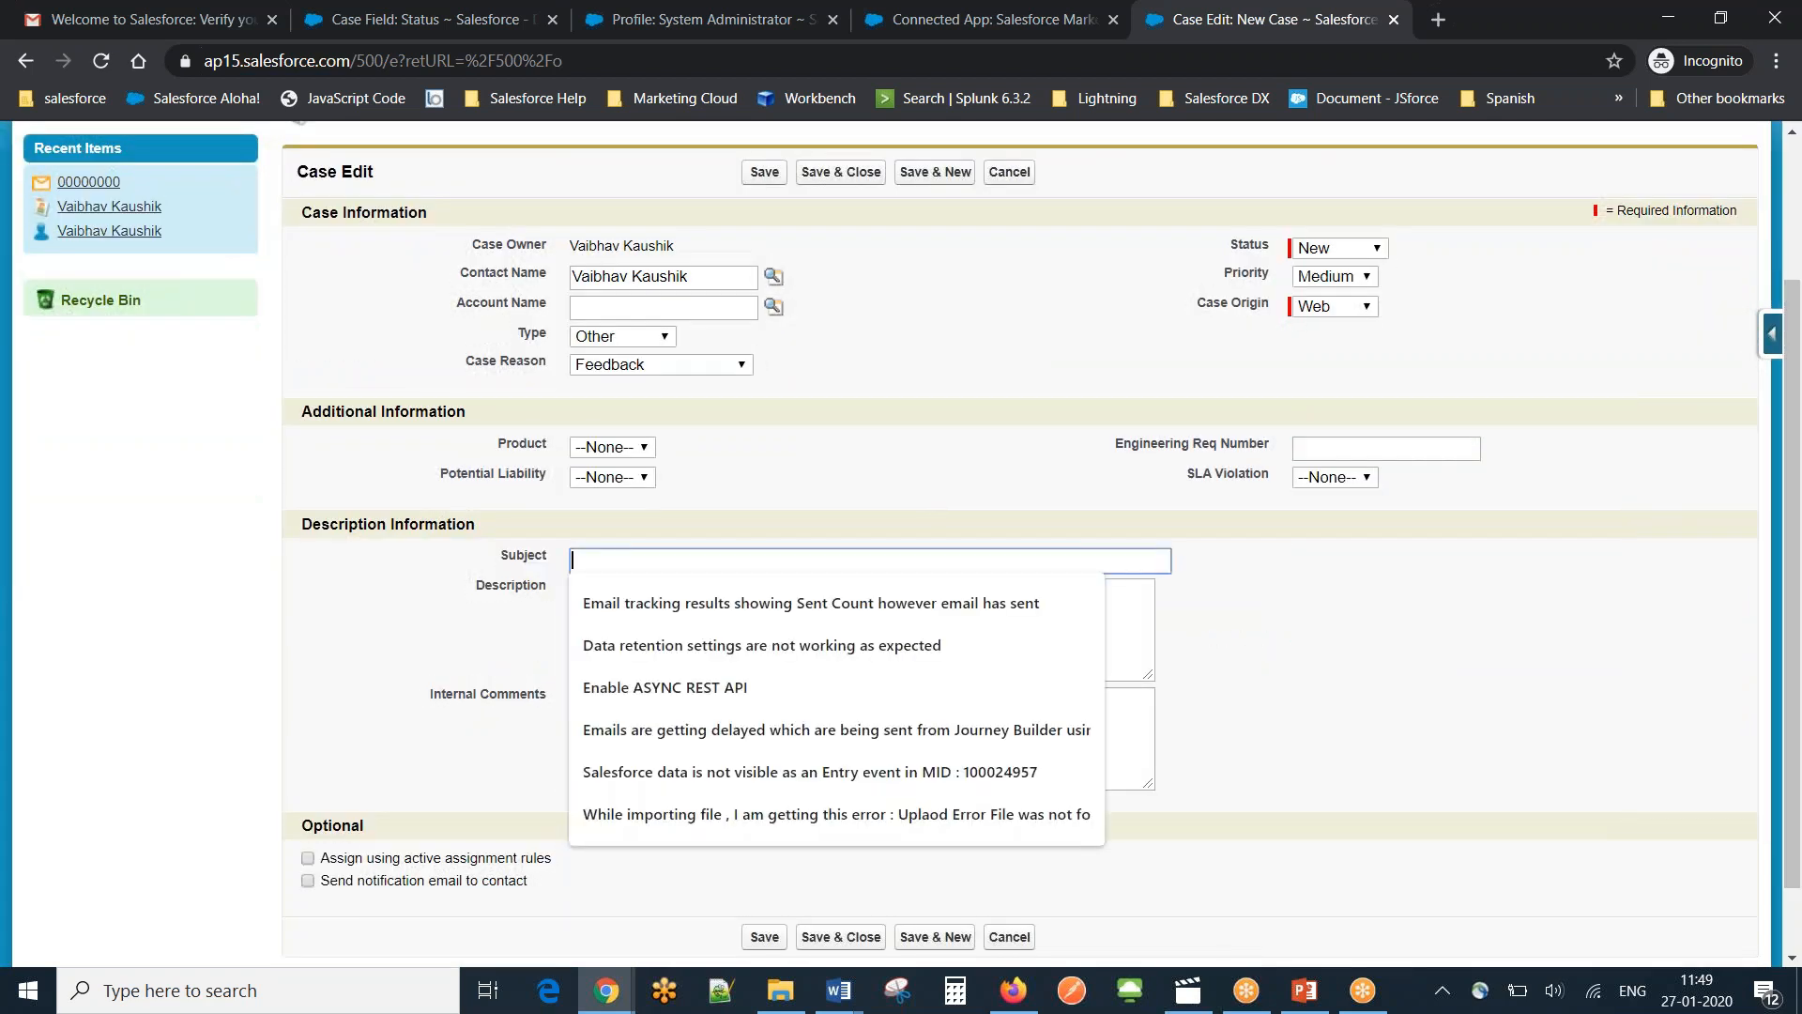
pyautogui.write('I am facing some issue')
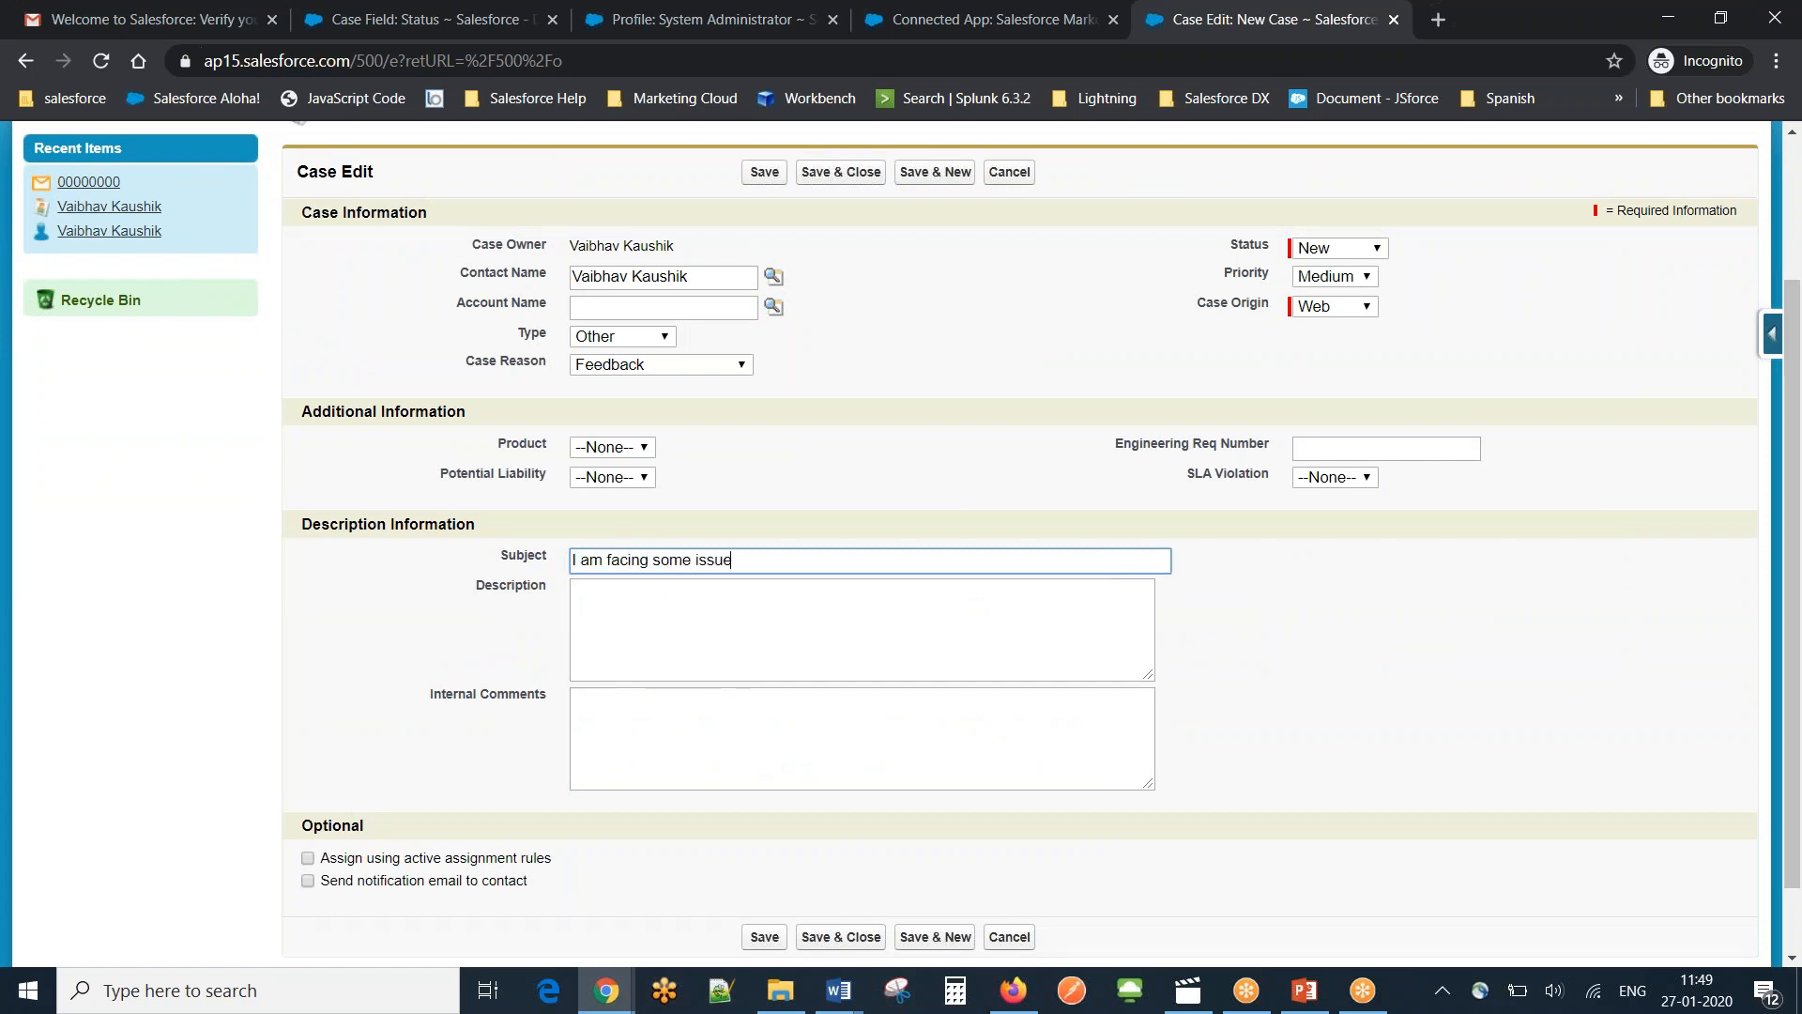
pyautogui.tripleClick(722, 560)
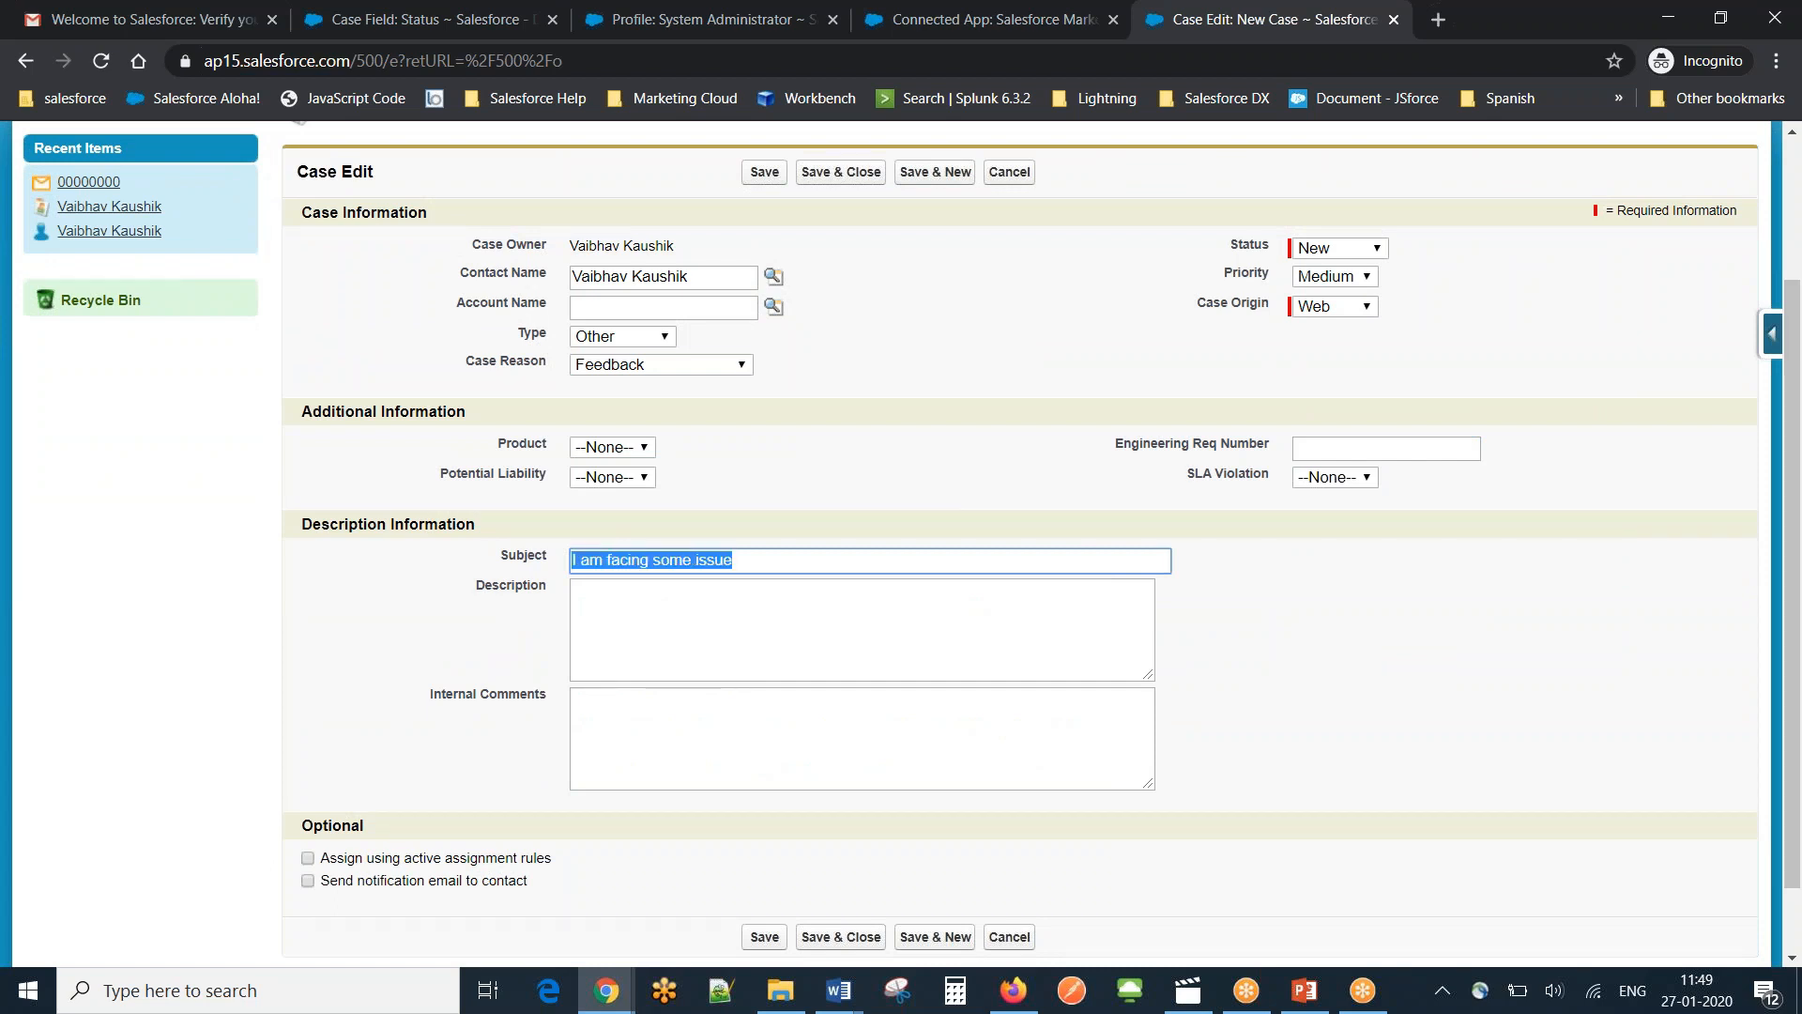
pyautogui.hotkey('ctrl', 'c')
pyautogui.click(713, 611)
pyautogui.hotkey('ctrl', 'v')
pyautogui.click(1356, 676)
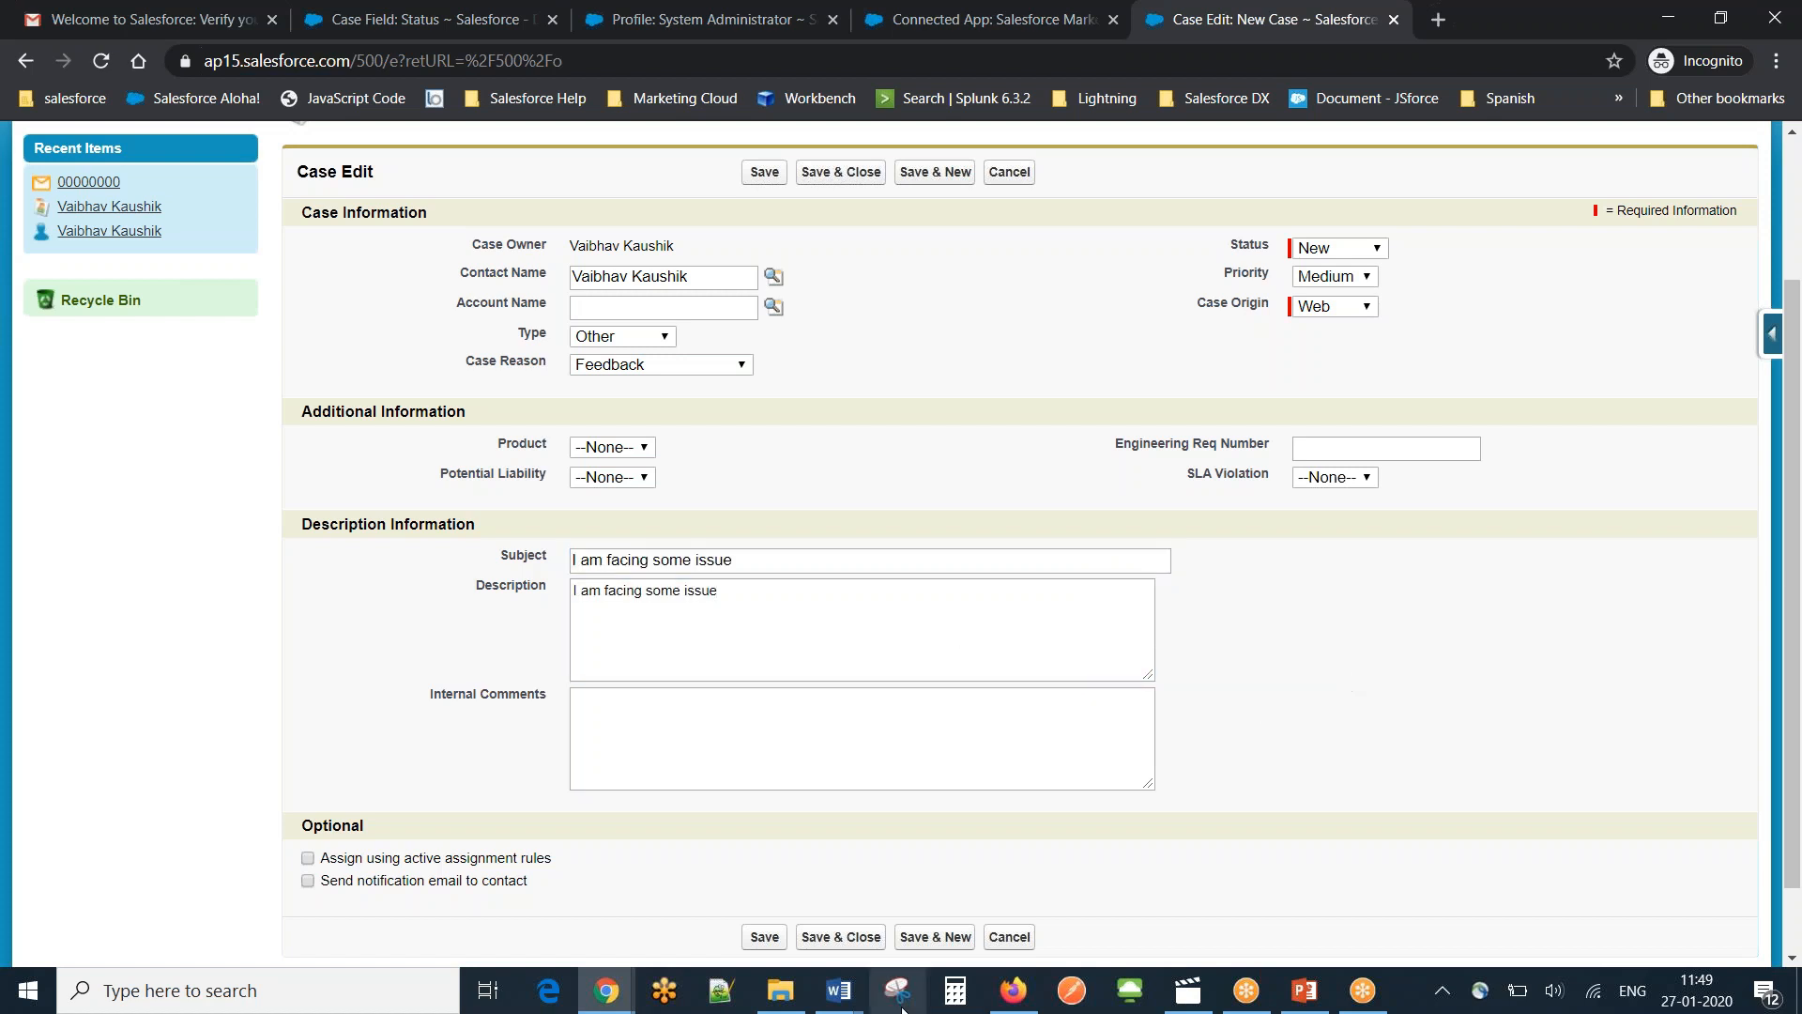
pyautogui.click(760, 936)
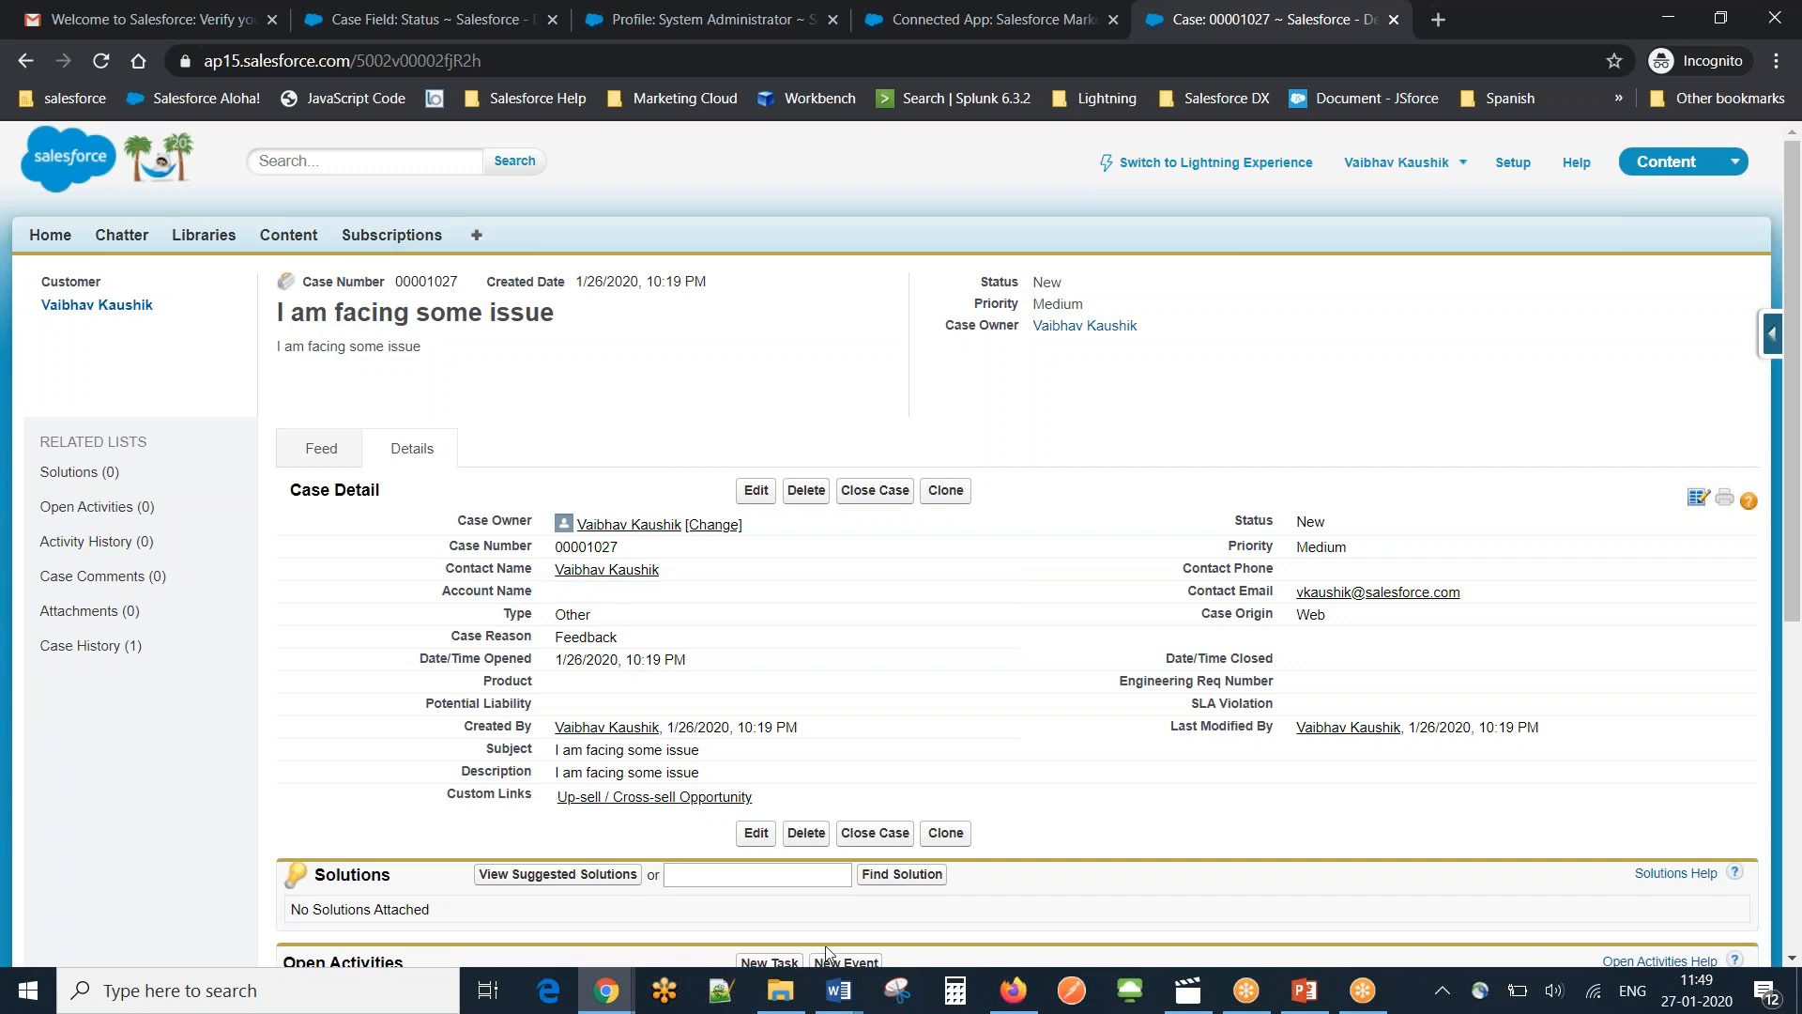
# Switch to the Chrome window showing the Journey Builder Journeys Dashboard.
pyautogui.moveTo(621, 993)
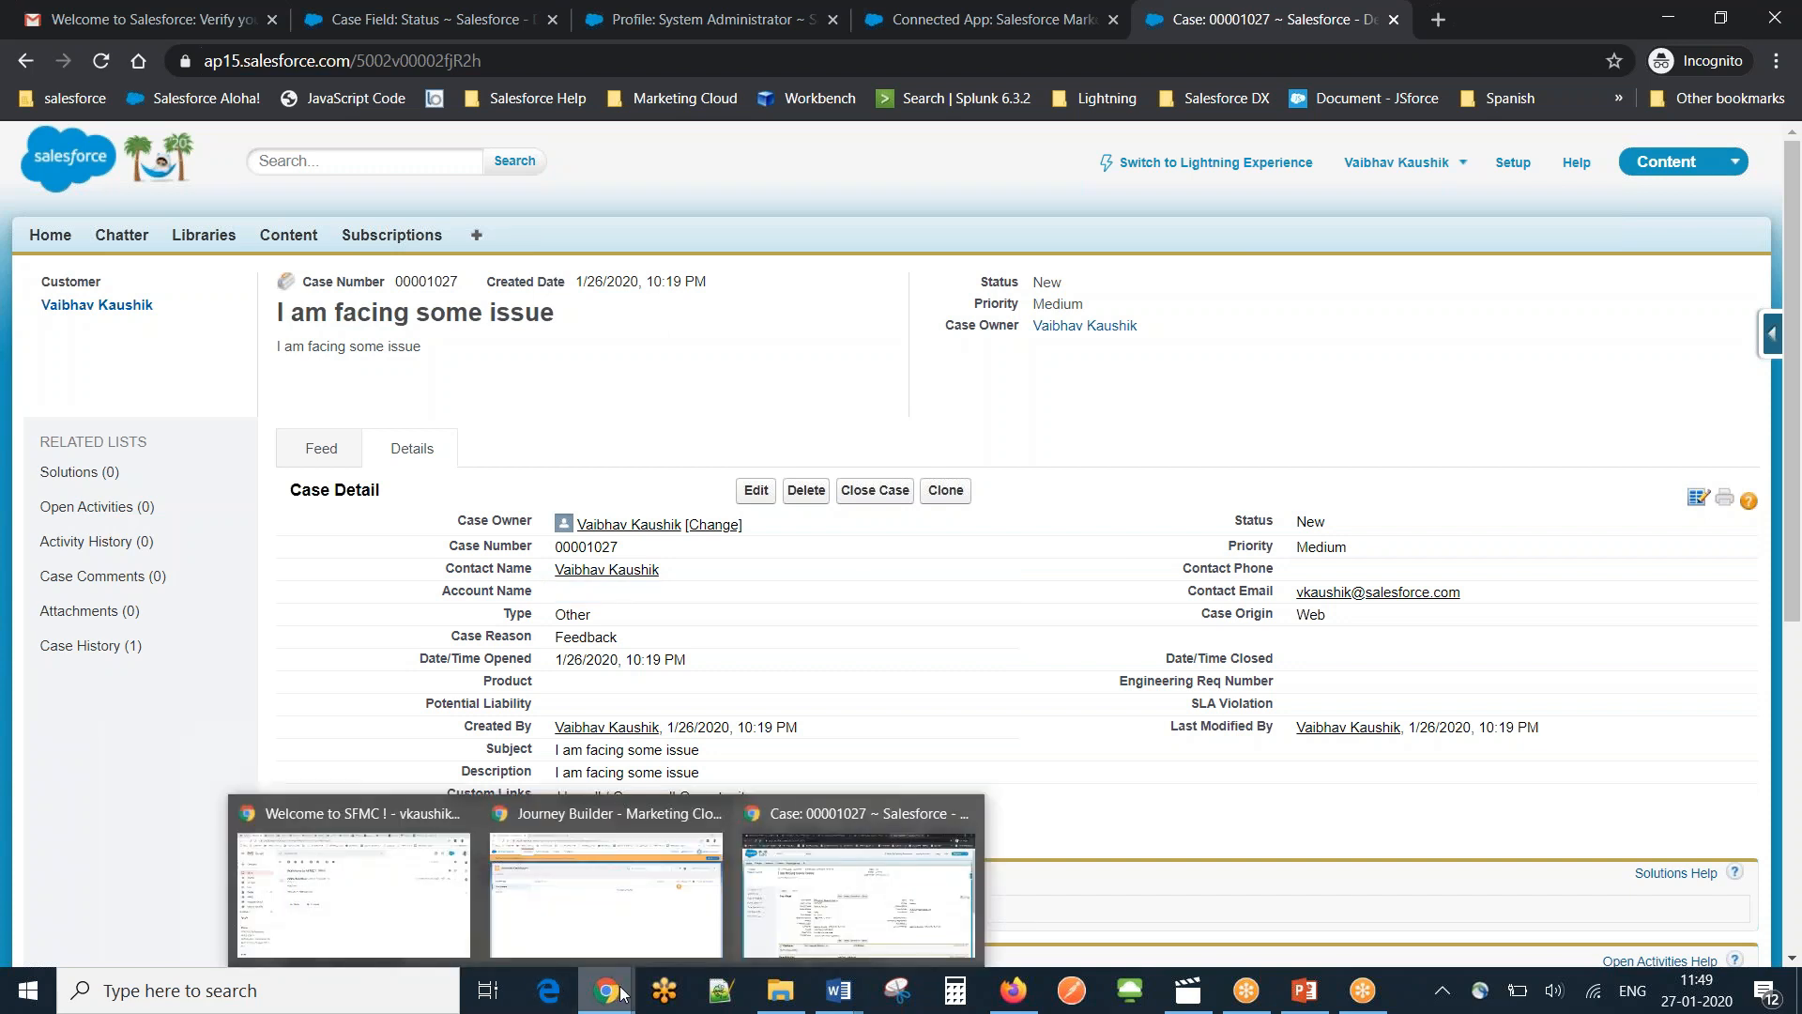
pyautogui.click(608, 918)
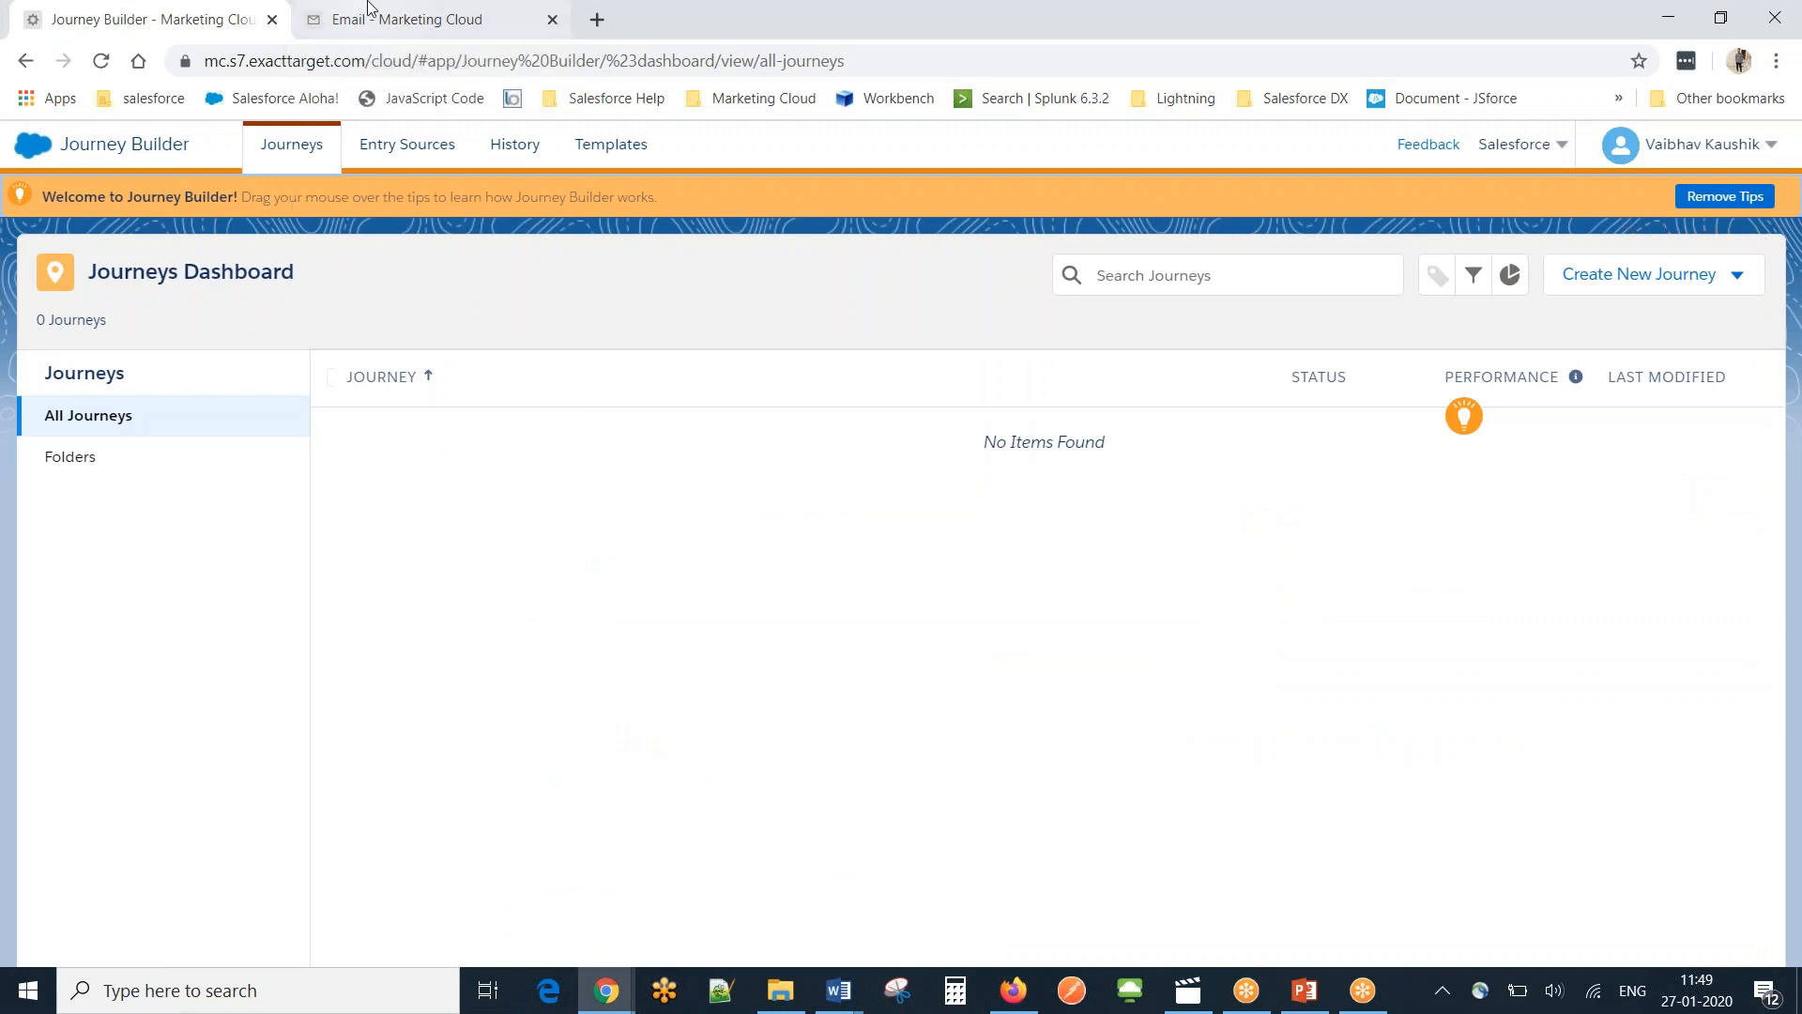
# Create a journey from scratch and drag Salesforce Data onto its start as the entry source.
pyautogui.moveTo(21, 150)
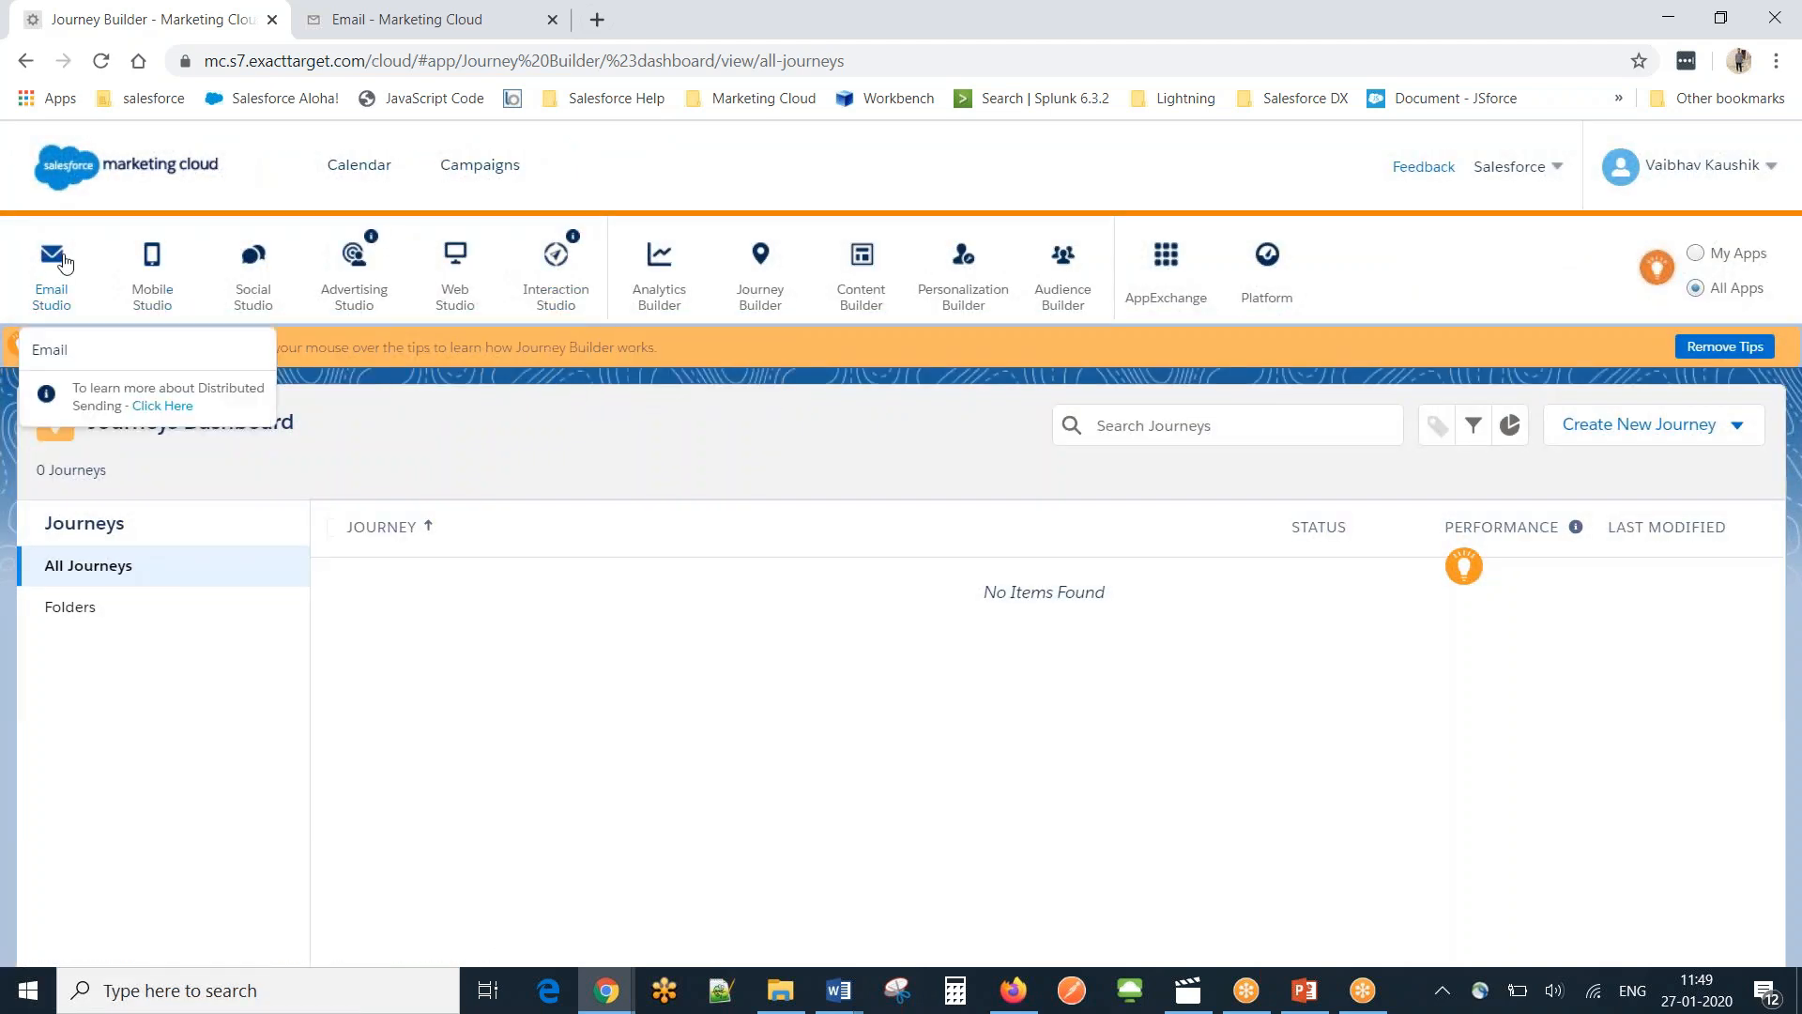
pyautogui.moveTo(689, 300)
pyautogui.moveTo(760, 297)
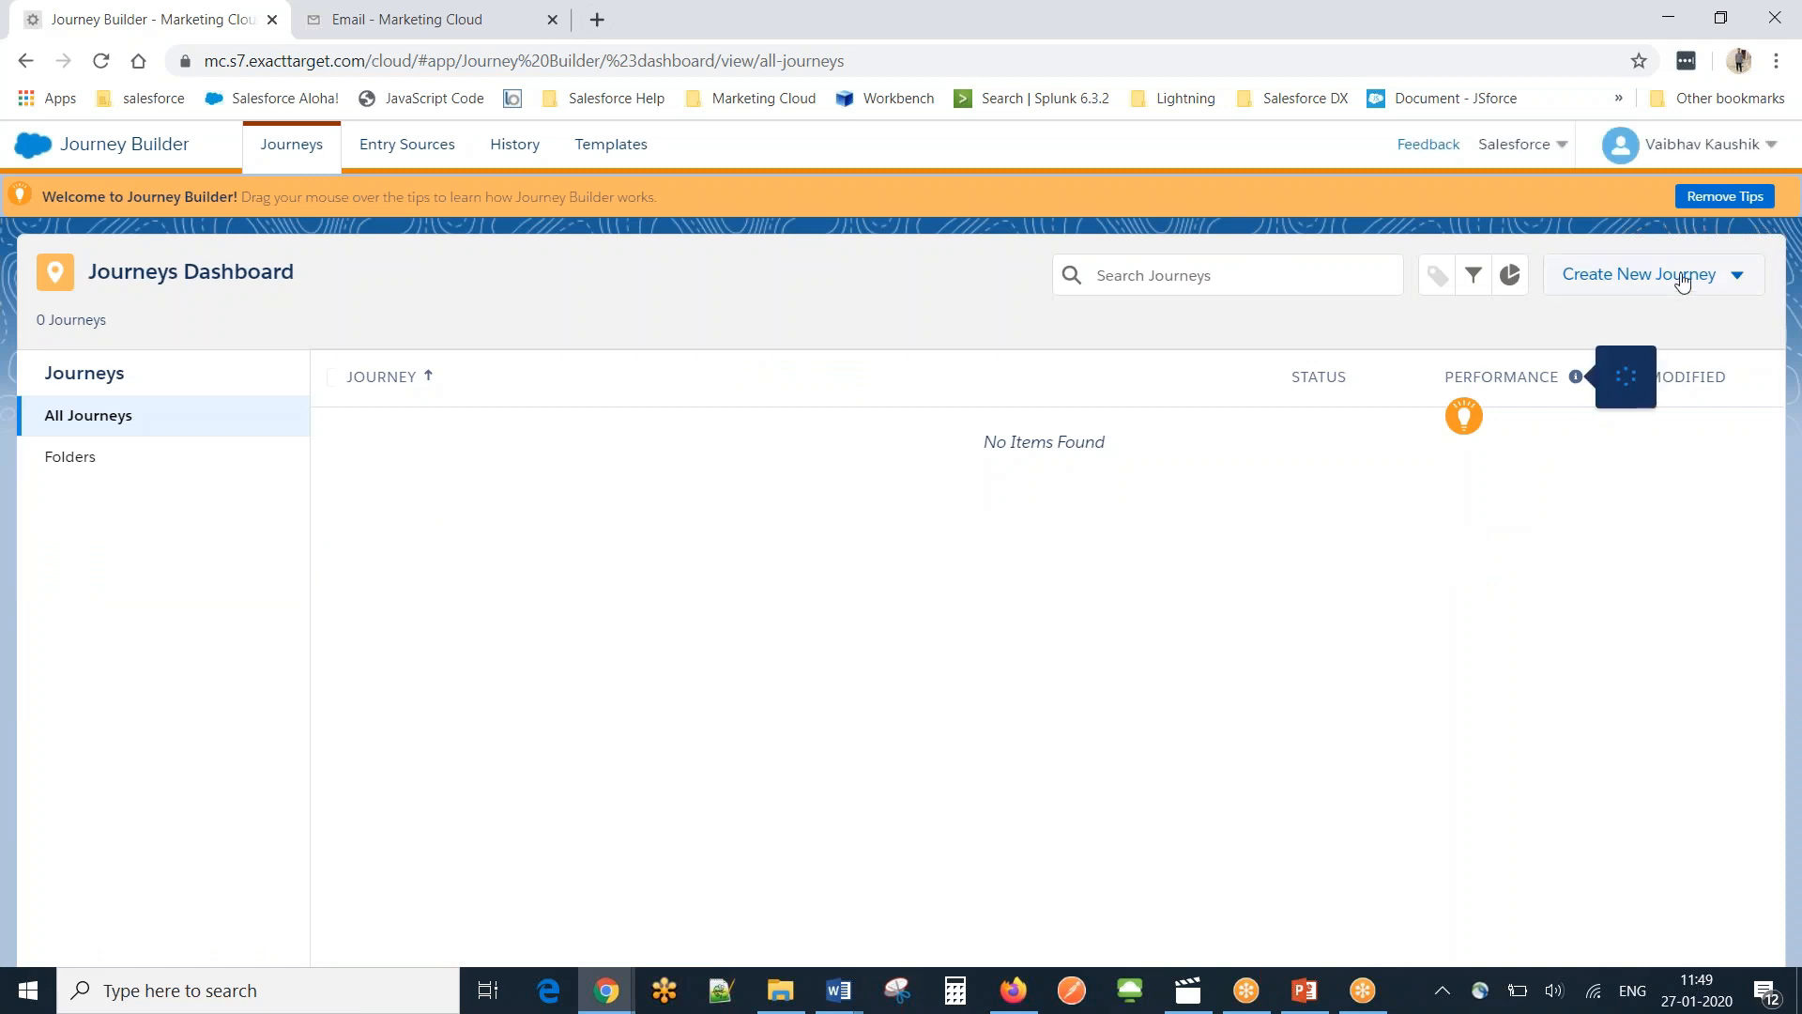
pyautogui.click(1683, 279)
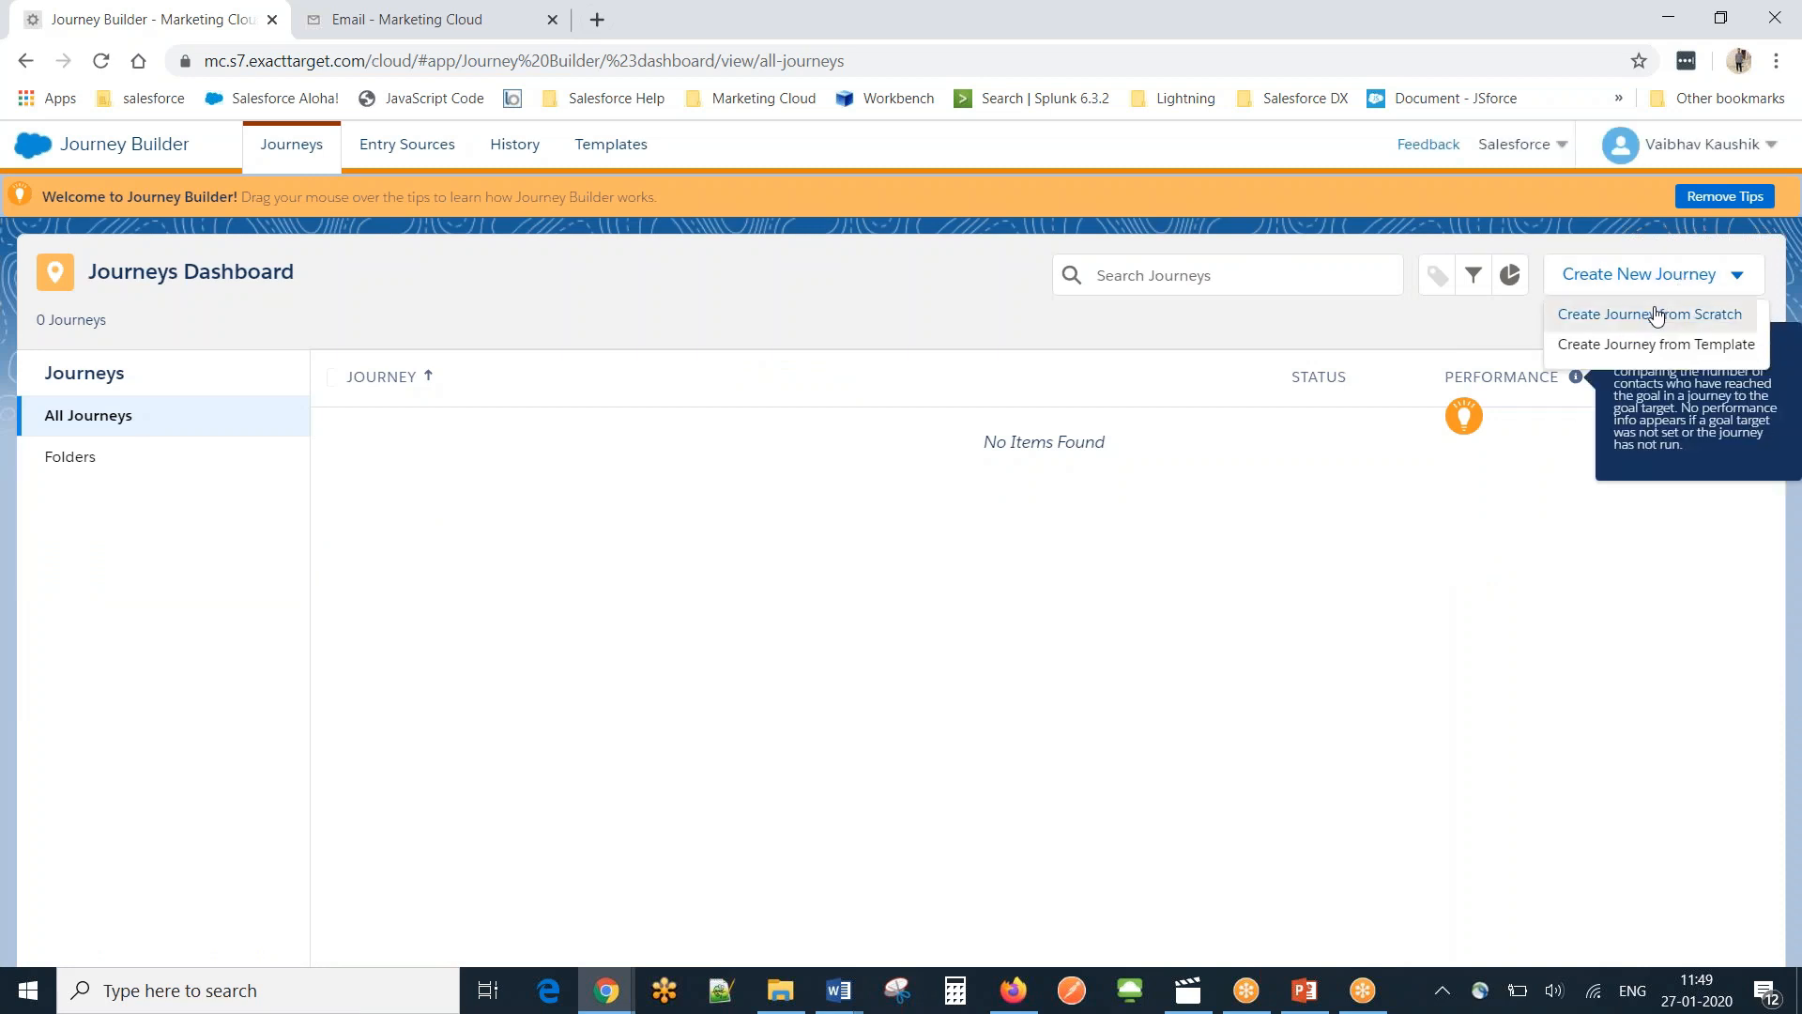
pyautogui.click(1657, 315)
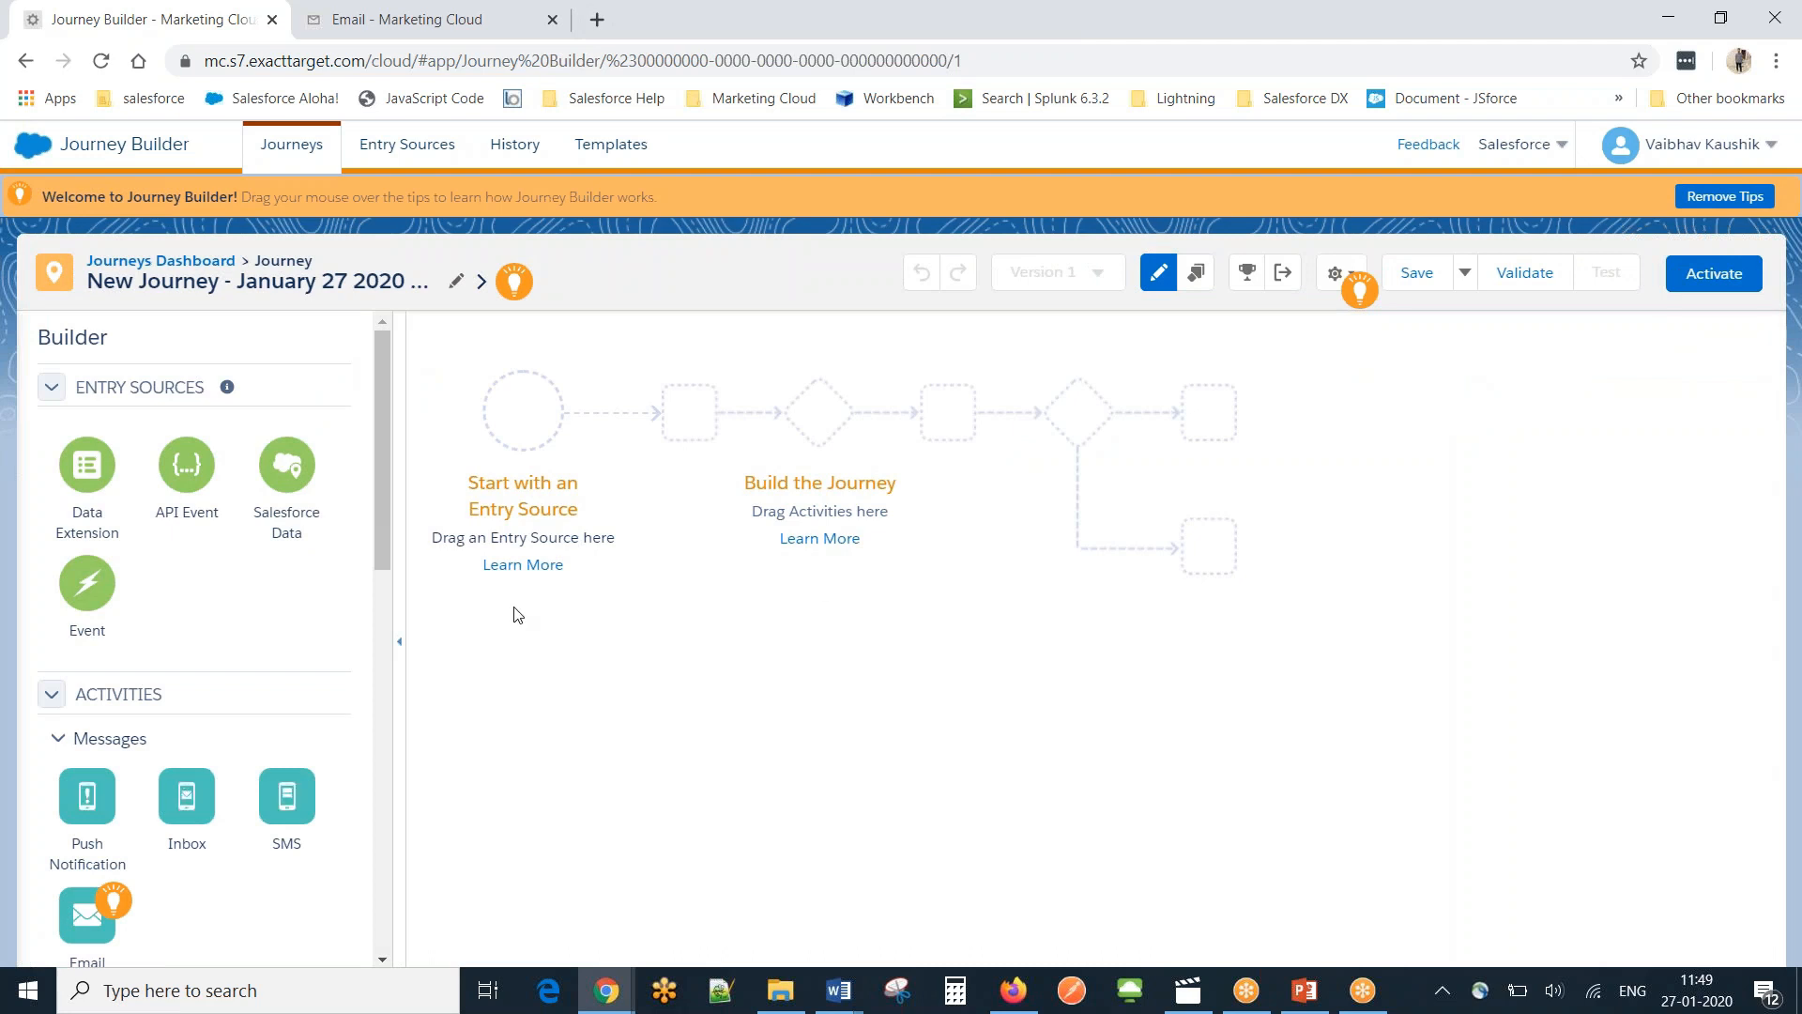
pyautogui.moveTo(281, 476); pyautogui.dragTo(287, 482)
pyautogui.moveTo(285, 482); pyautogui.dragTo(521, 413)
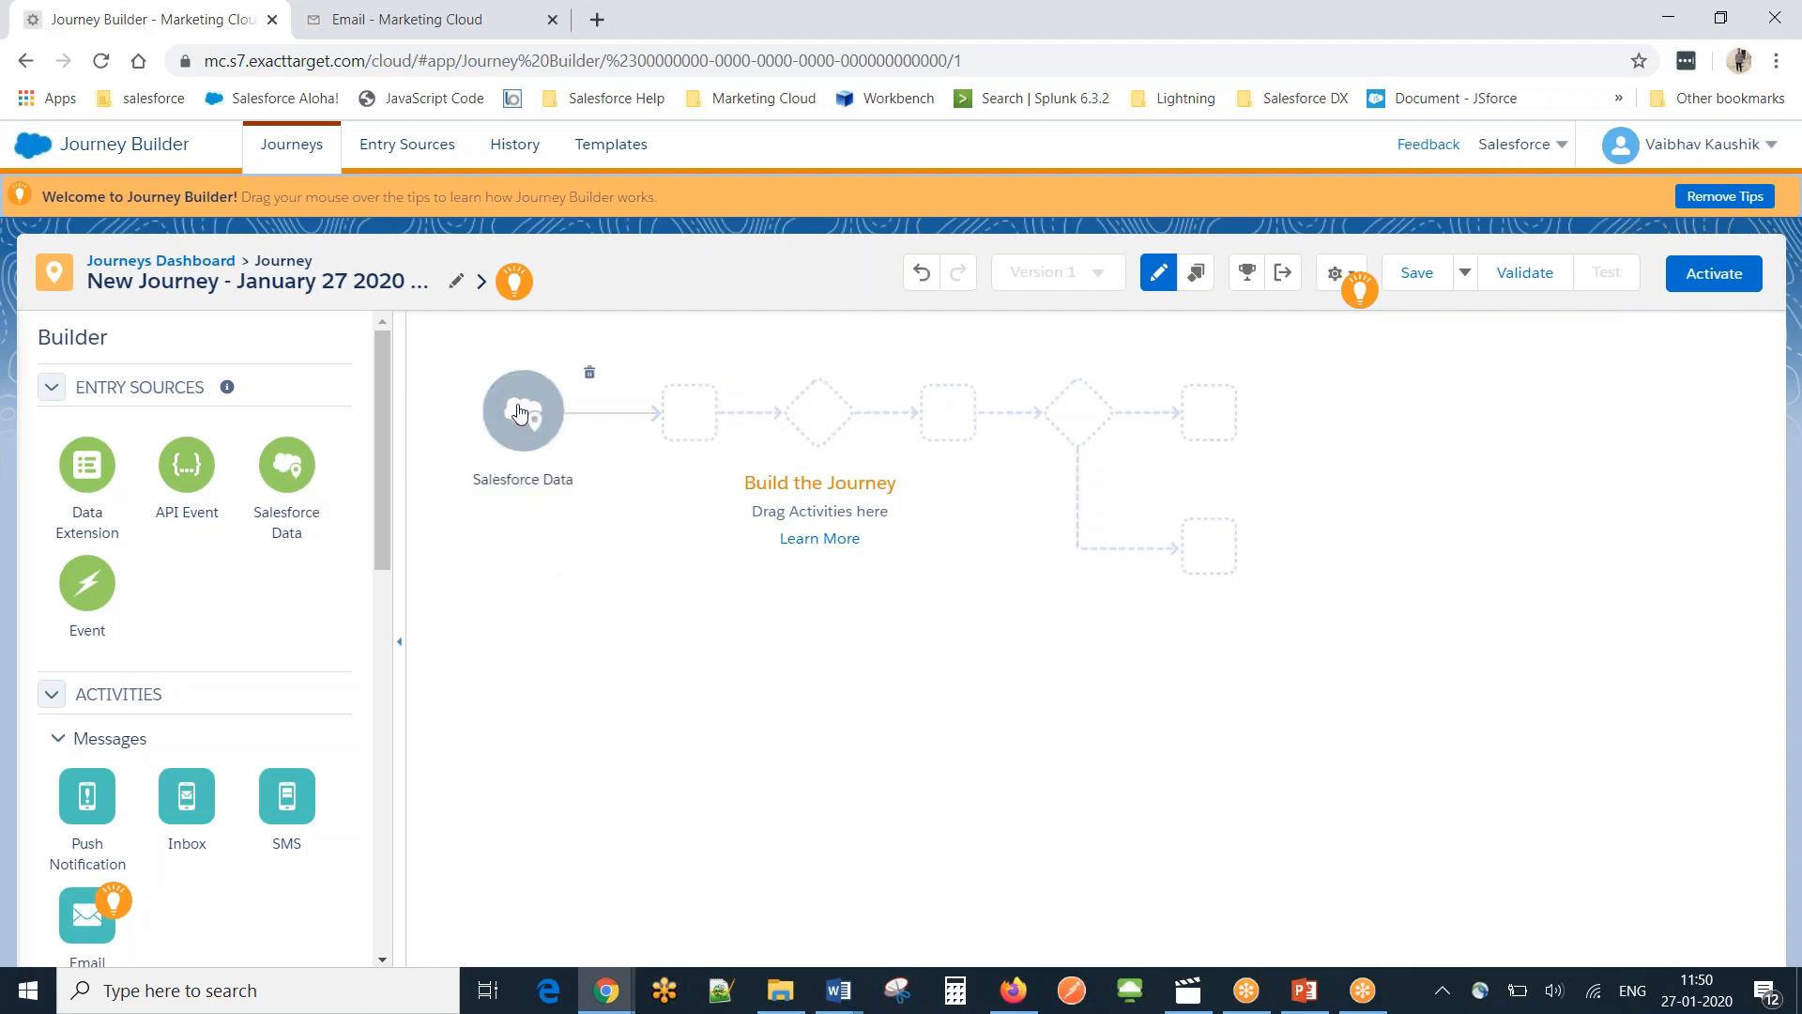
# Configure the Salesforce Data entry source to inject contacts via Case: Contact ID (Contact).
pyautogui.click(519, 413)
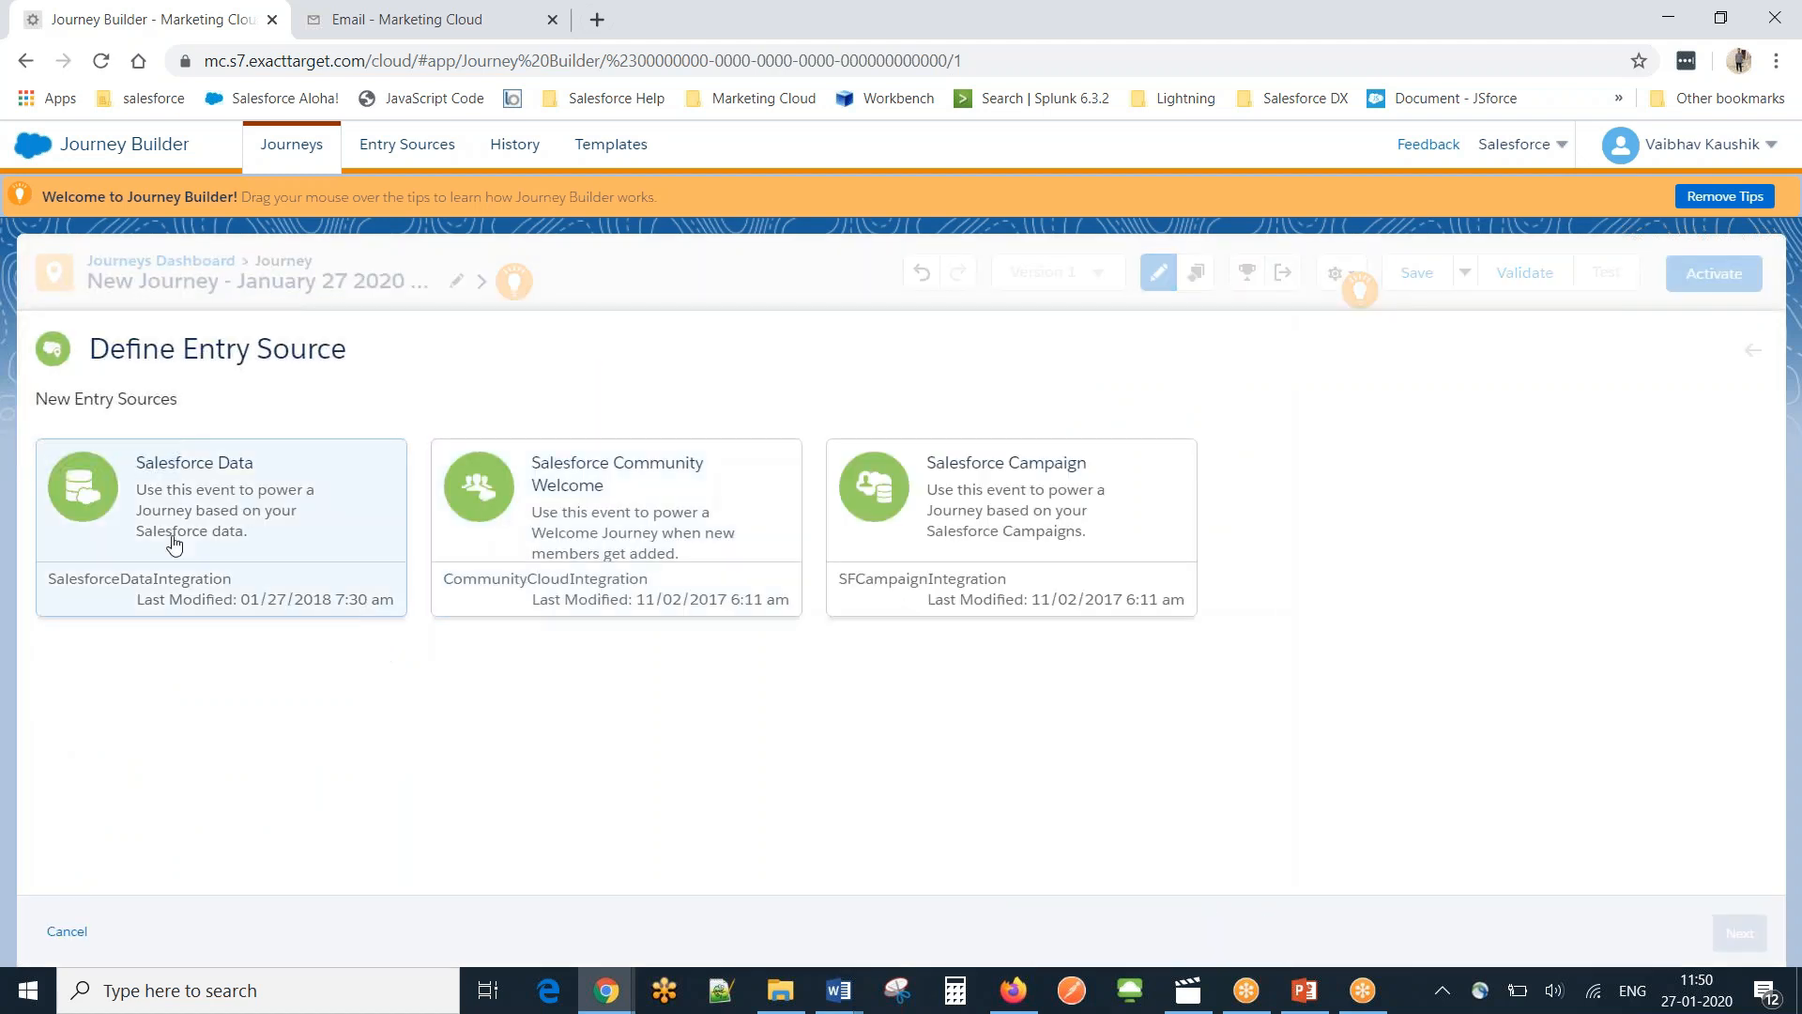
pyautogui.click(174, 542)
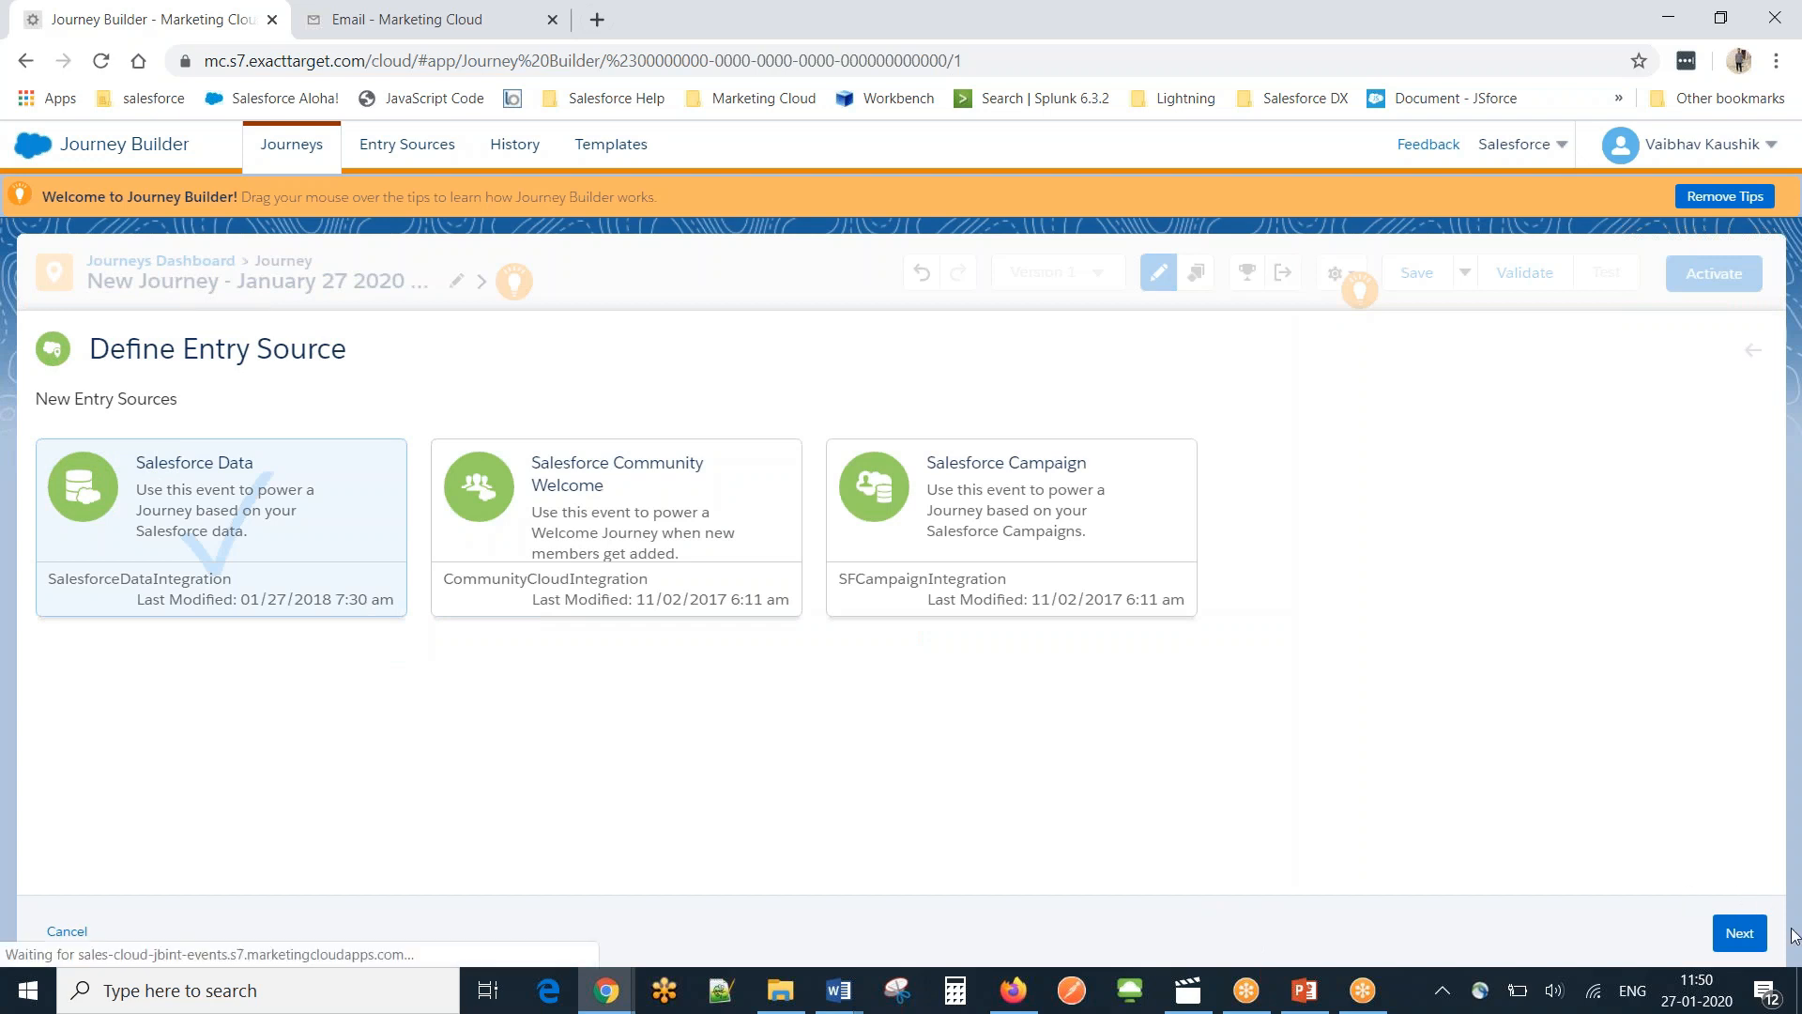
pyautogui.click(1741, 935)
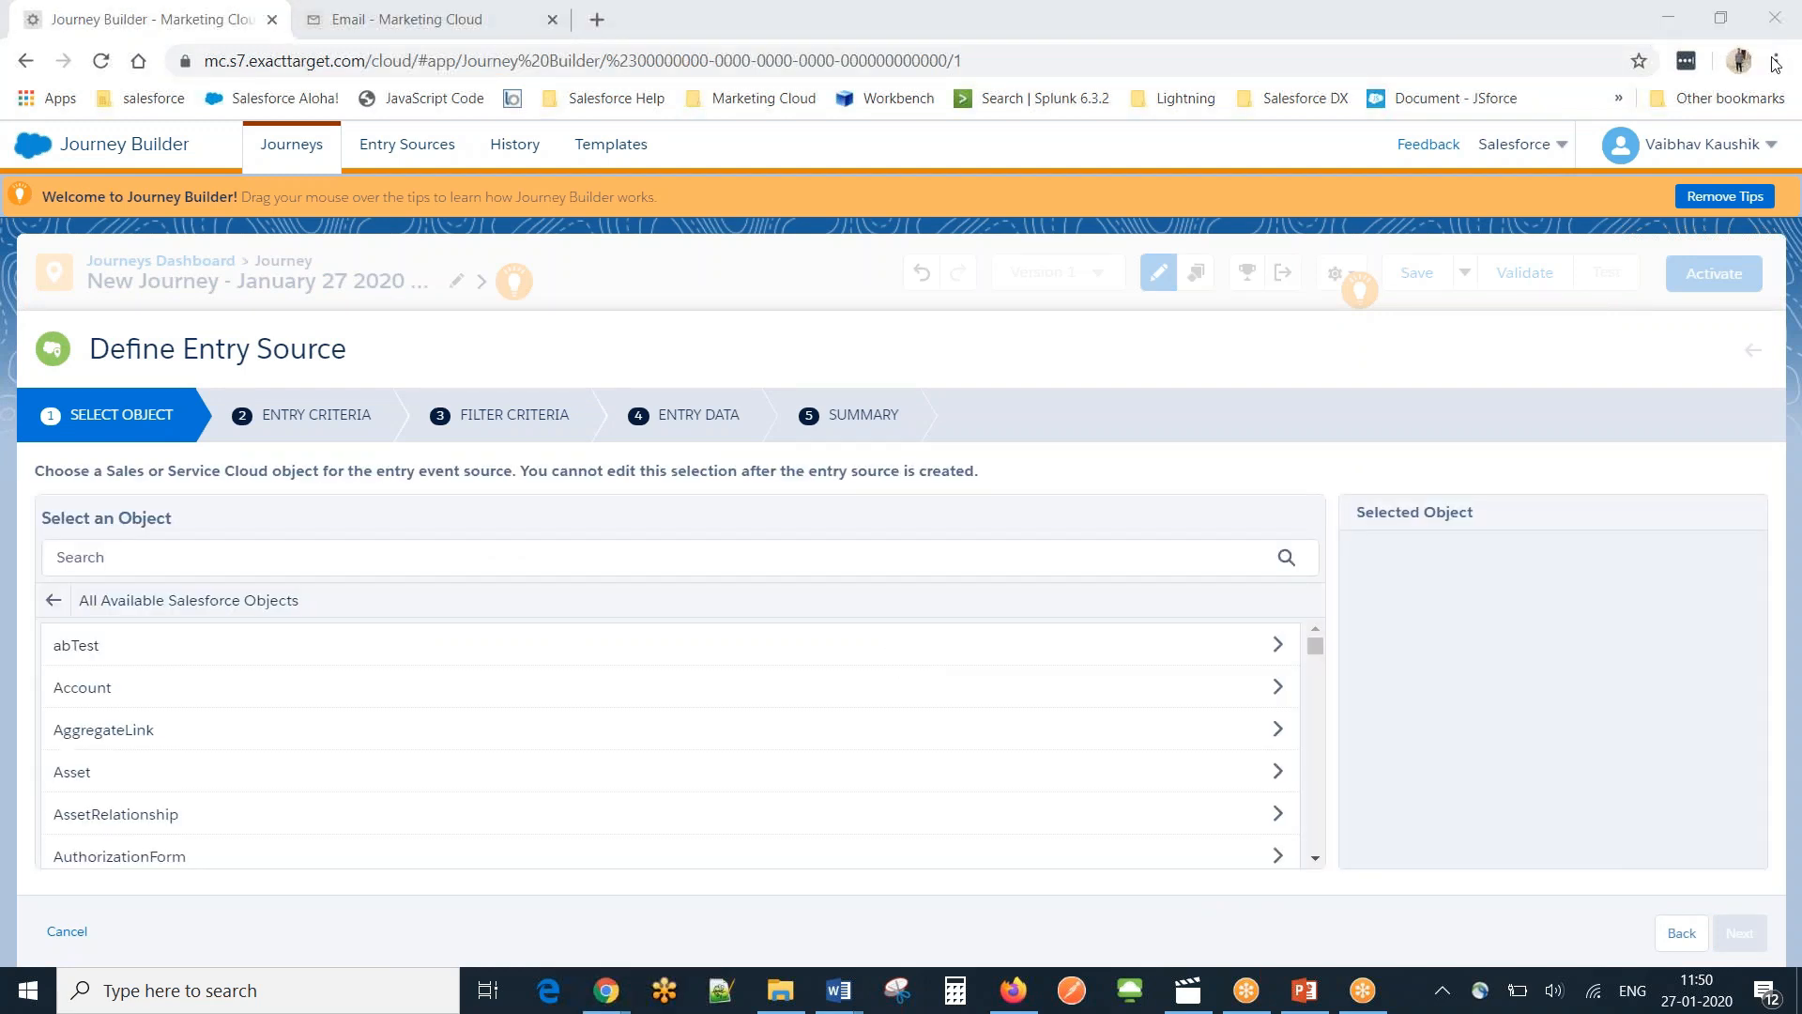
pyautogui.click(217, 572)
pyautogui.write('a')
pyautogui.press('BackSpace')
pyautogui.write('case')
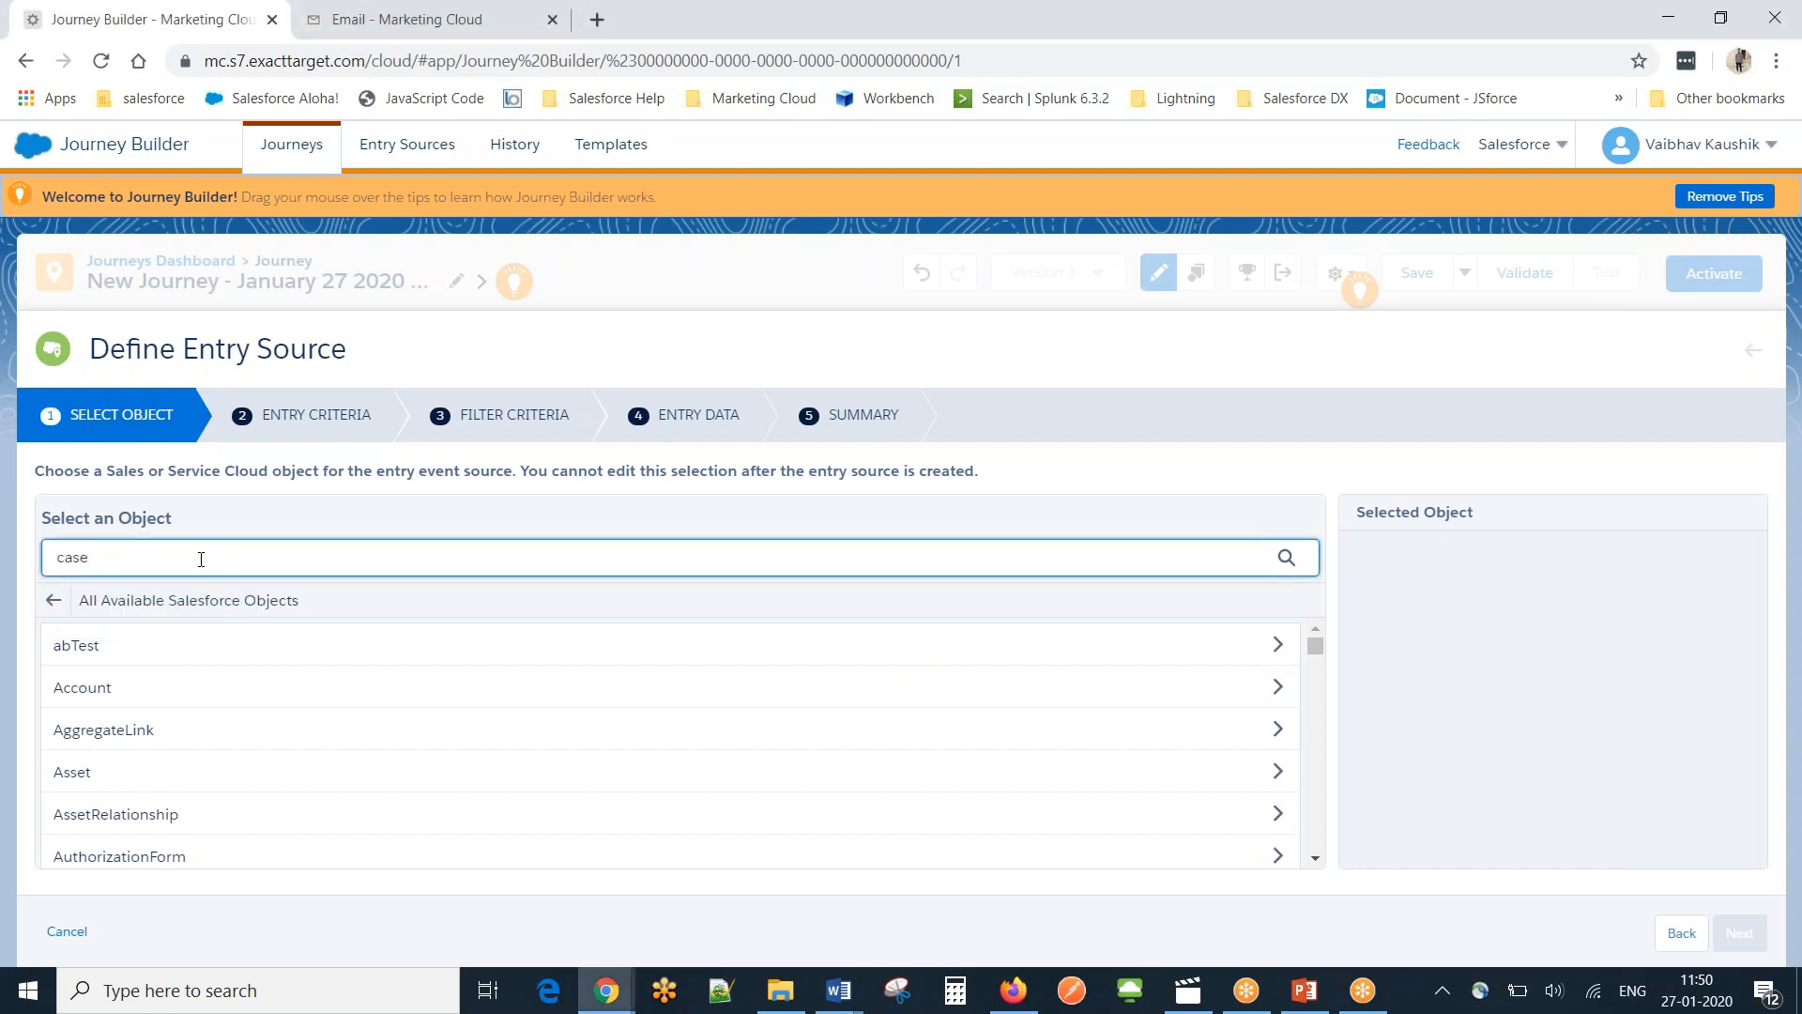
pyautogui.click(171, 645)
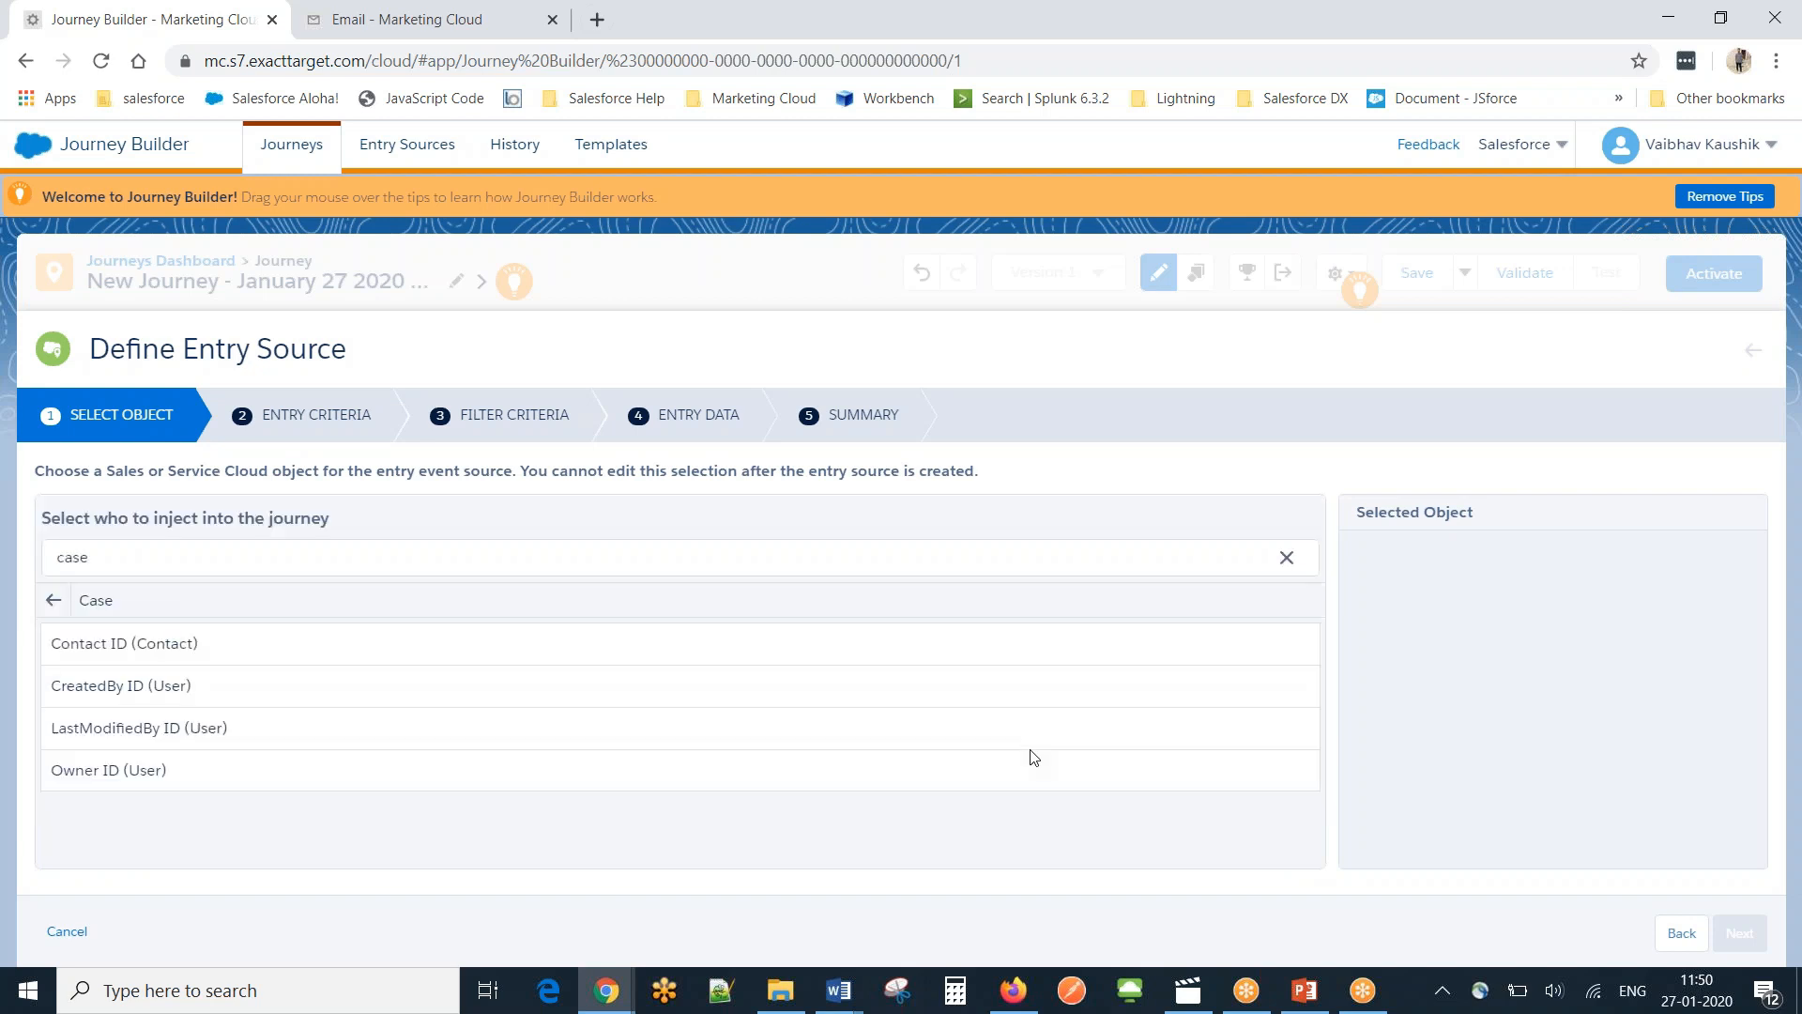
pyautogui.click(215, 654)
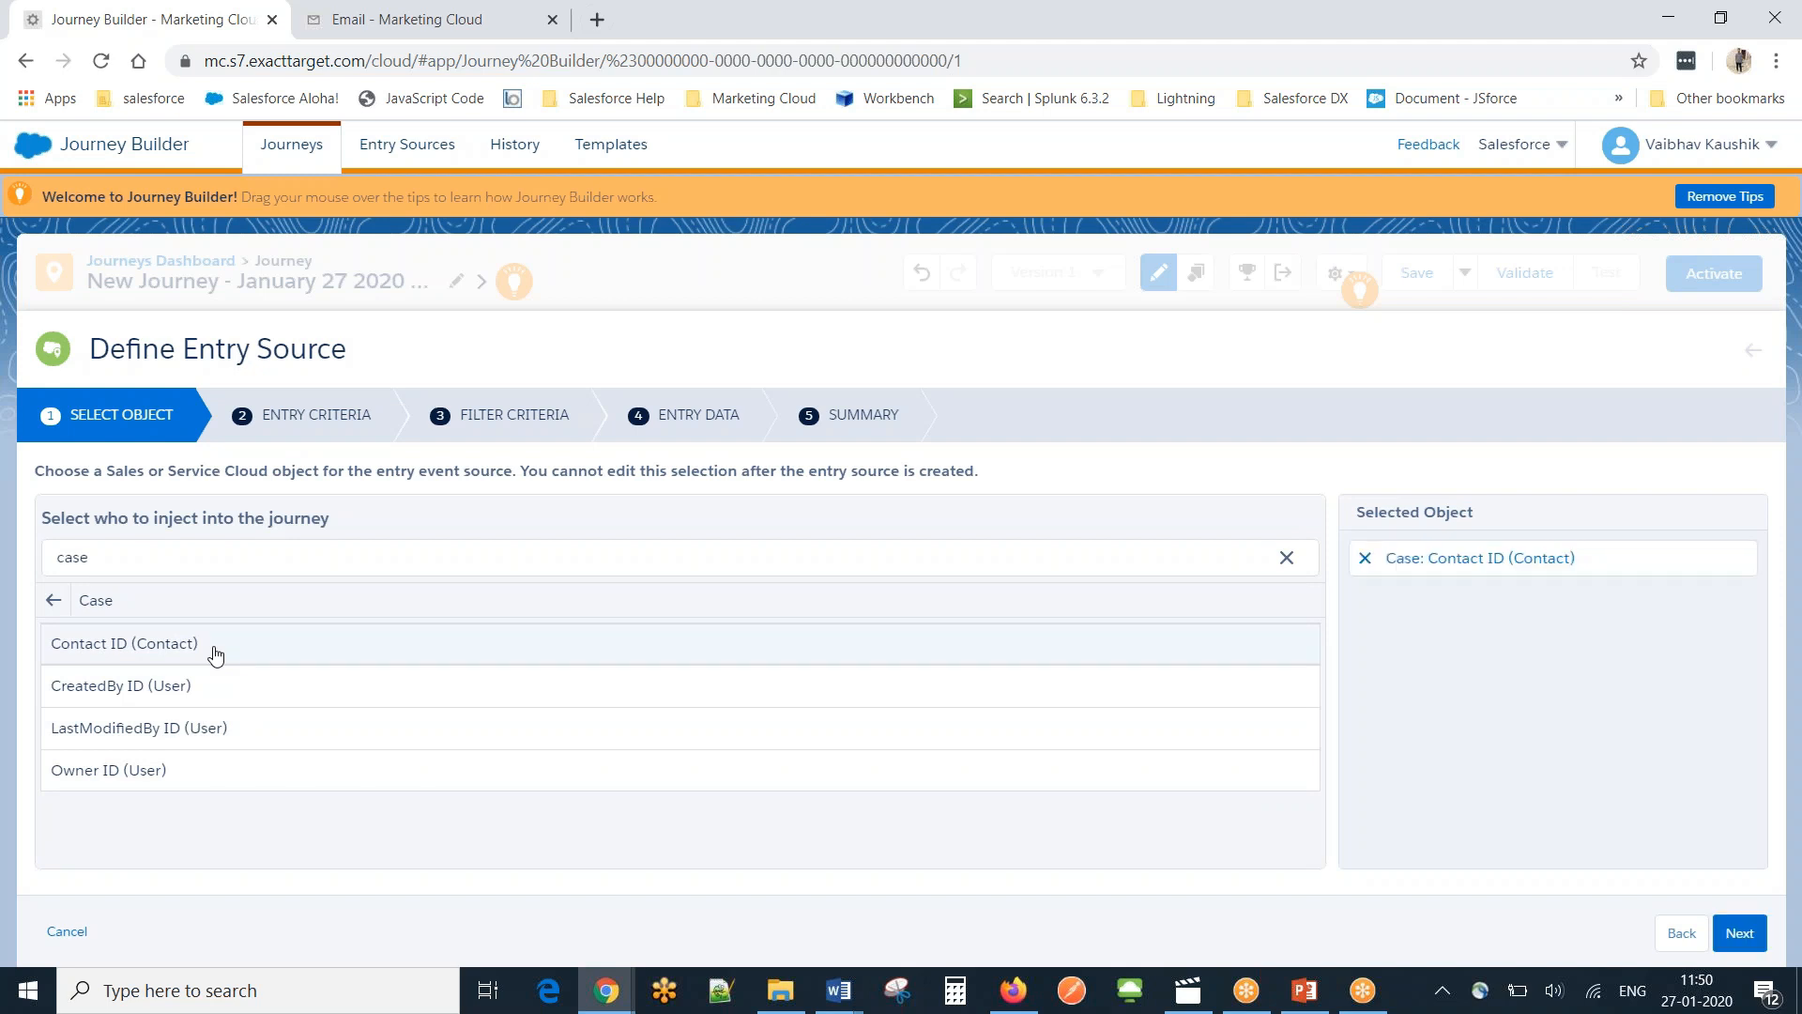
pyautogui.click(1740, 932)
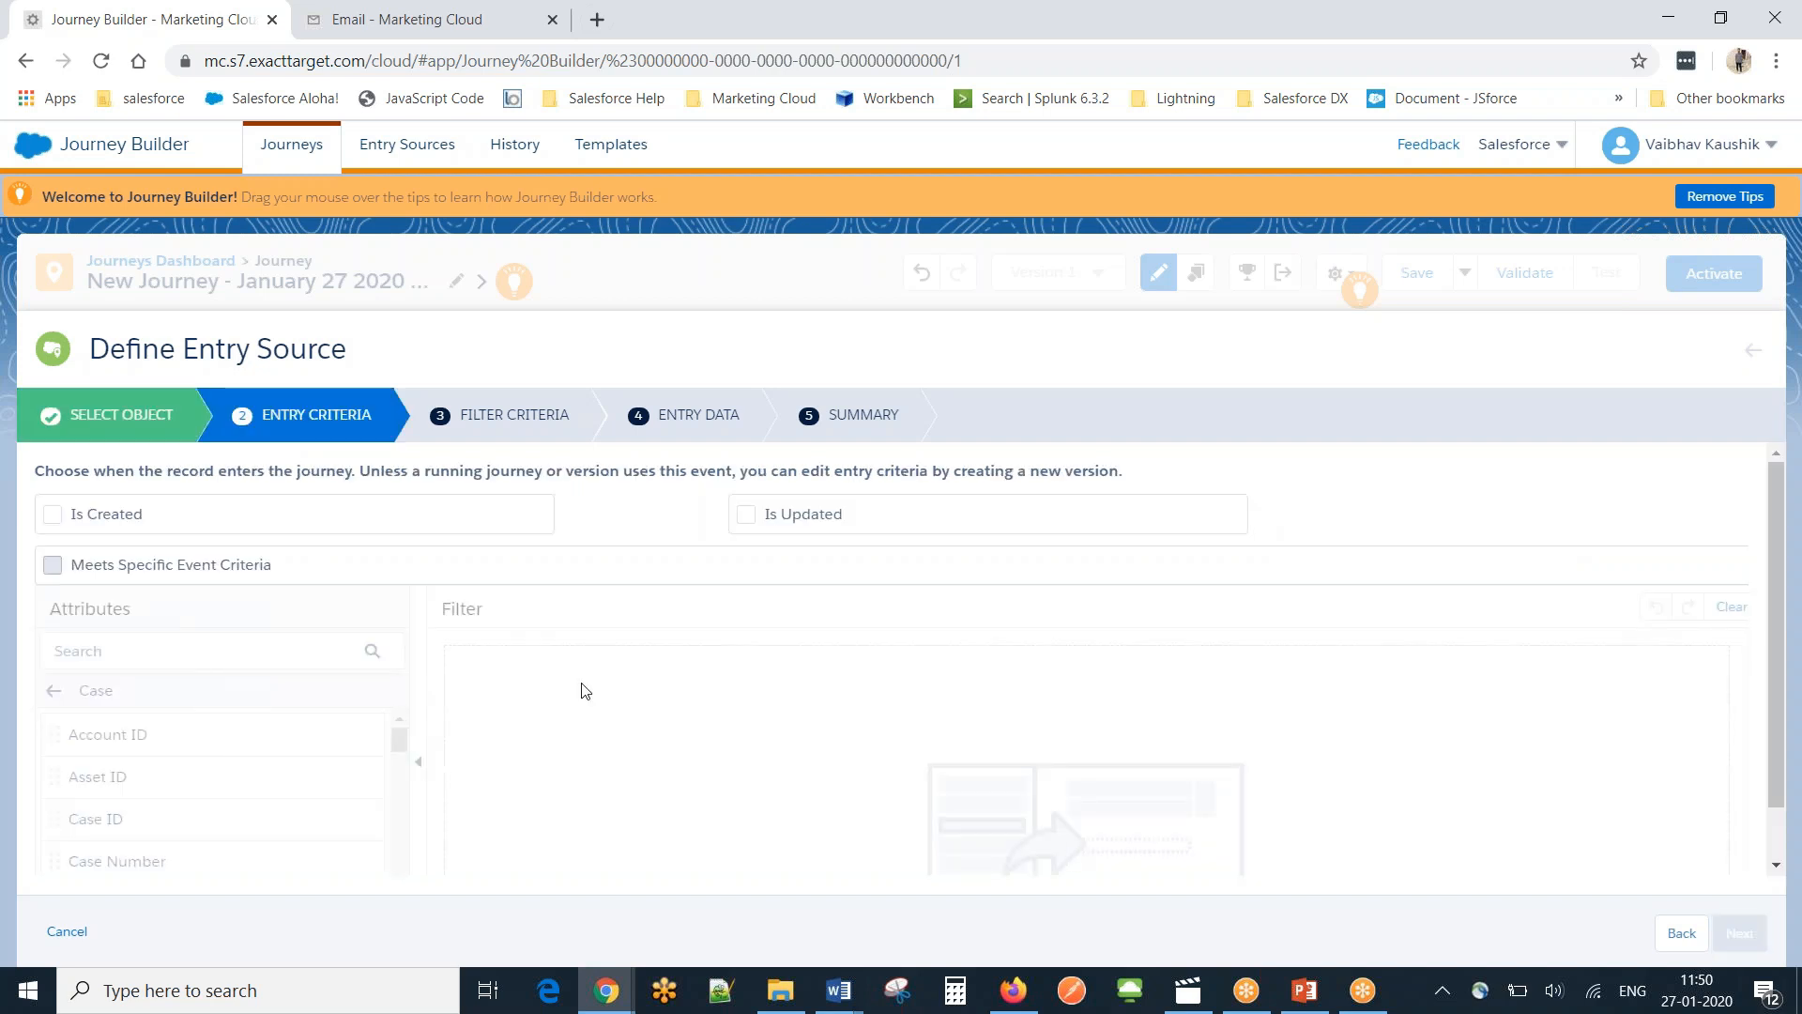
# Make records enter the journey when a case is created or updated.
pyautogui.click(53, 516)
pyautogui.click(52, 515)
pyautogui.click(741, 518)
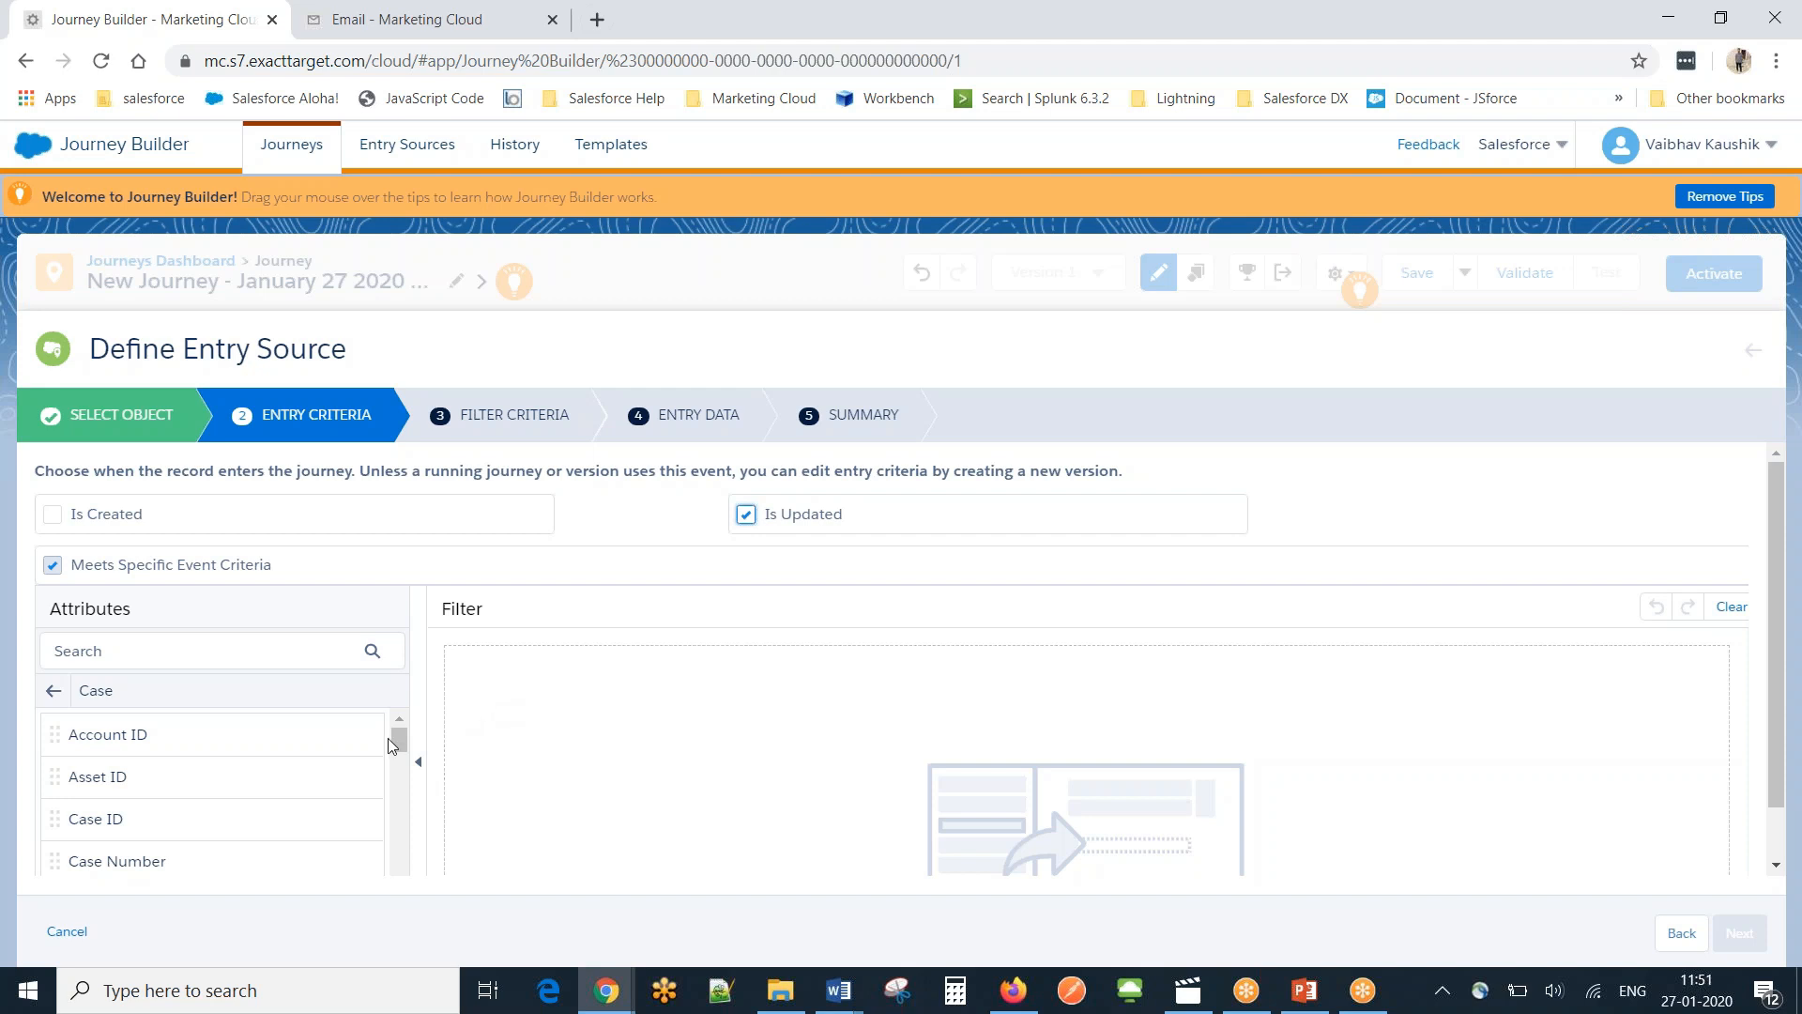
pyautogui.click(50, 516)
# Add an entry criterion requiring Contact Email Is Not Null.
pyautogui.moveTo(401, 746); pyautogui.dragTo(402, 788)
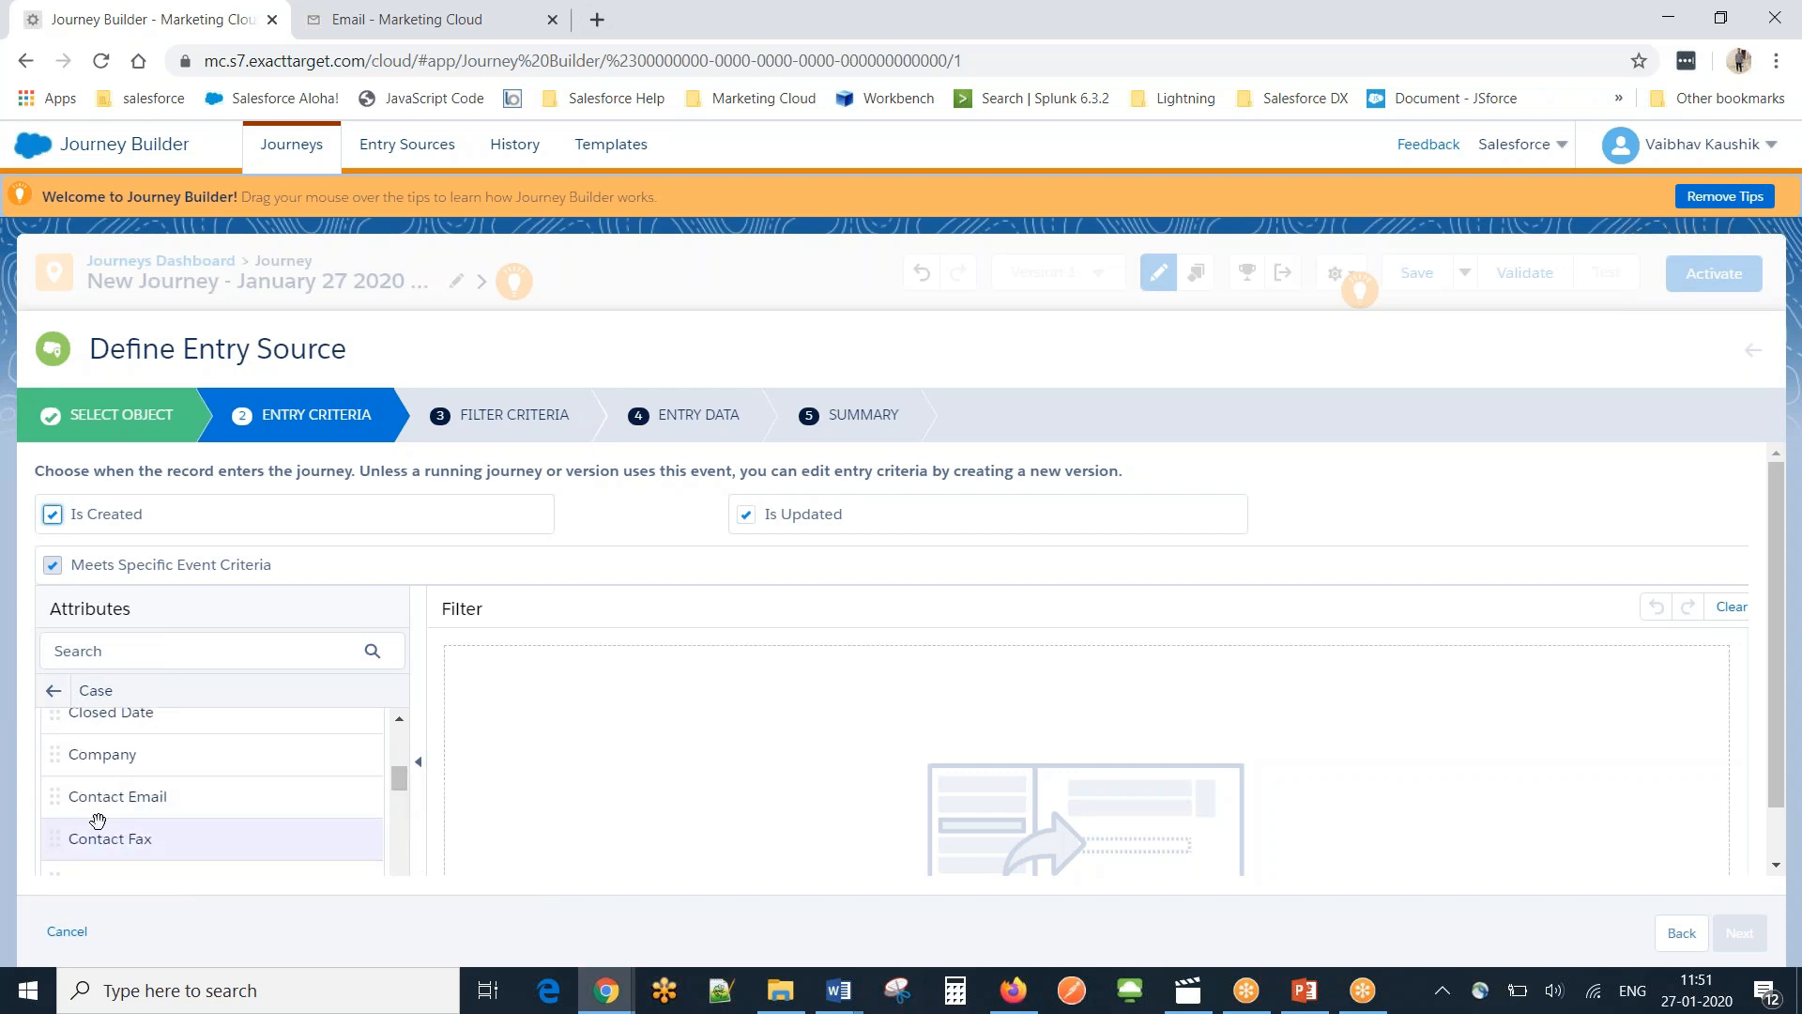
pyautogui.moveTo(113, 807); pyautogui.dragTo(628, 676)
pyautogui.click(620, 663)
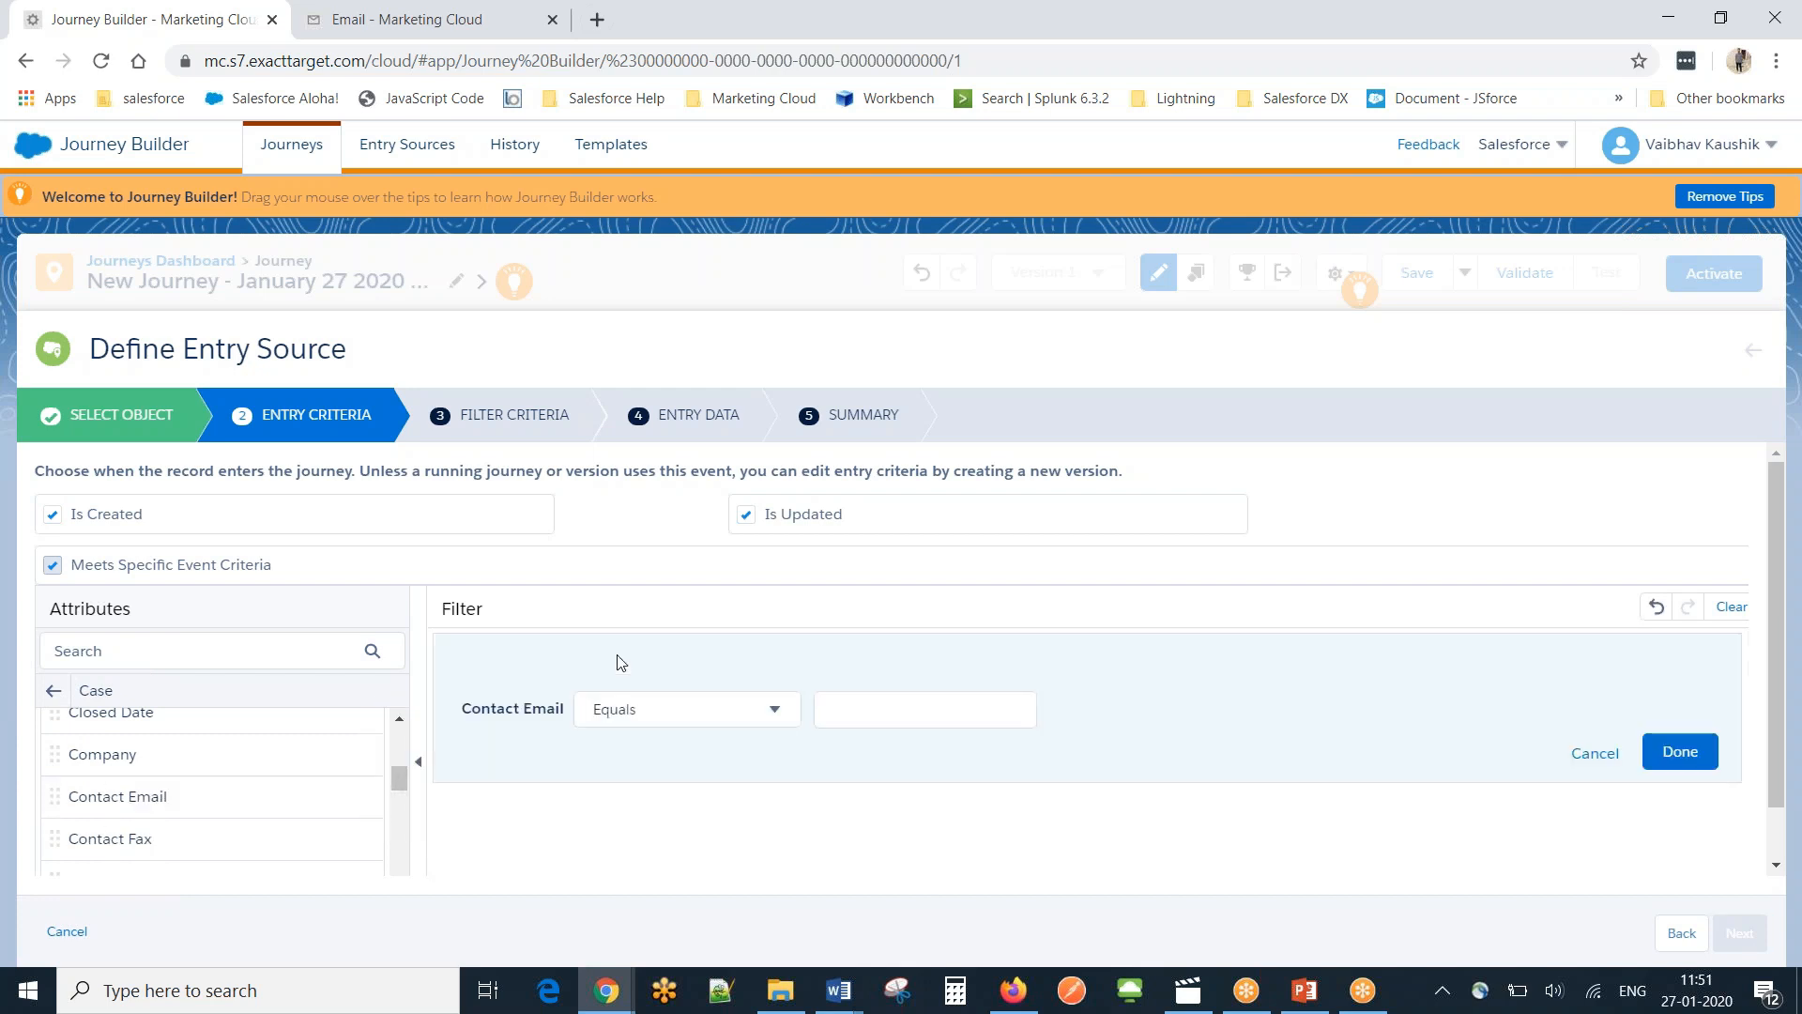
pyautogui.click(696, 719)
pyautogui.scroll(-2, 794, 638)
pyautogui.click(667, 657)
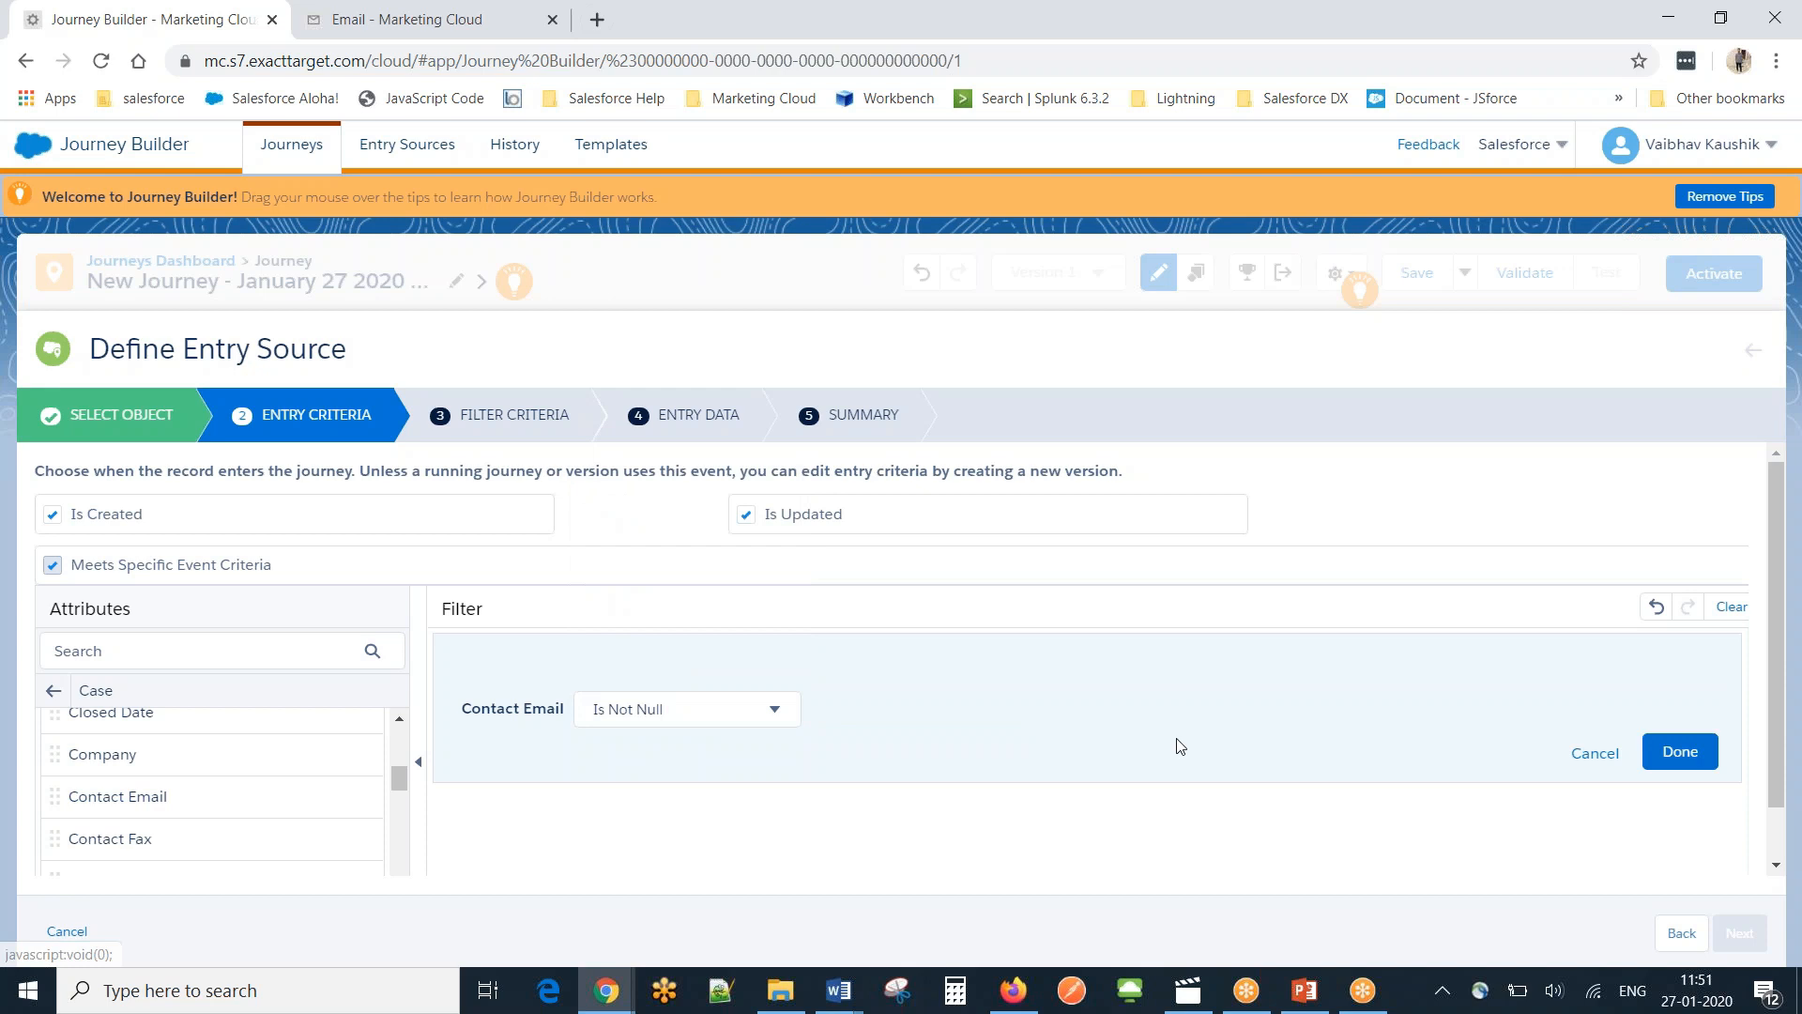
pyautogui.click(1680, 751)
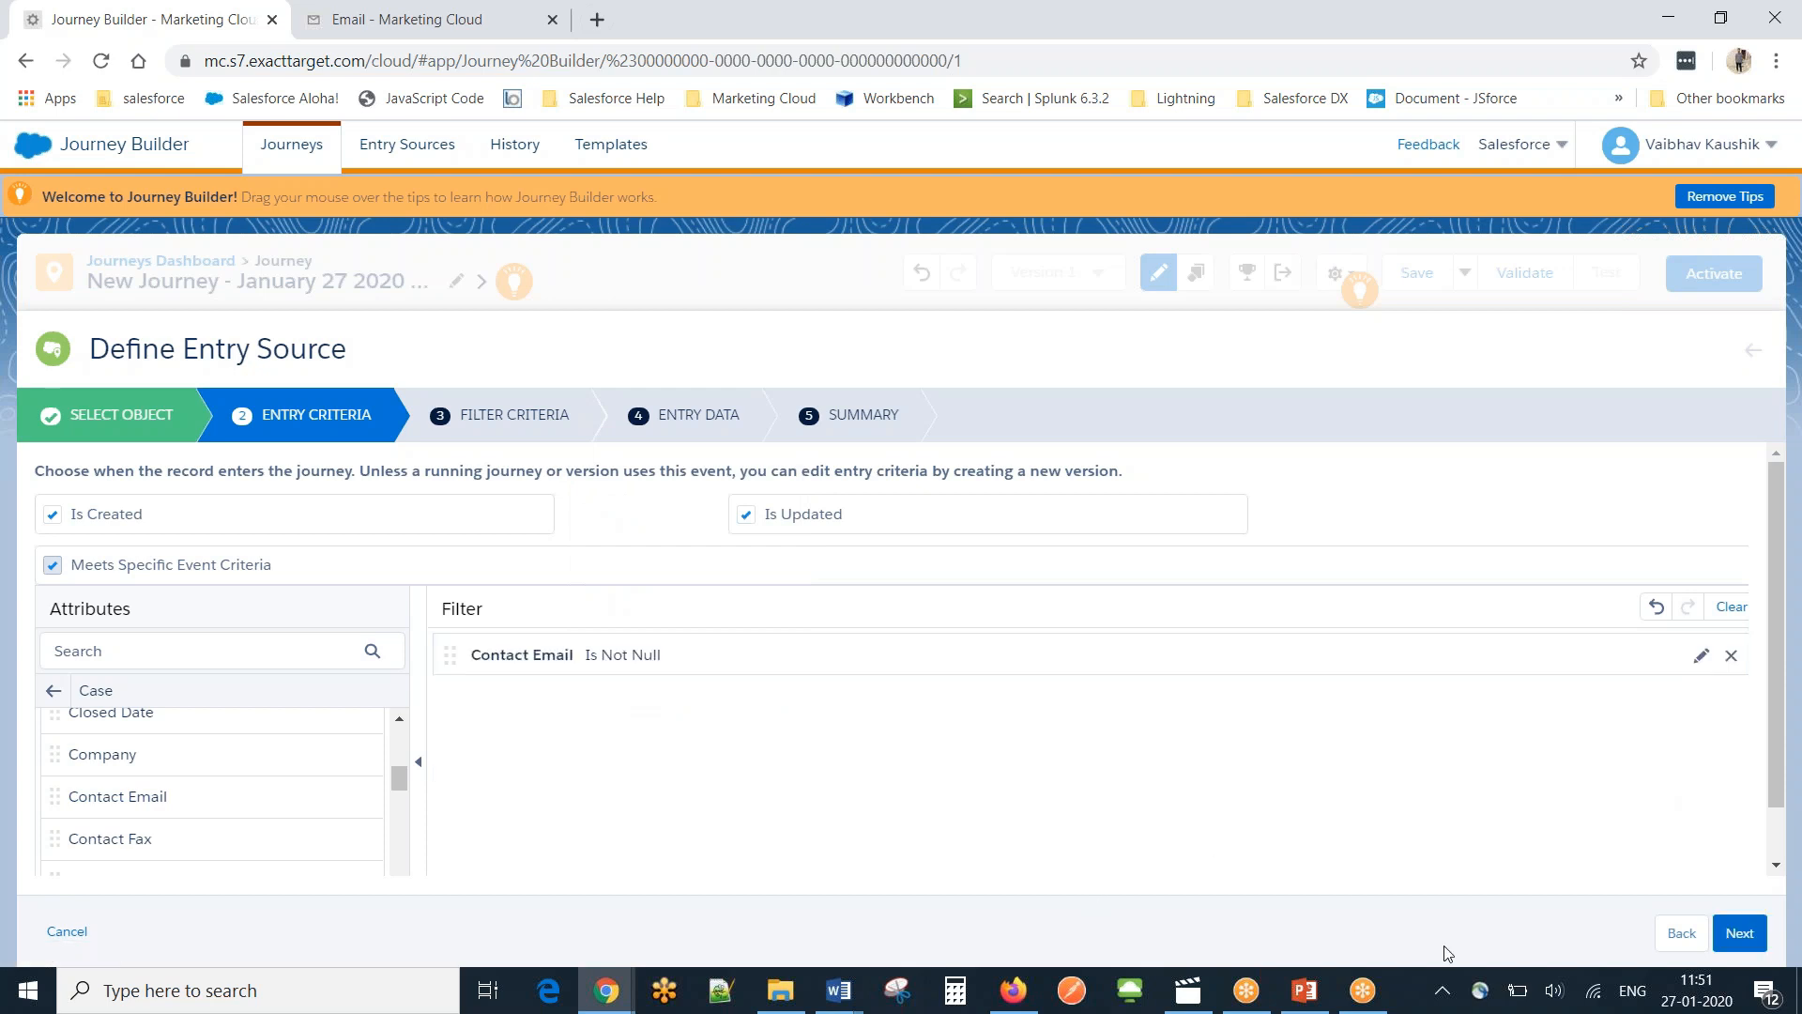
pyautogui.click(1740, 933)
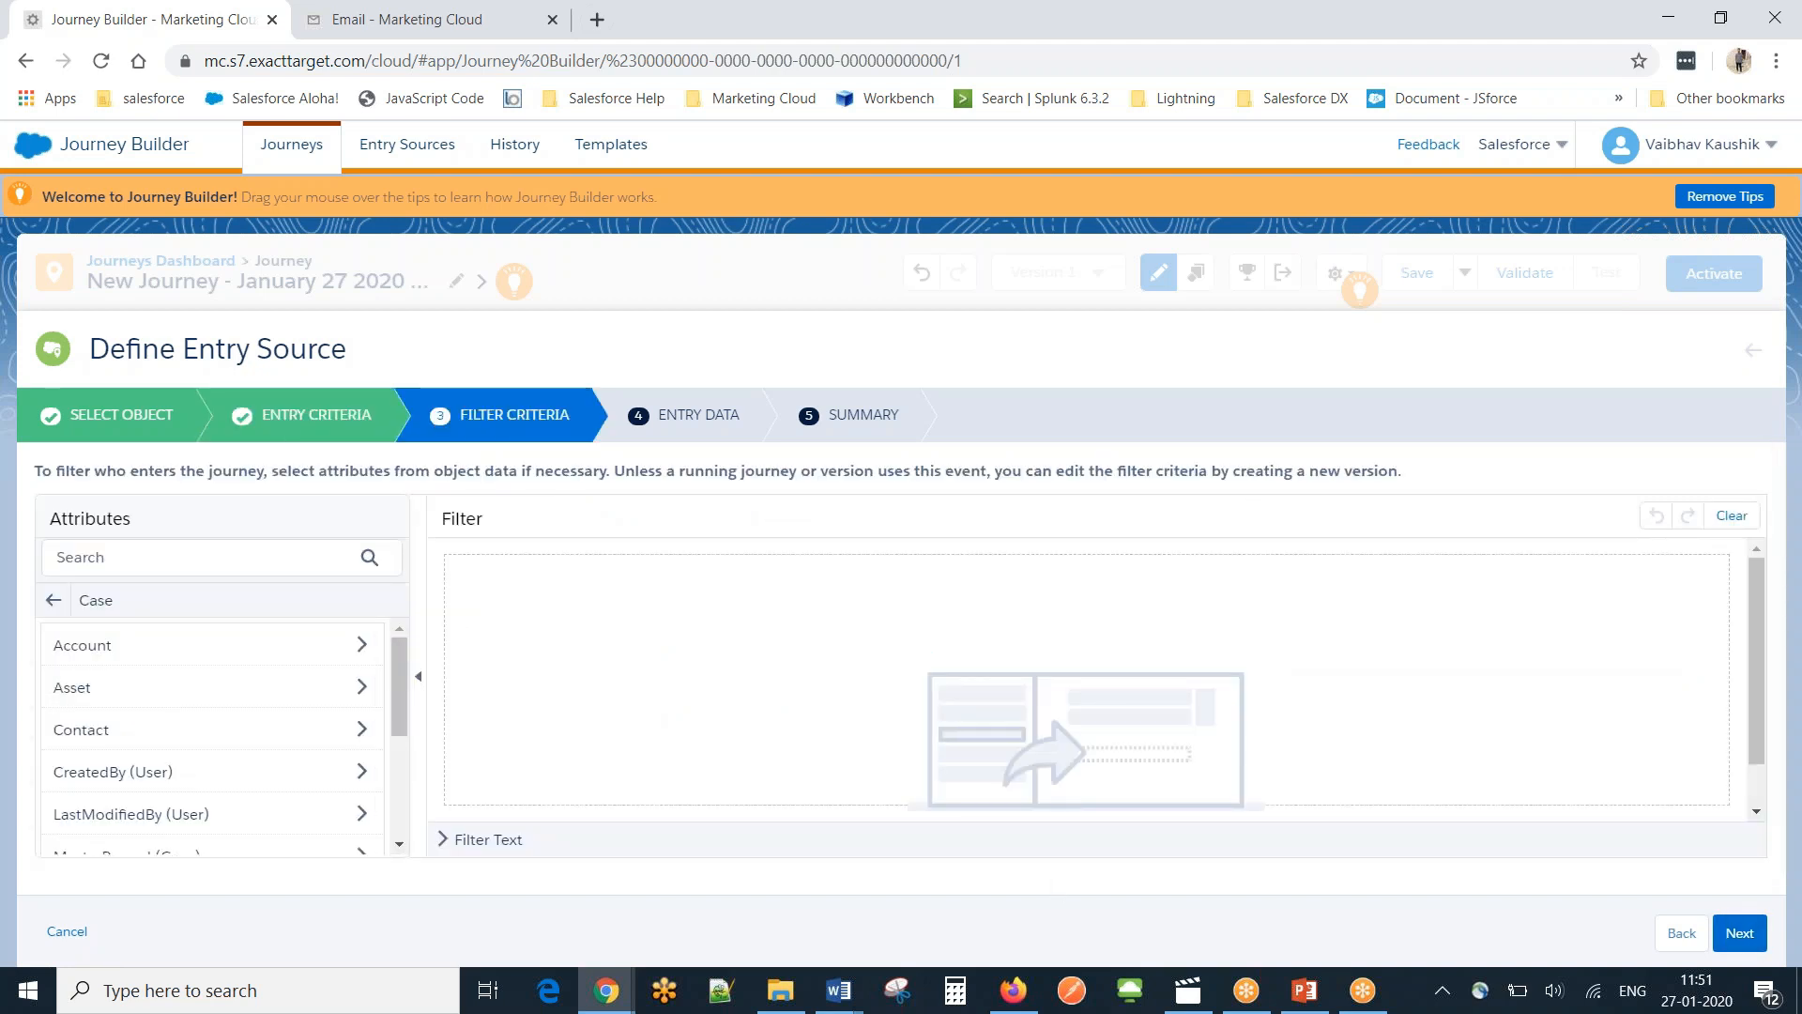
# Skip filter criteria and add Case Contact Email to the selected entry data.
pyautogui.moveTo(404, 693)
pyautogui.mouseDown()
pyautogui.moveTo(393, 802)
pyautogui.moveTo(398, 674)
pyautogui.mouseUp()
pyautogui.click(1737, 937)
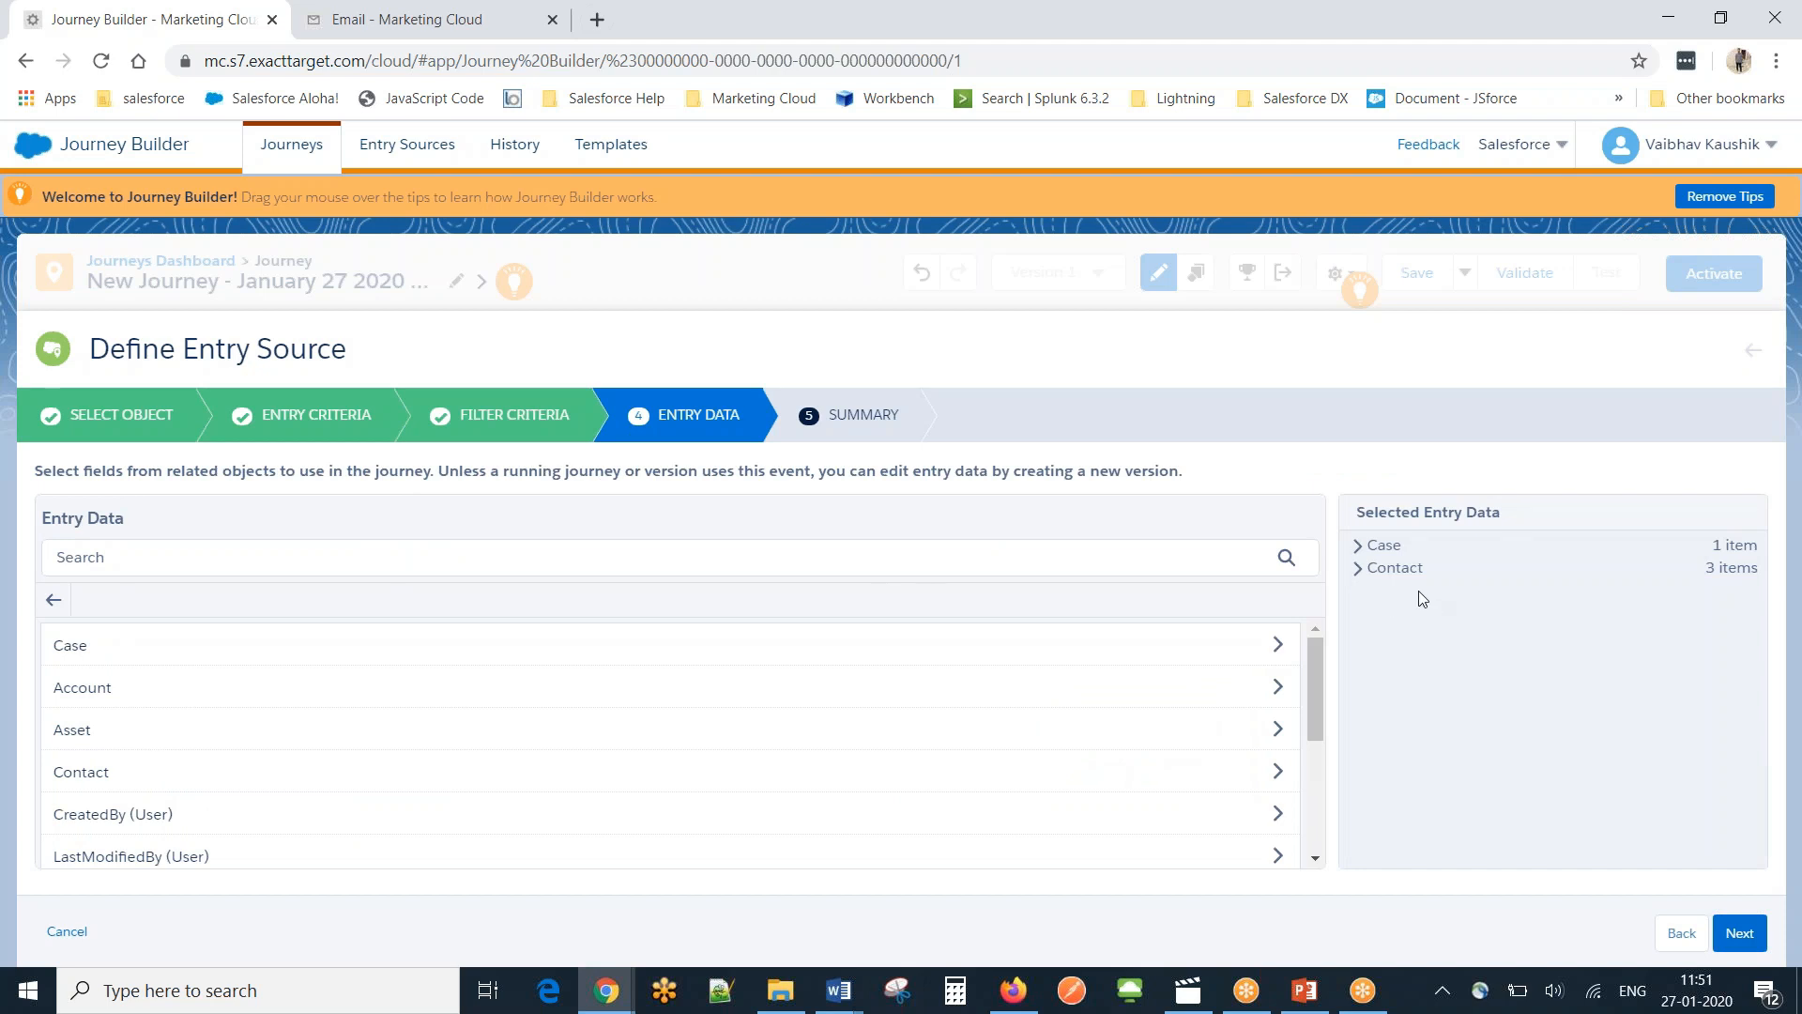
pyautogui.click(1358, 569)
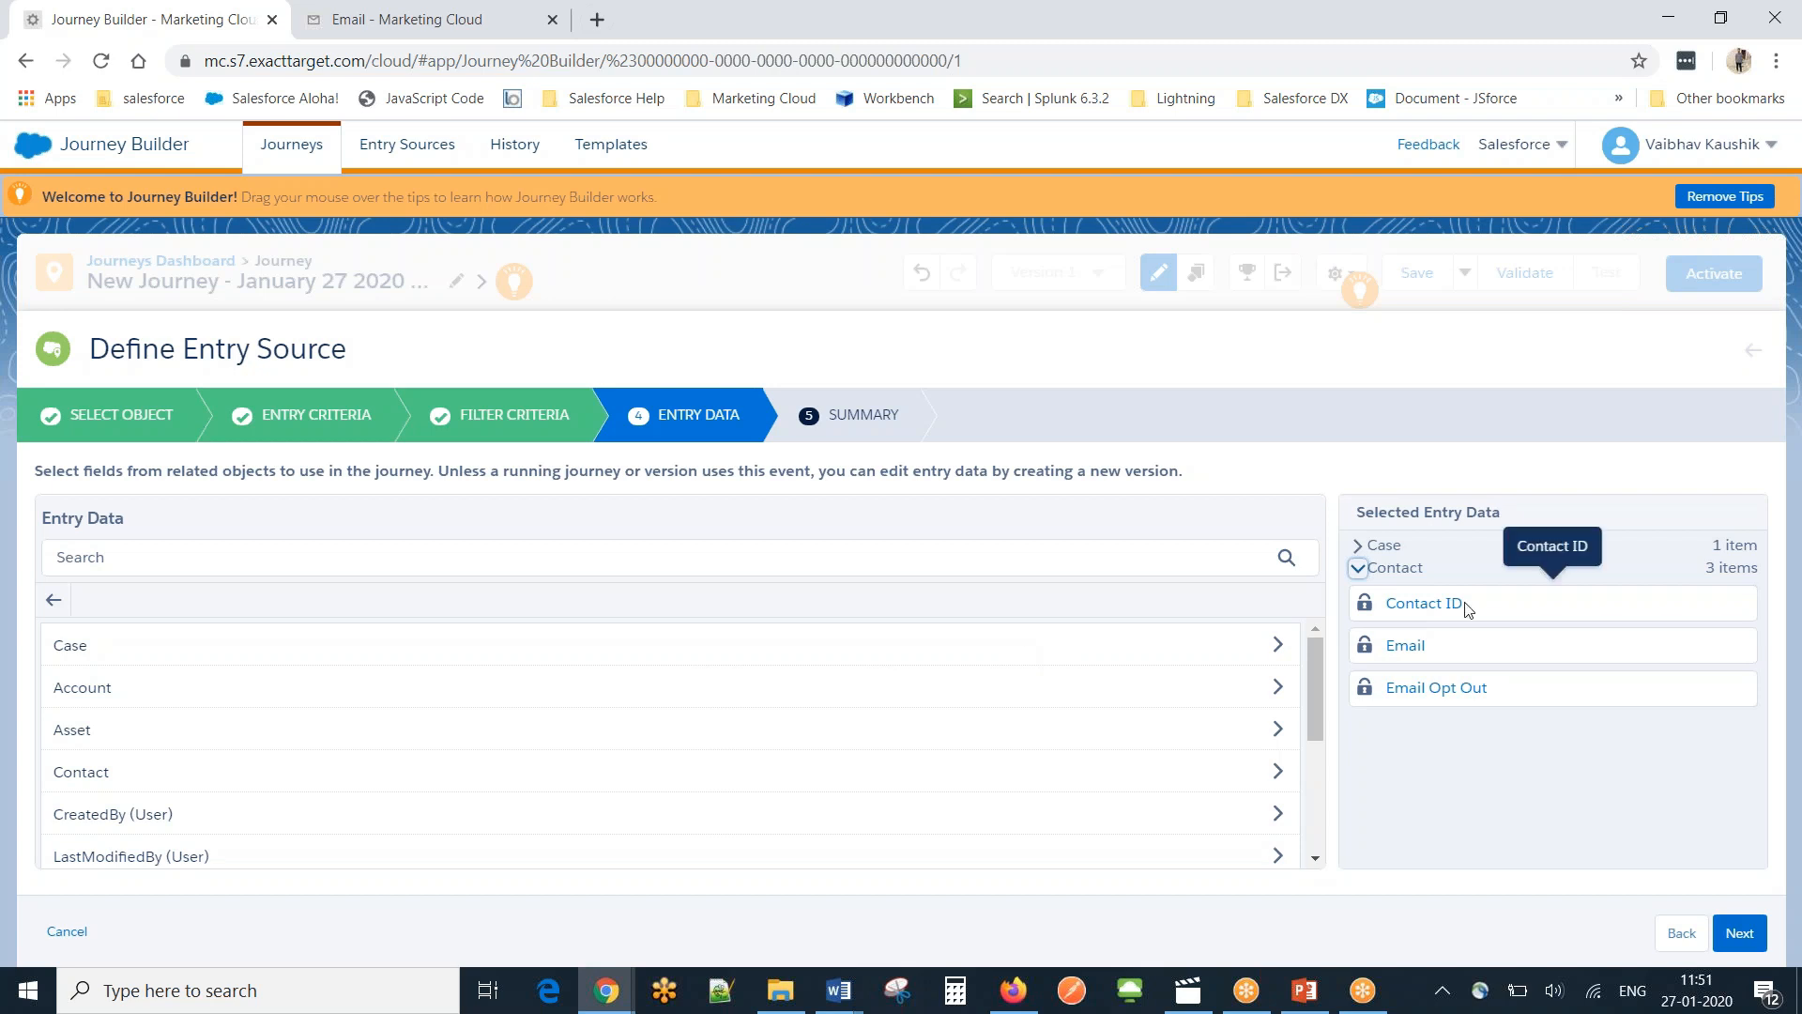
pyautogui.click(1357, 546)
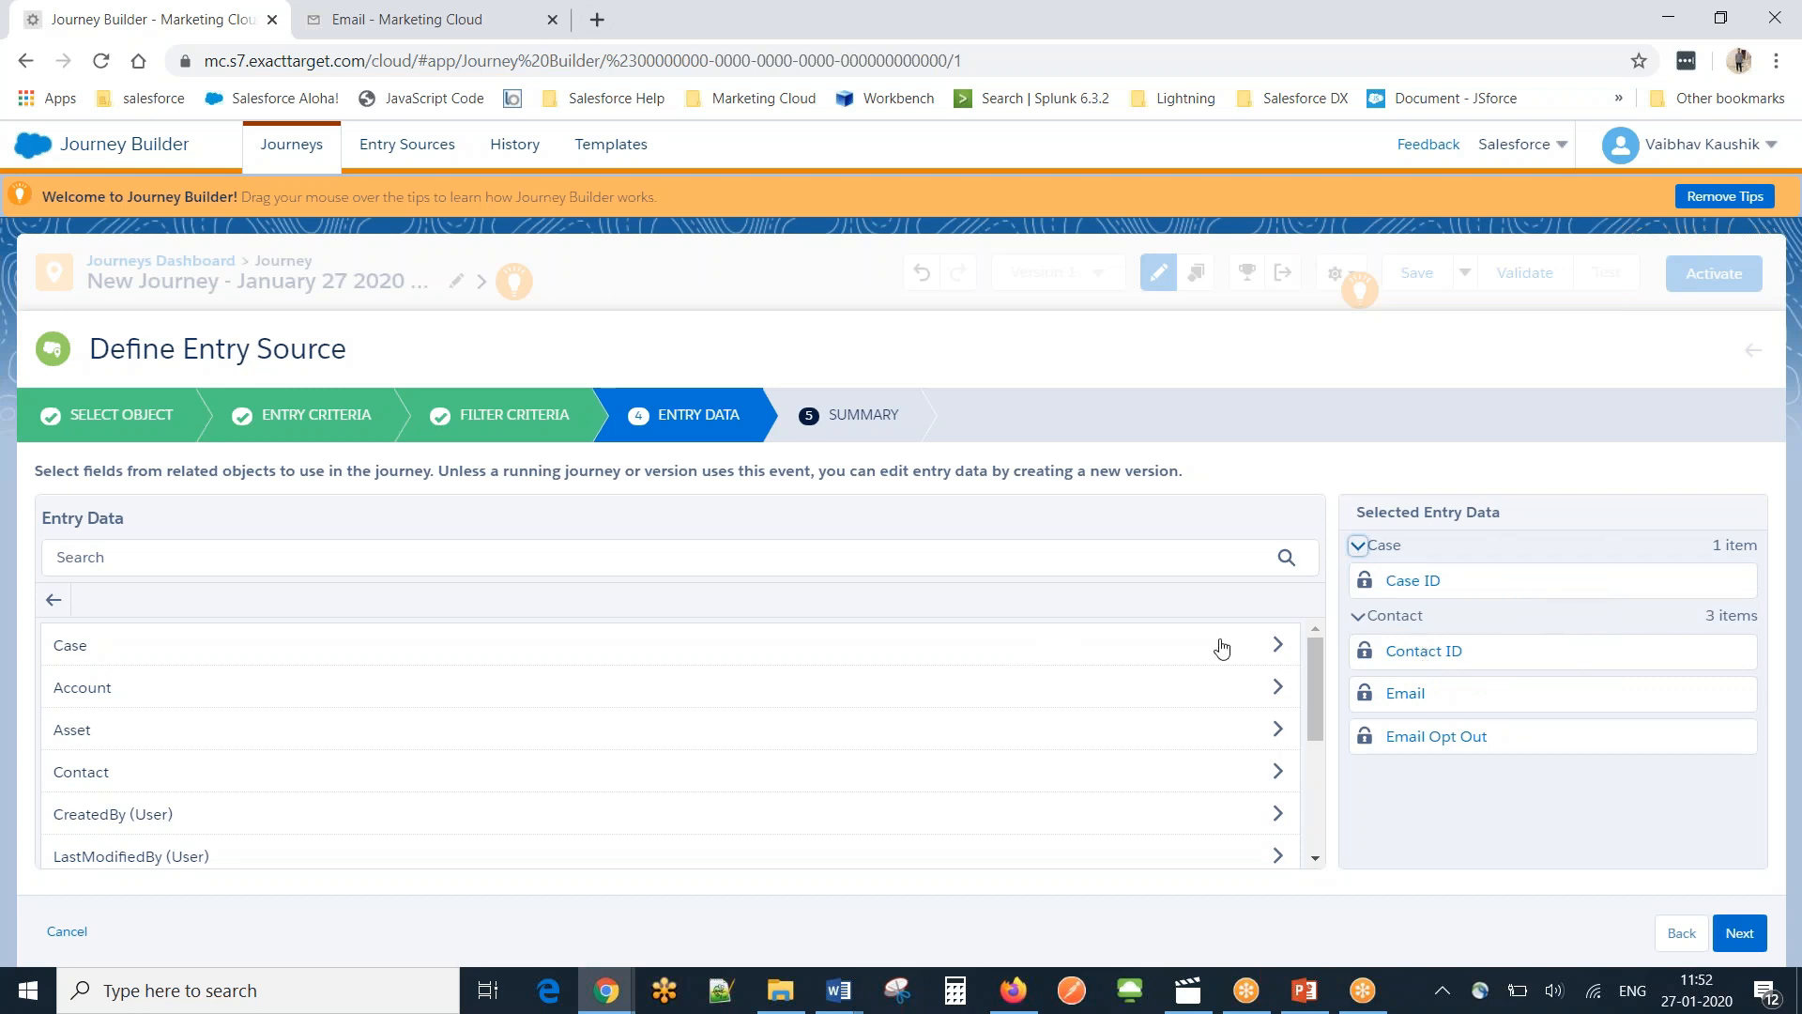
pyautogui.click(1249, 648)
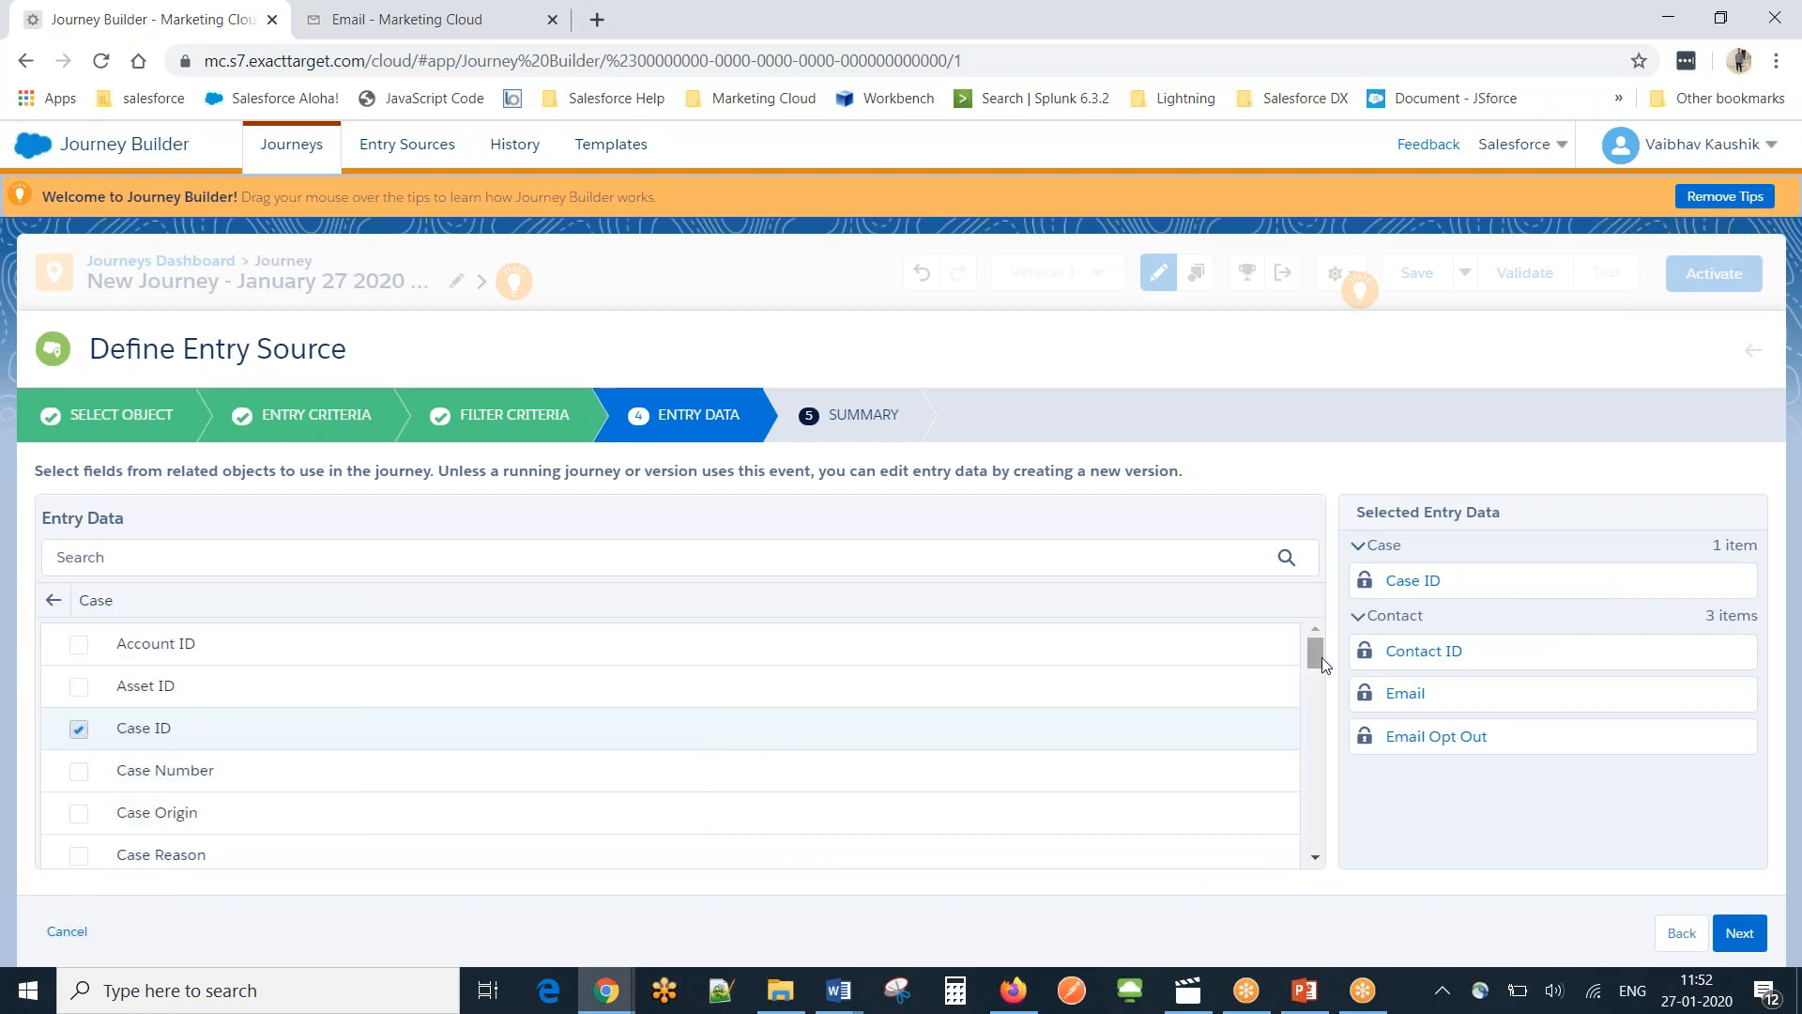
pyautogui.moveTo(1315, 663); pyautogui.dragTo(1315, 701)
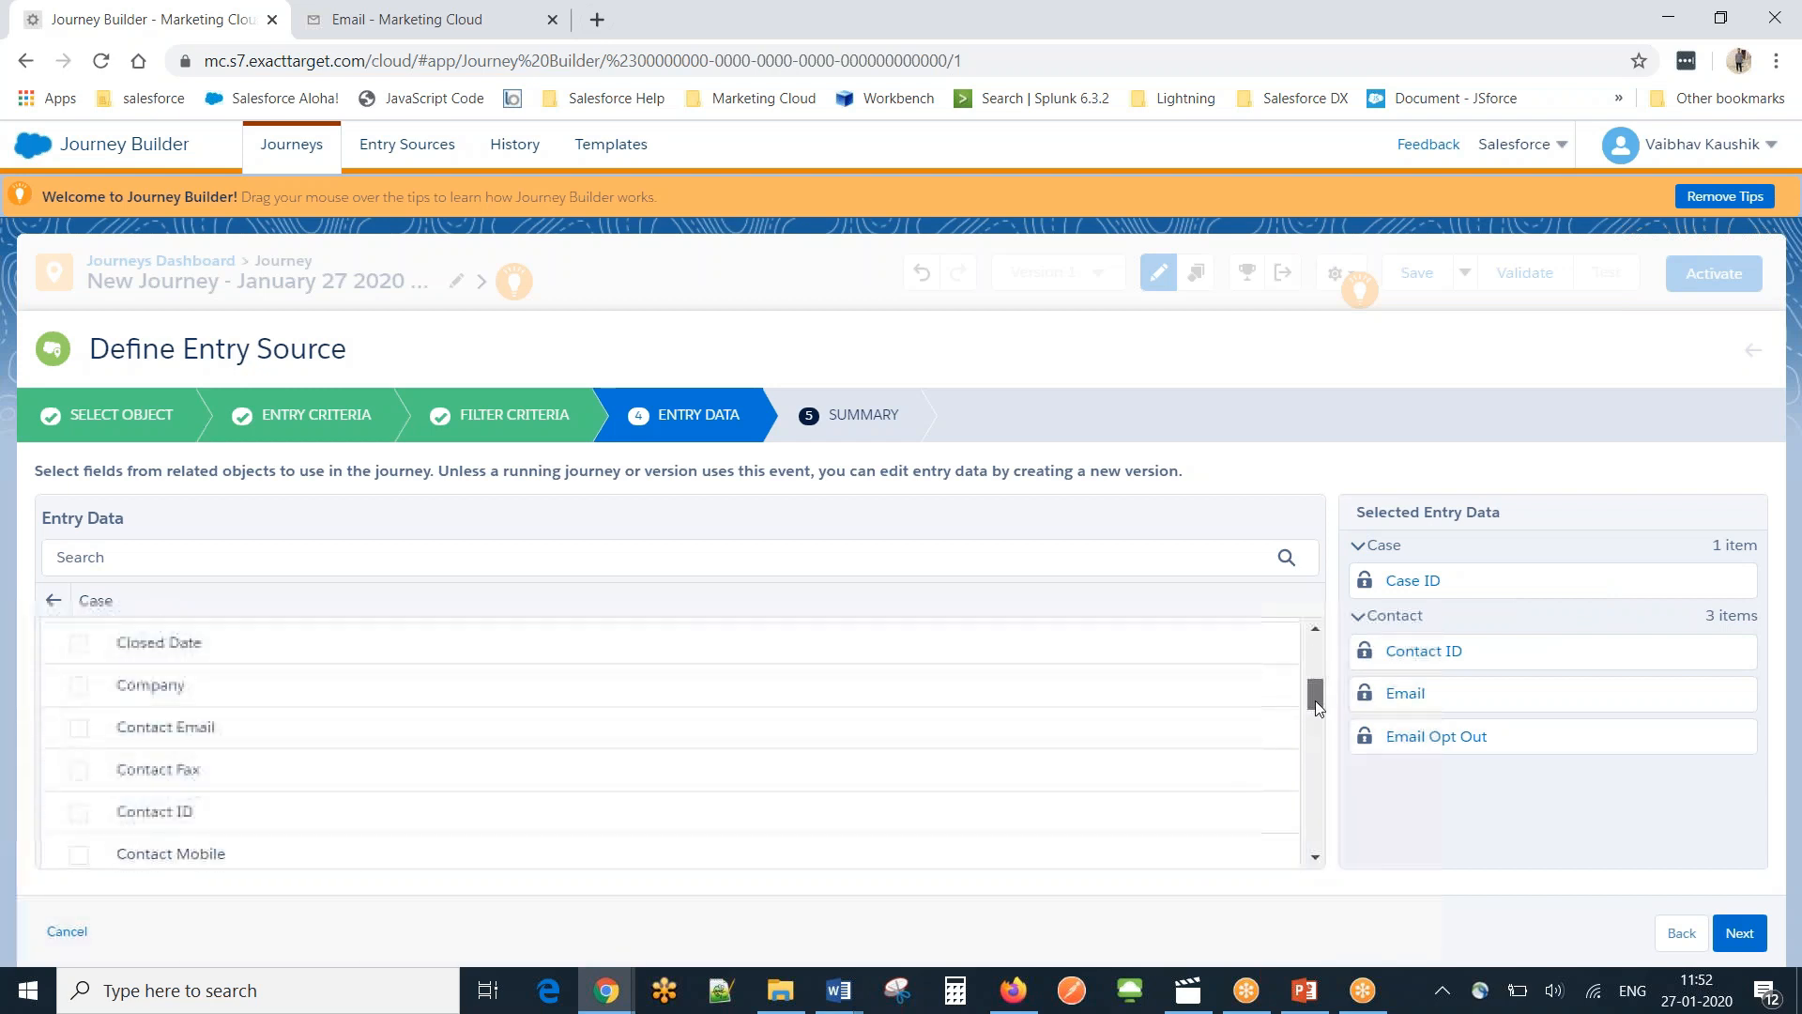
pyautogui.click(79, 728)
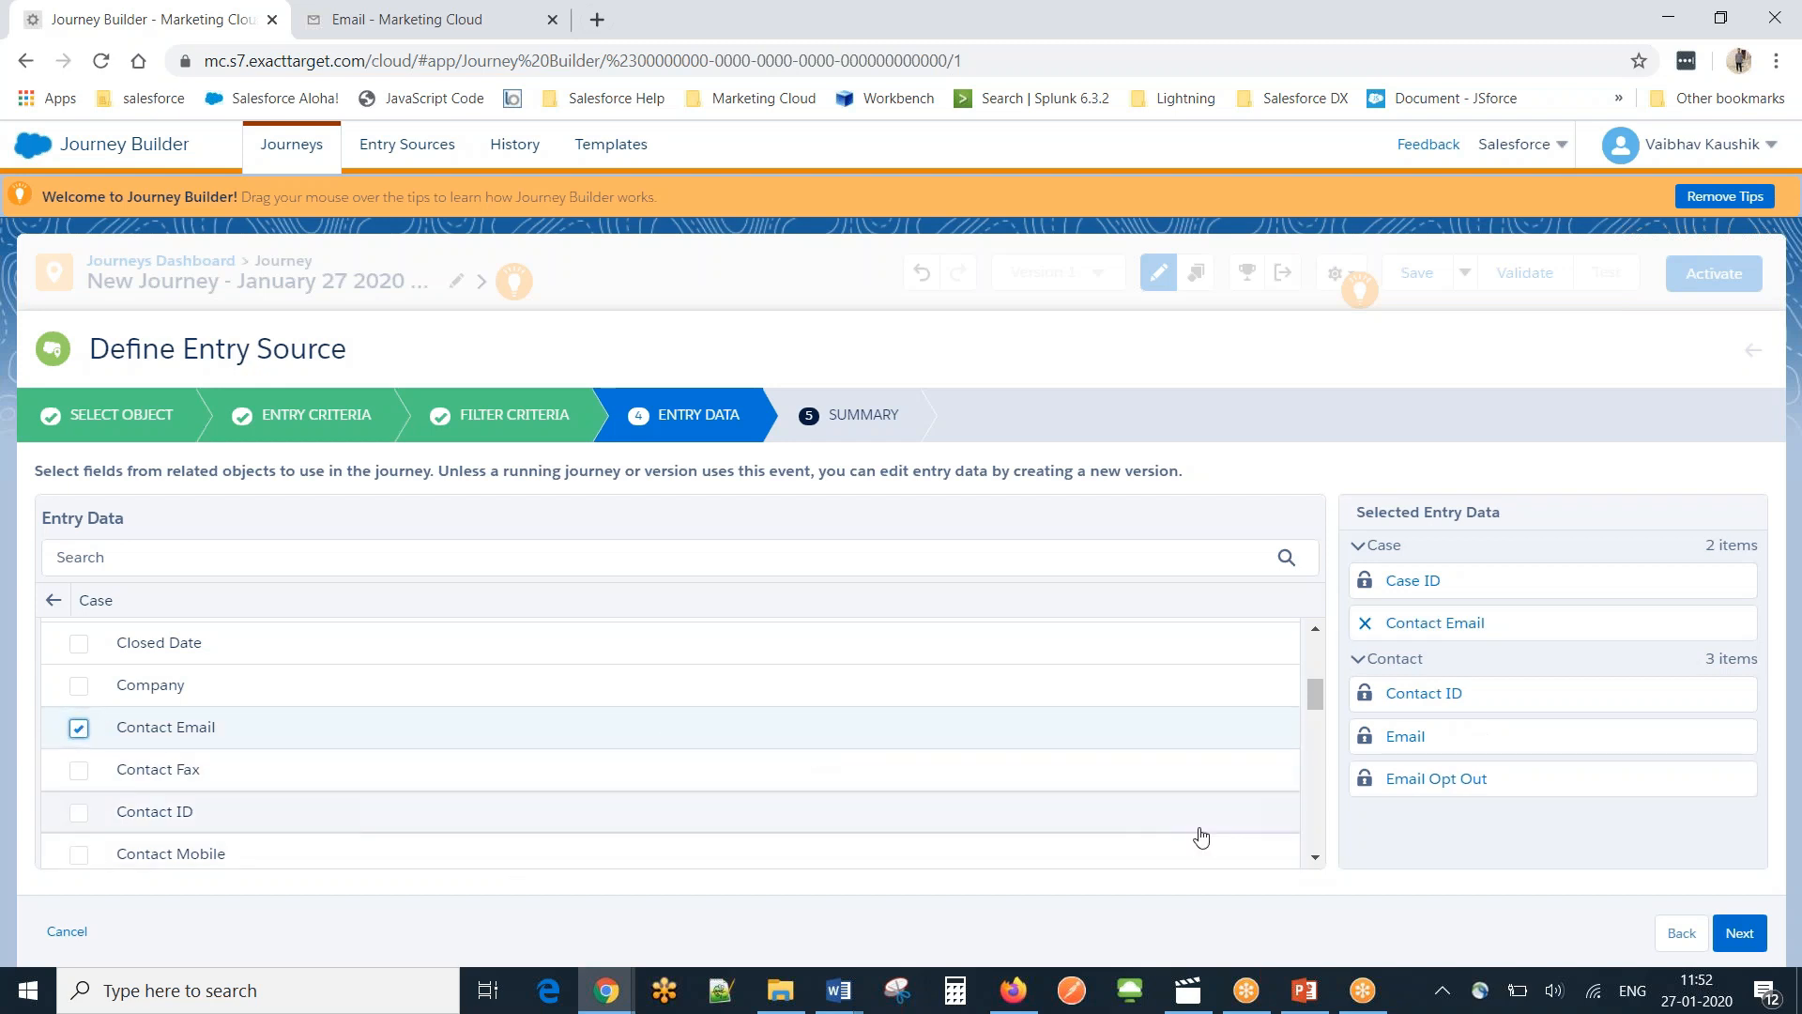
pyautogui.click(1736, 934)
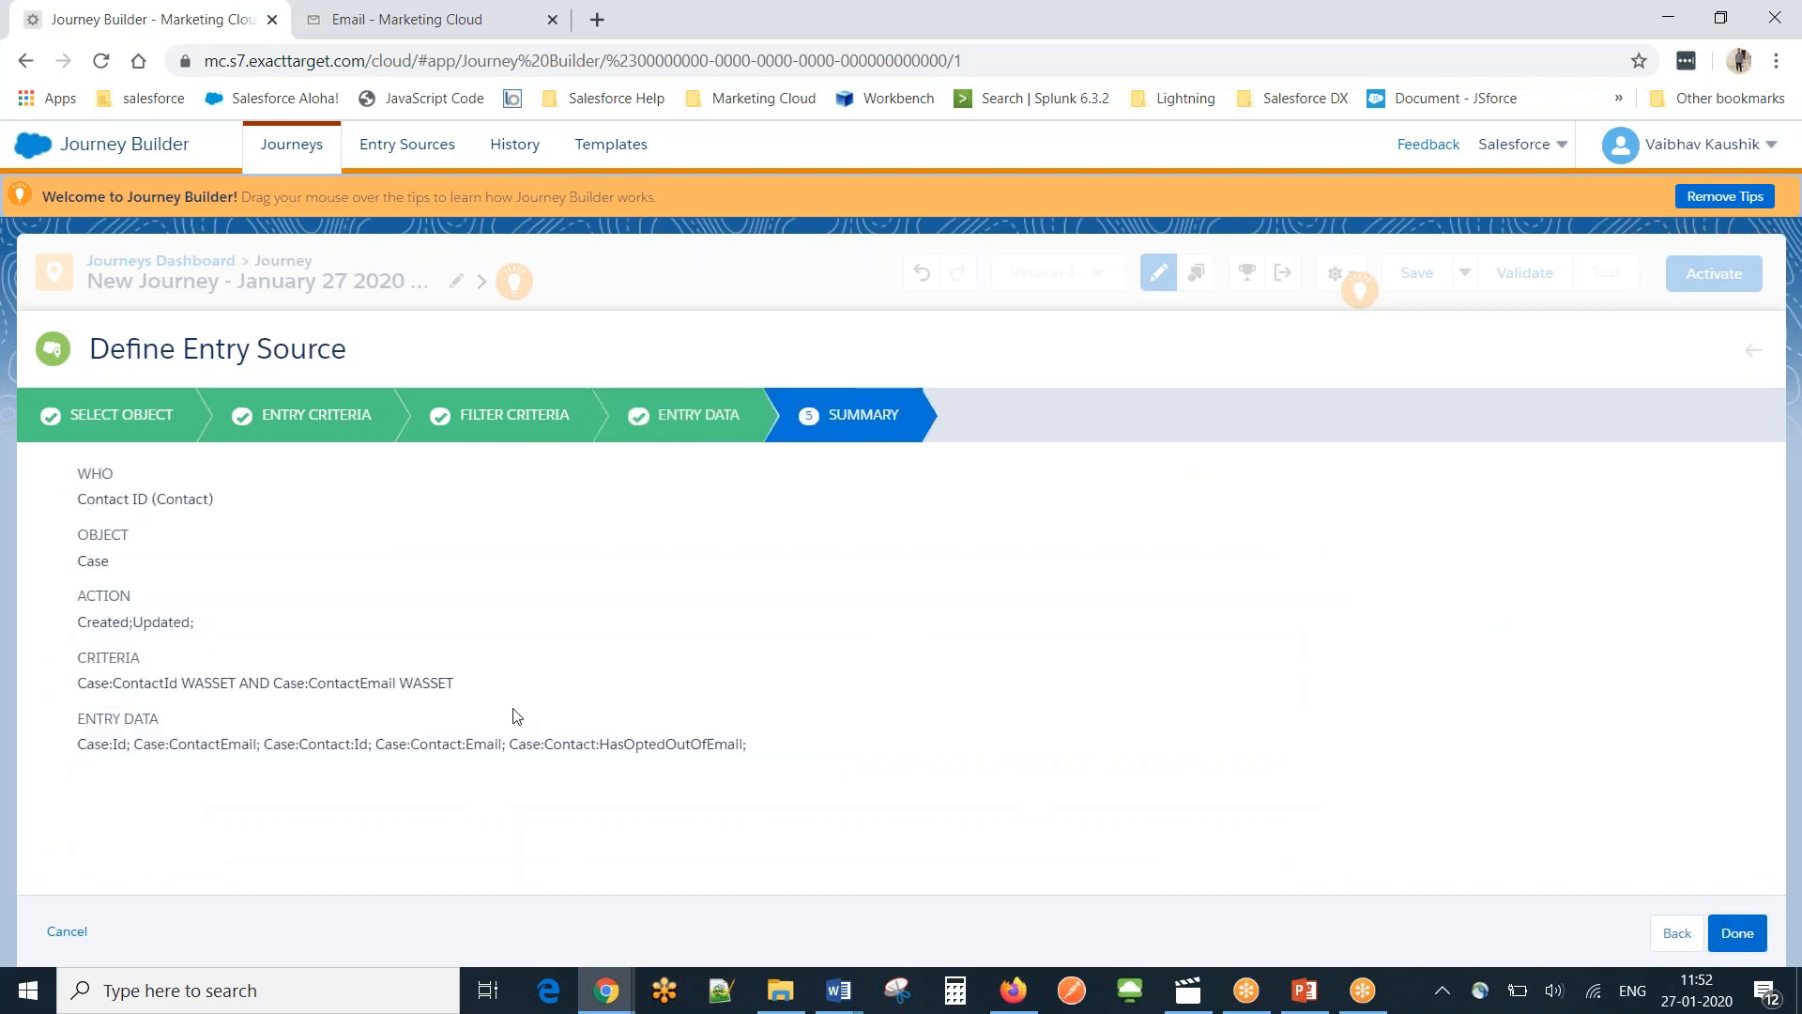
# Finish the entry source, add an Email activity after it, and open the 1-day wait's unit list.
pyautogui.click(1738, 932)
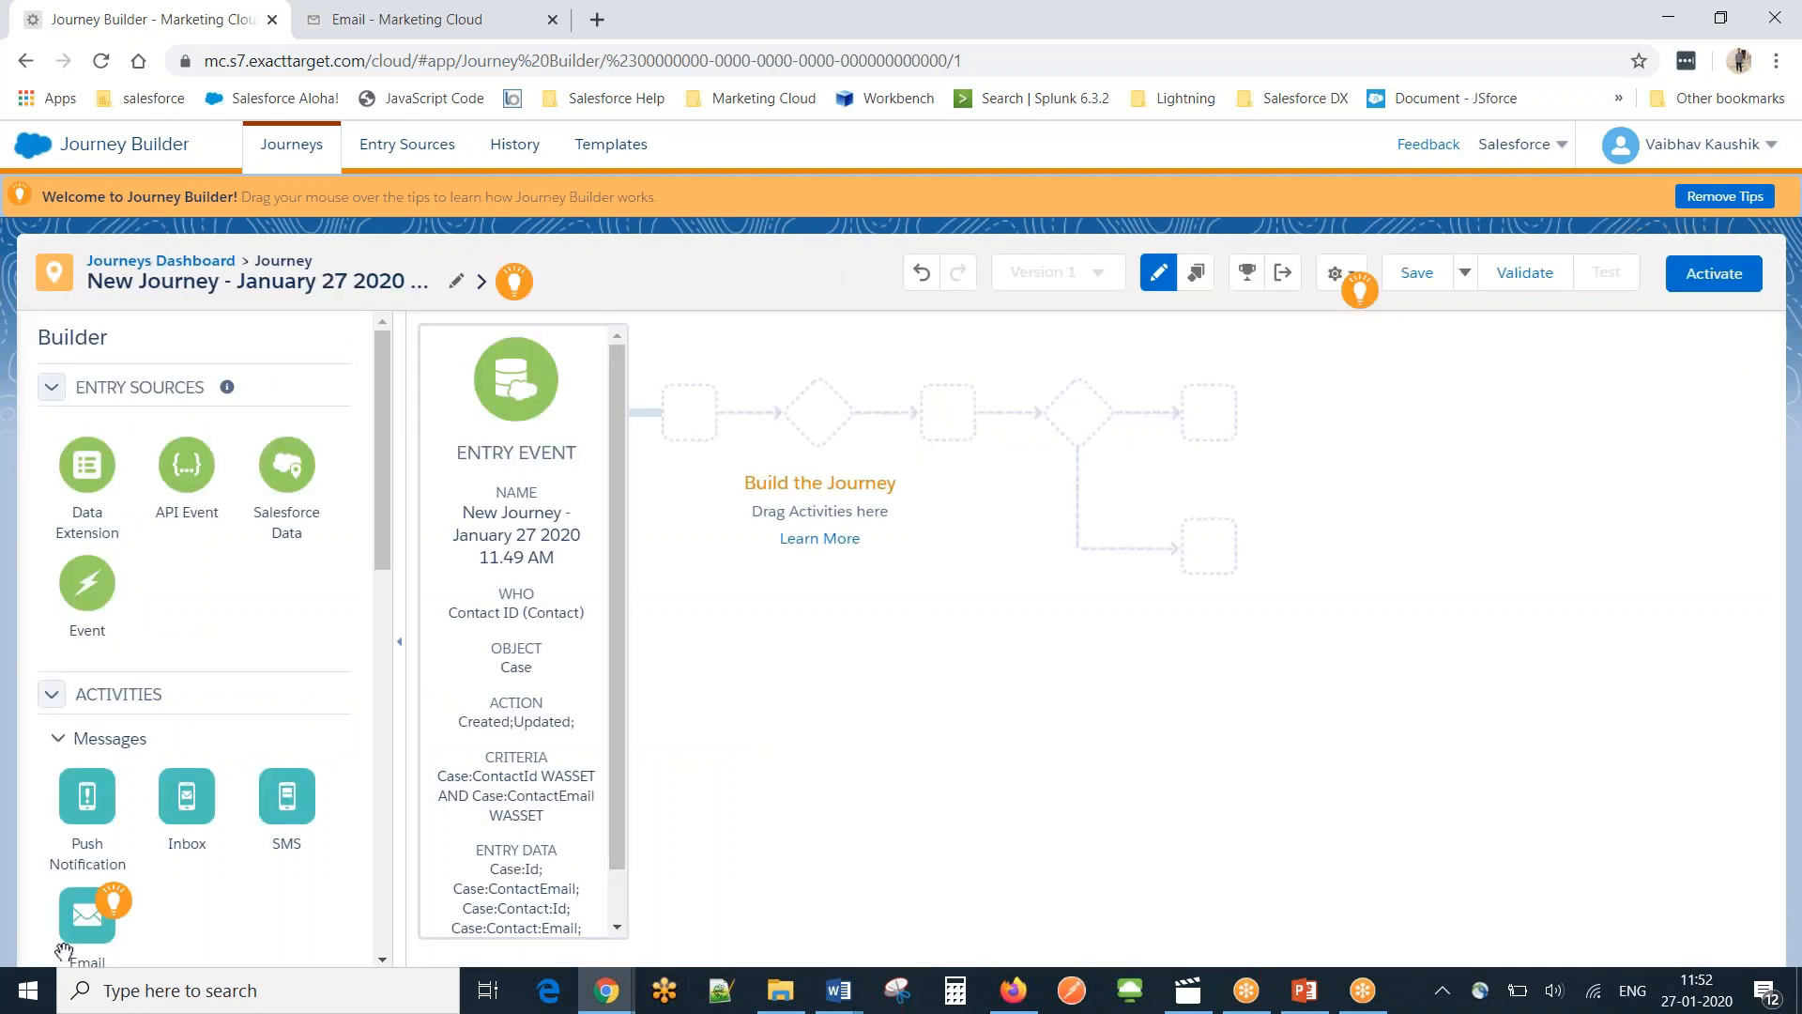
pyautogui.moveTo(87, 915); pyautogui.dragTo(622, 436)
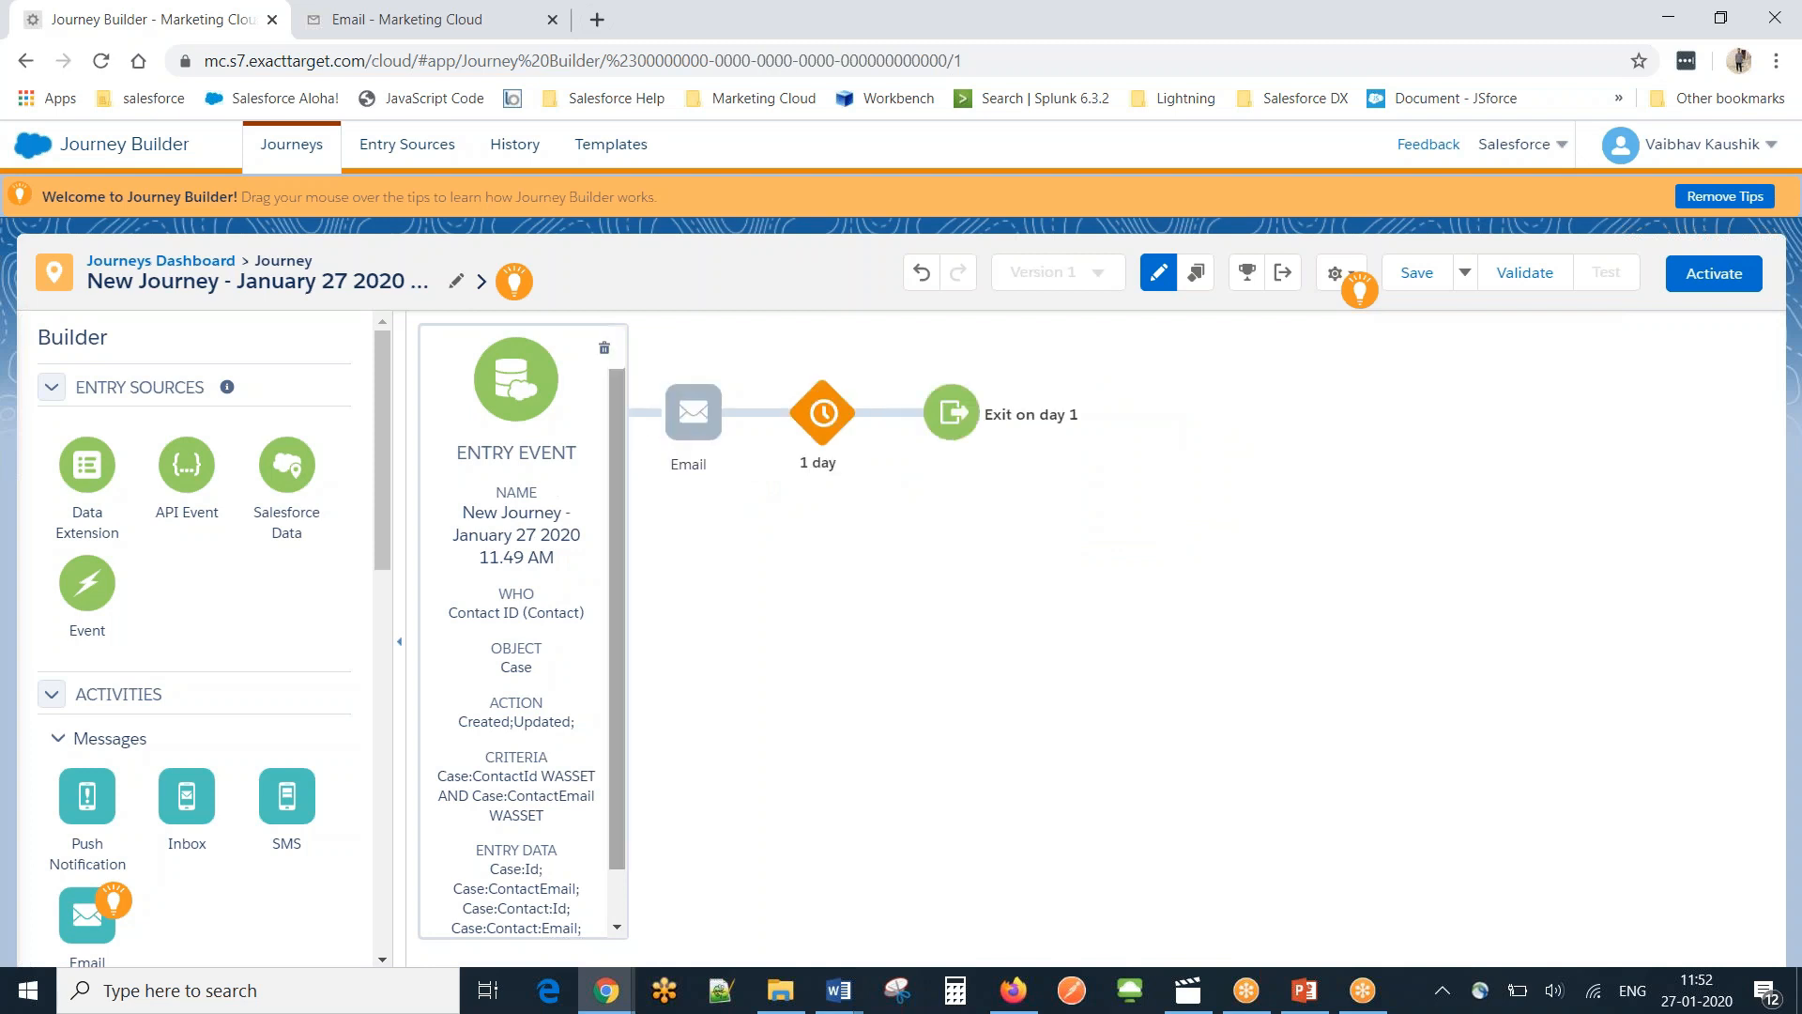
pyautogui.click(821, 411)
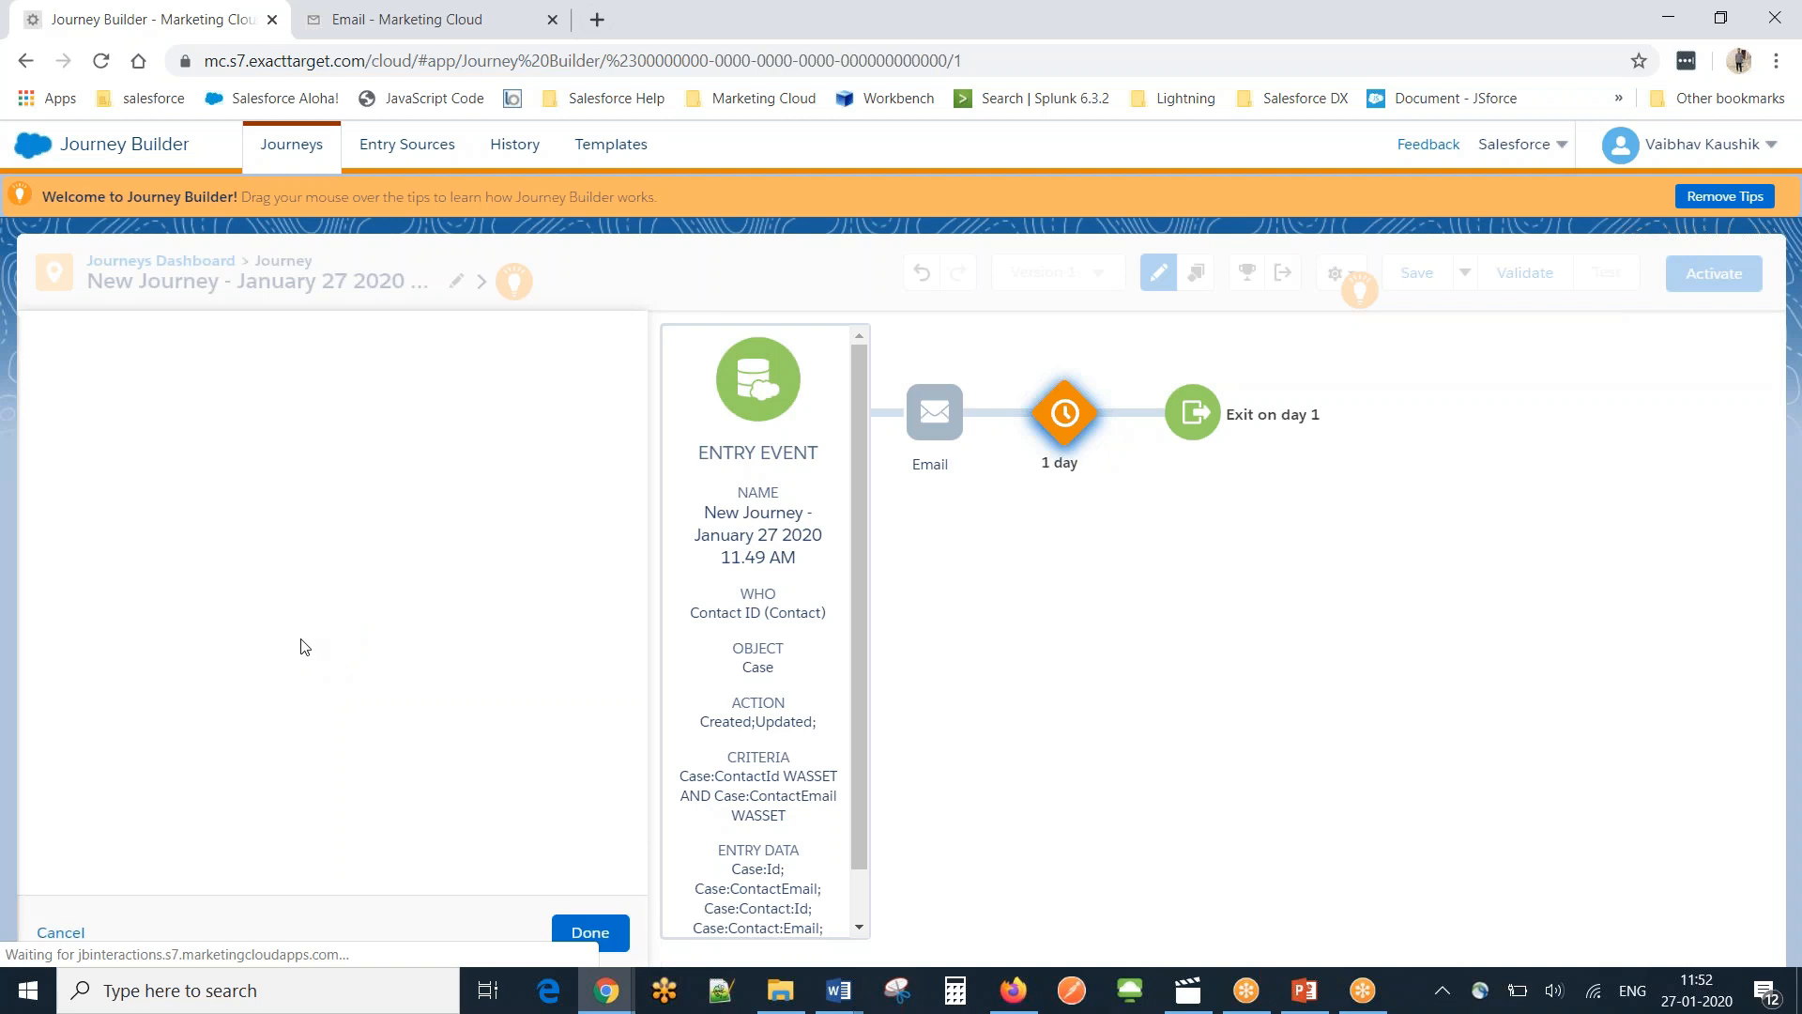
pyautogui.click(321, 466)
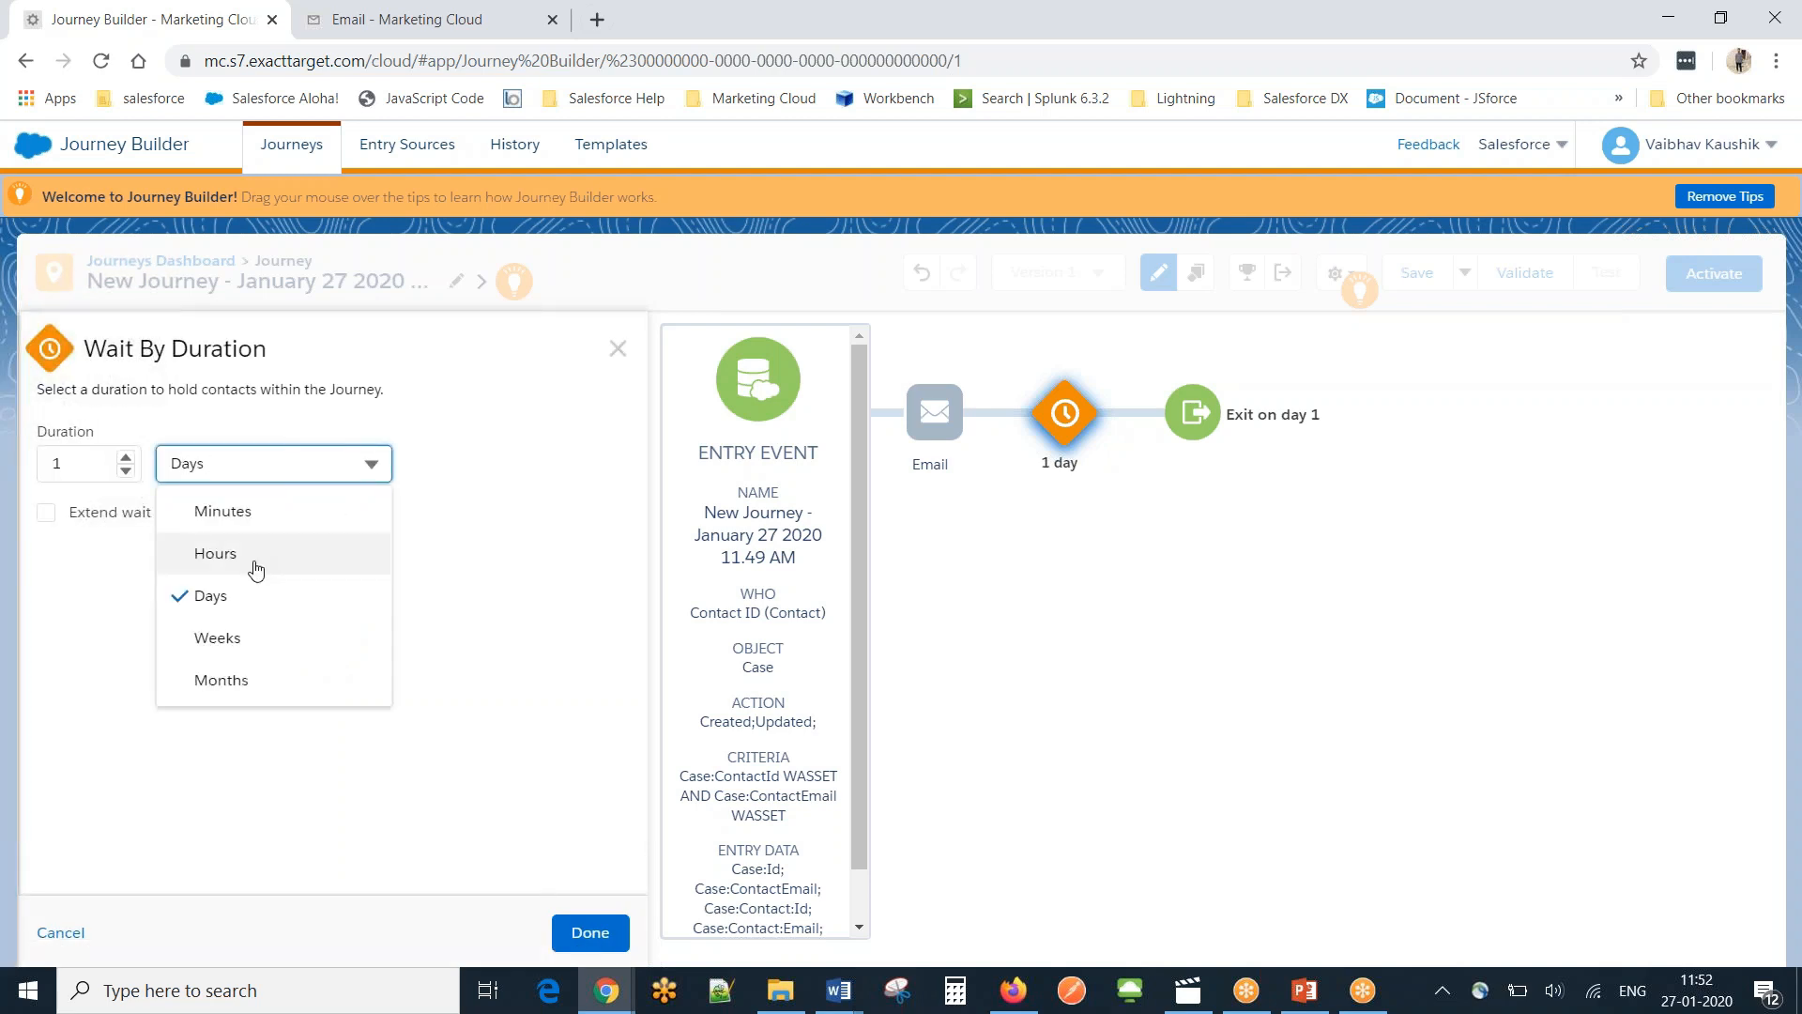
# Change the wait unit to Minutes for a 1-minute wait, then open the Email activity.
pyautogui.click(252, 516)
pyautogui.click(591, 932)
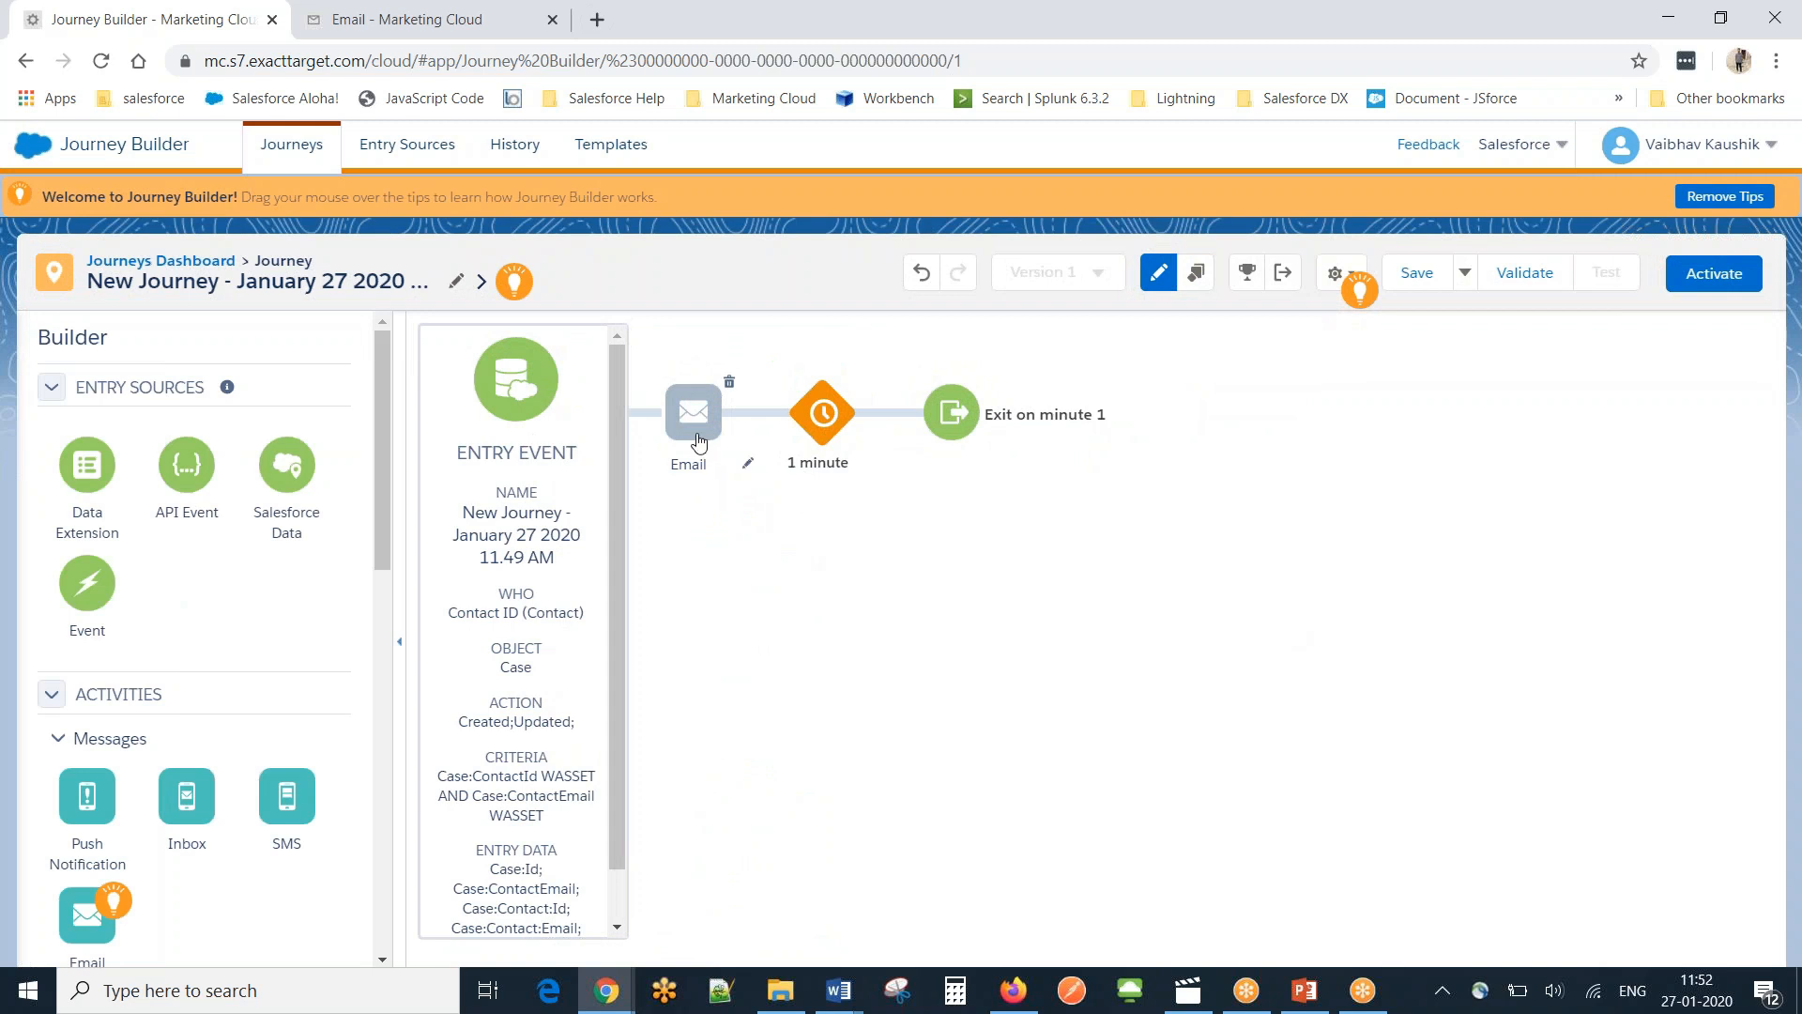
pyautogui.click(699, 441)
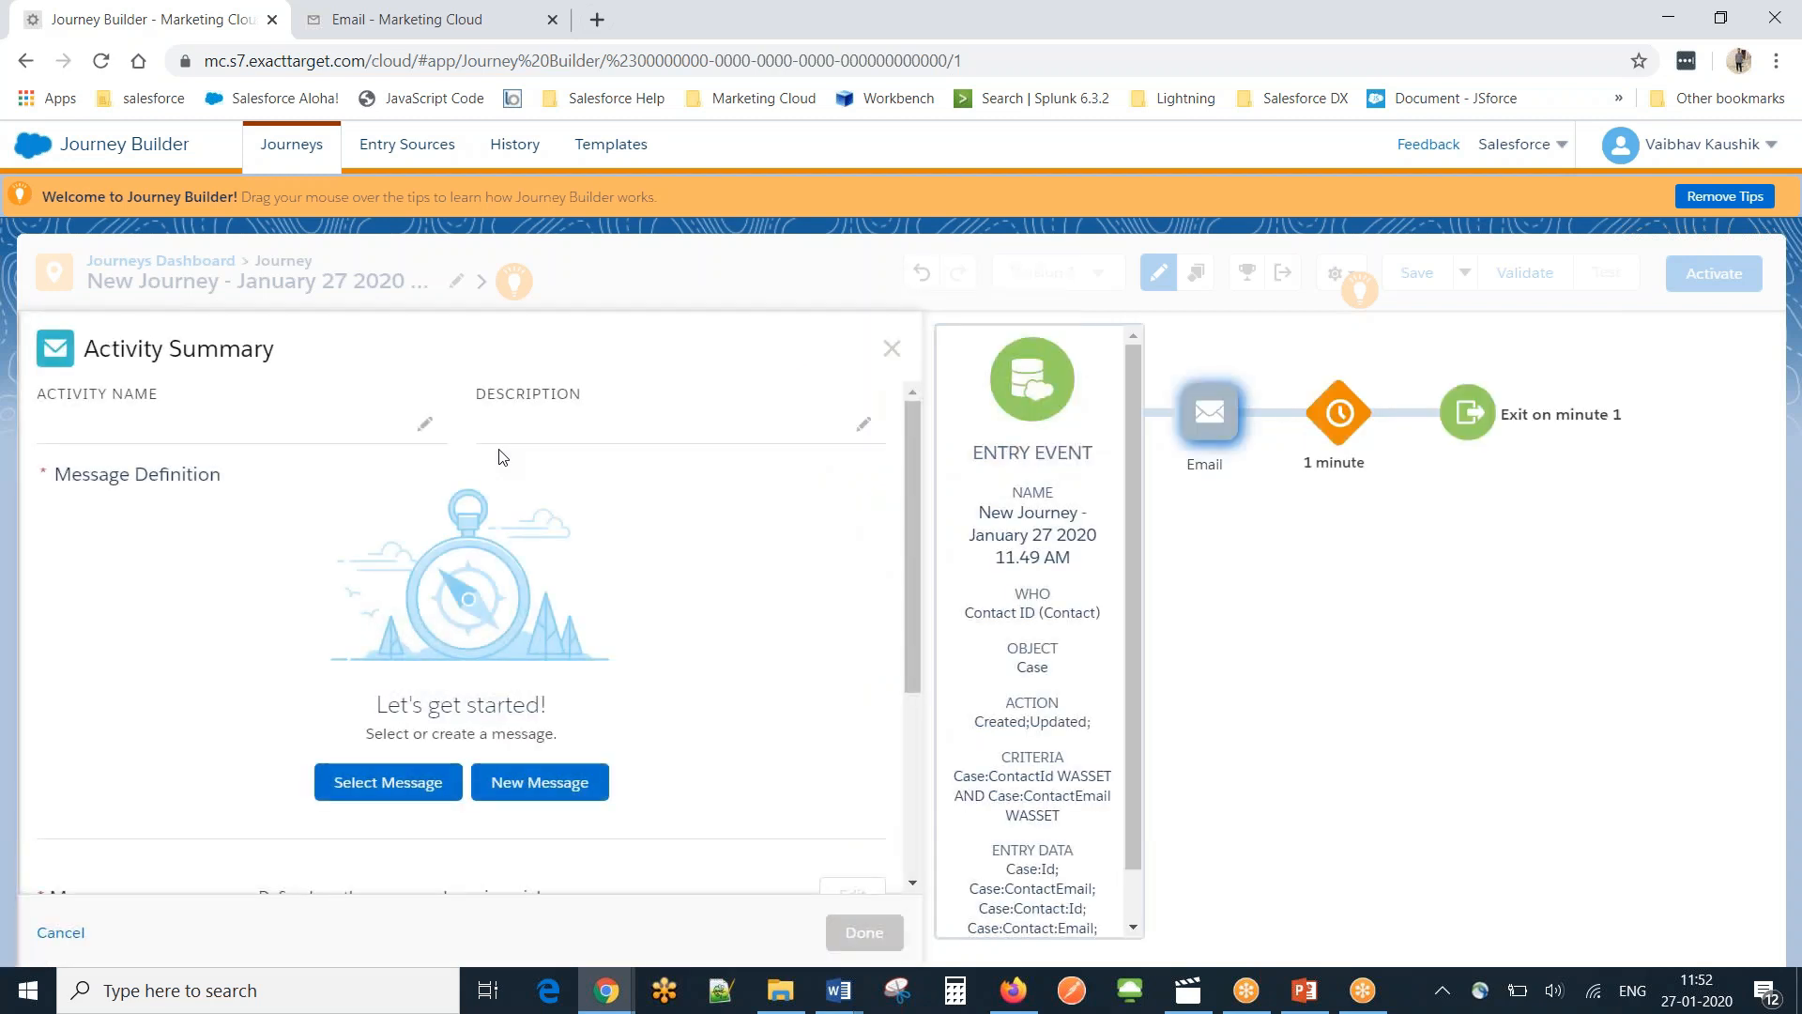
# Attach the First Email message to the Email activity and look through its configuration sections.
pyautogui.click(387, 782)
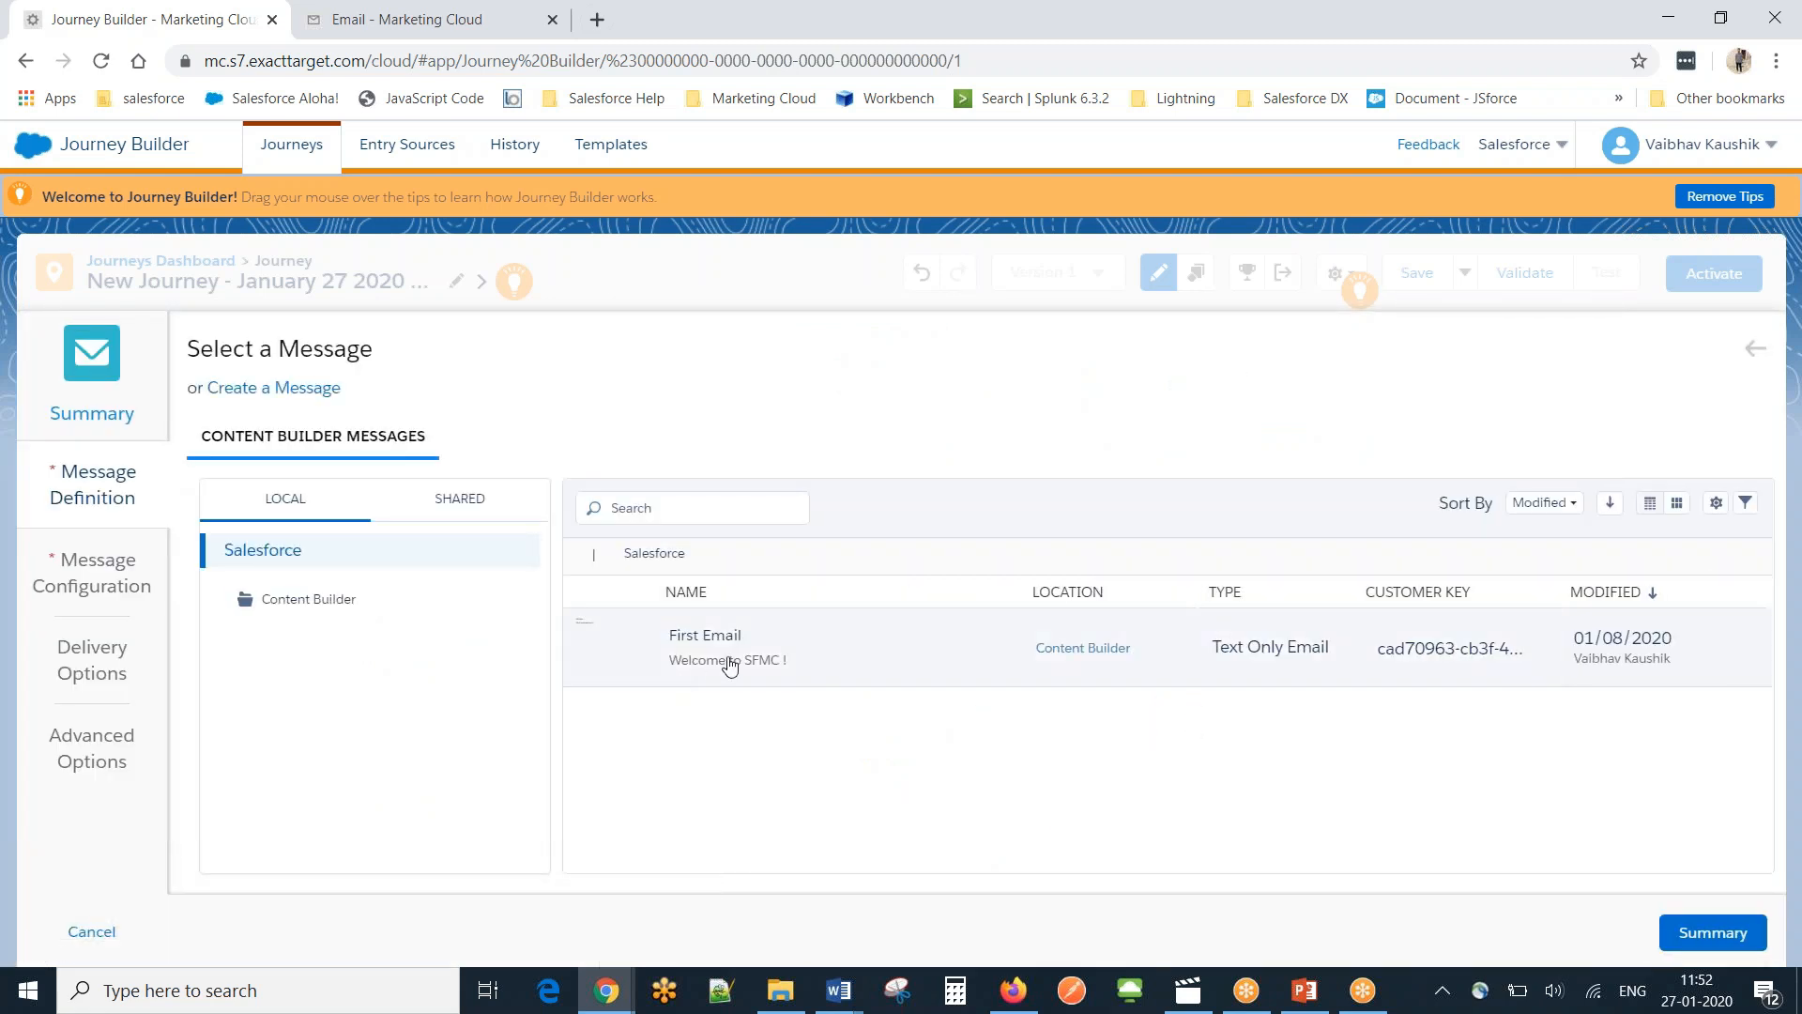
pyautogui.click(731, 663)
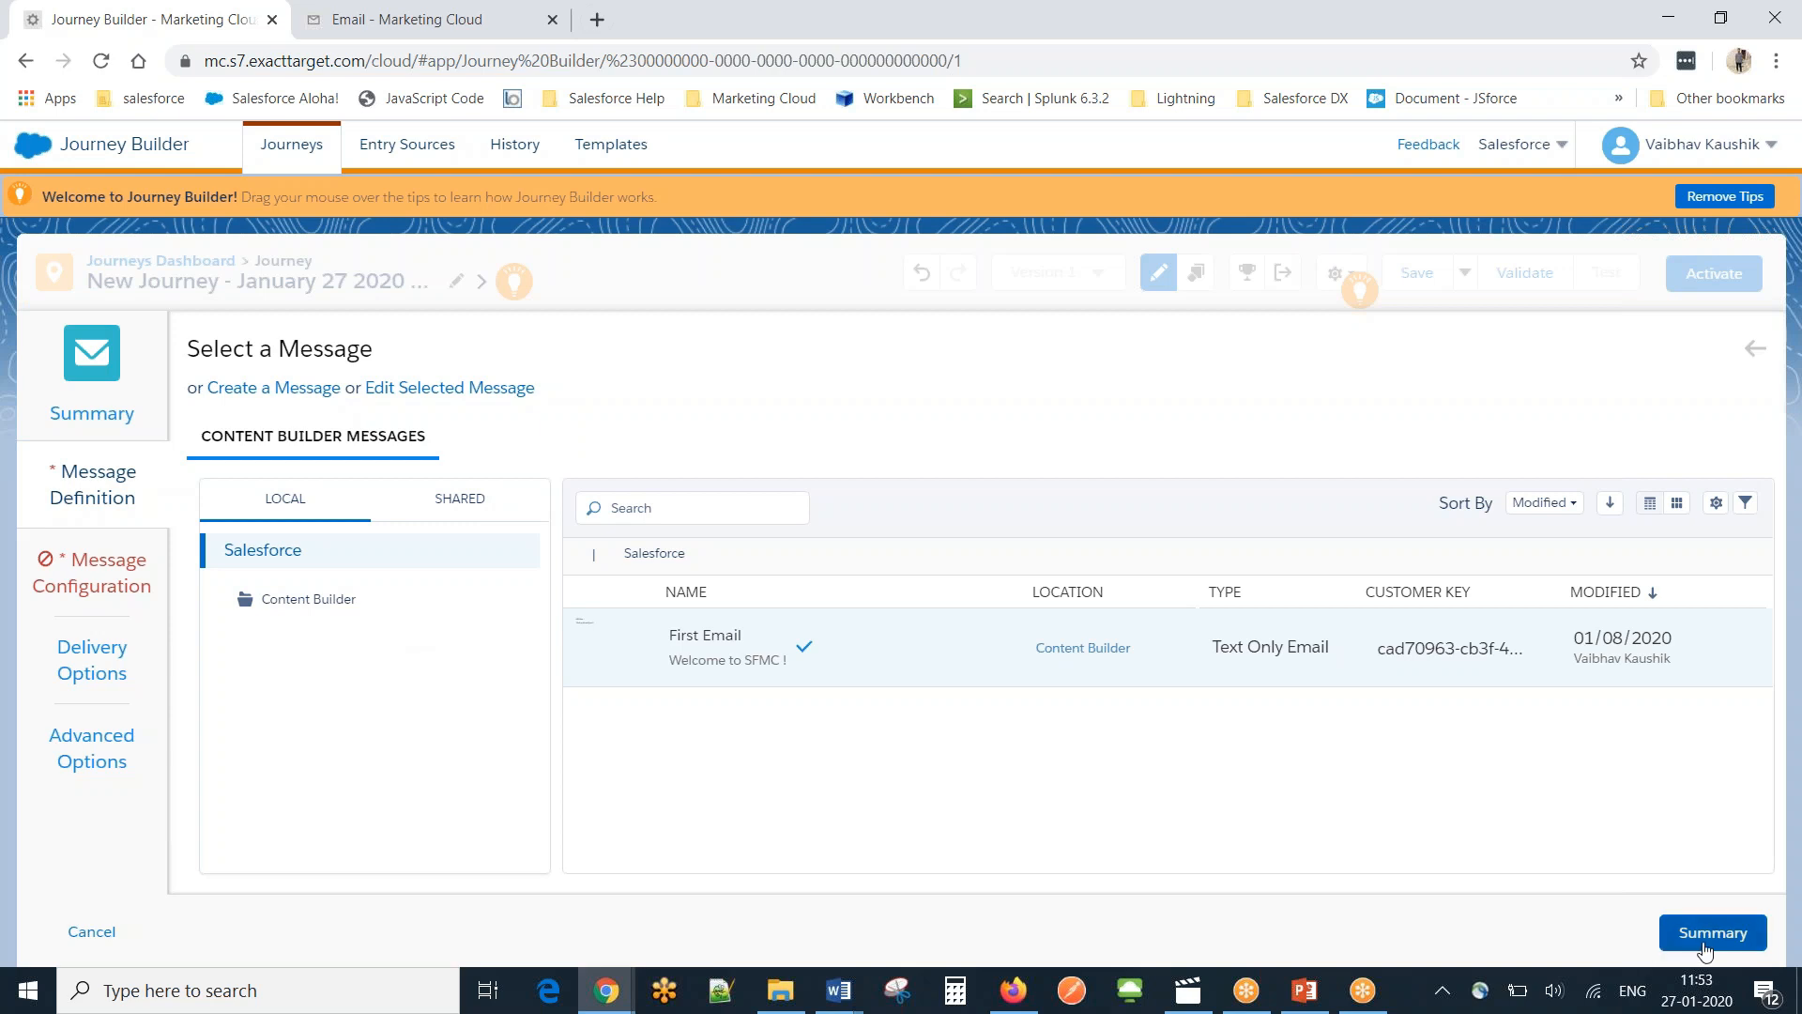
pyautogui.click(91, 582)
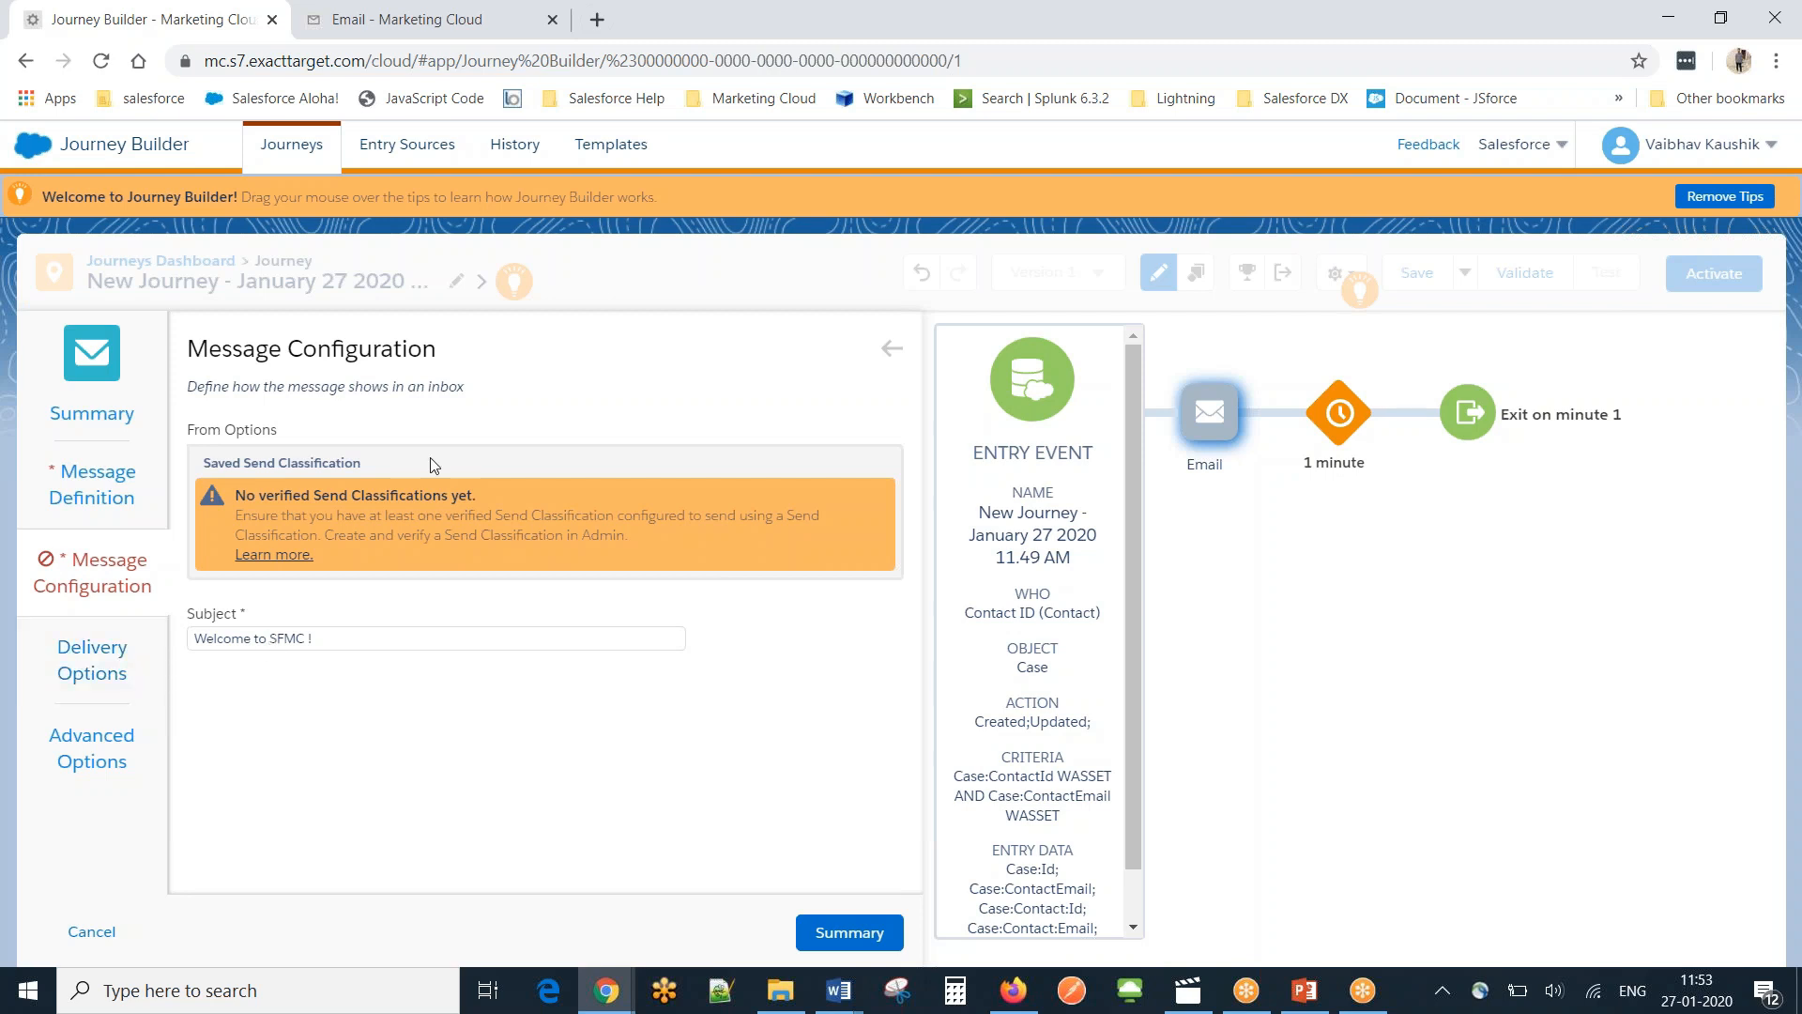
pyautogui.click(60, 667)
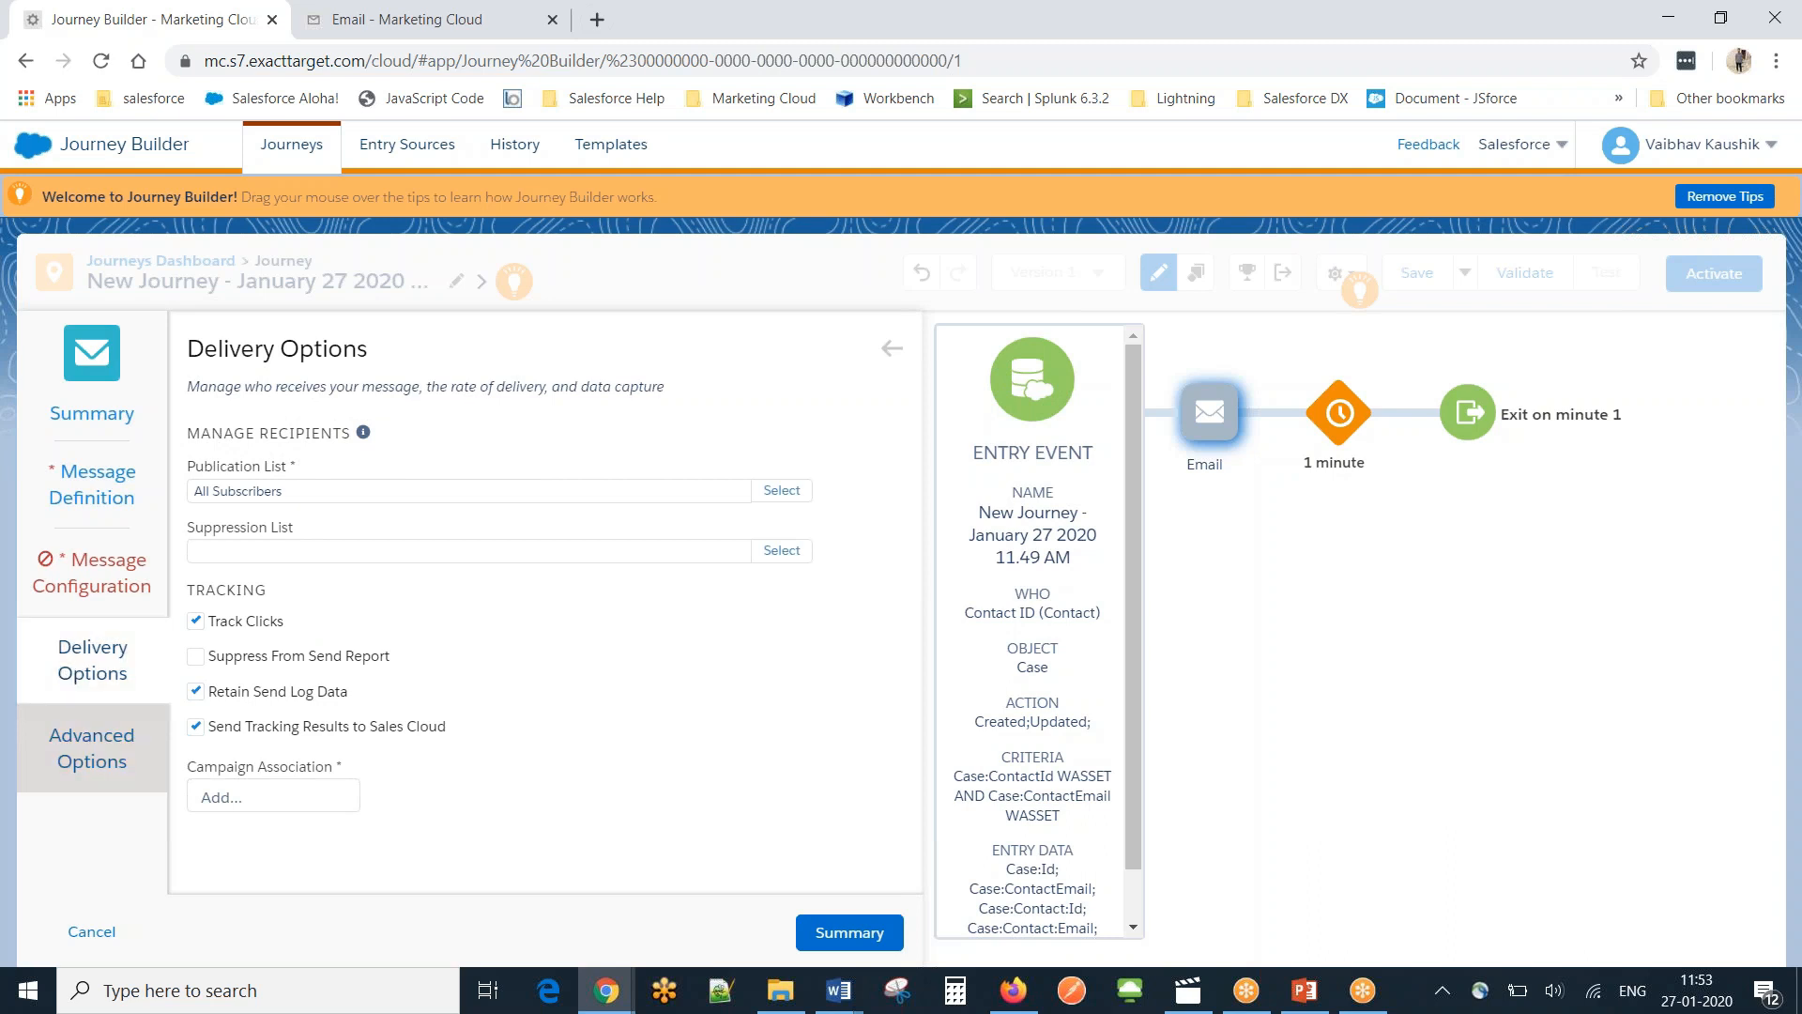
pyautogui.click(73, 753)
# Expand the activity summary details and open help on unverified send classifications.
pyautogui.click(97, 479)
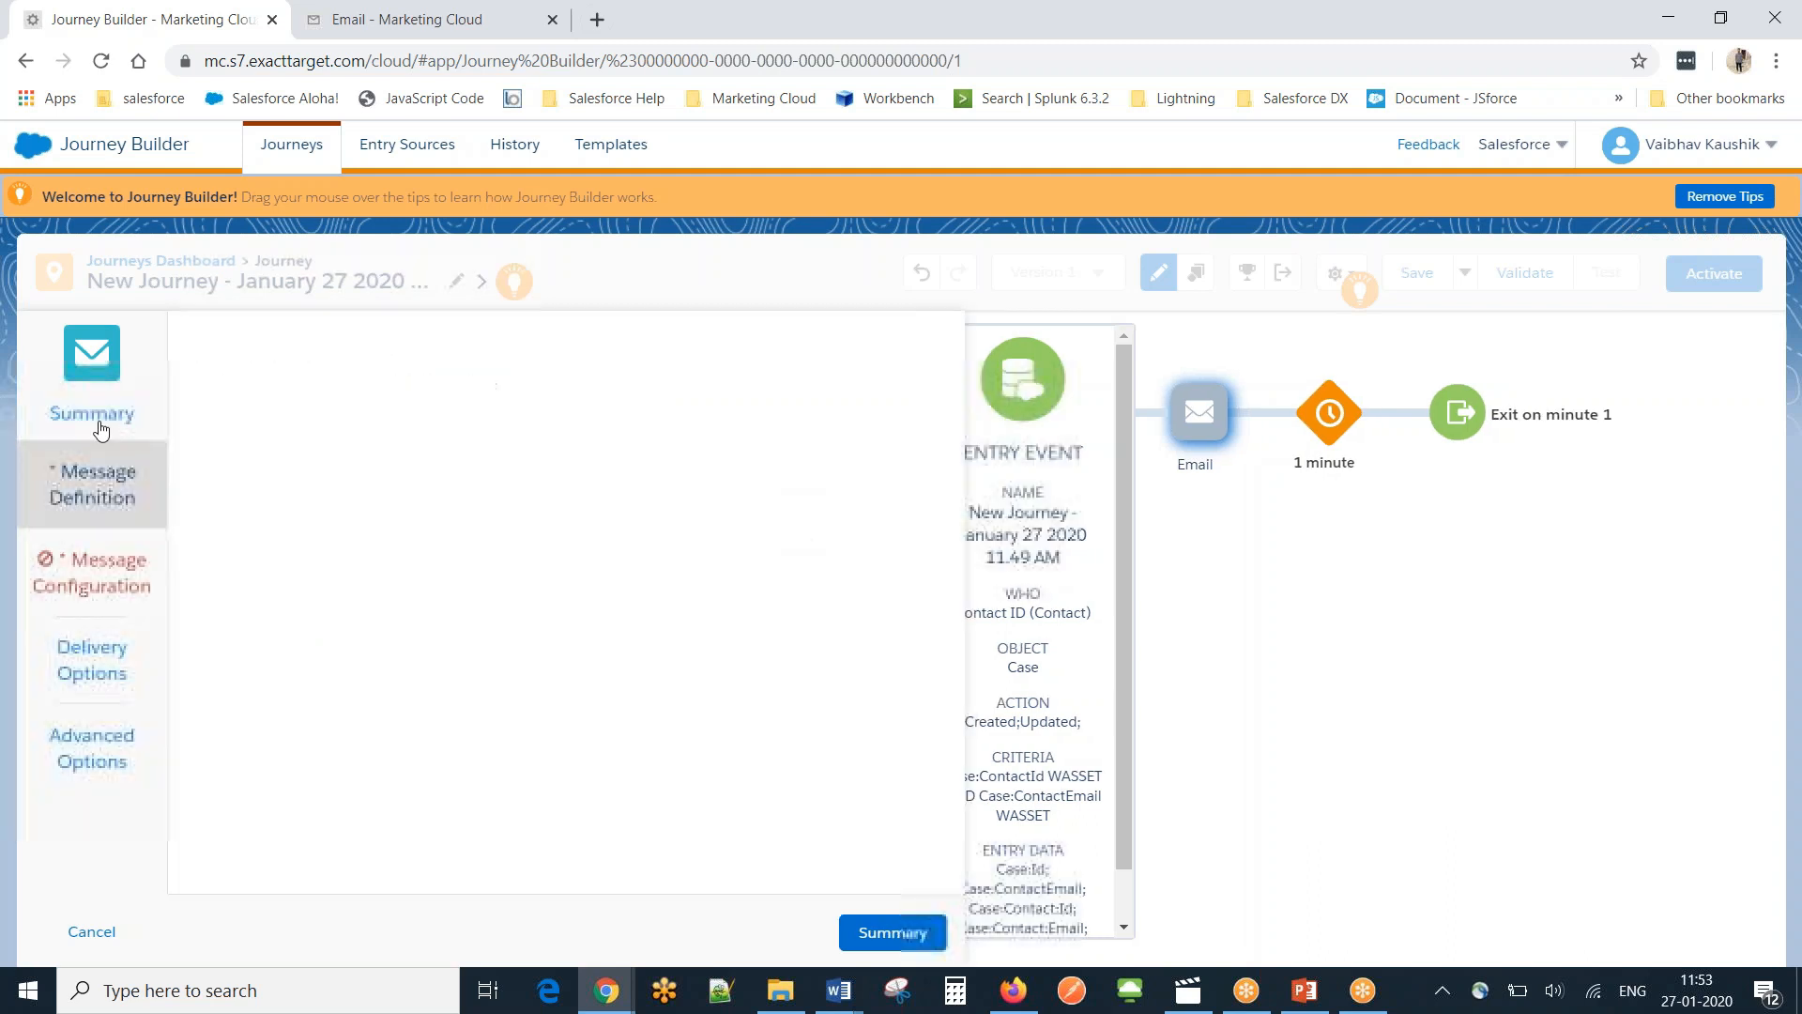
pyautogui.click(91, 376)
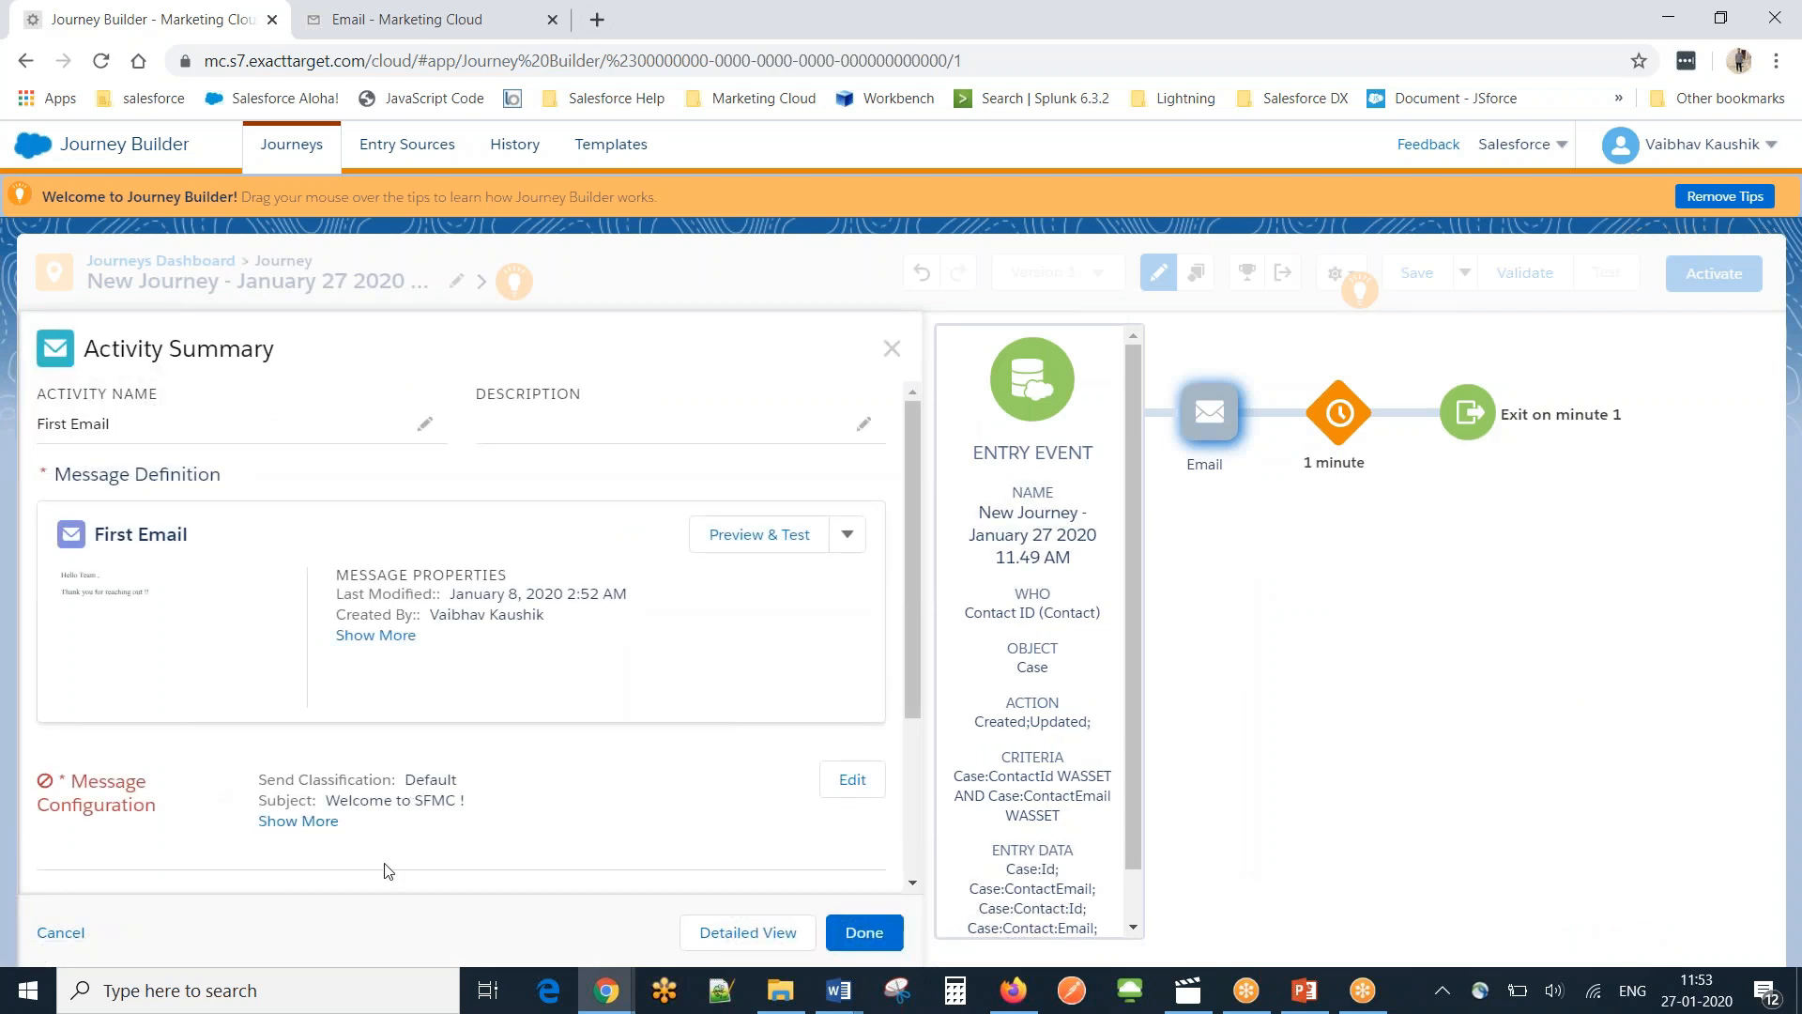
pyautogui.click(294, 822)
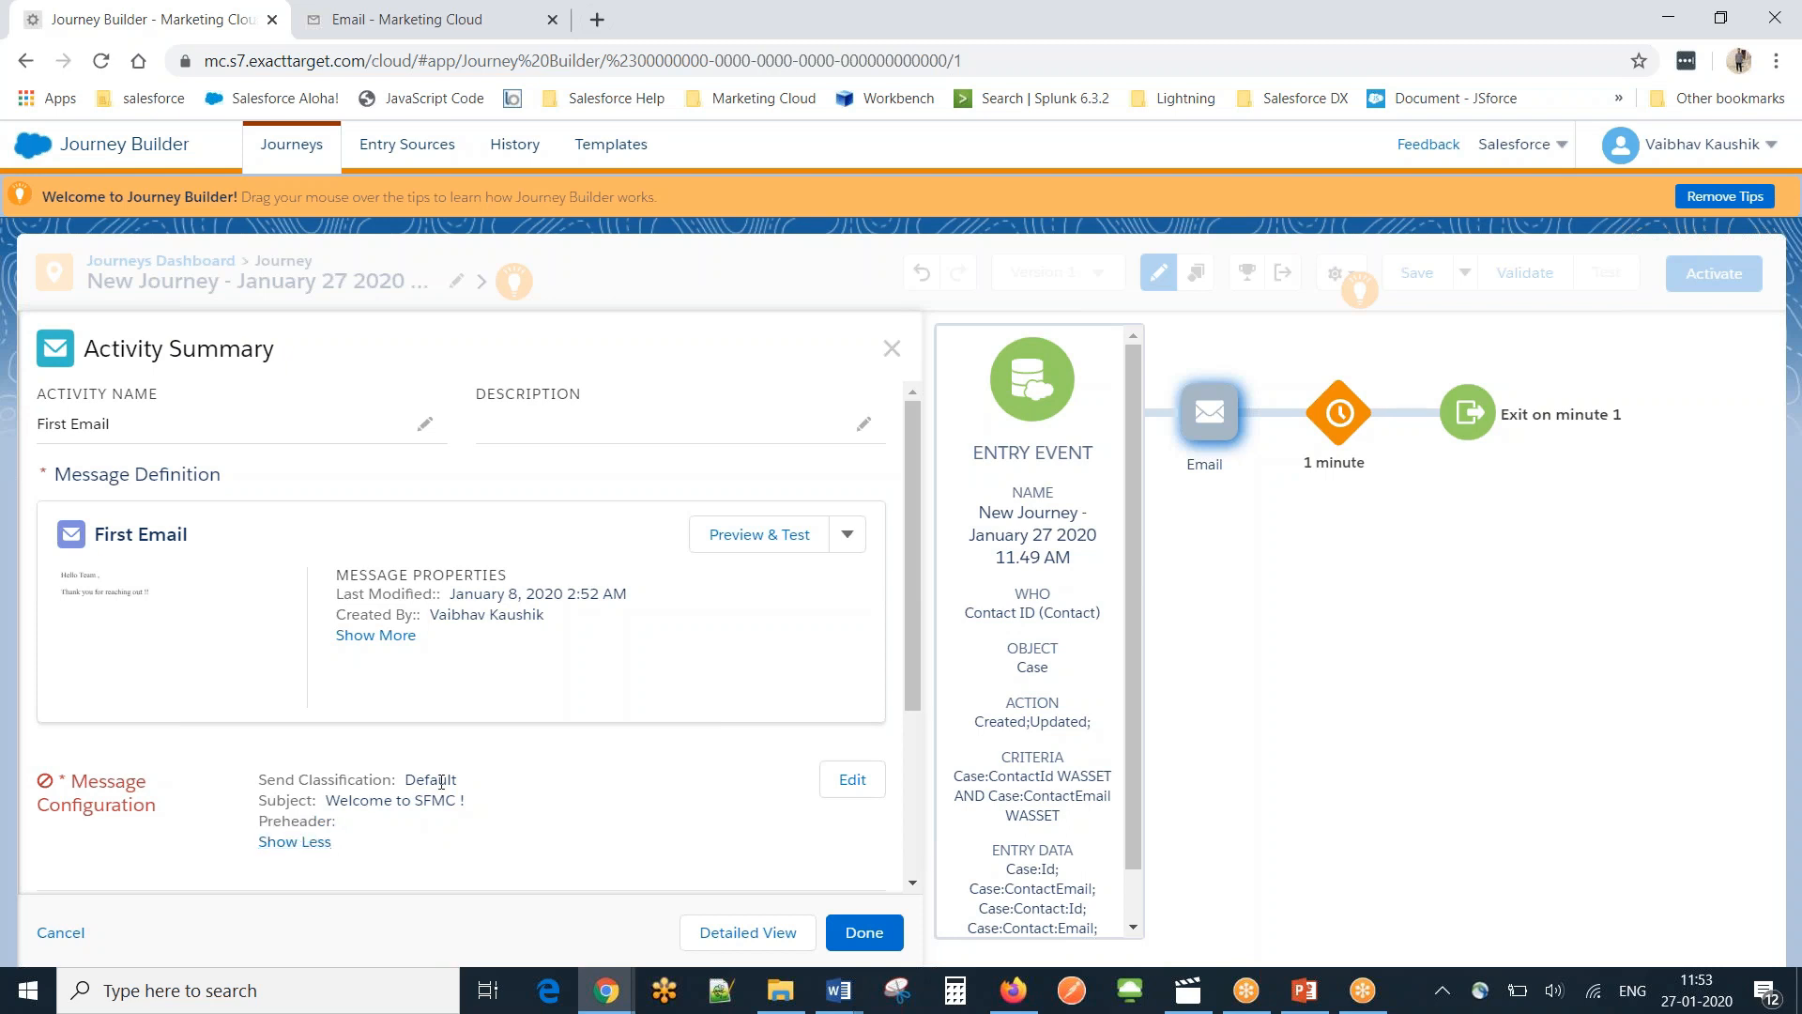
pyautogui.click(851, 781)
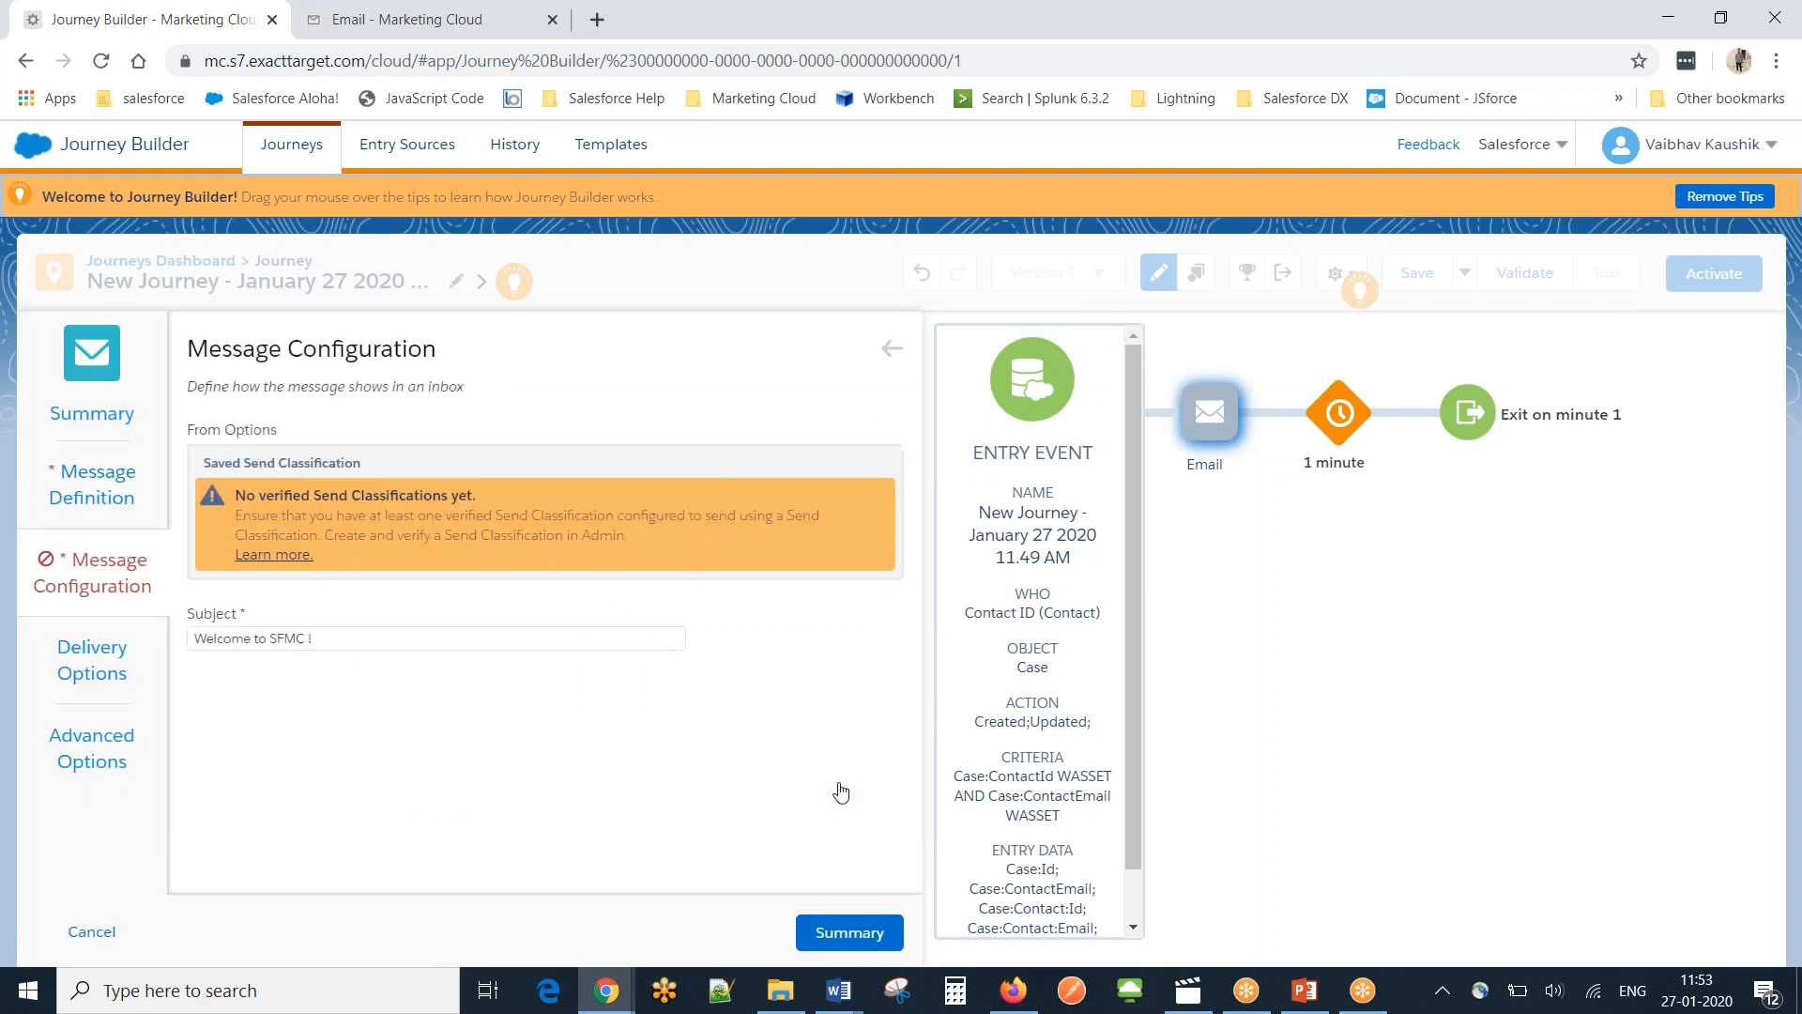
pyautogui.click(287, 561)
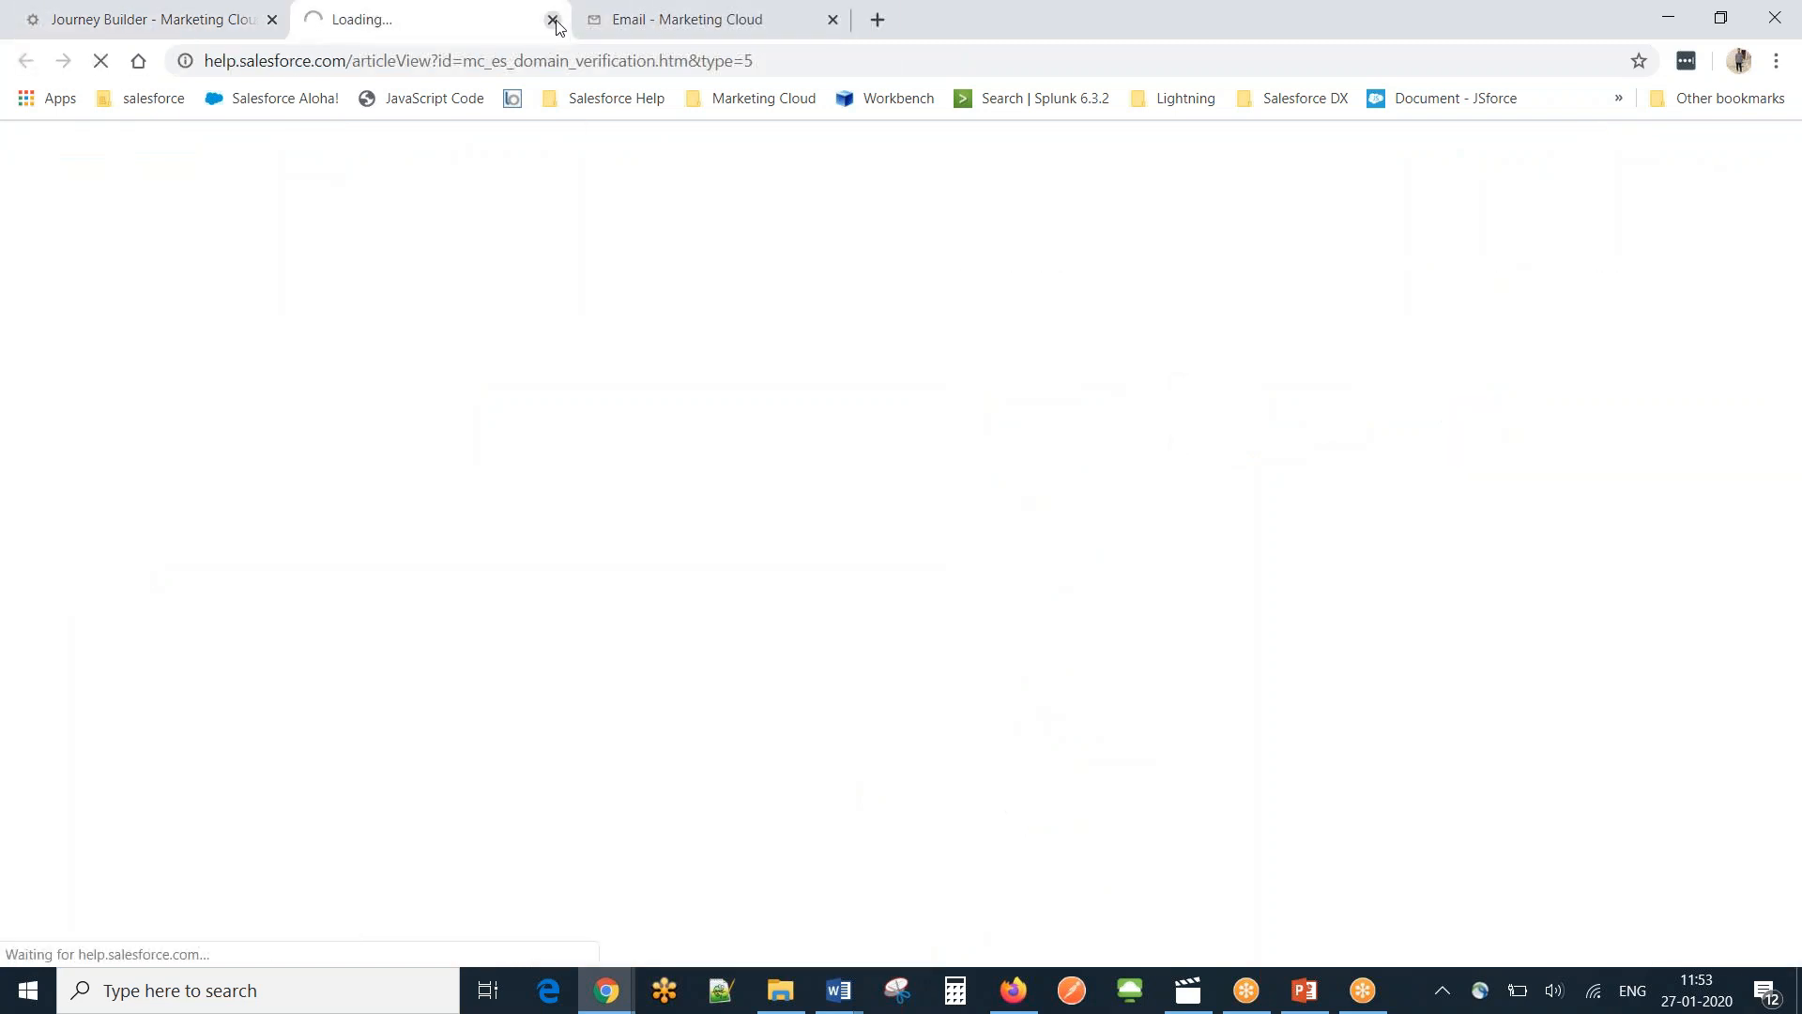
# Close the help tab and confirm First Email with subject 'Welcome to SFMC !' and Default Commercial classification.
pyautogui.click(551, 20)
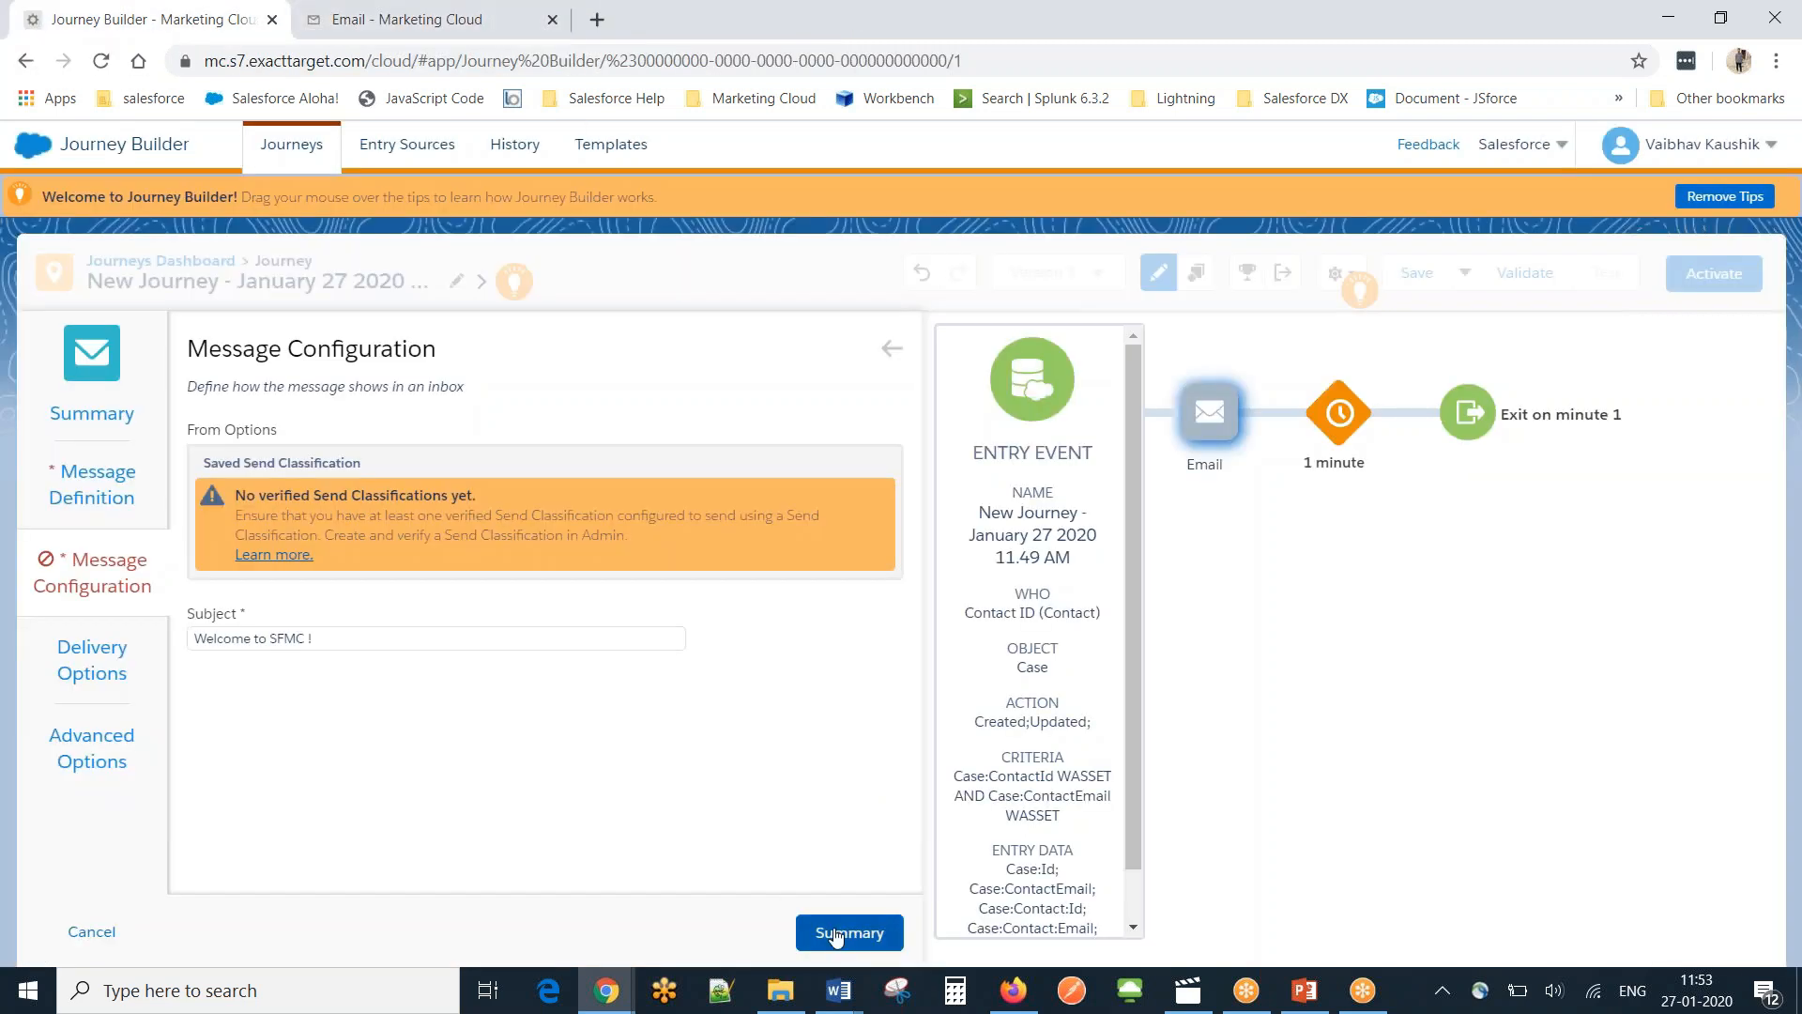
pyautogui.click(1781, 23)
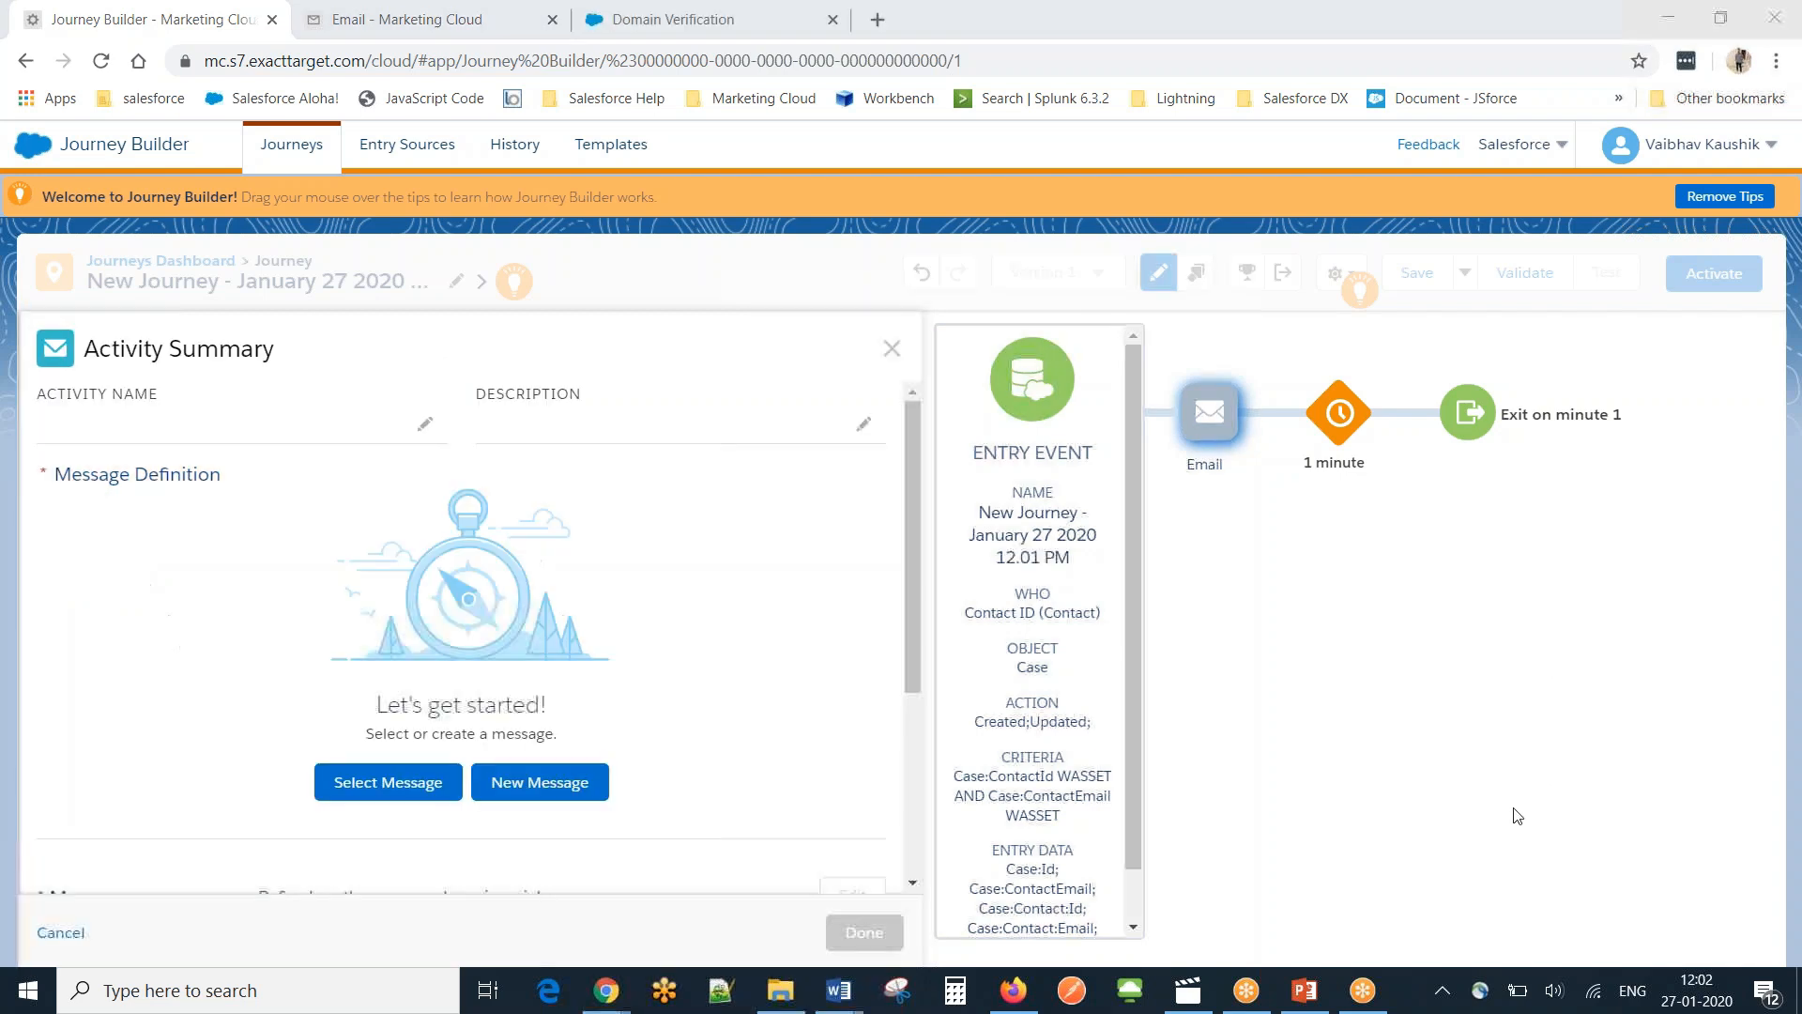
pyautogui.click(409, 786)
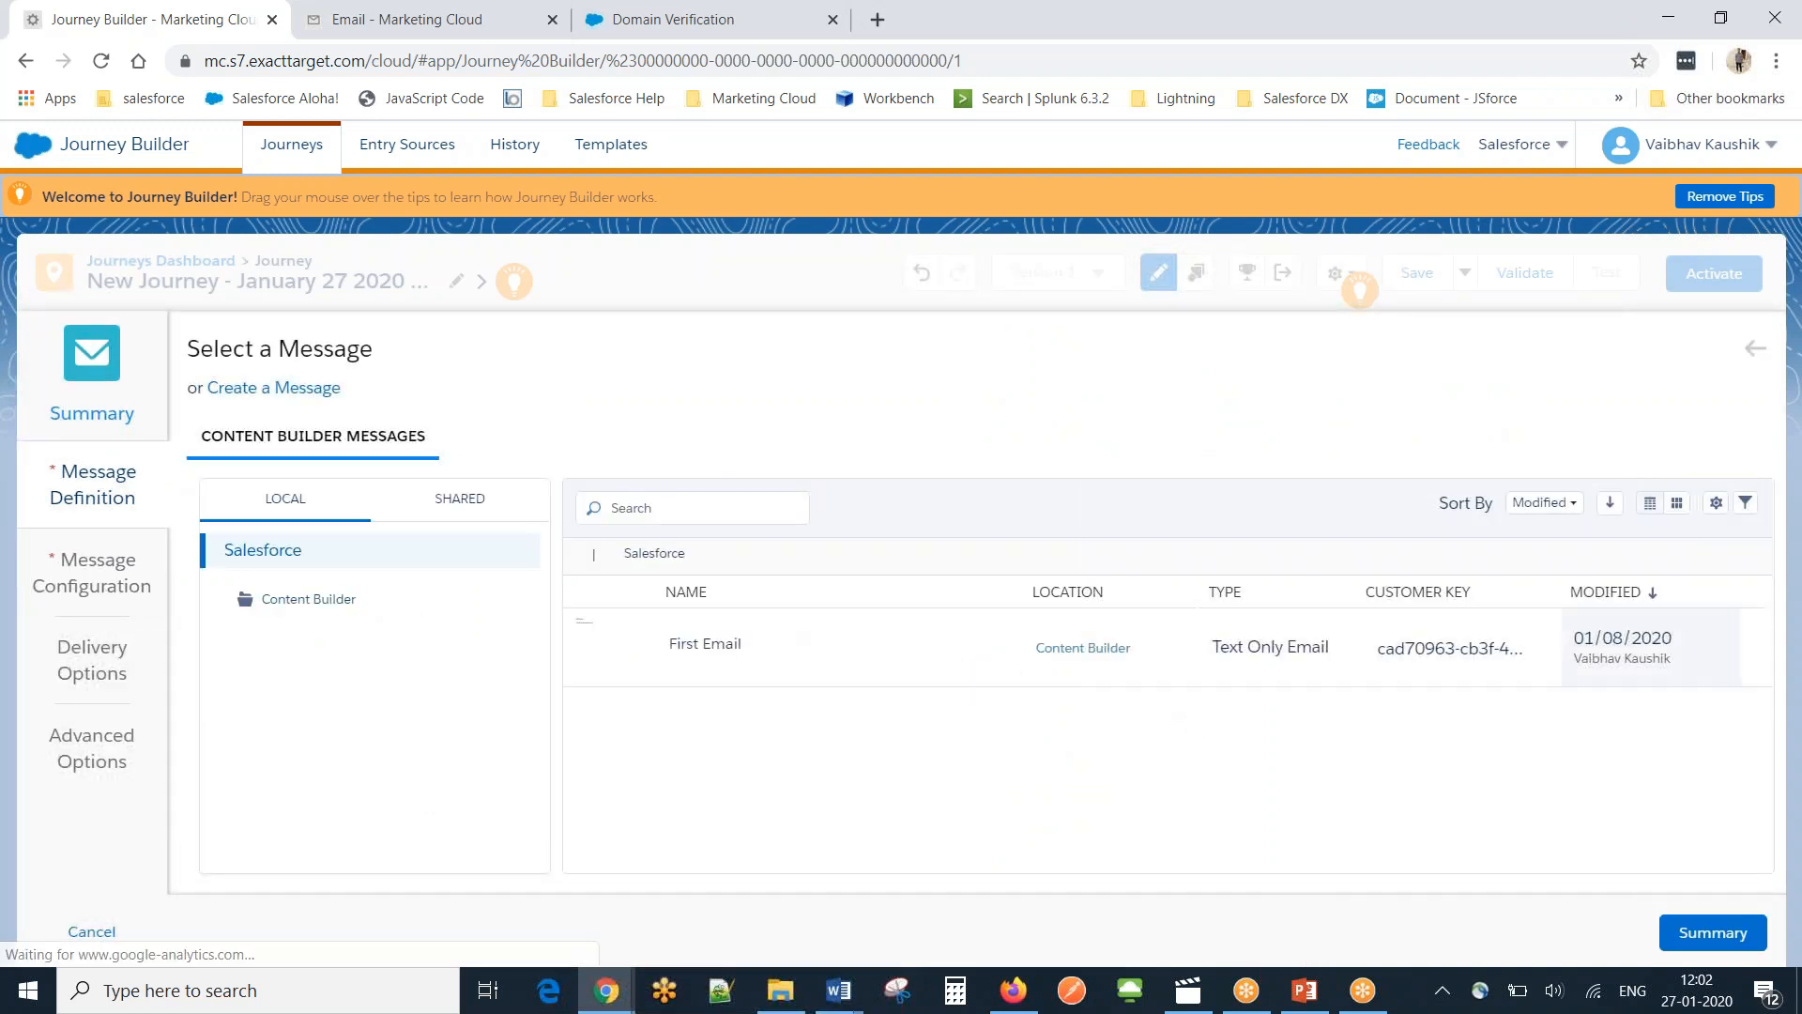
pyautogui.click(700, 638)
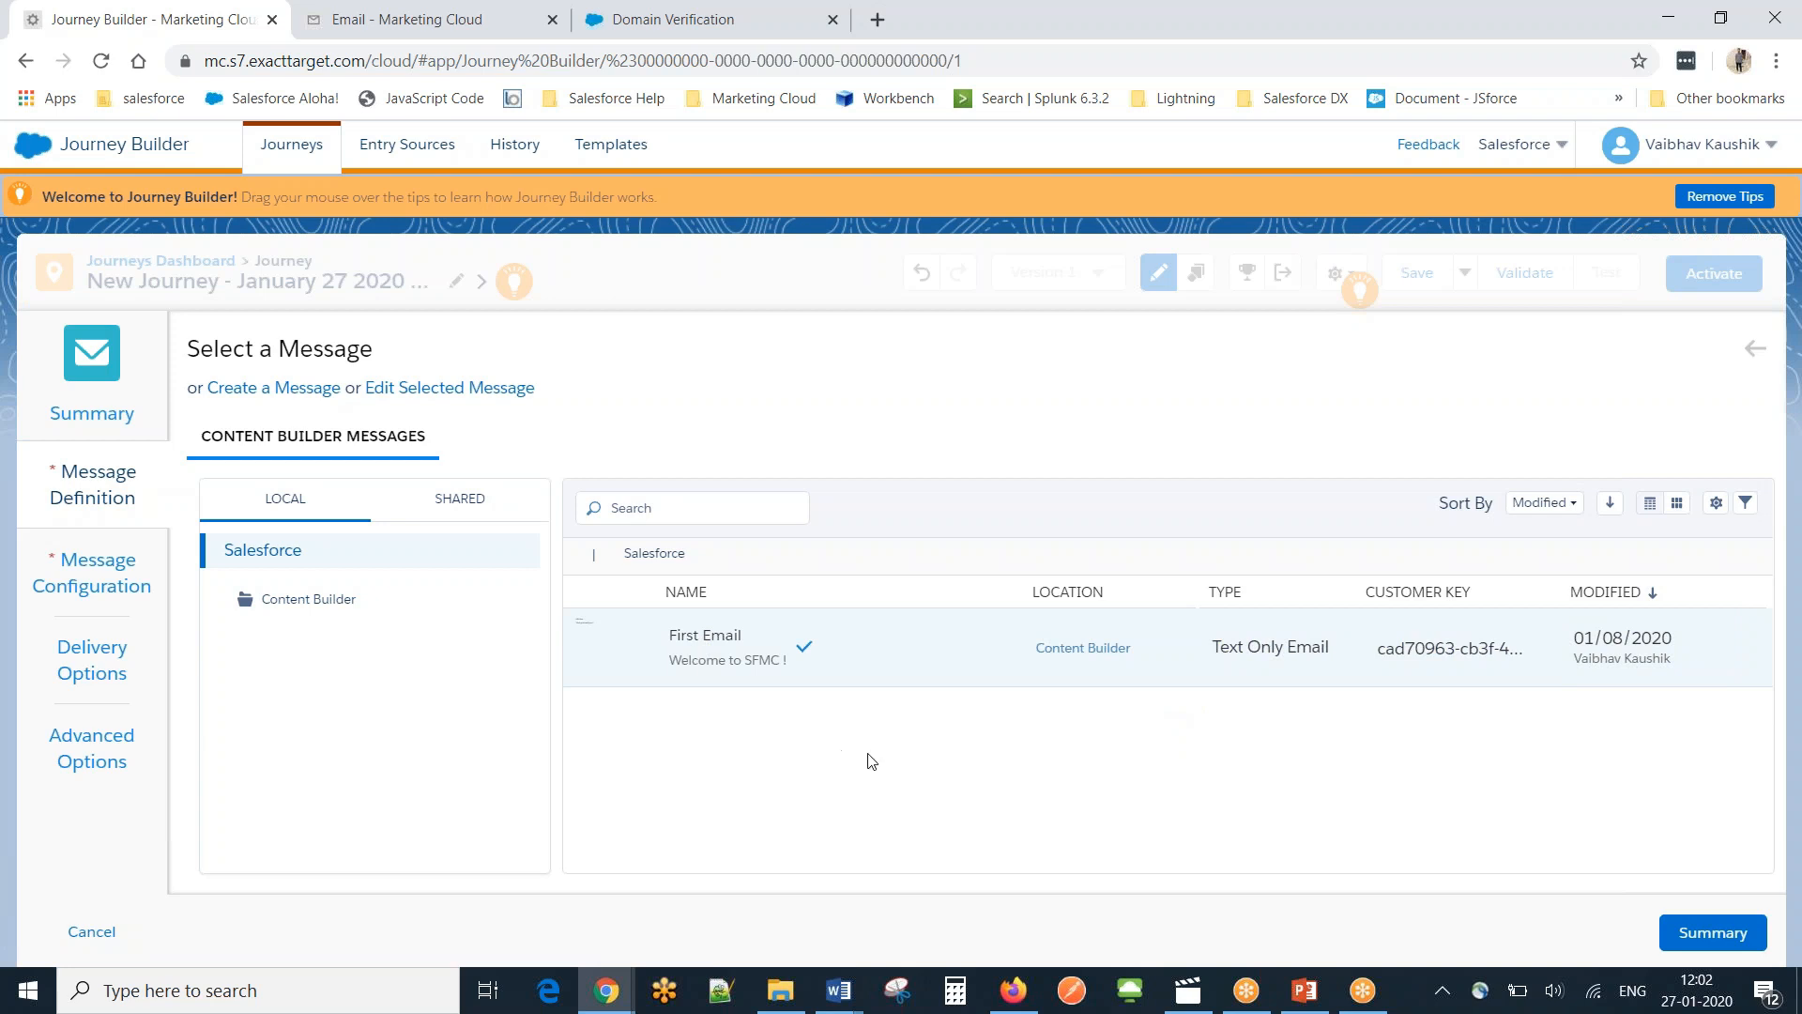
pyautogui.click(1697, 951)
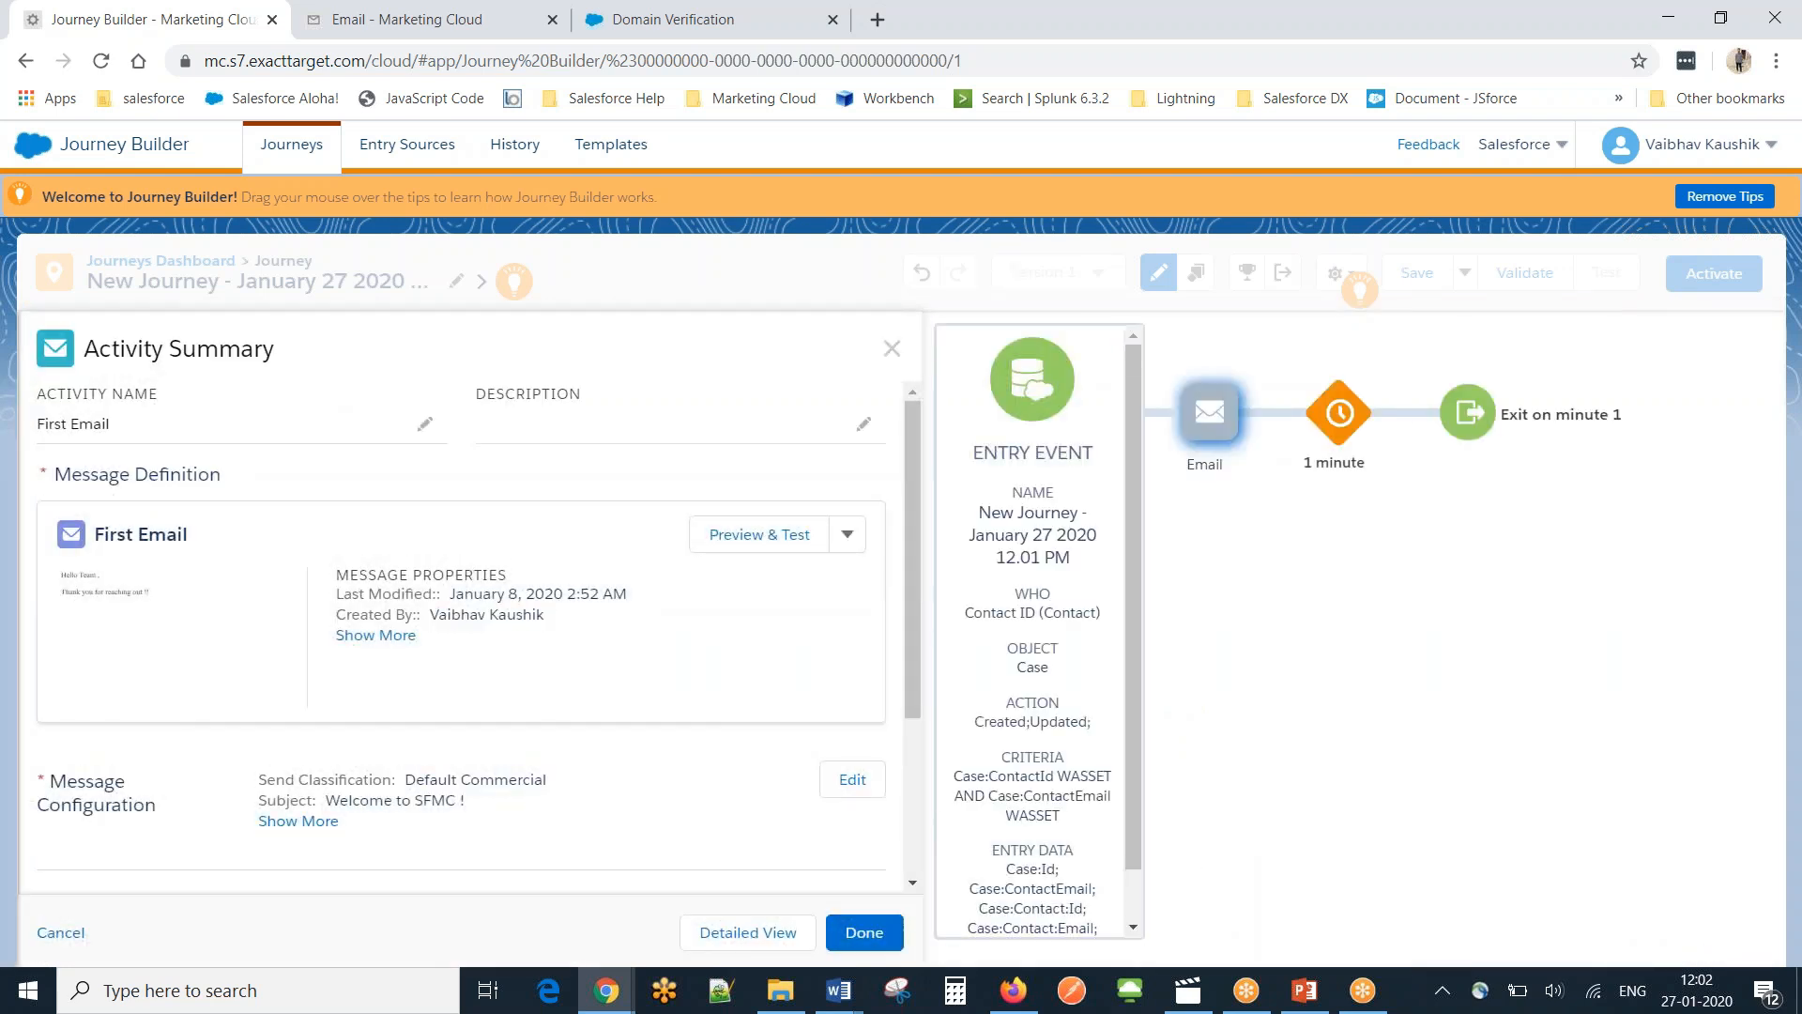
pyautogui.moveTo(905, 585); pyautogui.dragTo(898, 784)
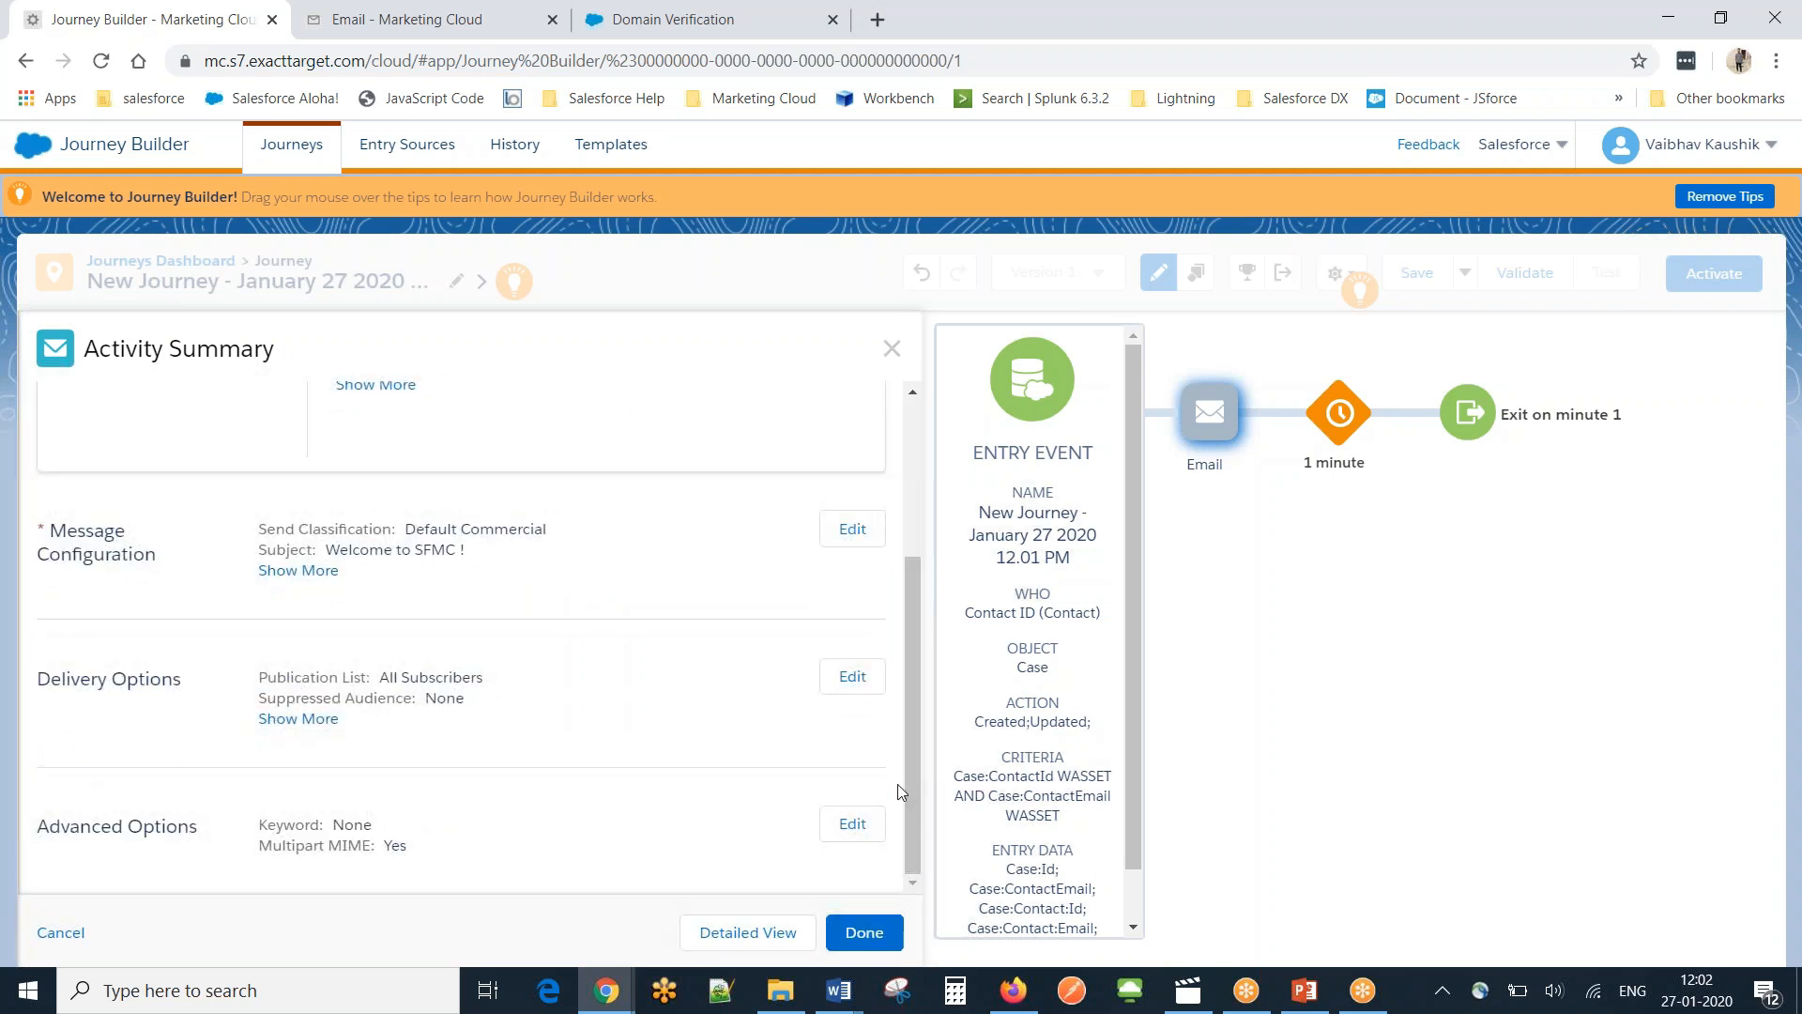
pyautogui.click(865, 933)
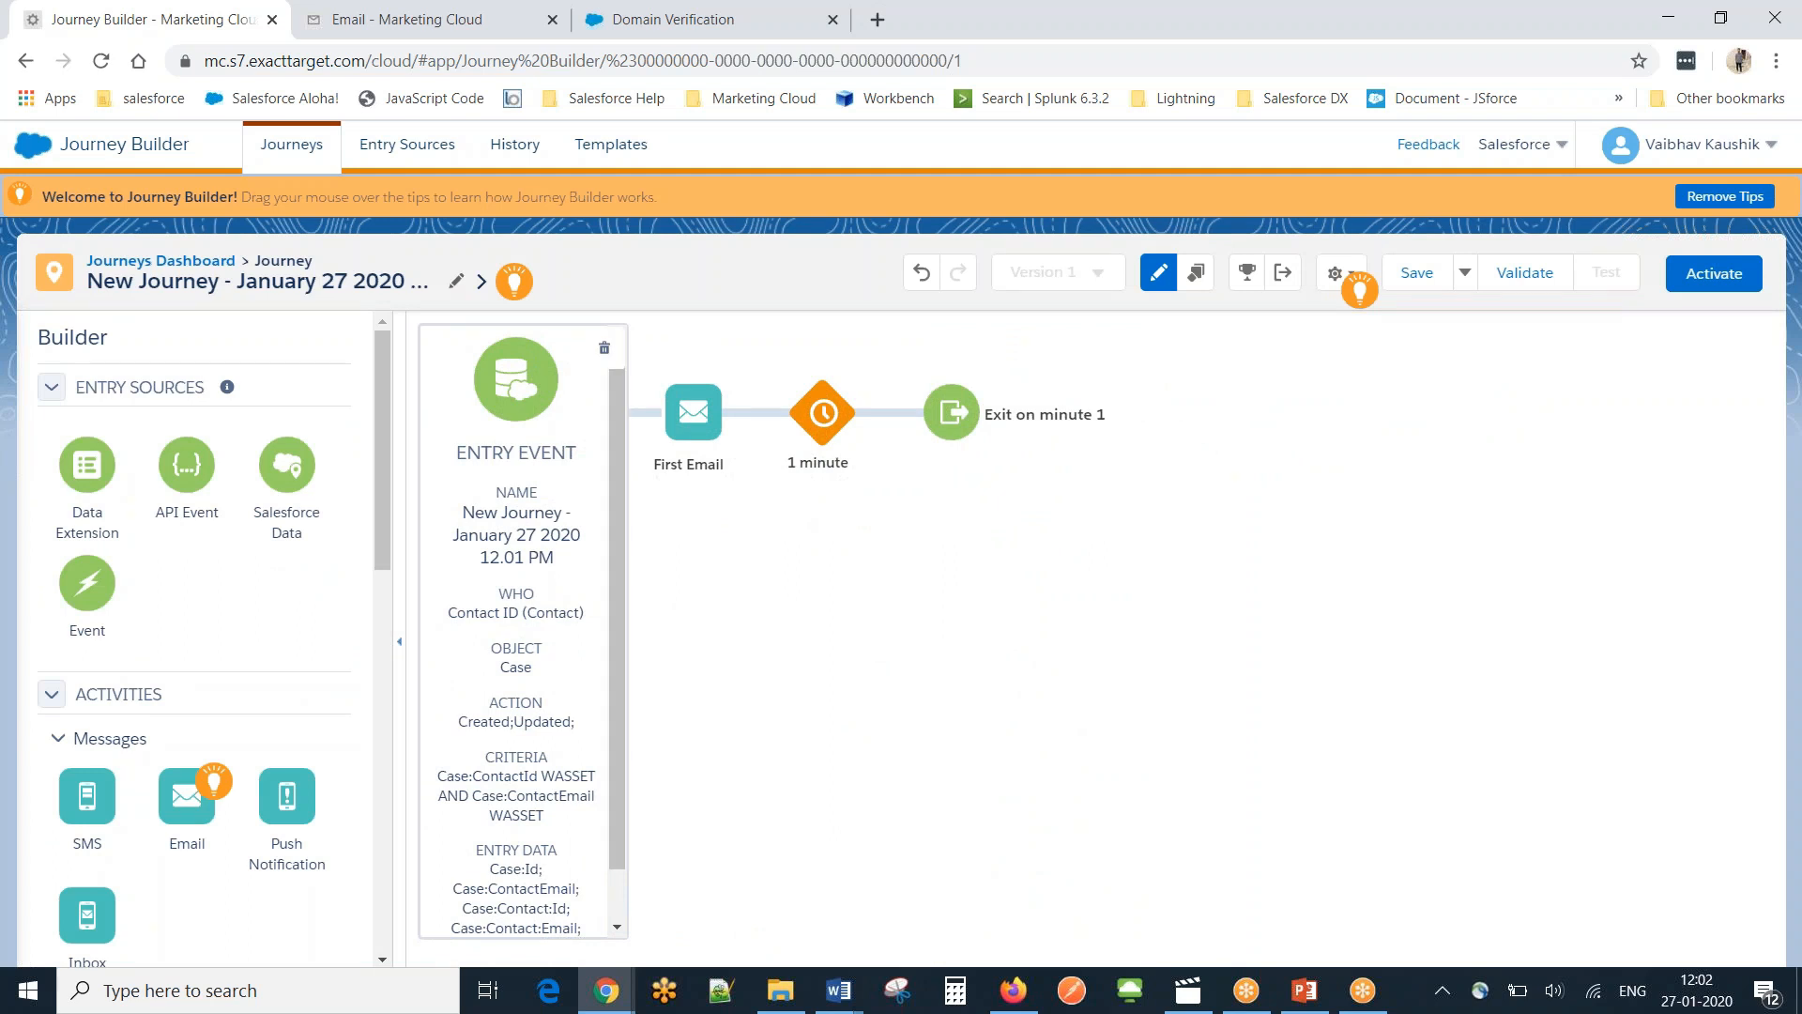
# Change the journey's dated default name to 'Case Closed Email'.
pyautogui.click(1771, 57)
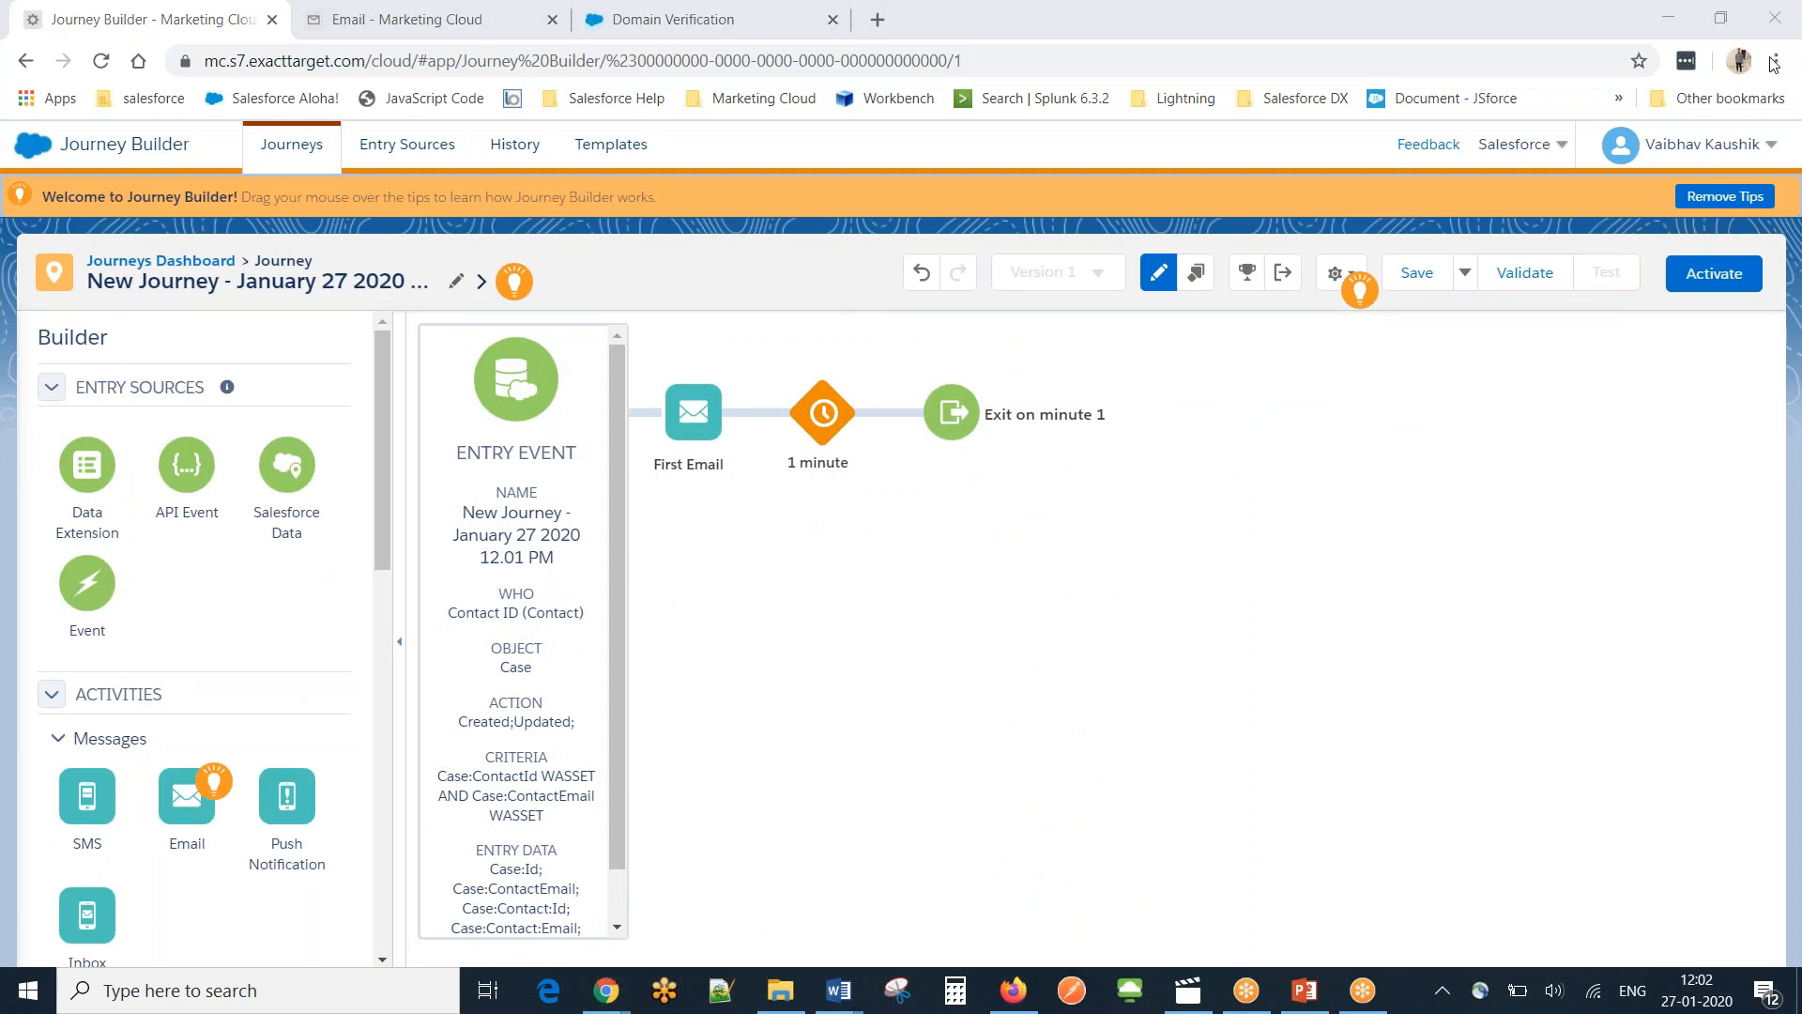
pyautogui.click(456, 282)
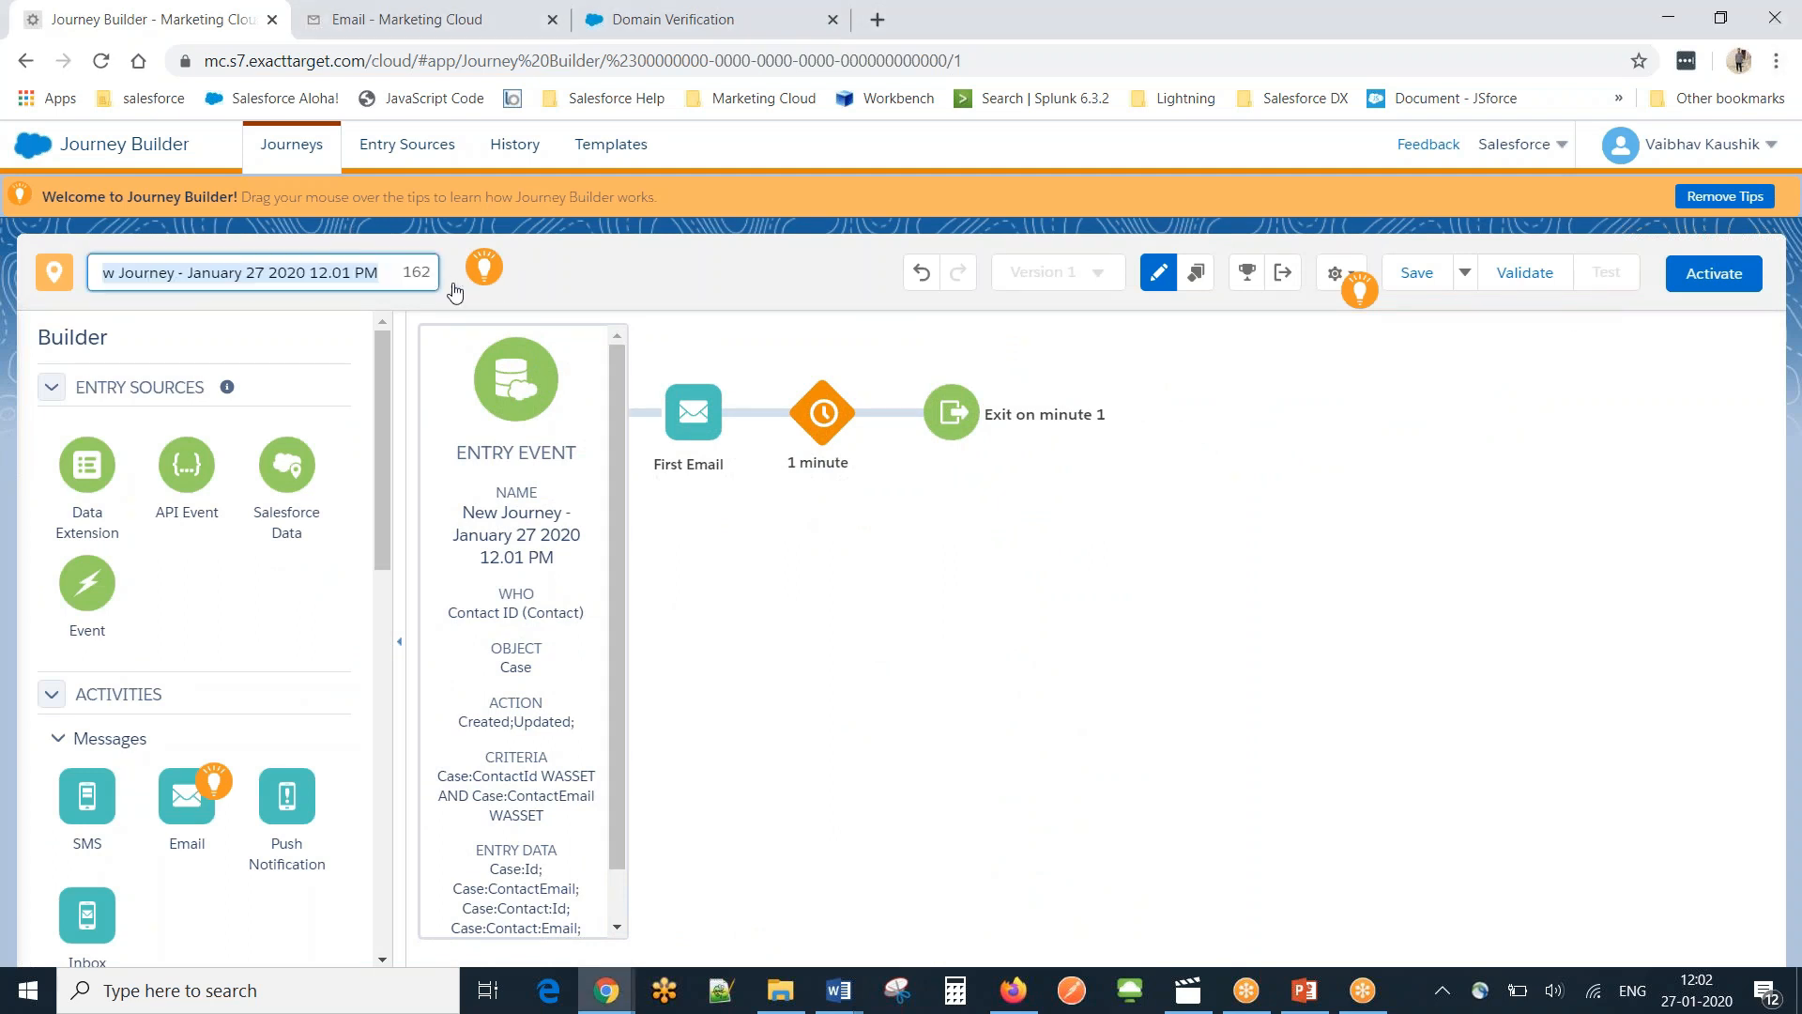
pyautogui.write('C')
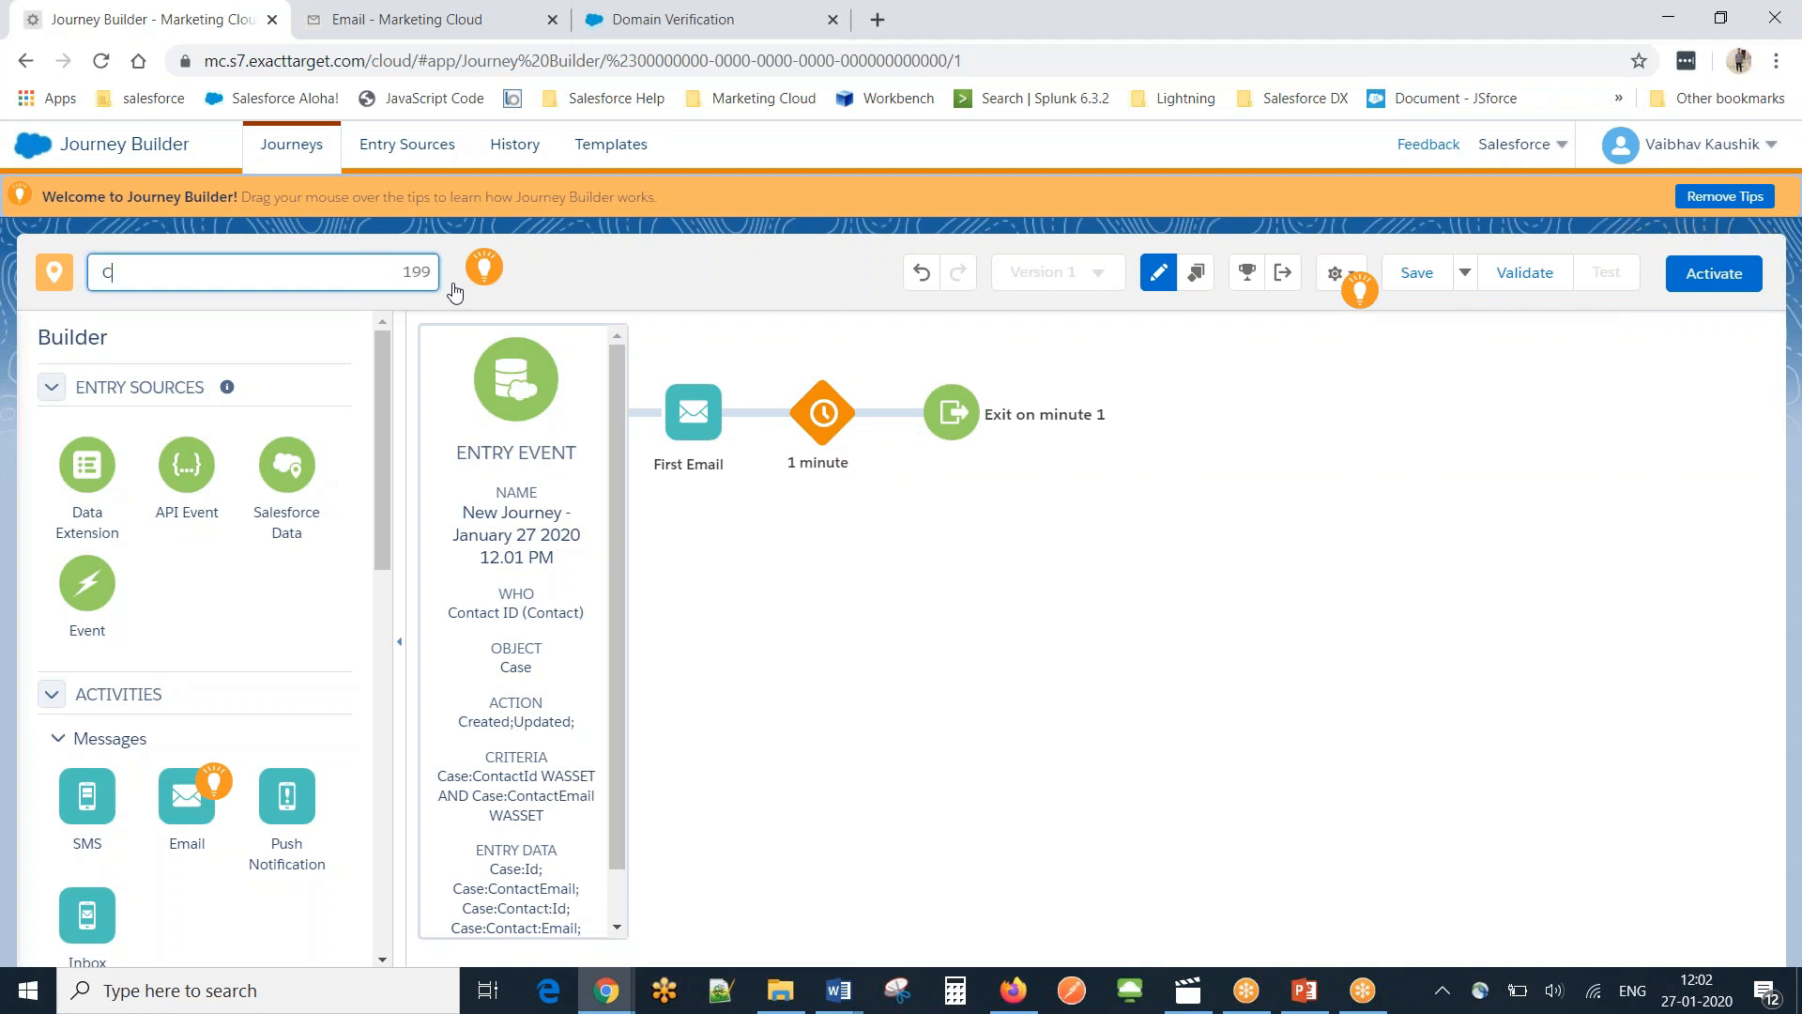
pyautogui.write('ase Closed Email')
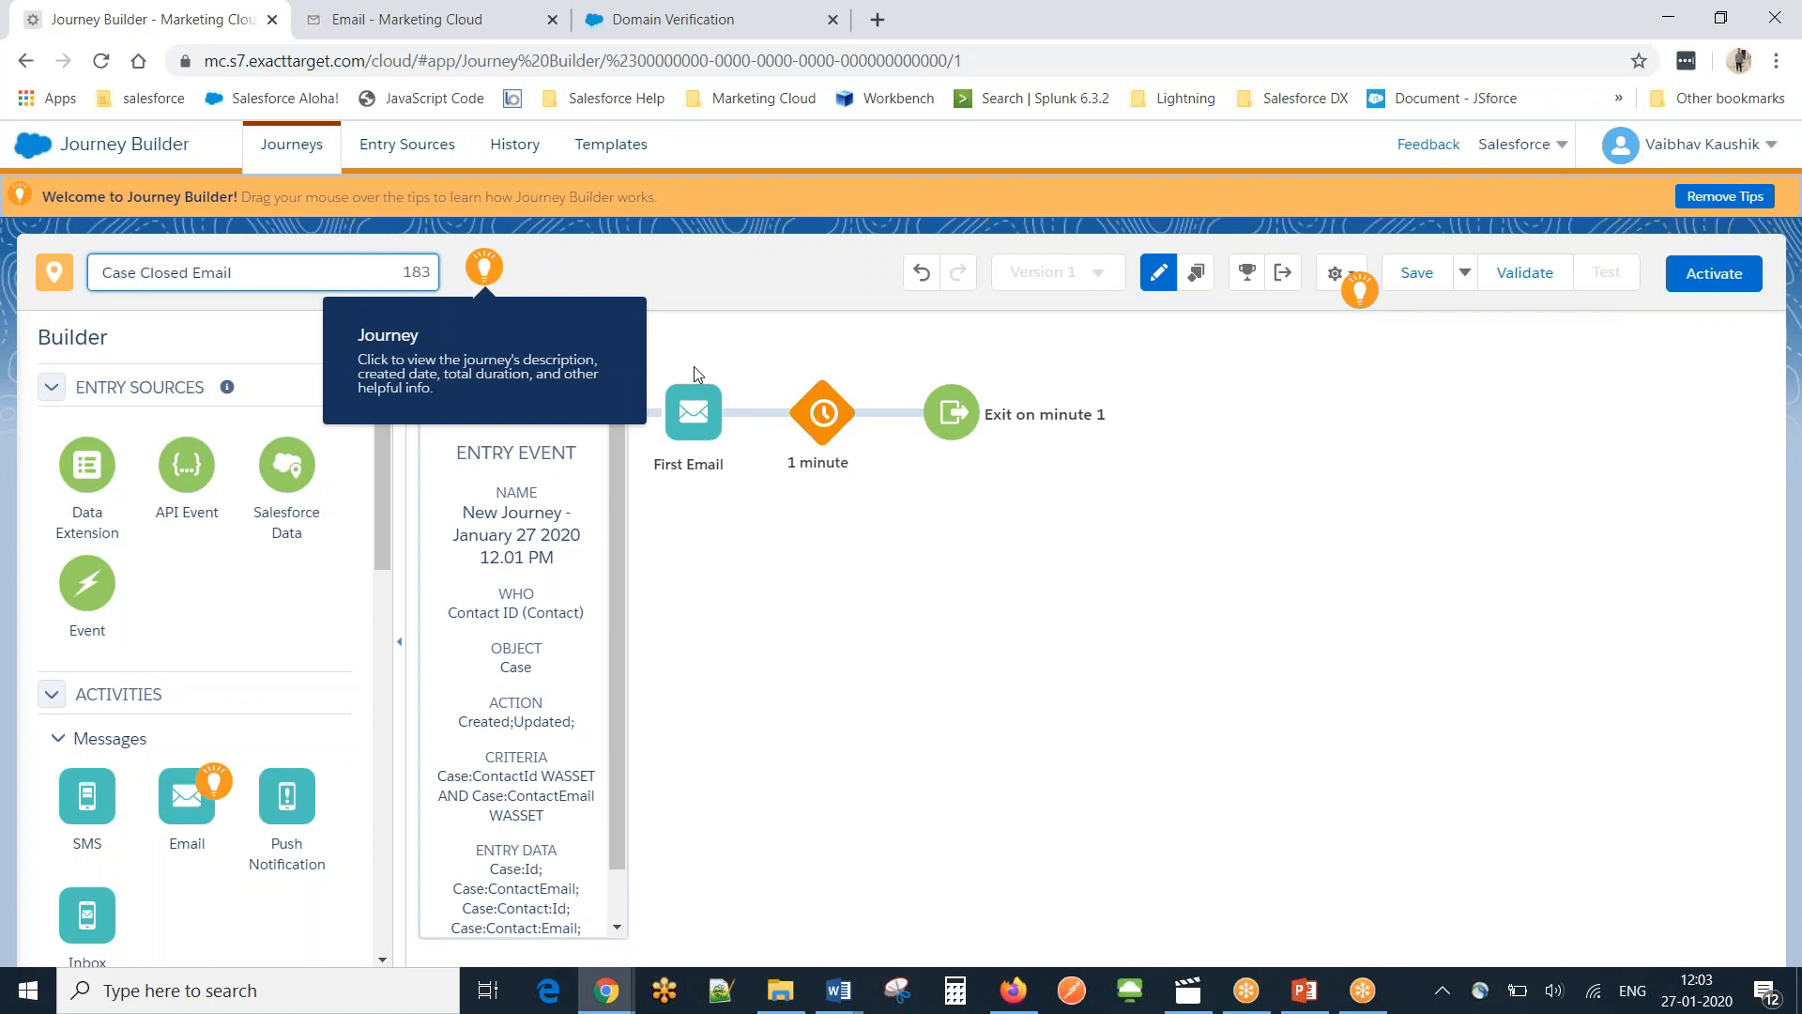
pyautogui.press('Return')
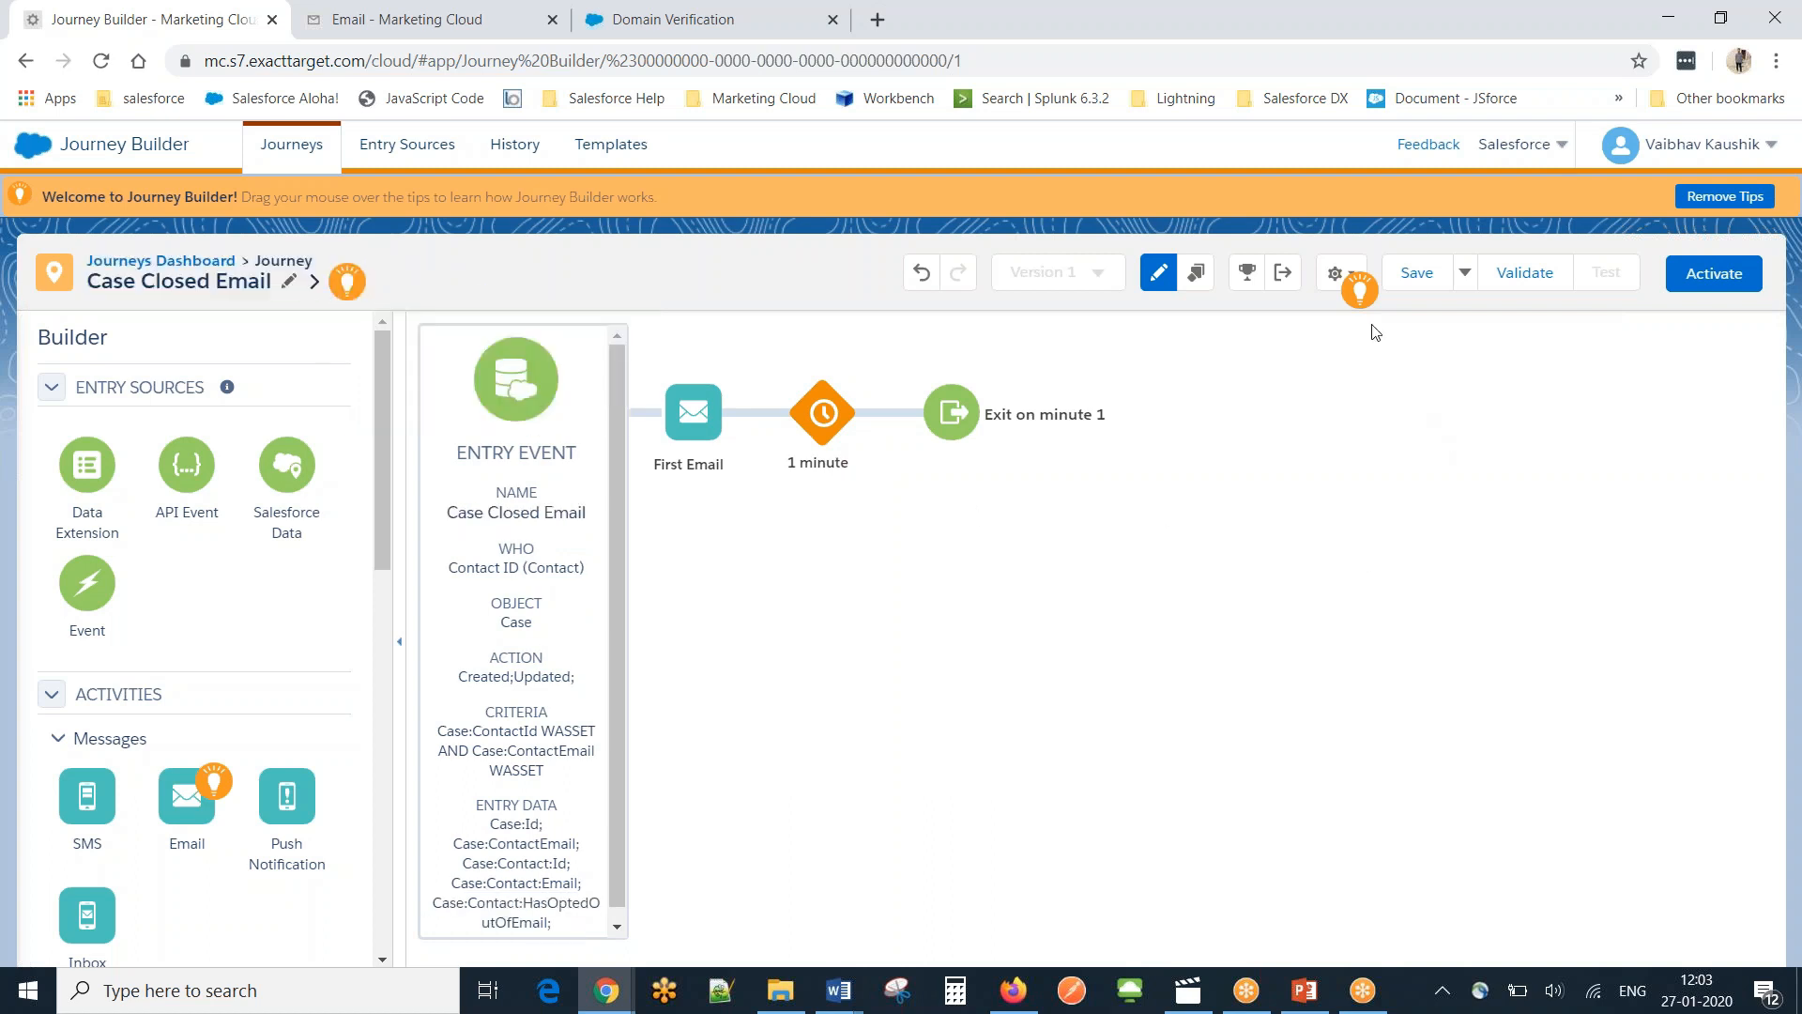
pyautogui.click(1333, 273)
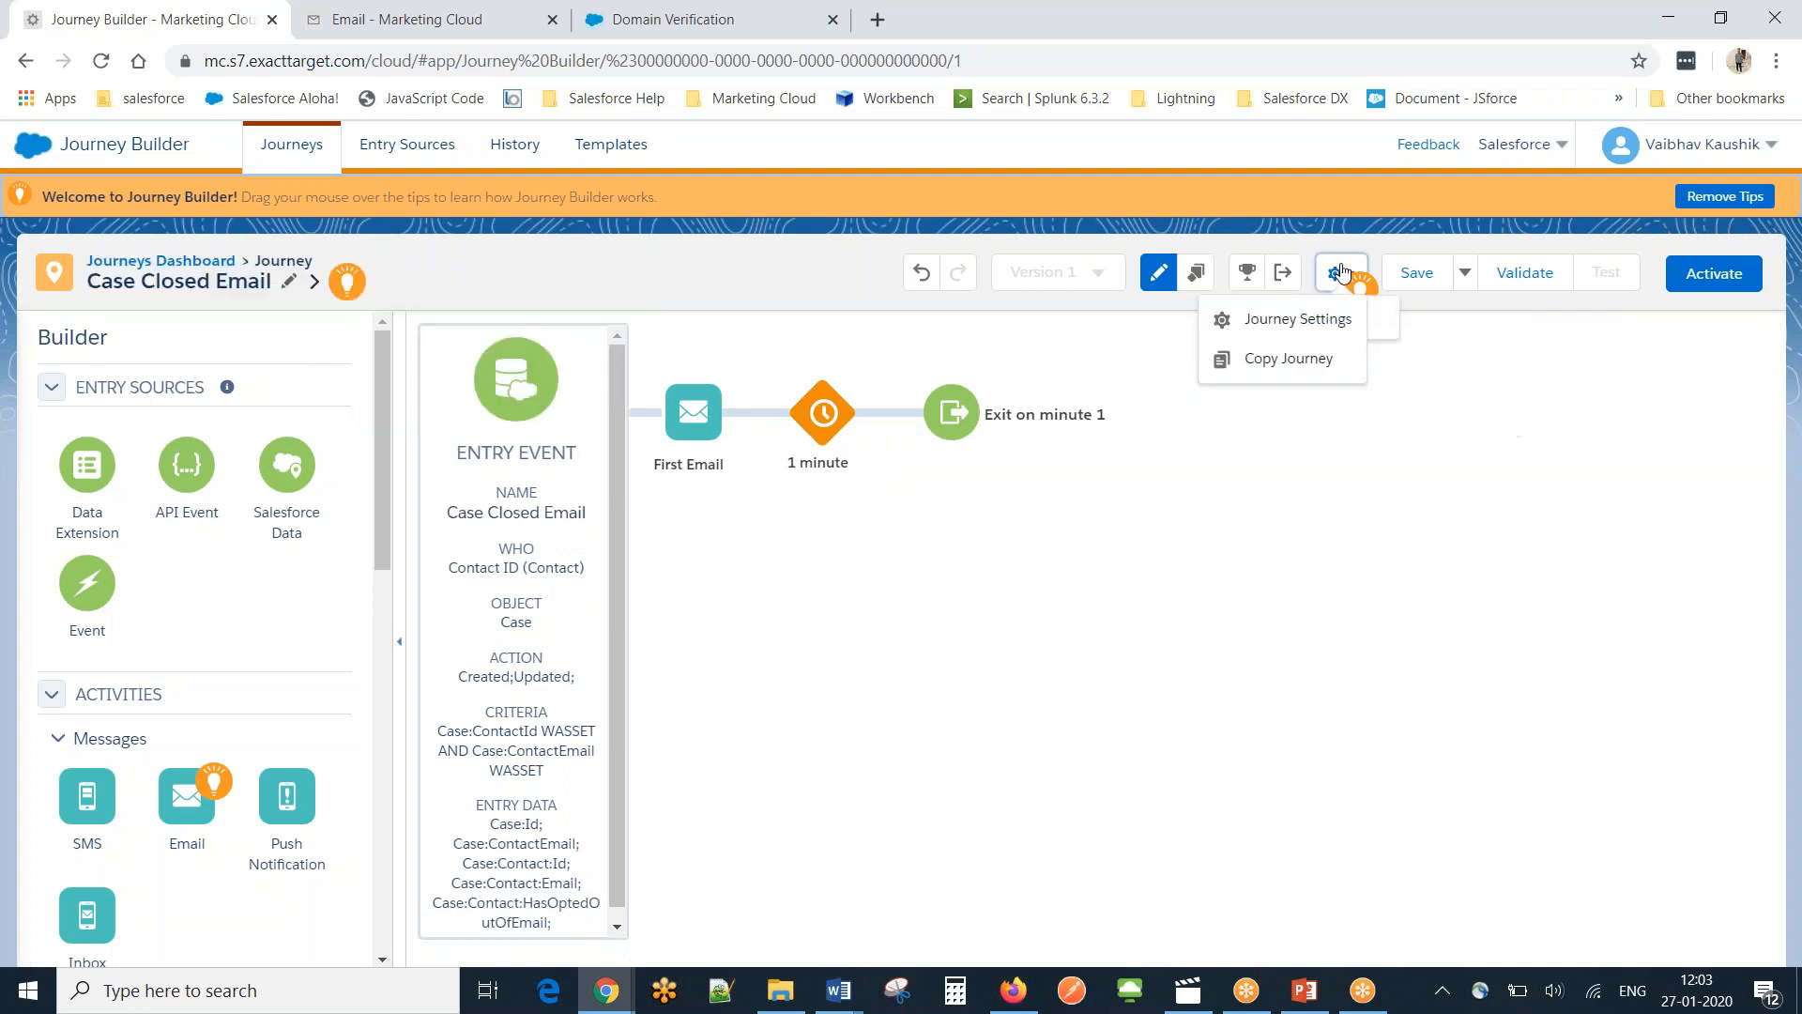
# In Journey Settings, use Case:ContactEmail as default email and Contacts for mobile number.
pyautogui.click(1303, 317)
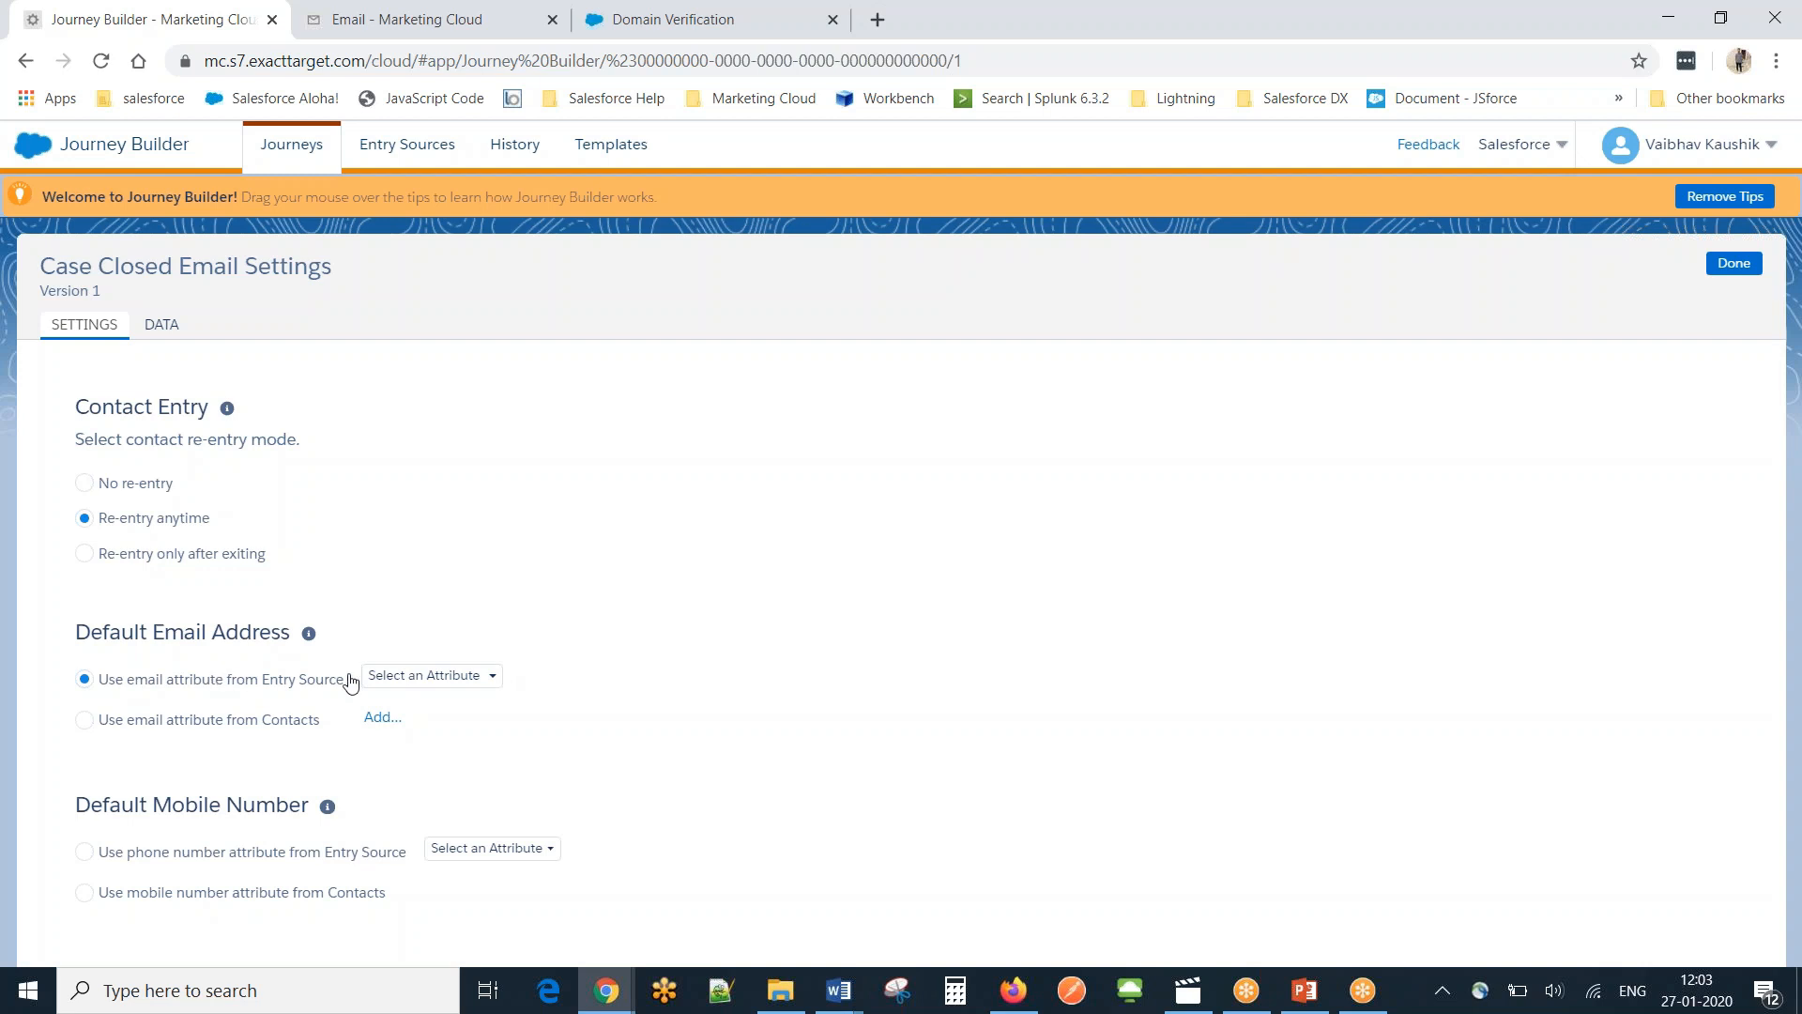
pyautogui.click(487, 673)
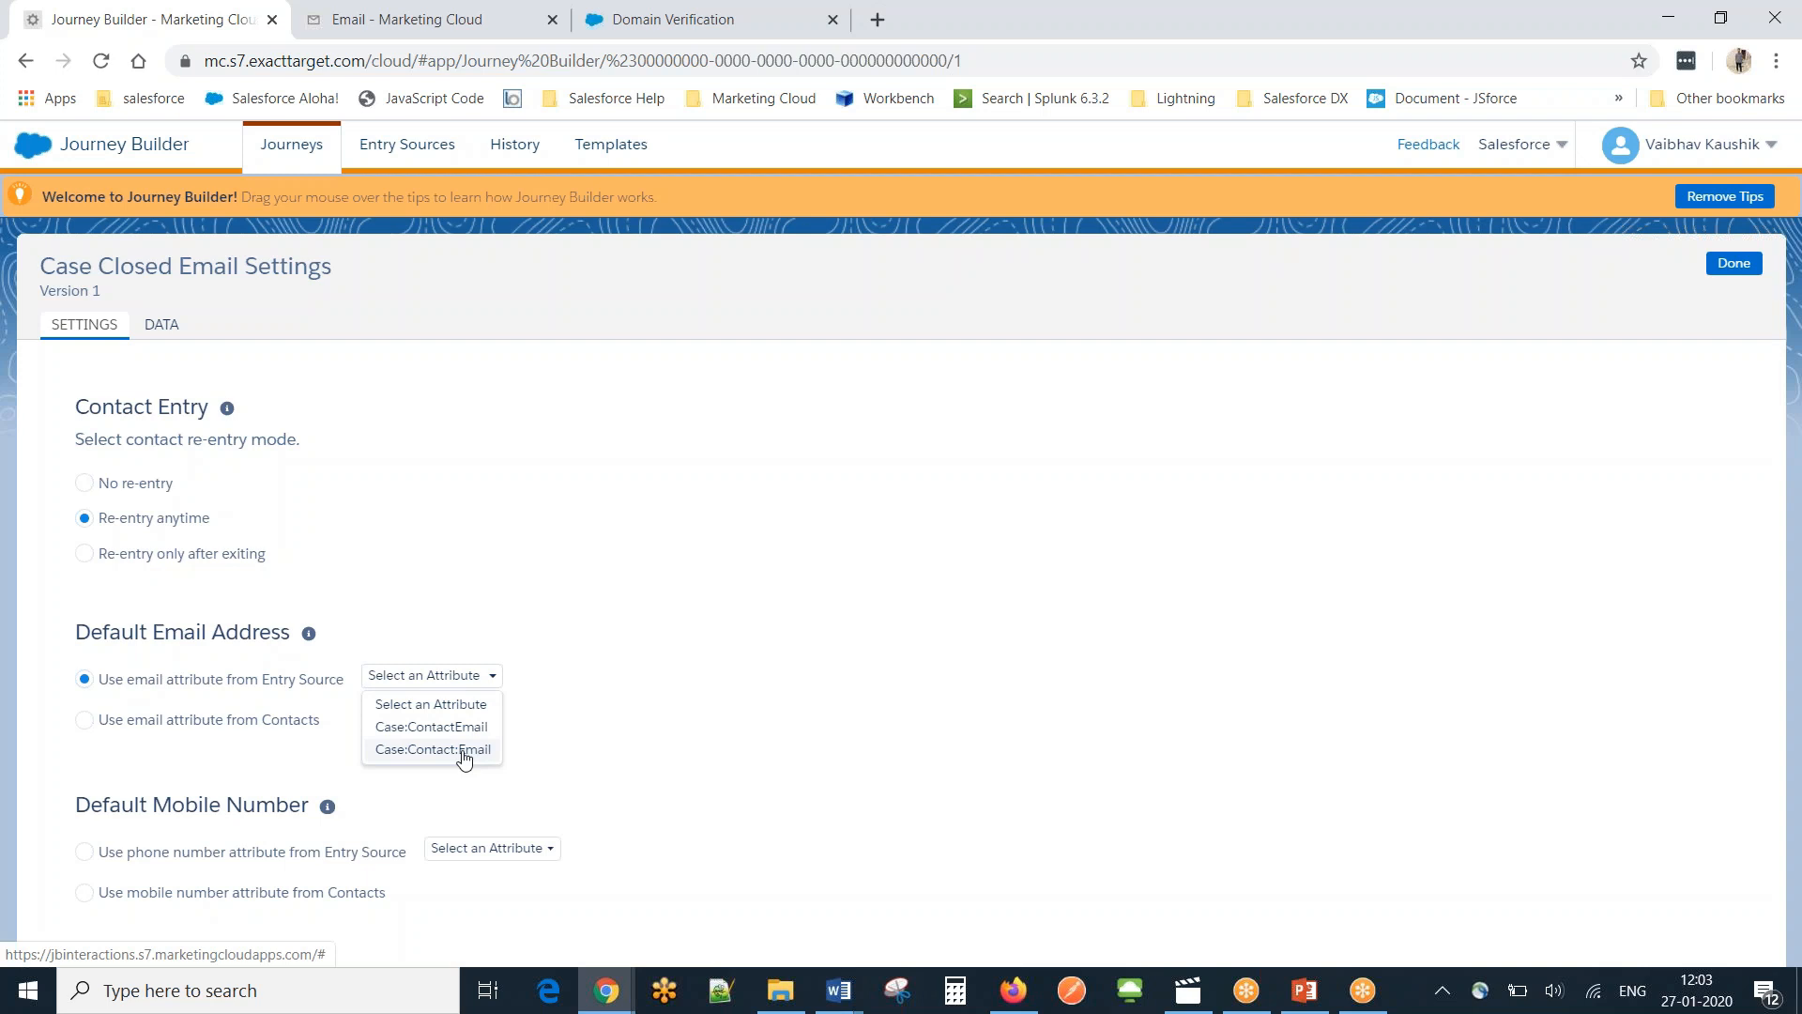
pyautogui.click(448, 726)
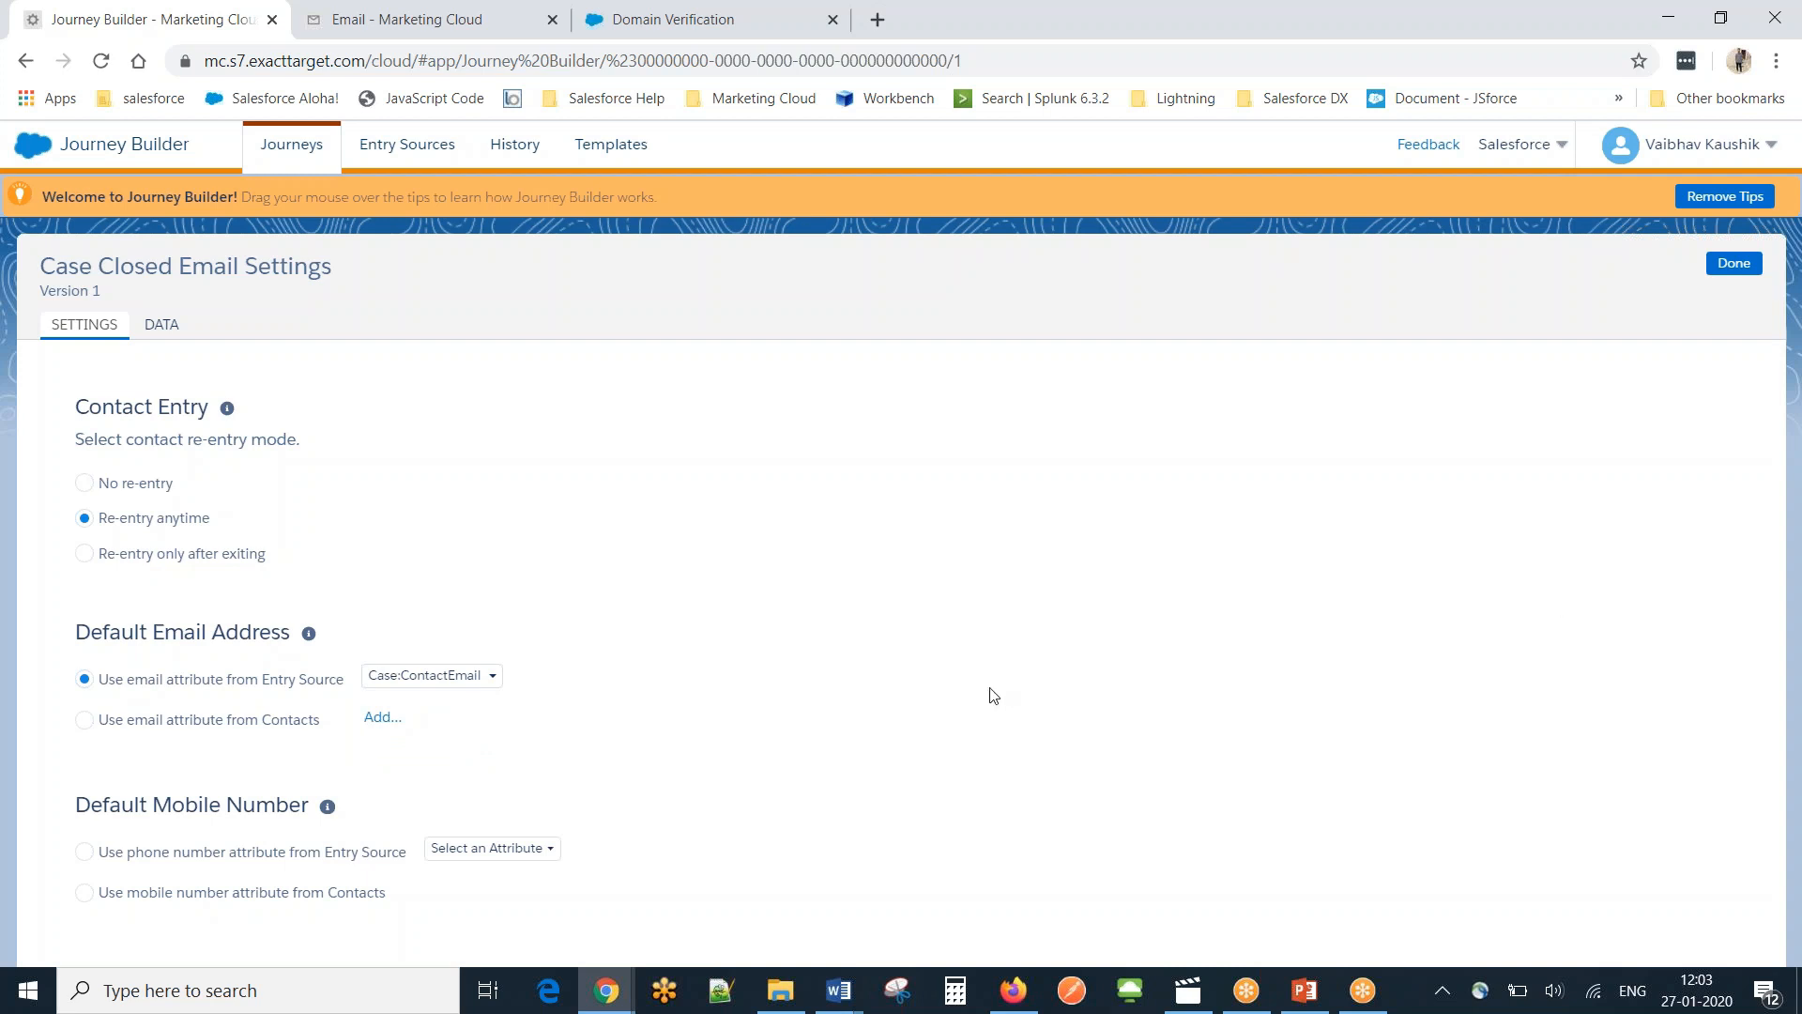
pyautogui.click(81, 894)
pyautogui.click(1756, 266)
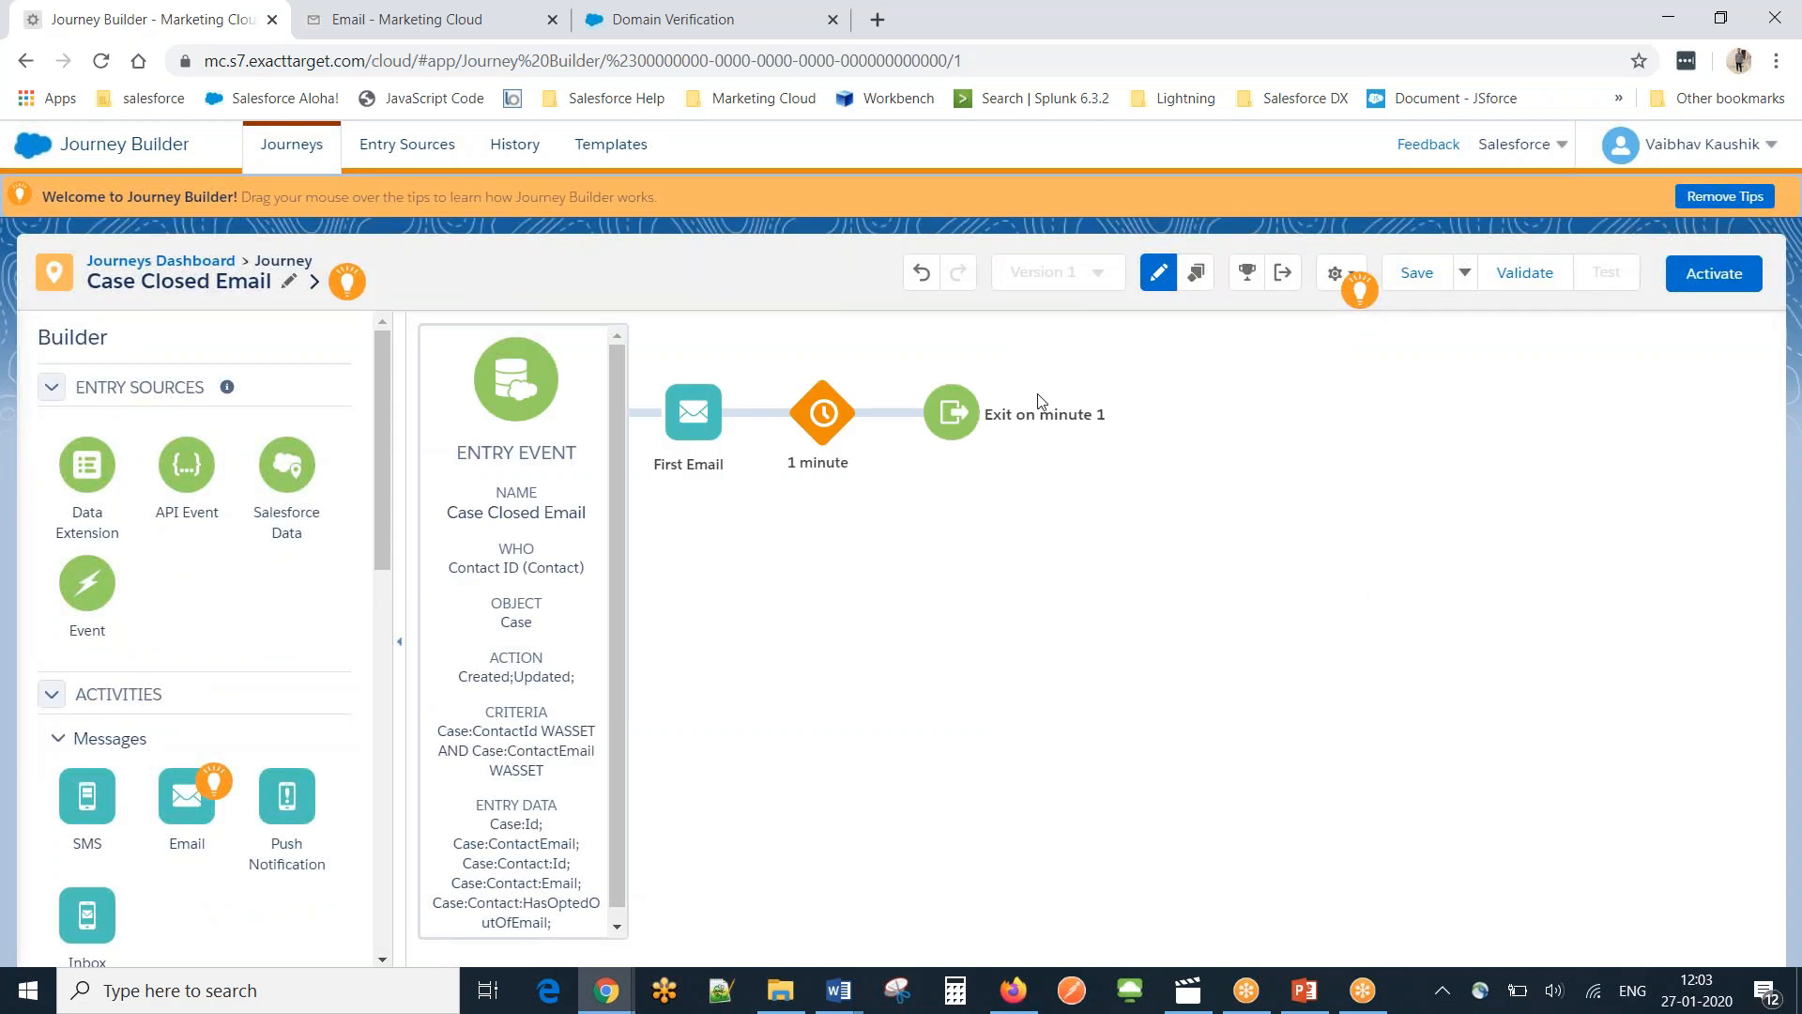
# Save the Case Closed Email journey, then validate it and confirm no errors are found.
pyautogui.click(1412, 280)
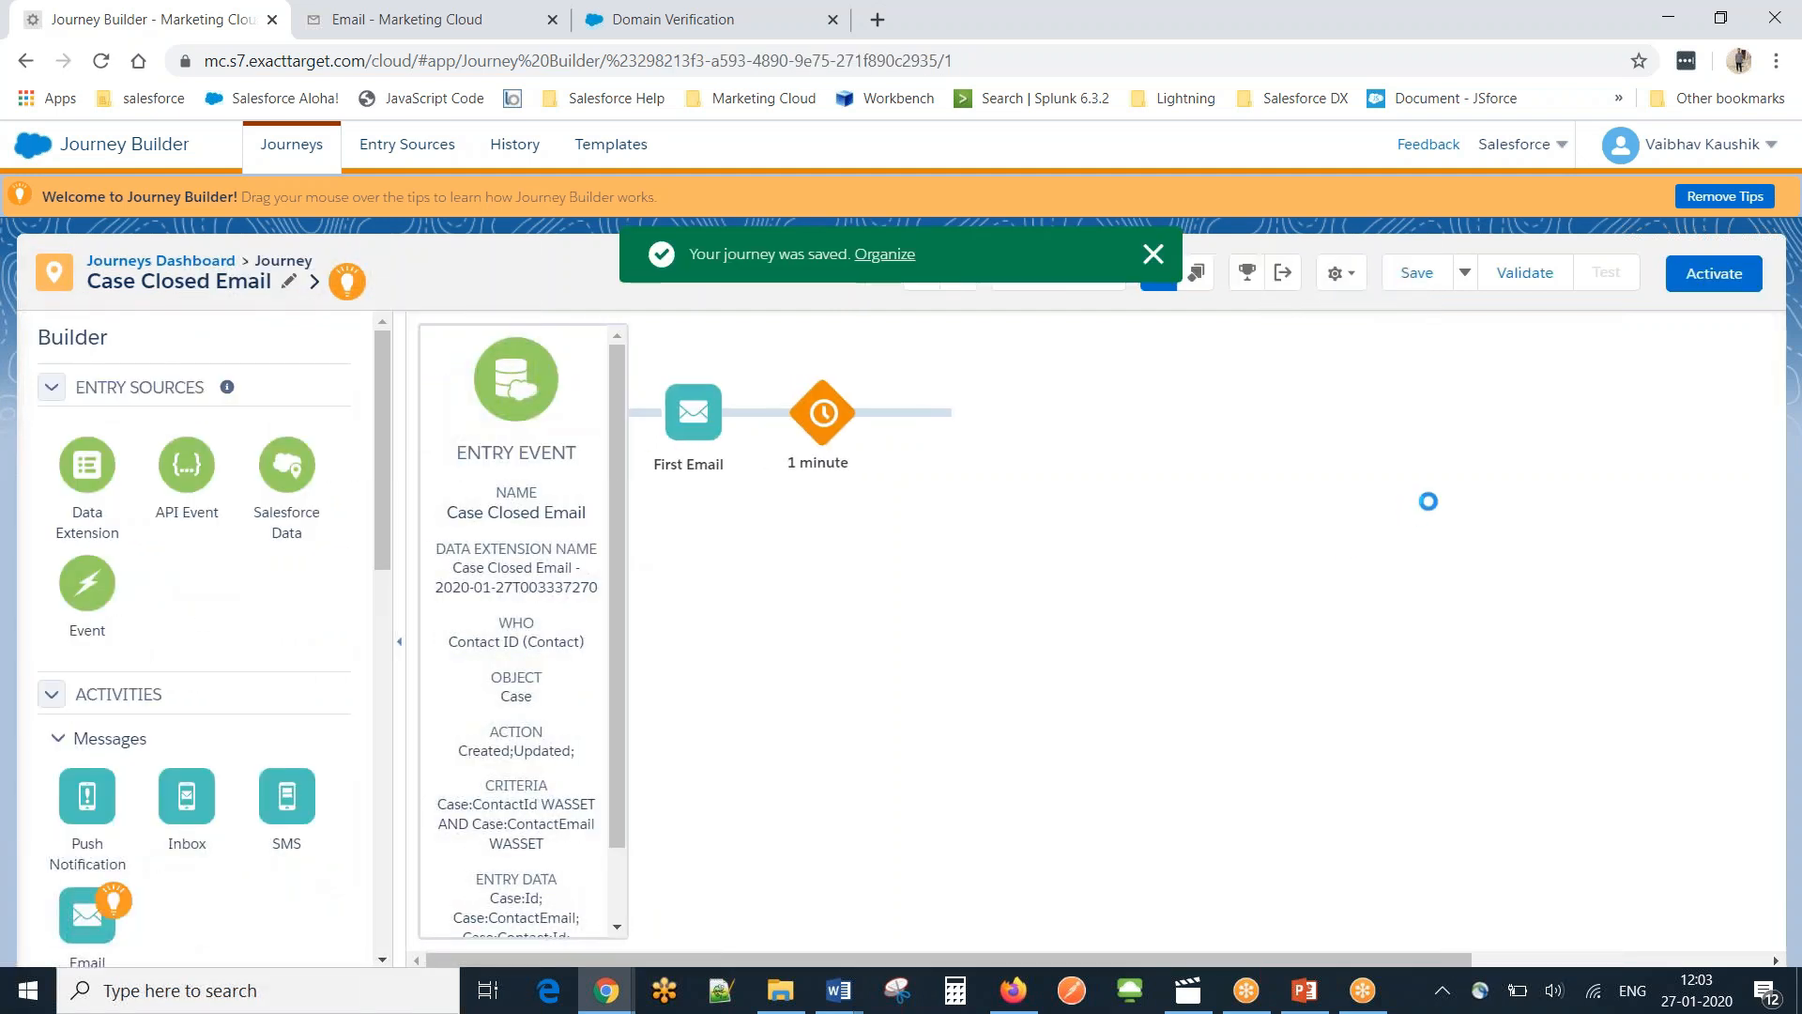
pyautogui.click(1524, 280)
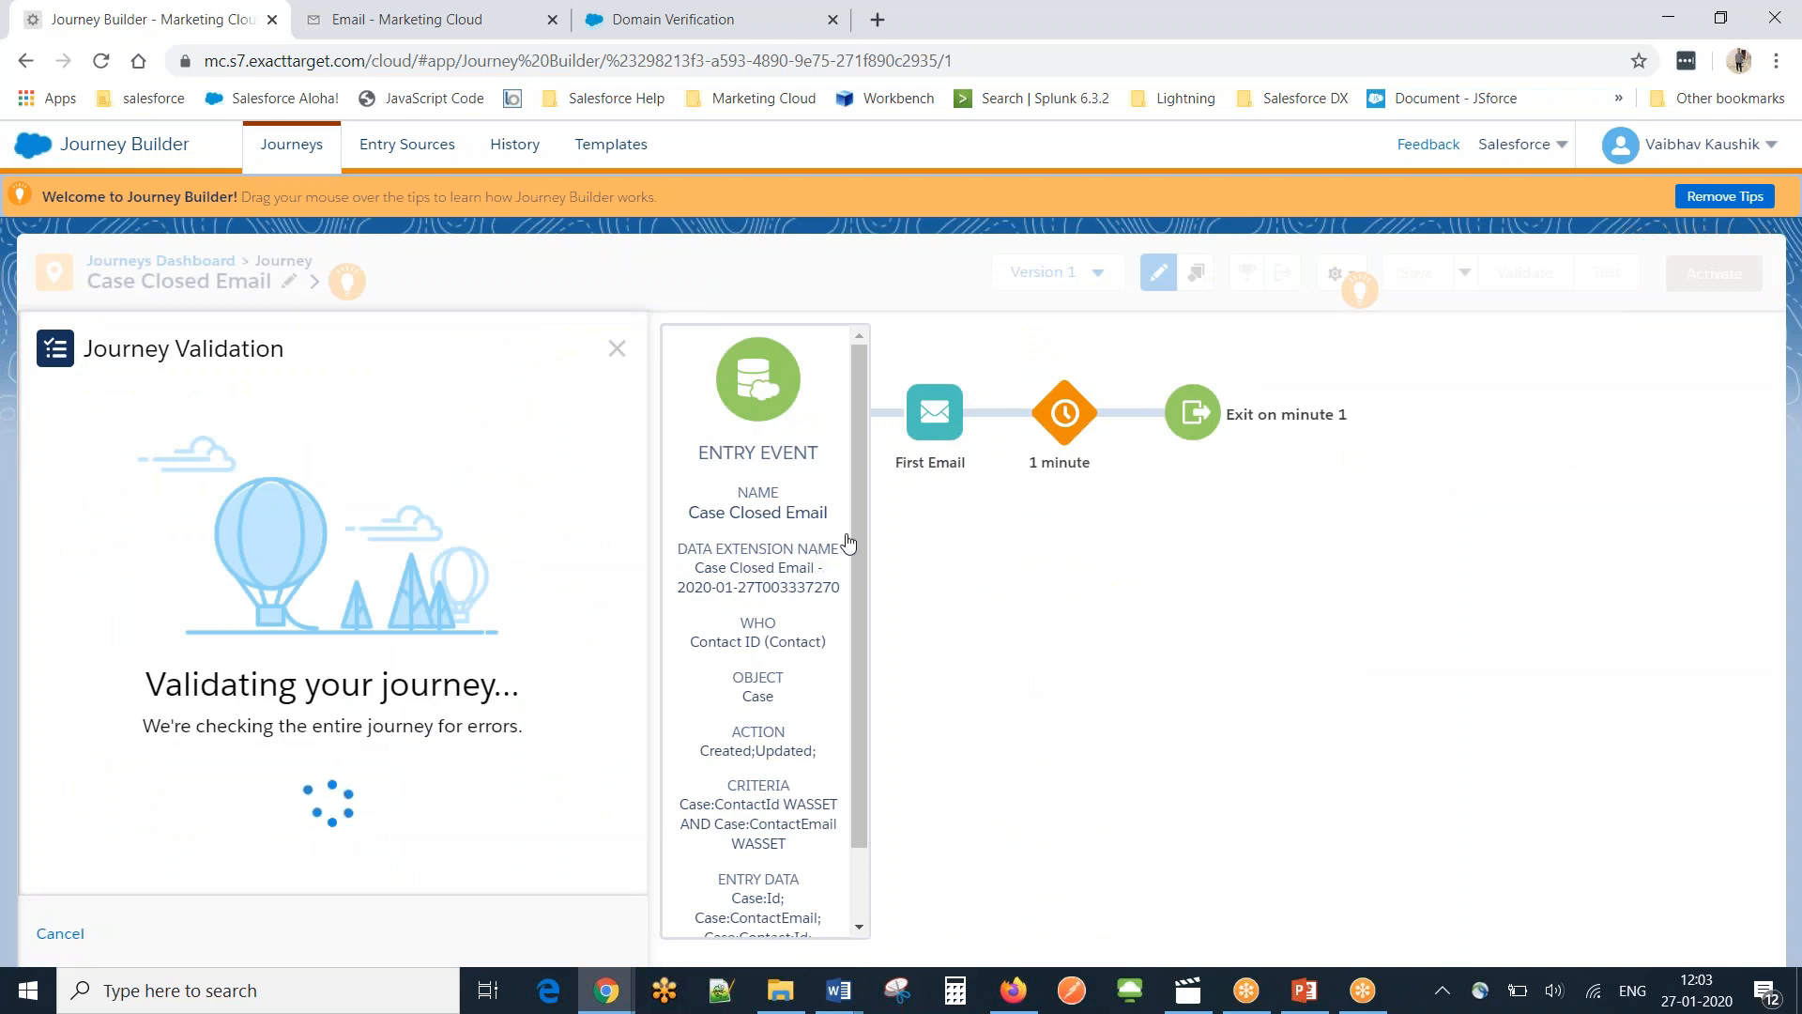
pyautogui.moveTo(858, 529)
pyautogui.mouseDown()
pyautogui.moveTo(854, 740)
pyautogui.moveTo(867, 515)
pyautogui.mouseUp()
pyautogui.click(1777, 23)
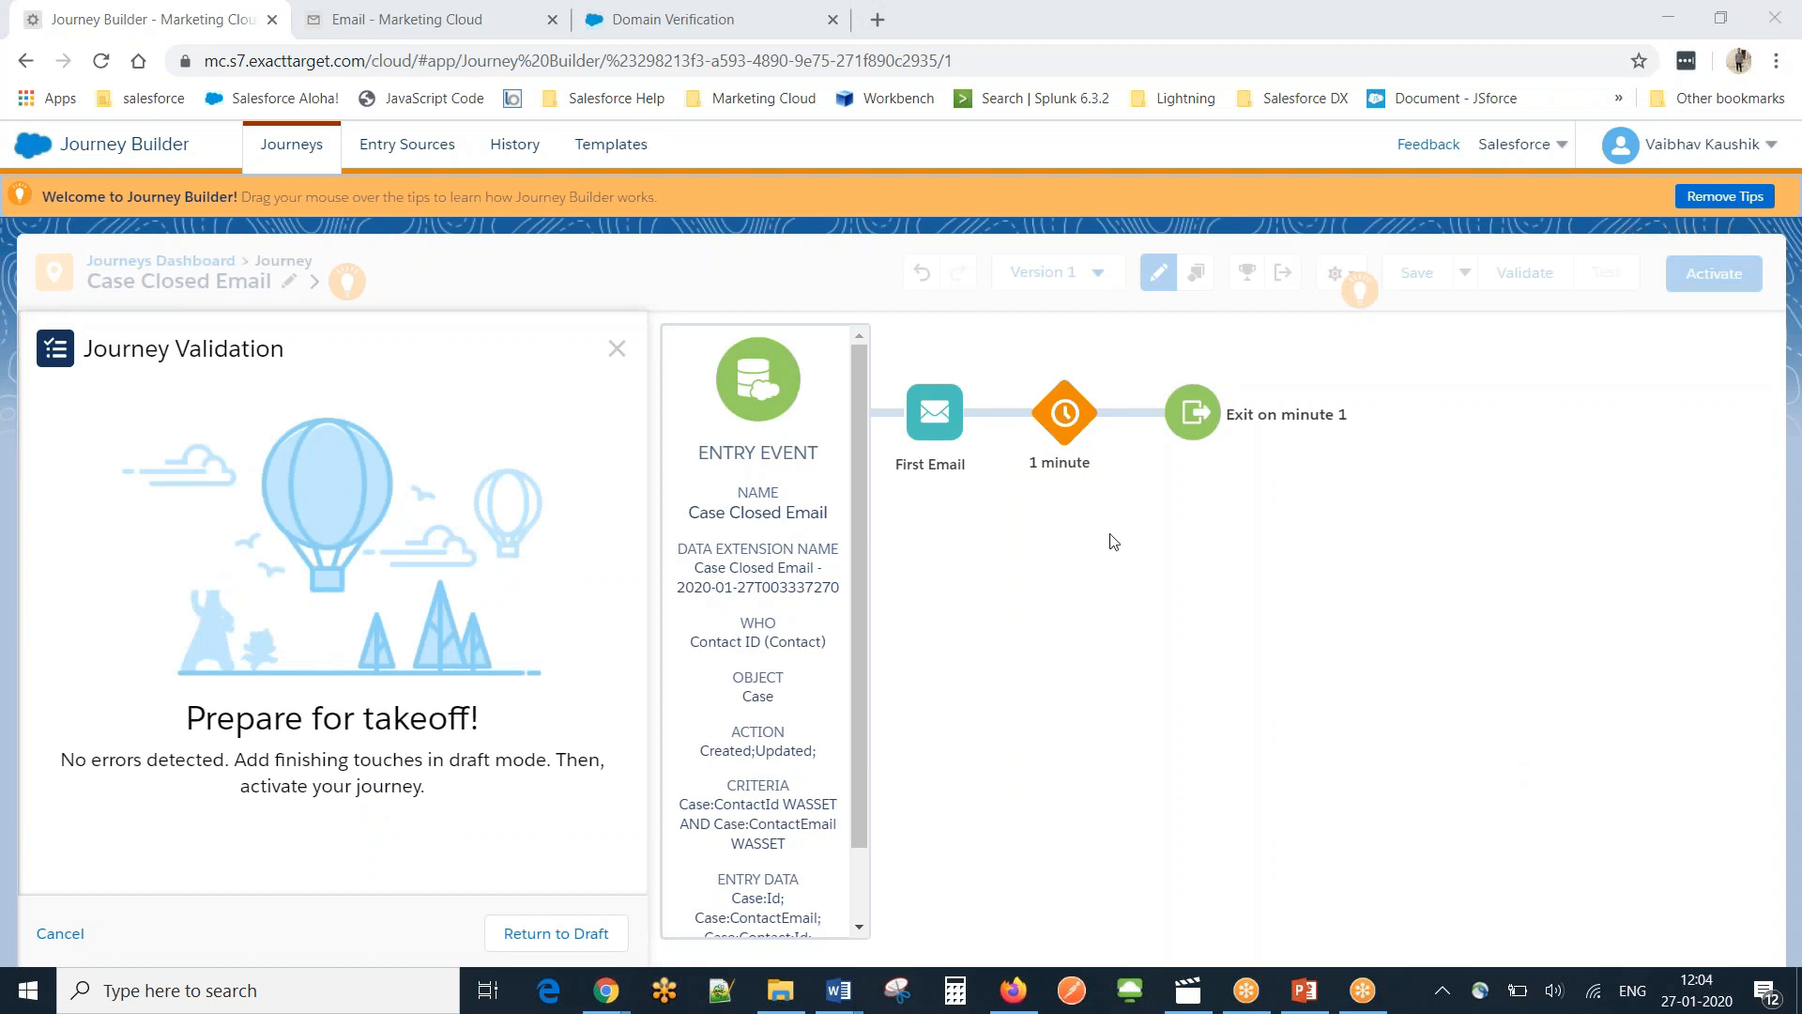
pyautogui.click(616, 348)
# Activate and confirm the Case Closed Email journey, then return from the success screen.
pyautogui.click(1734, 277)
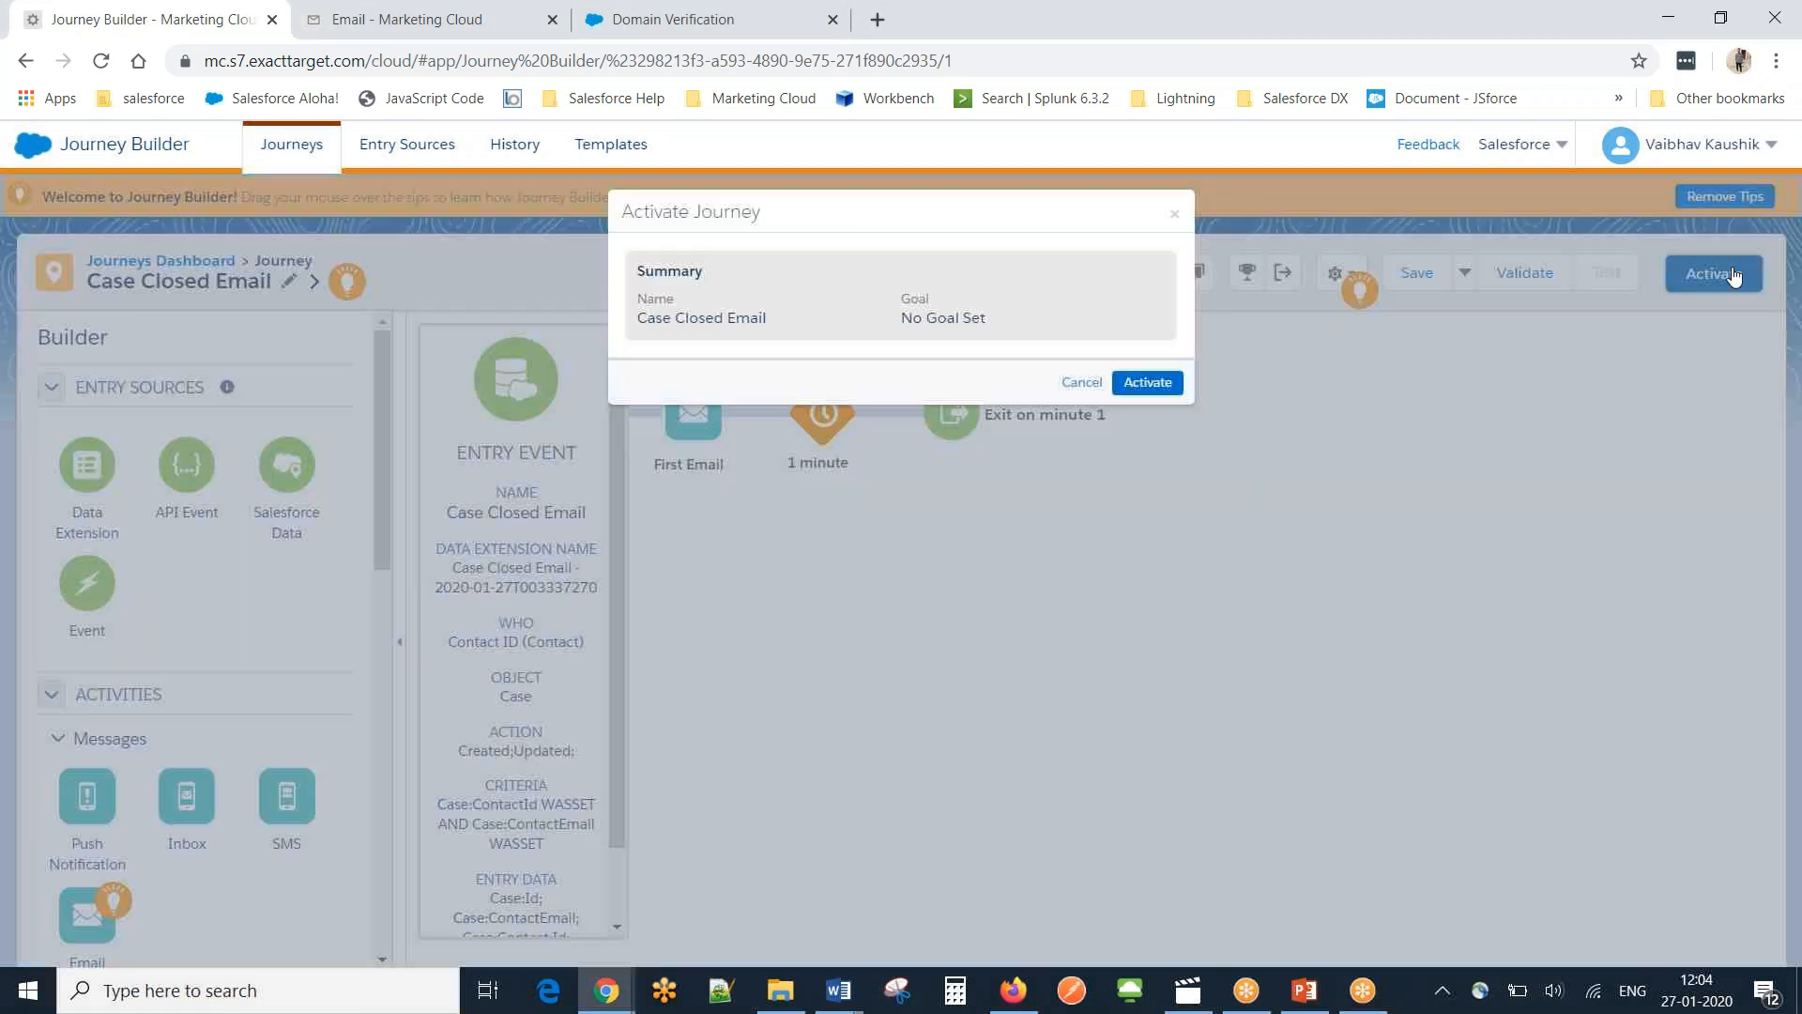
pyautogui.click(1150, 384)
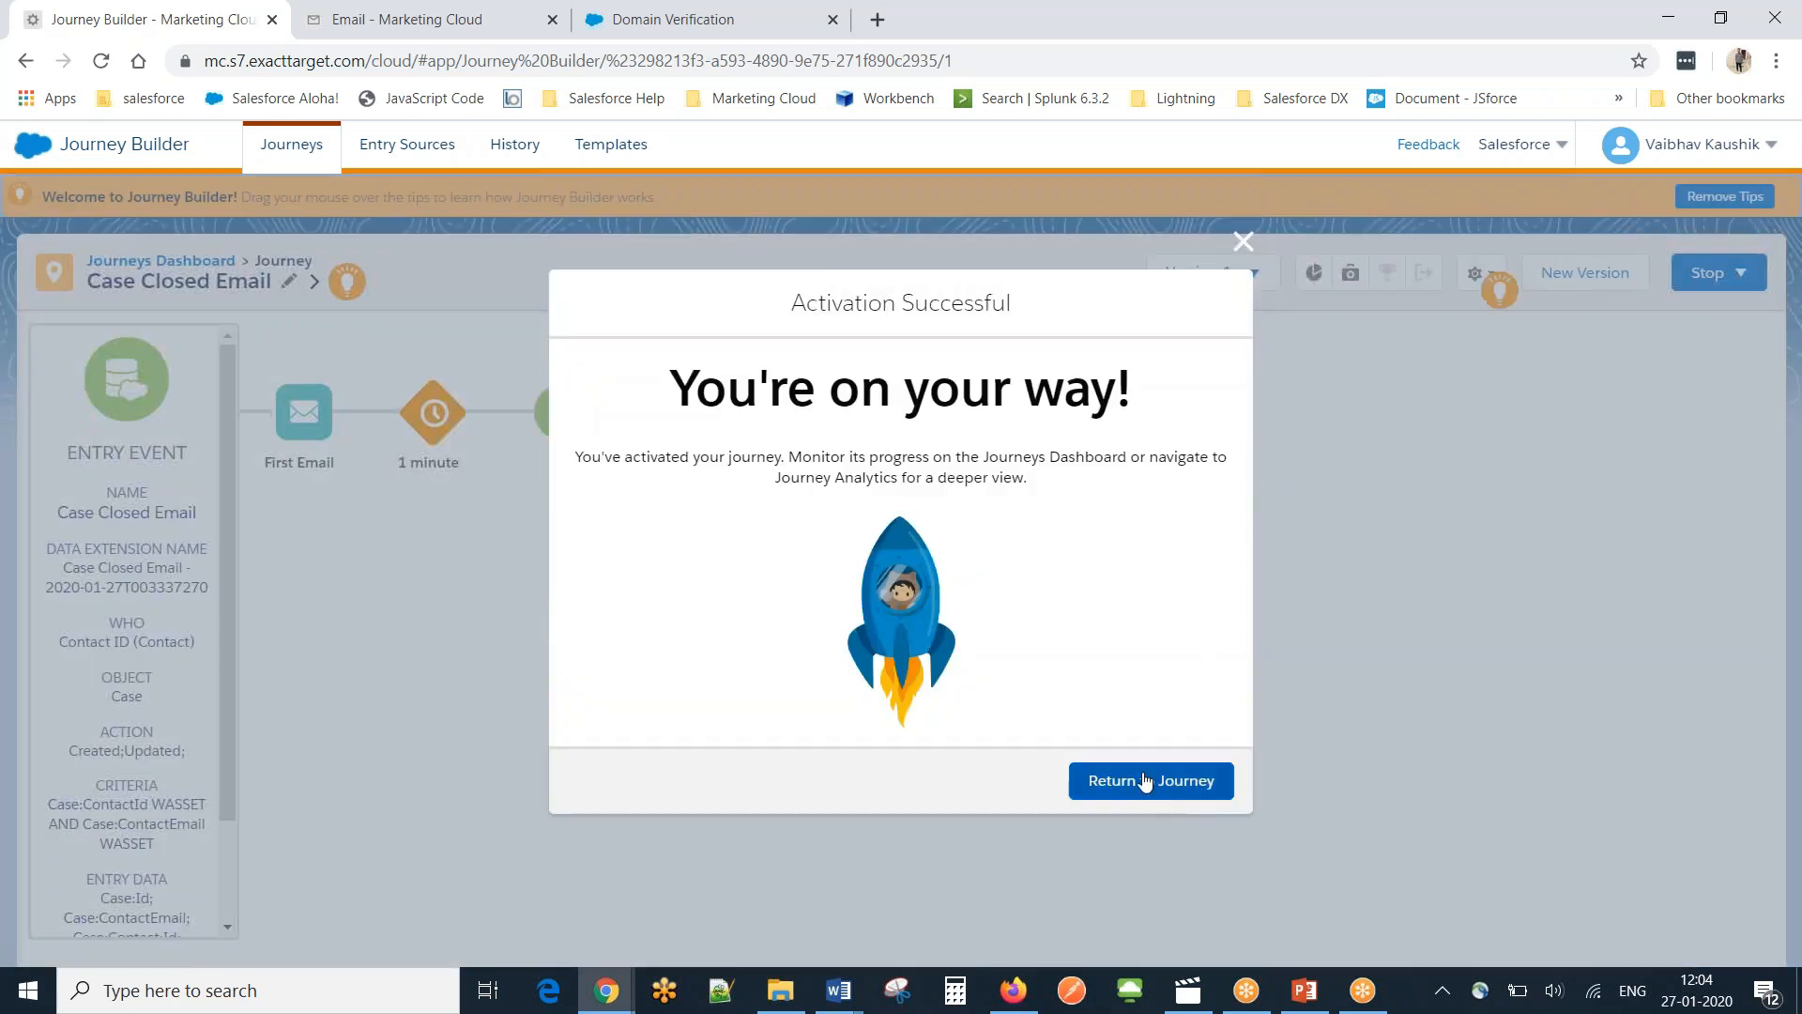
pyautogui.click(1145, 781)
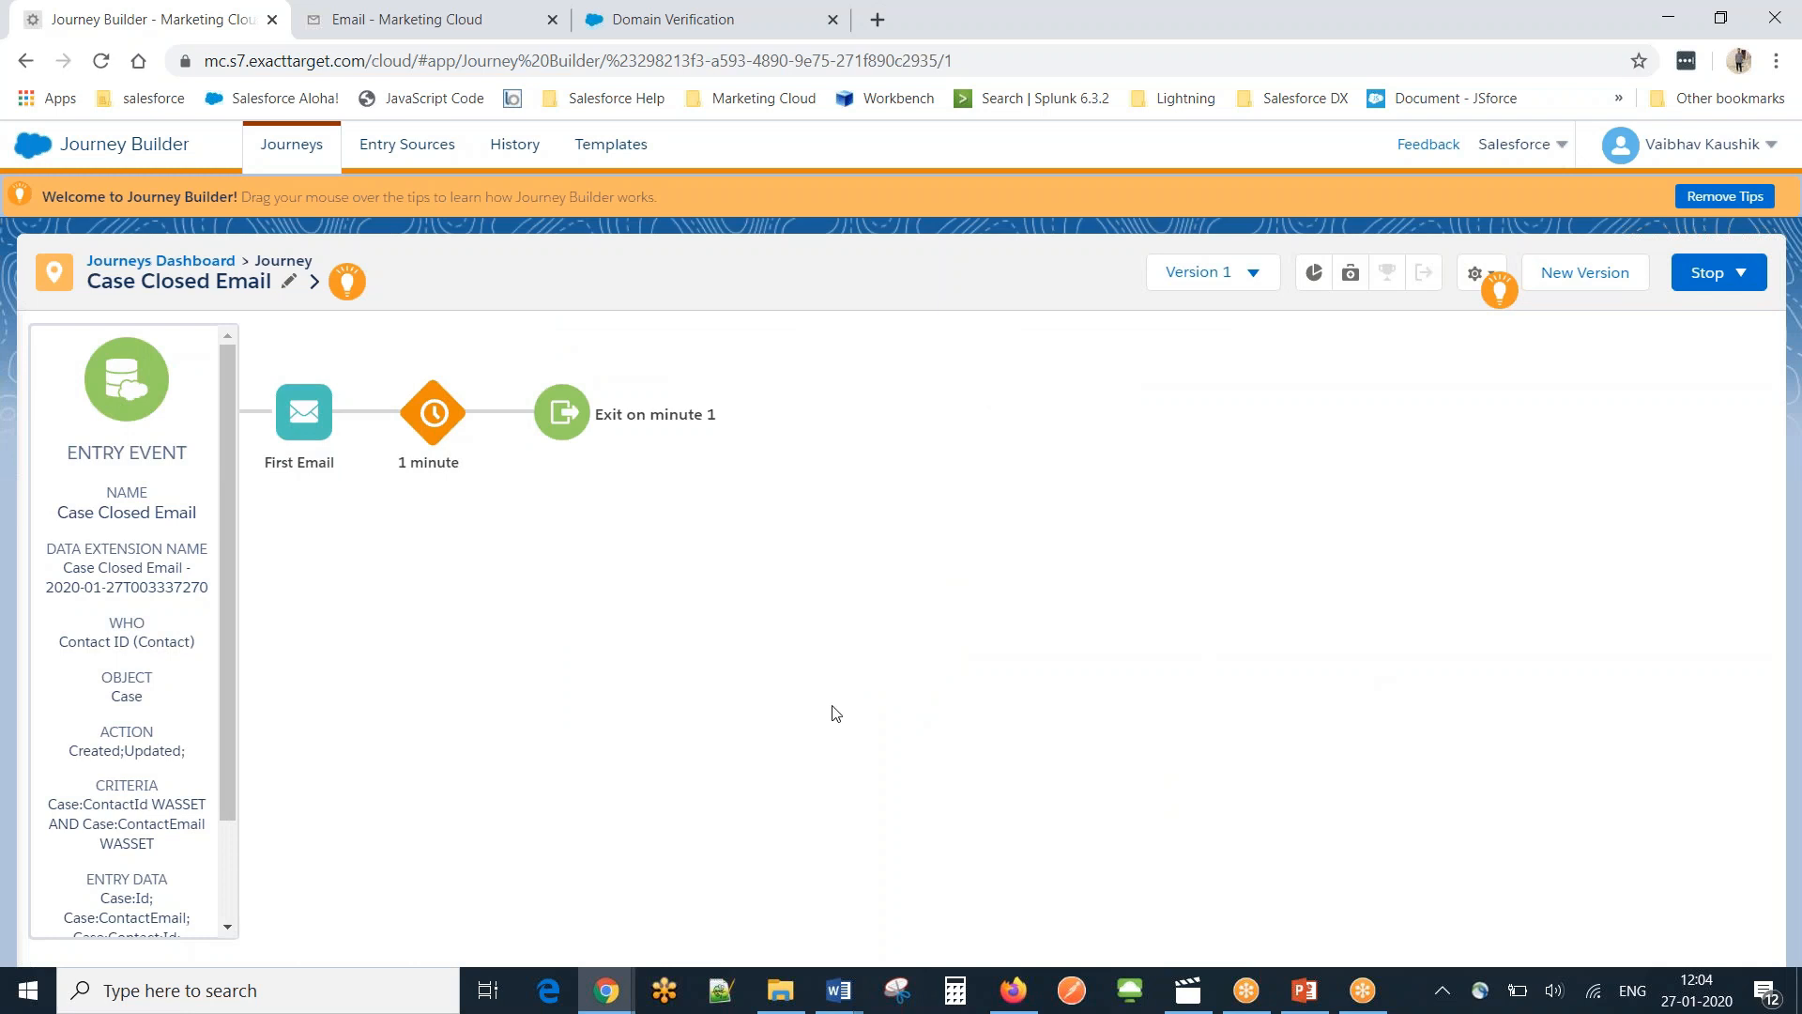
pyautogui.moveTo(606, 1000)
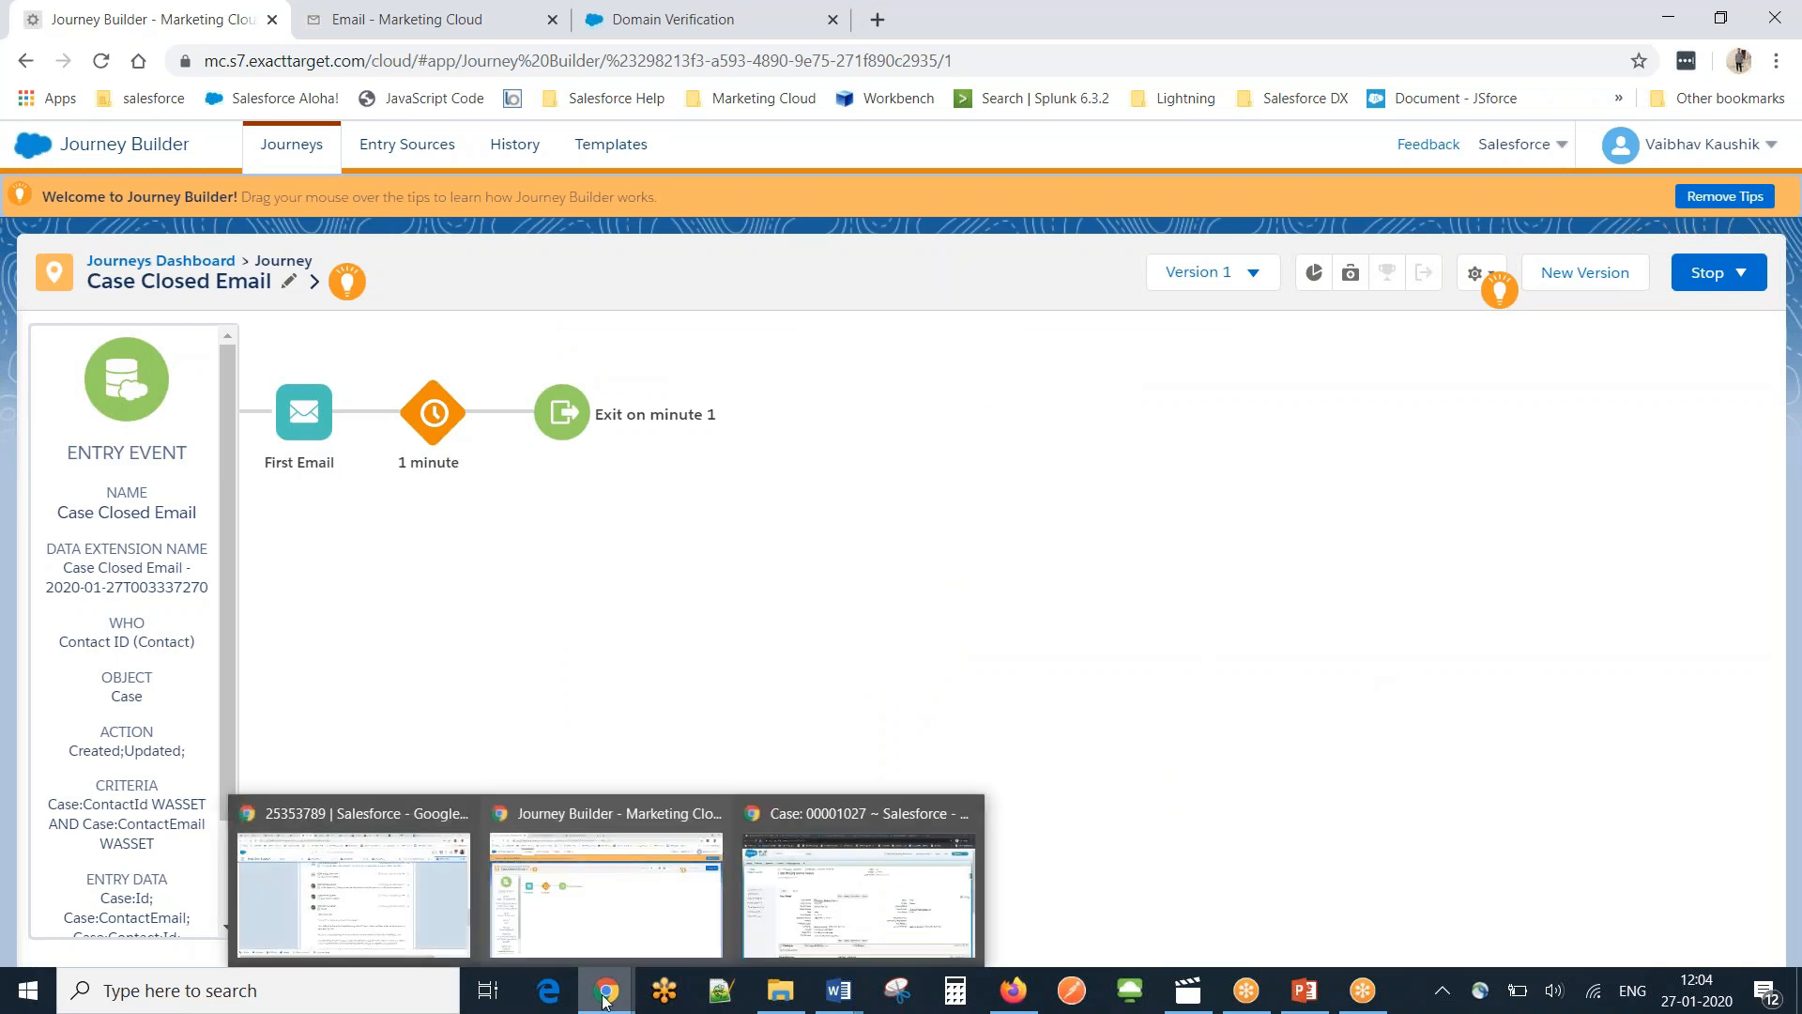
pyautogui.click(794, 900)
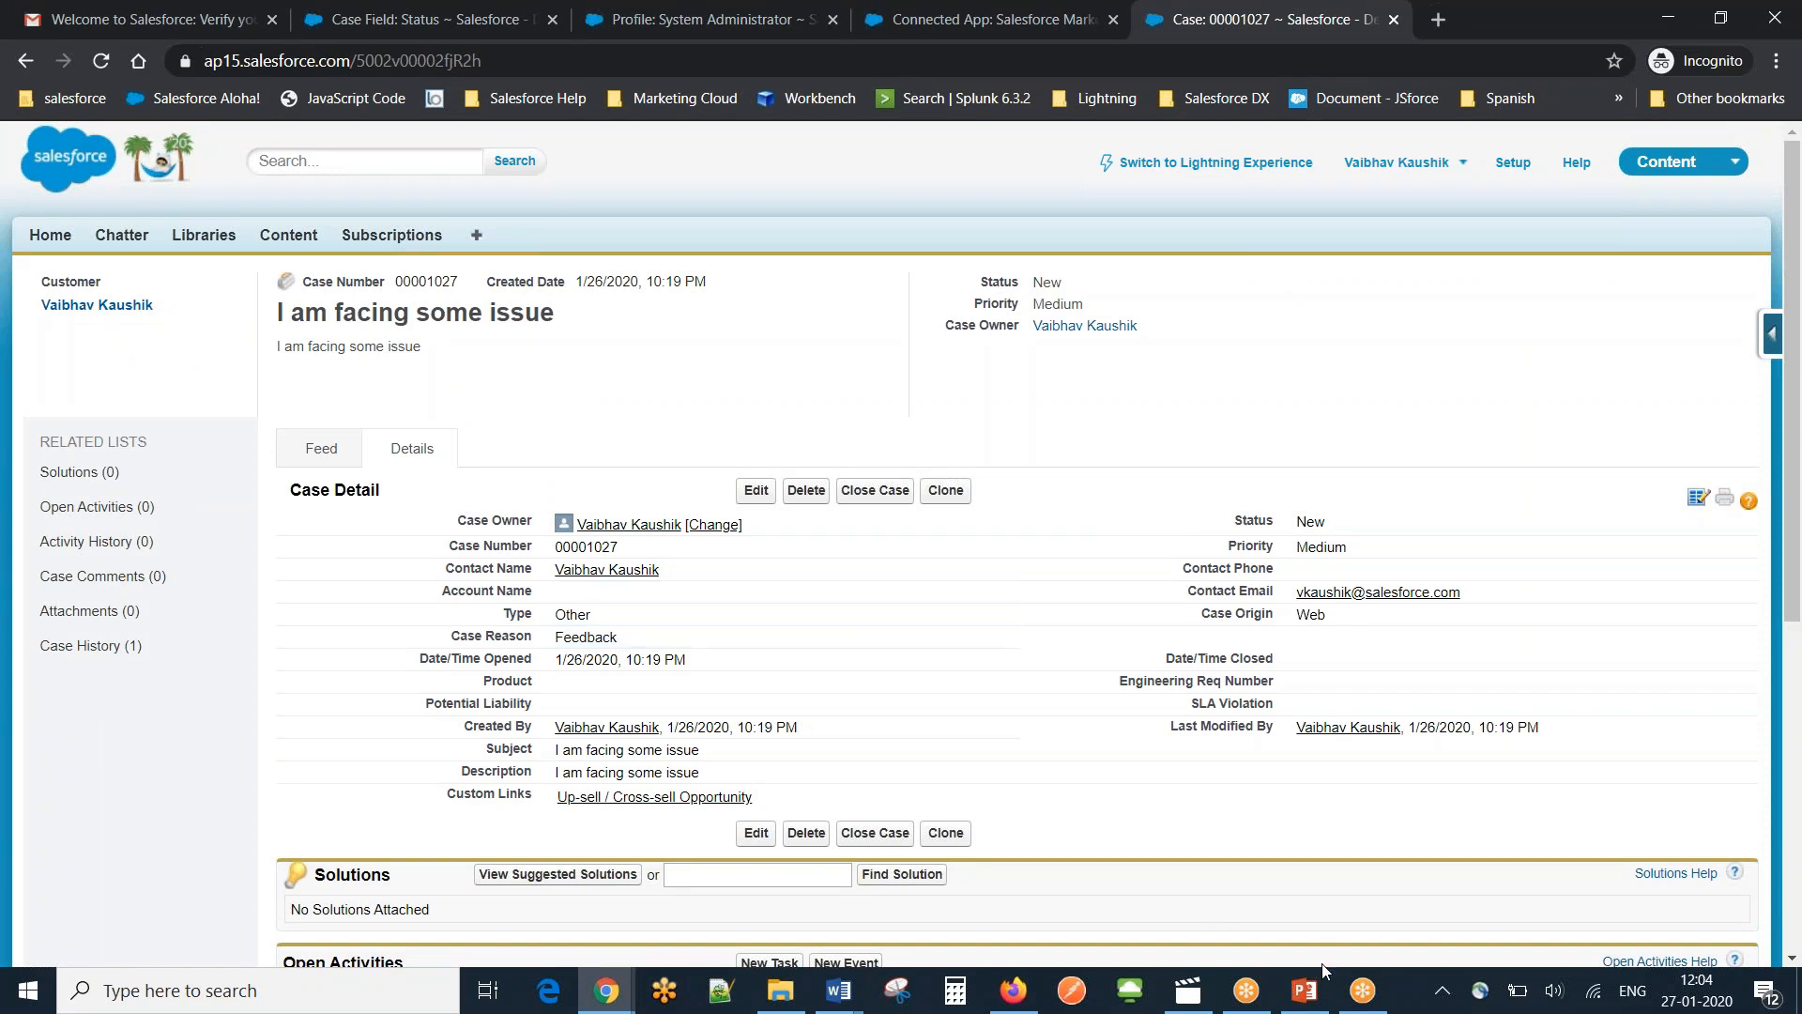
pyautogui.moveTo(1252, 997)
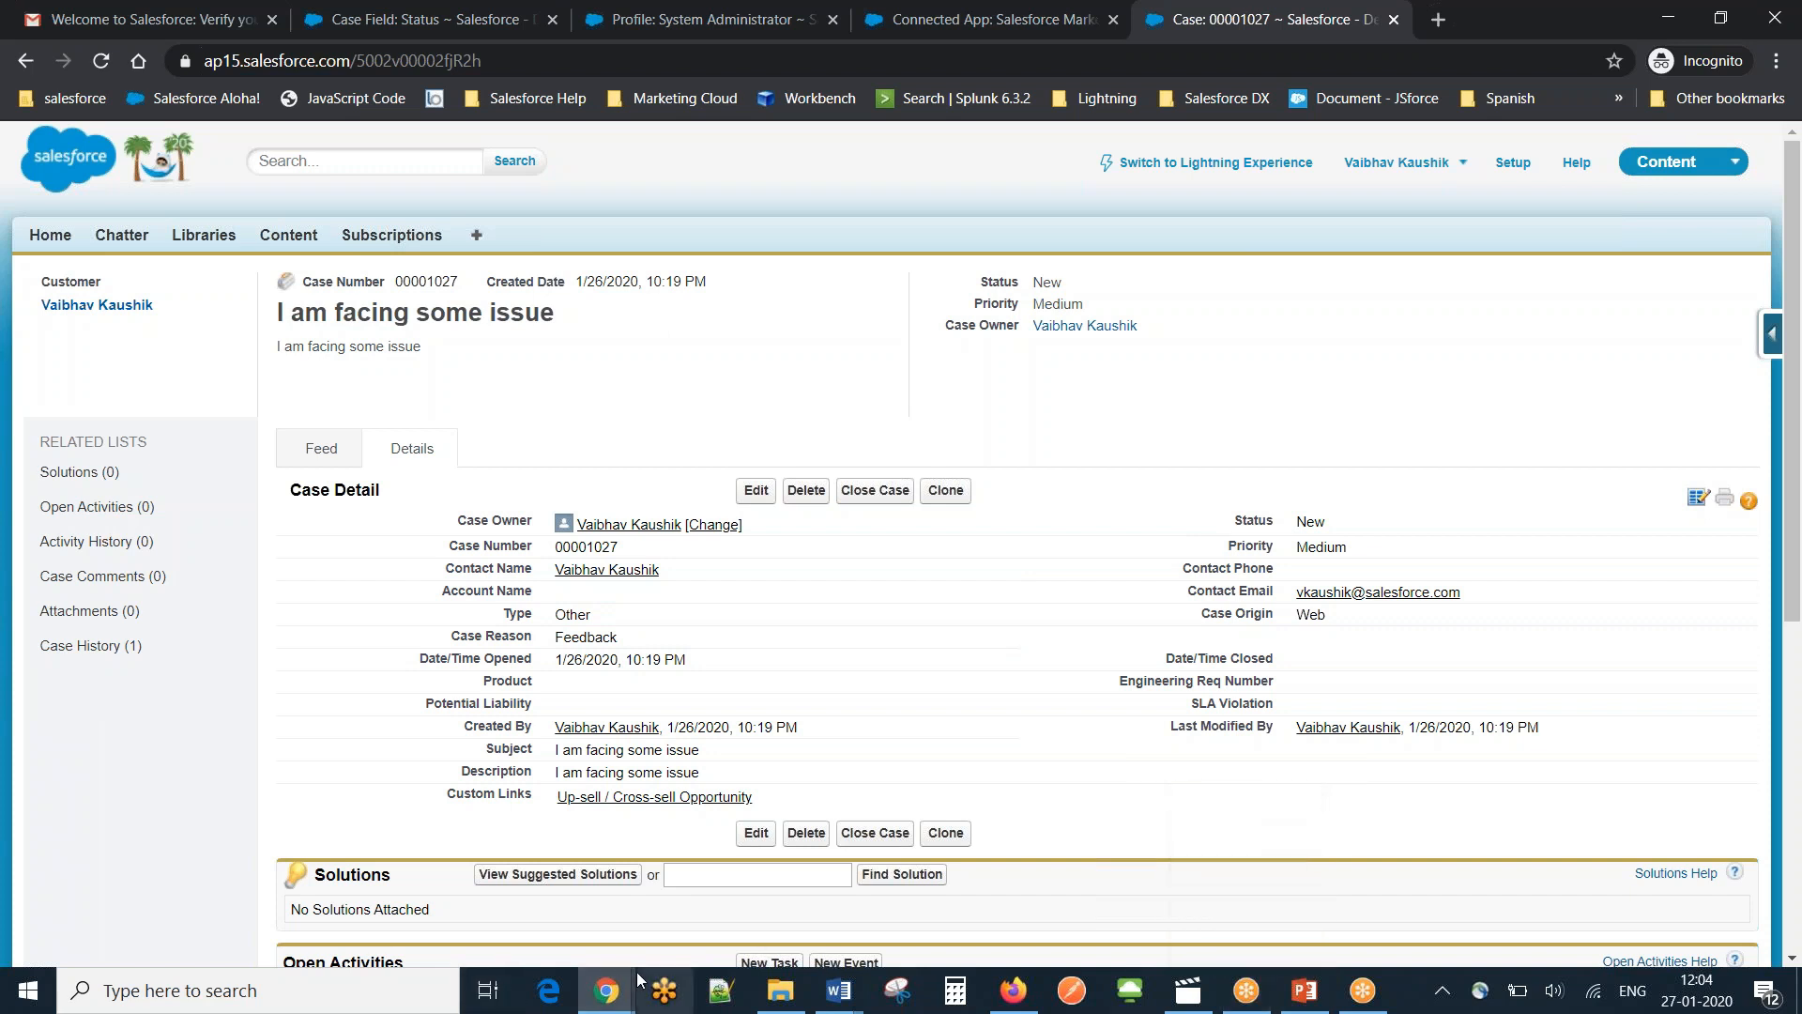
pyautogui.moveTo(611, 1000)
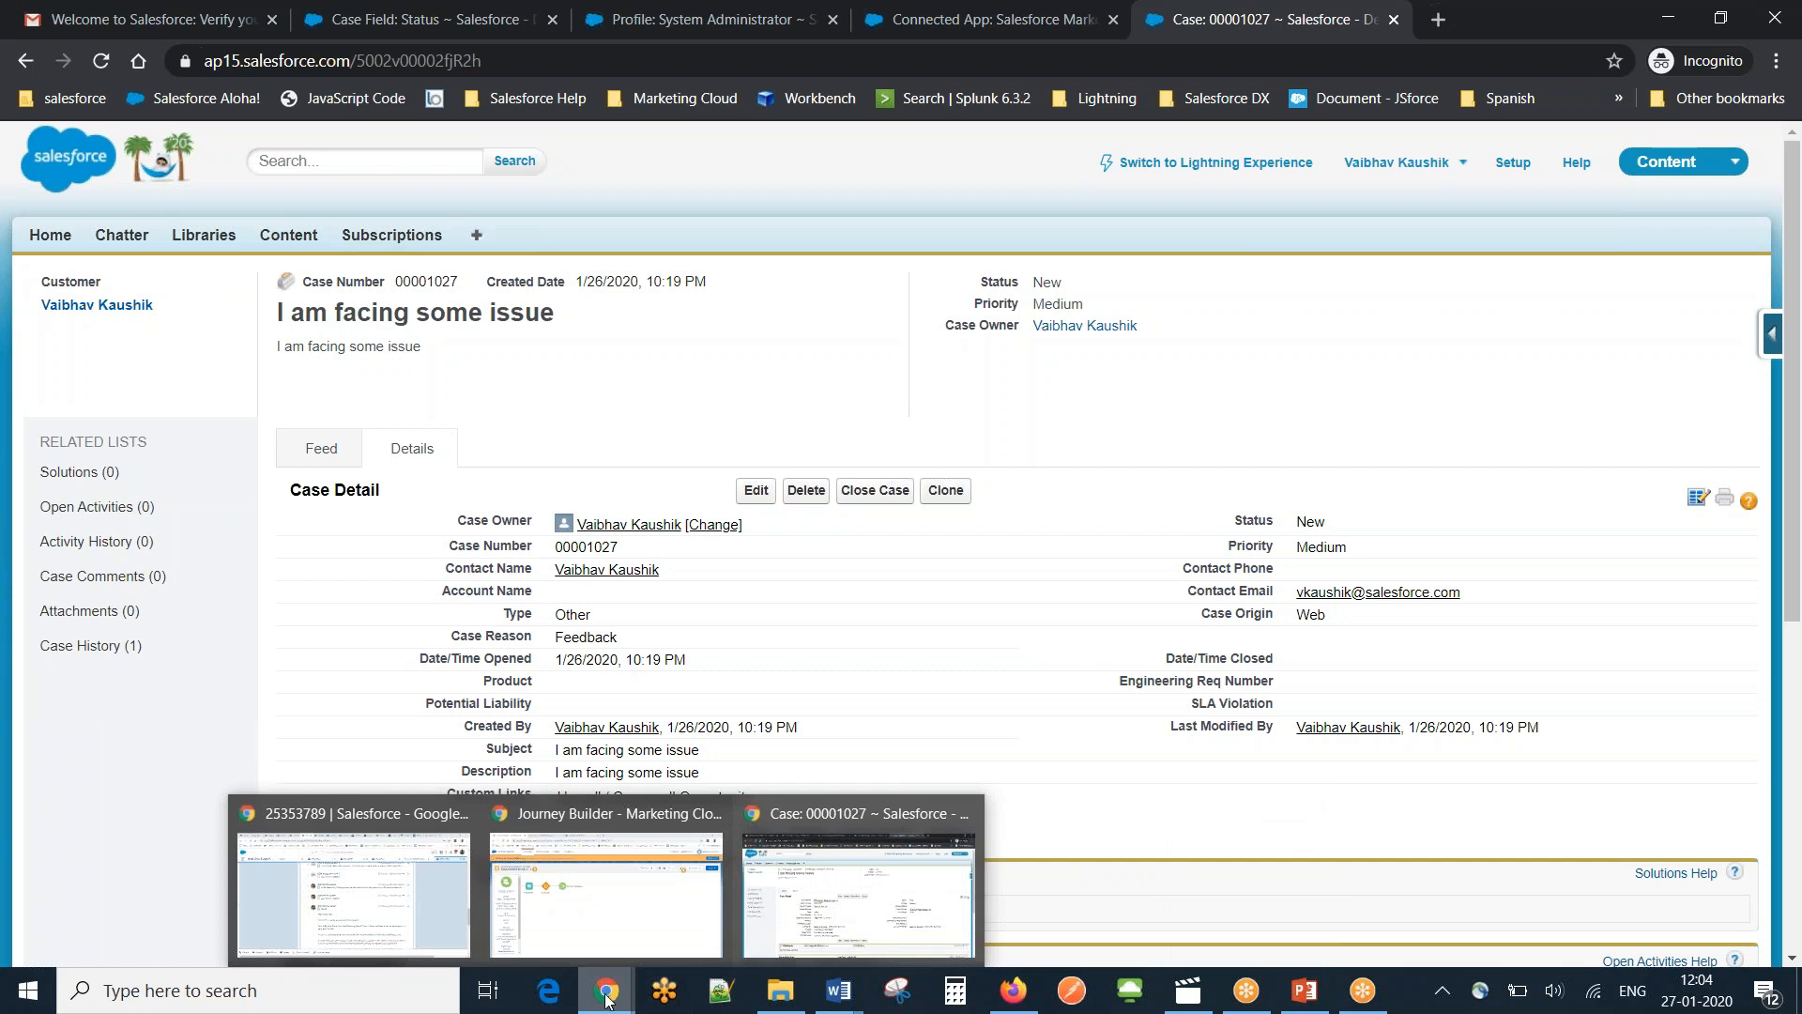
pyautogui.moveTo(548, 874)
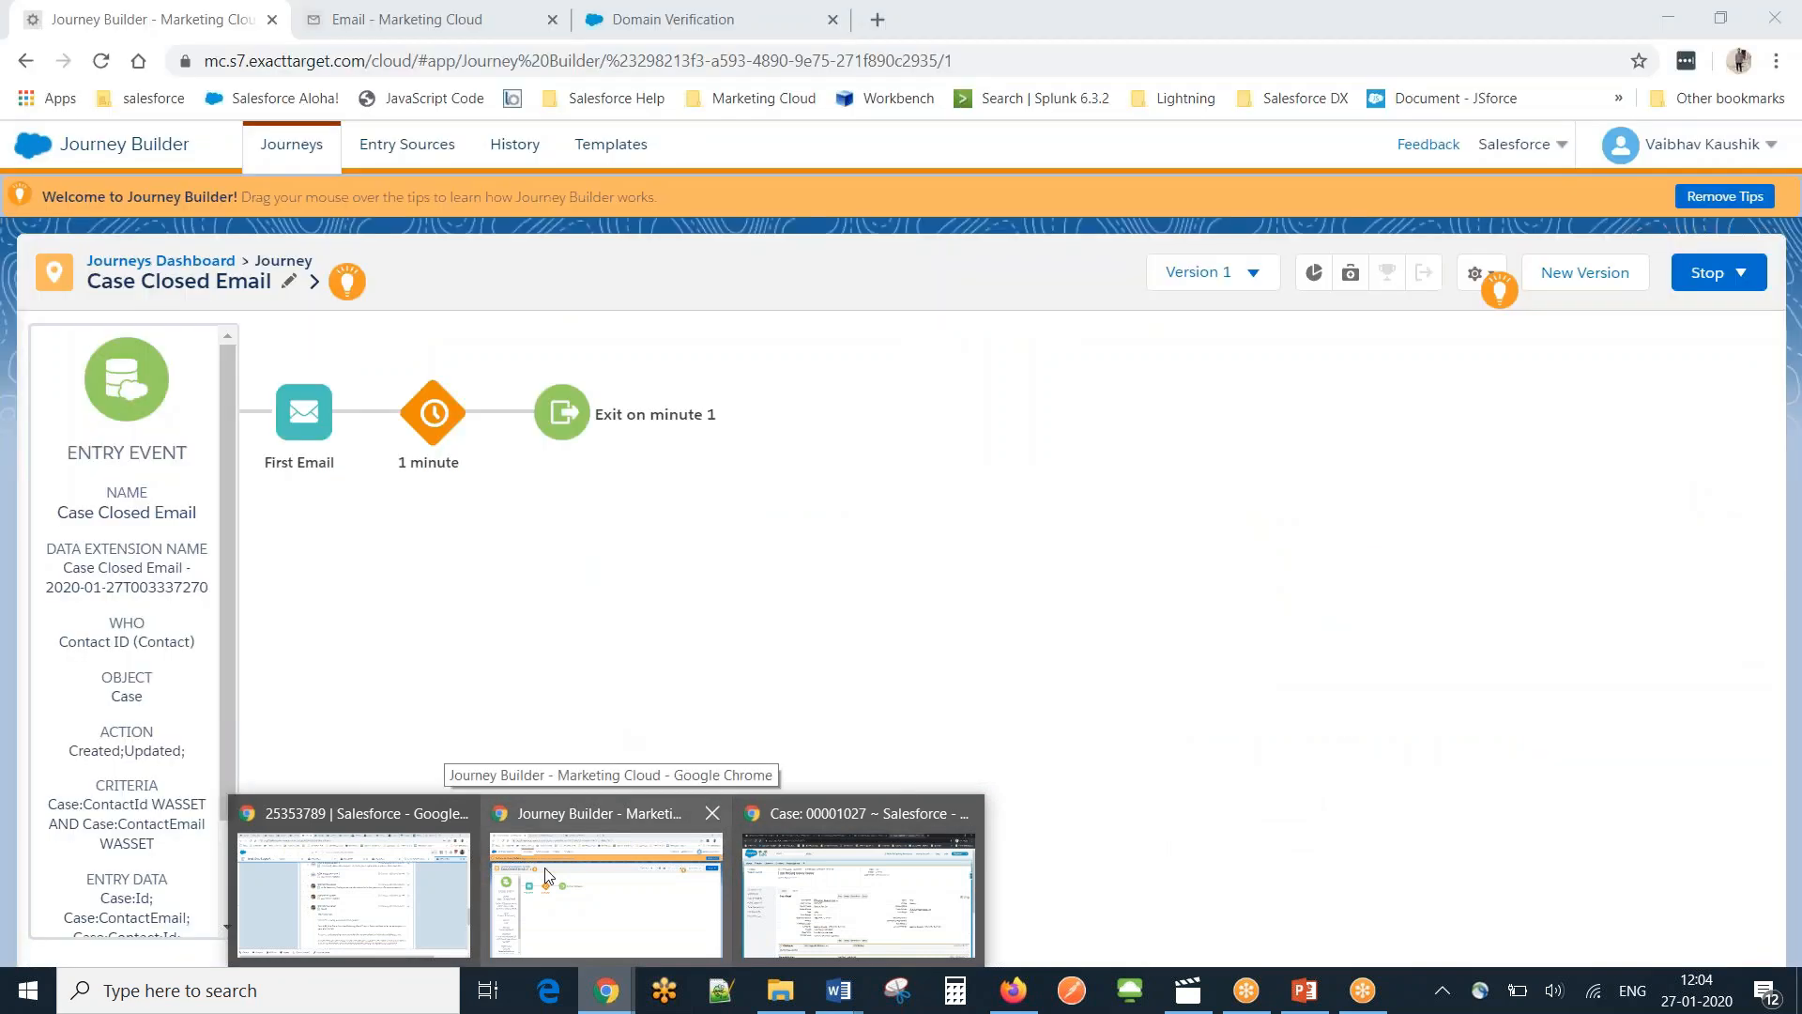
pyautogui.click(547, 874)
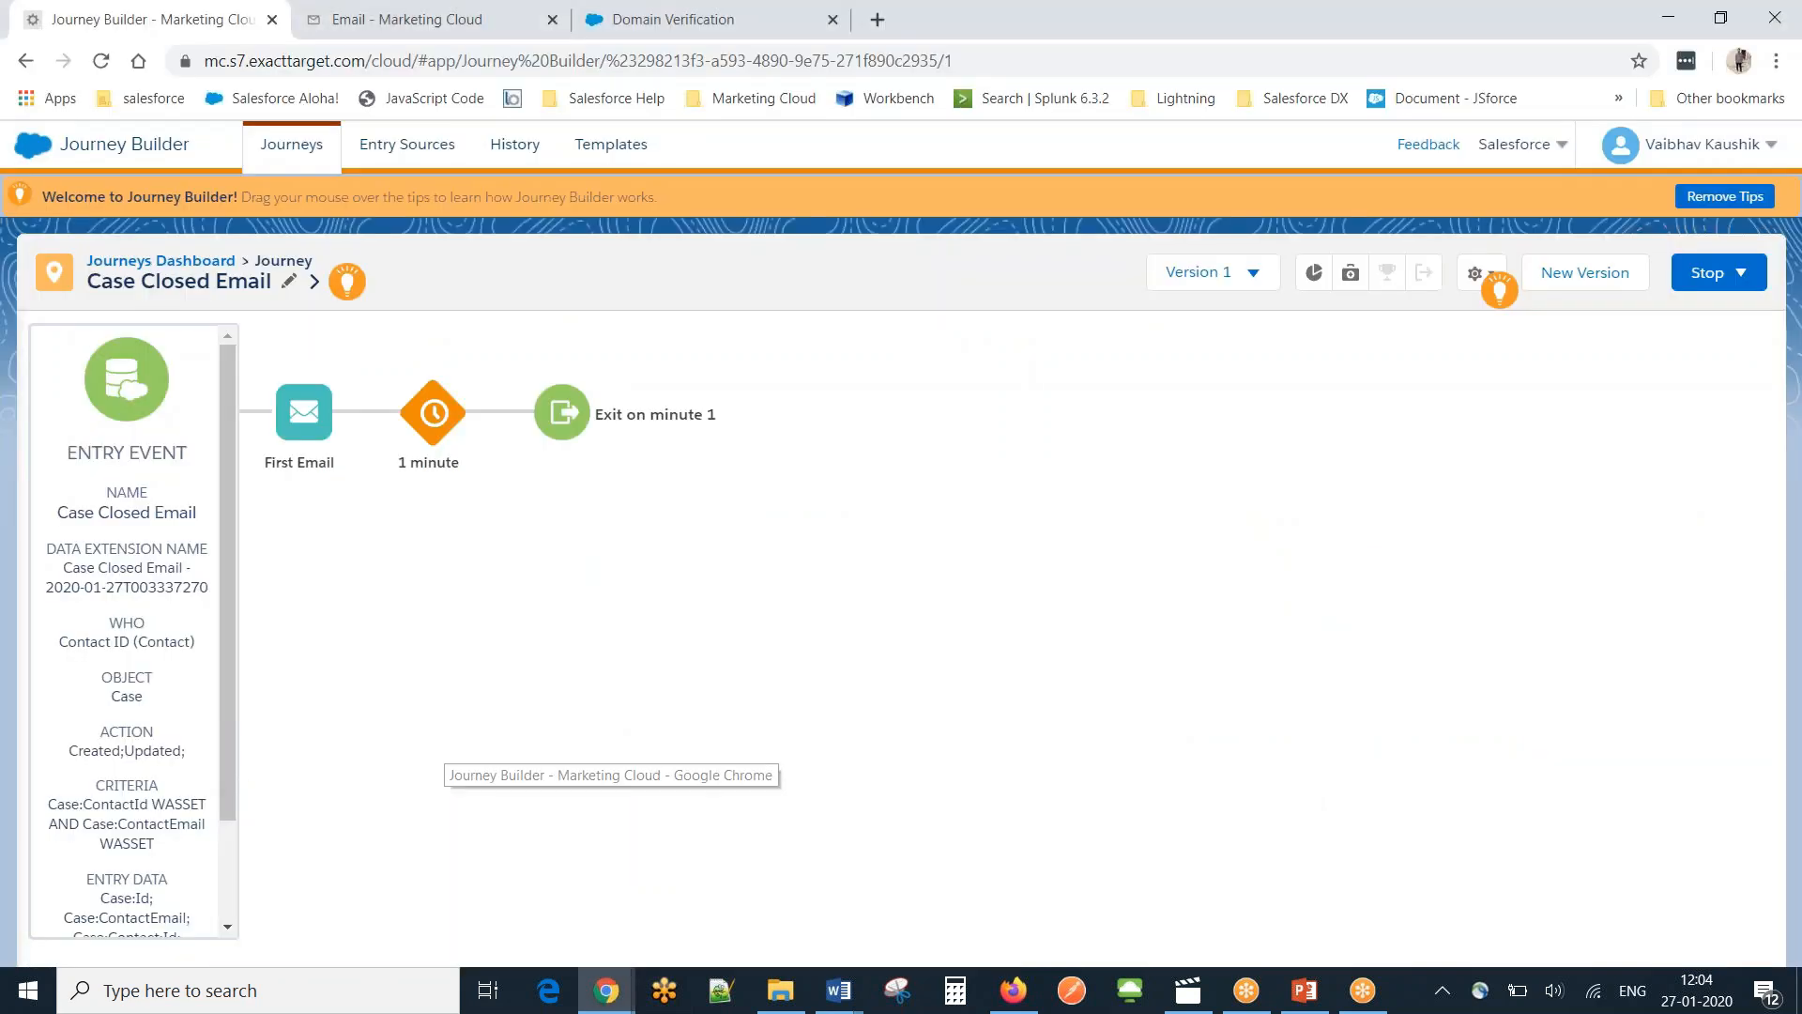
# Review the Case entry criteria without changing anything, then check Version 1 is Running.
pyautogui.click(137, 422)
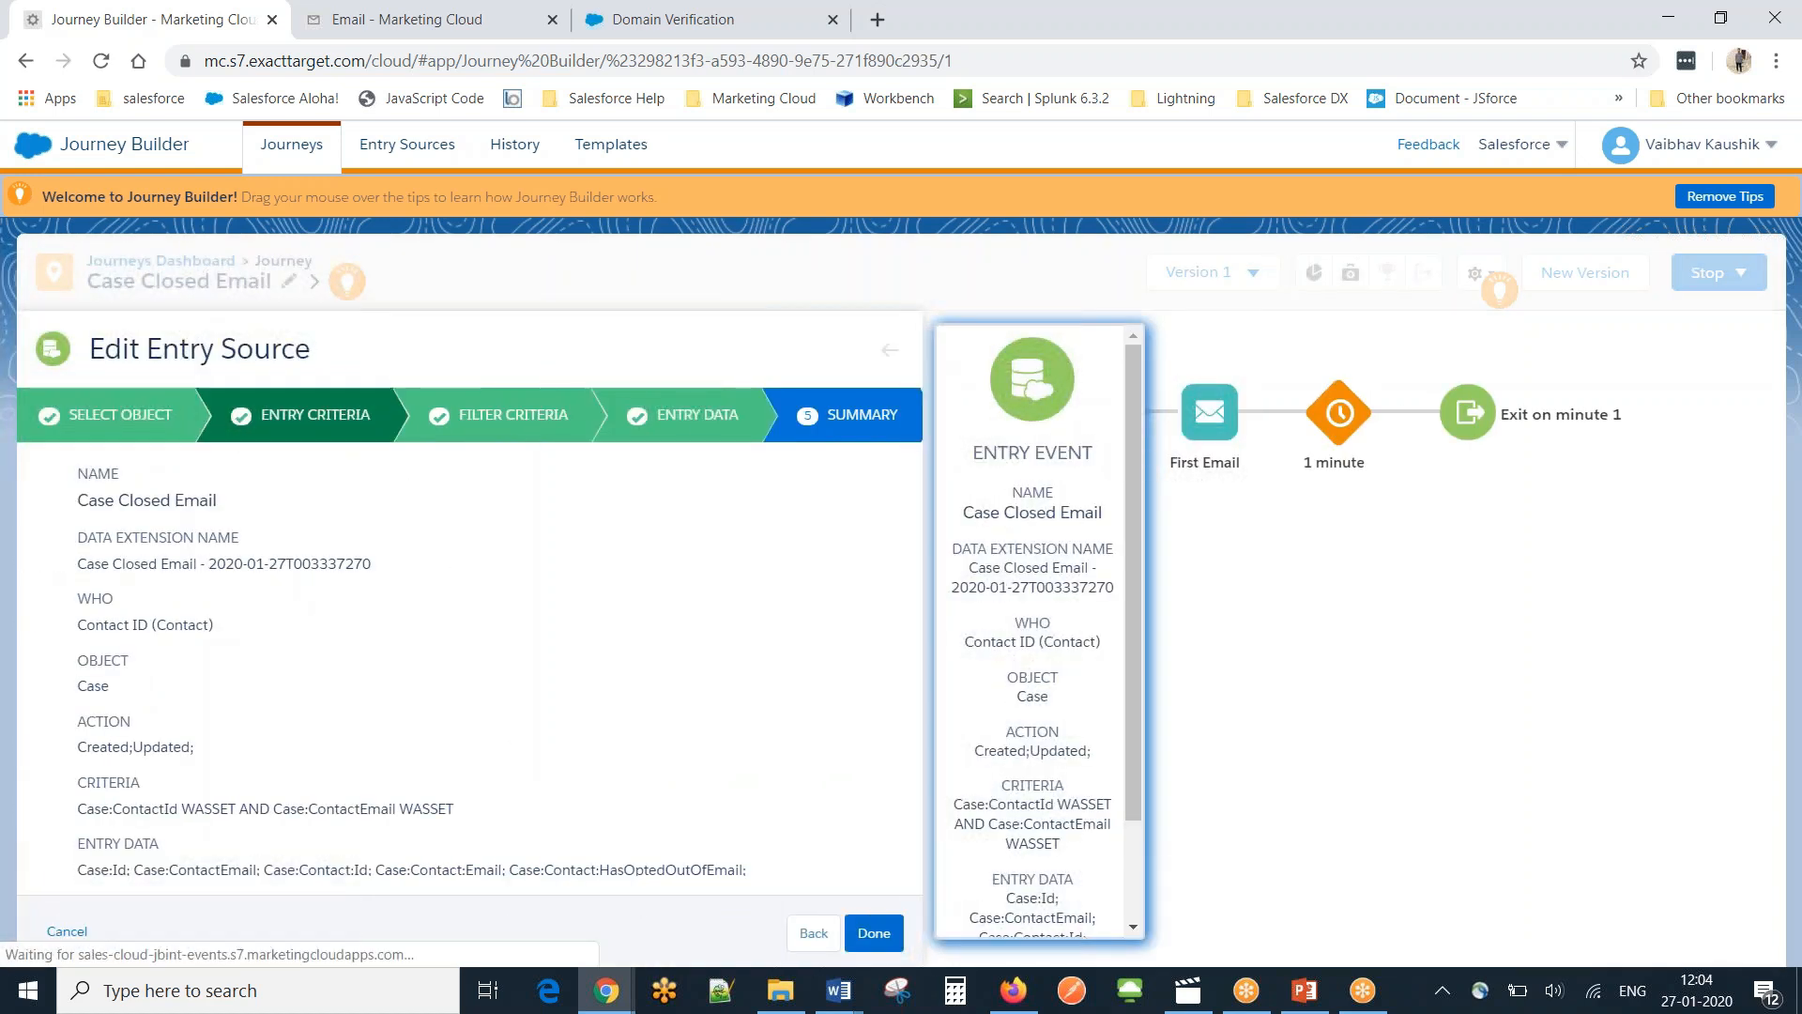
pyautogui.click(303, 416)
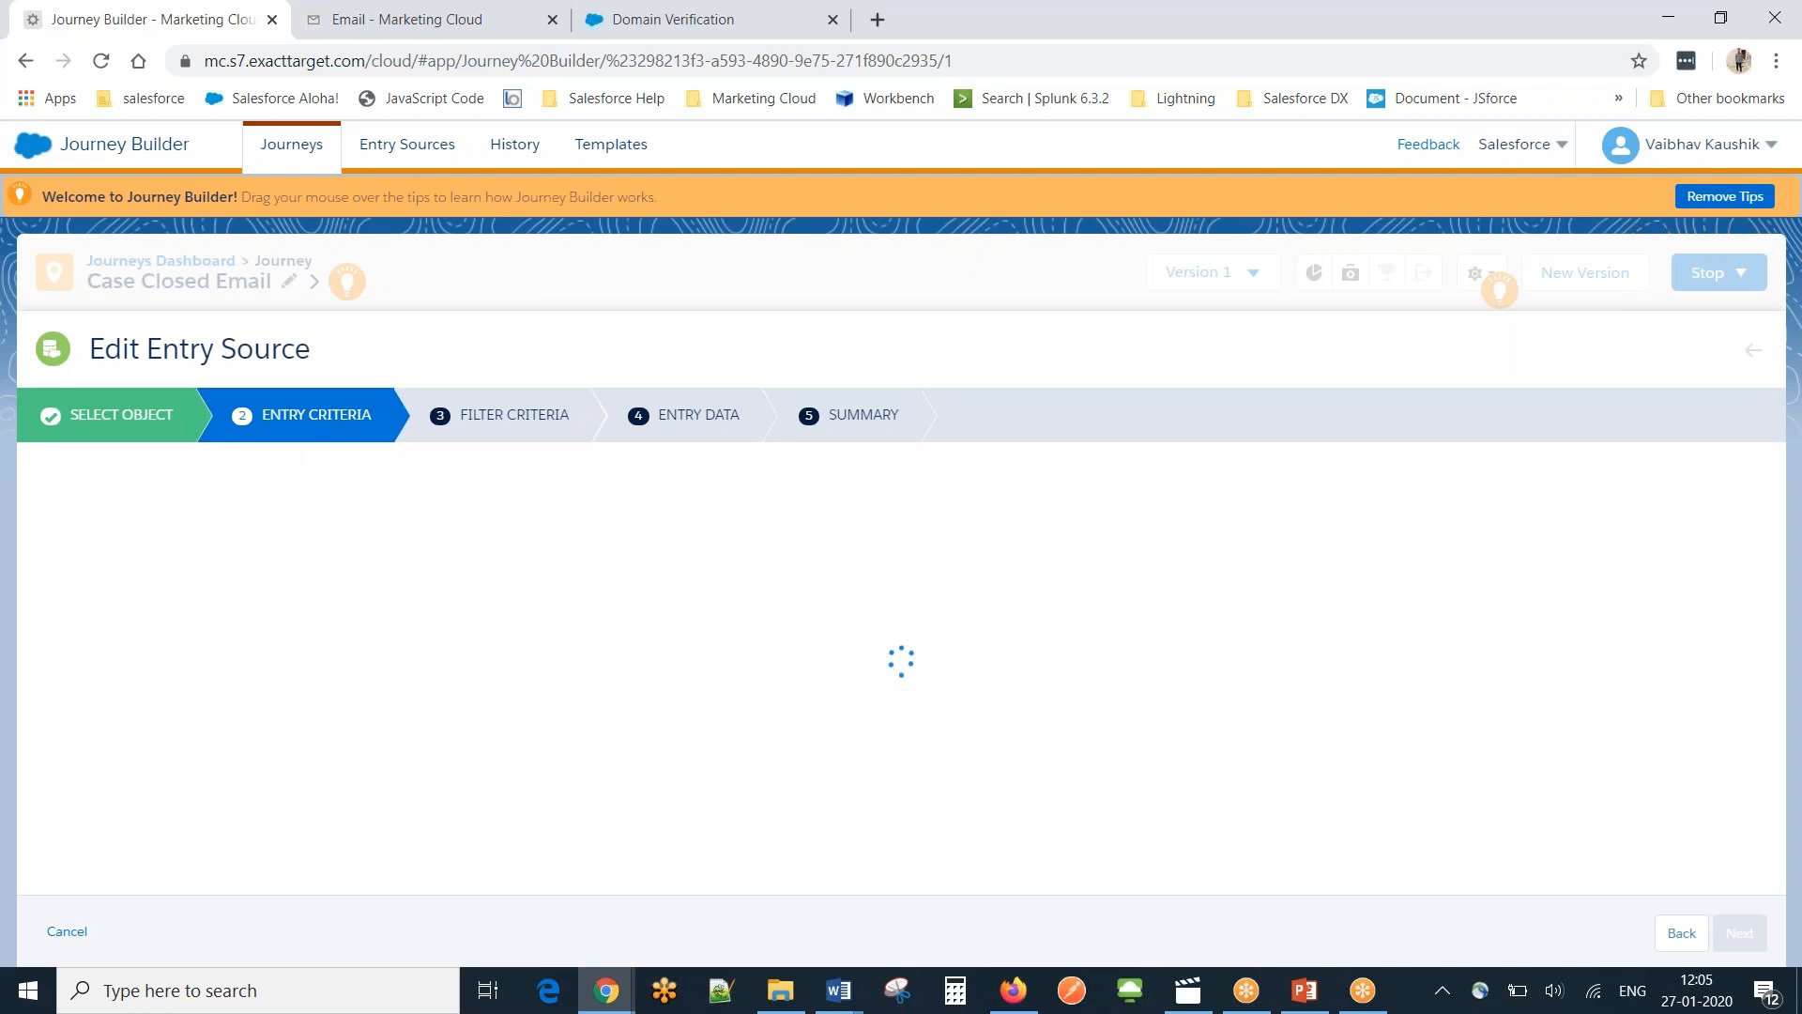
pyautogui.click(1776, 25)
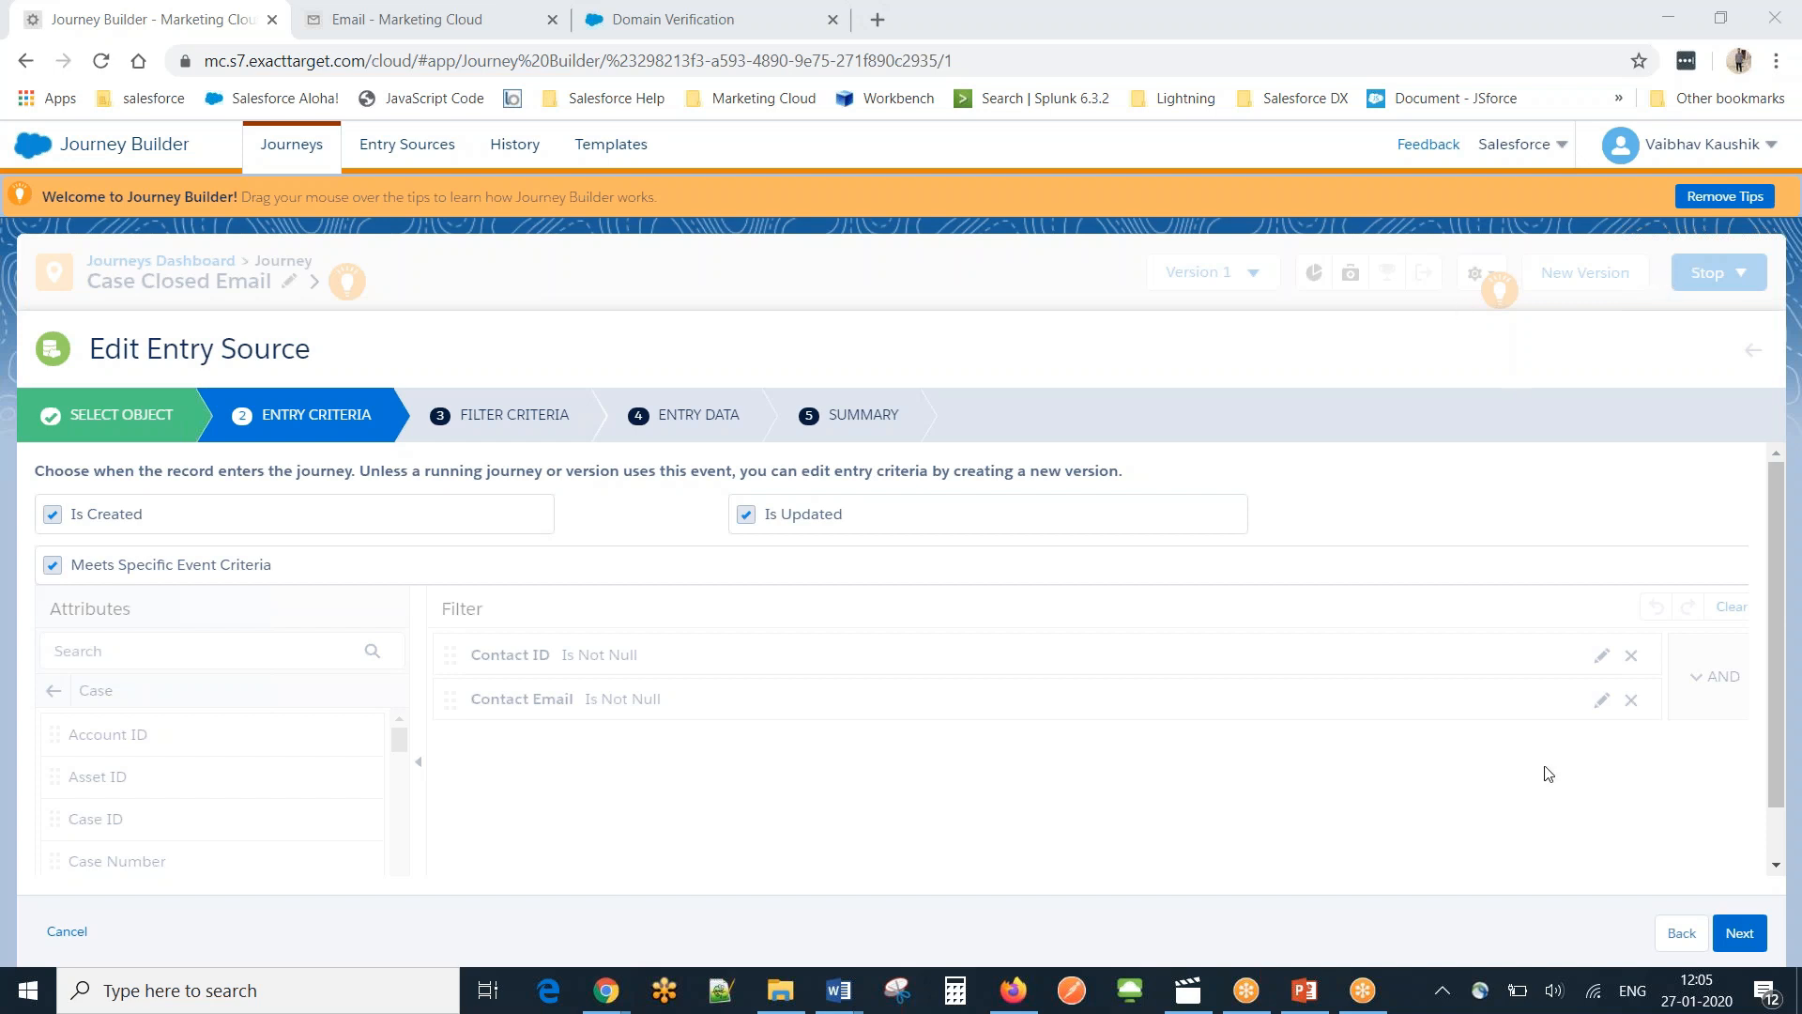
pyautogui.click(1681, 934)
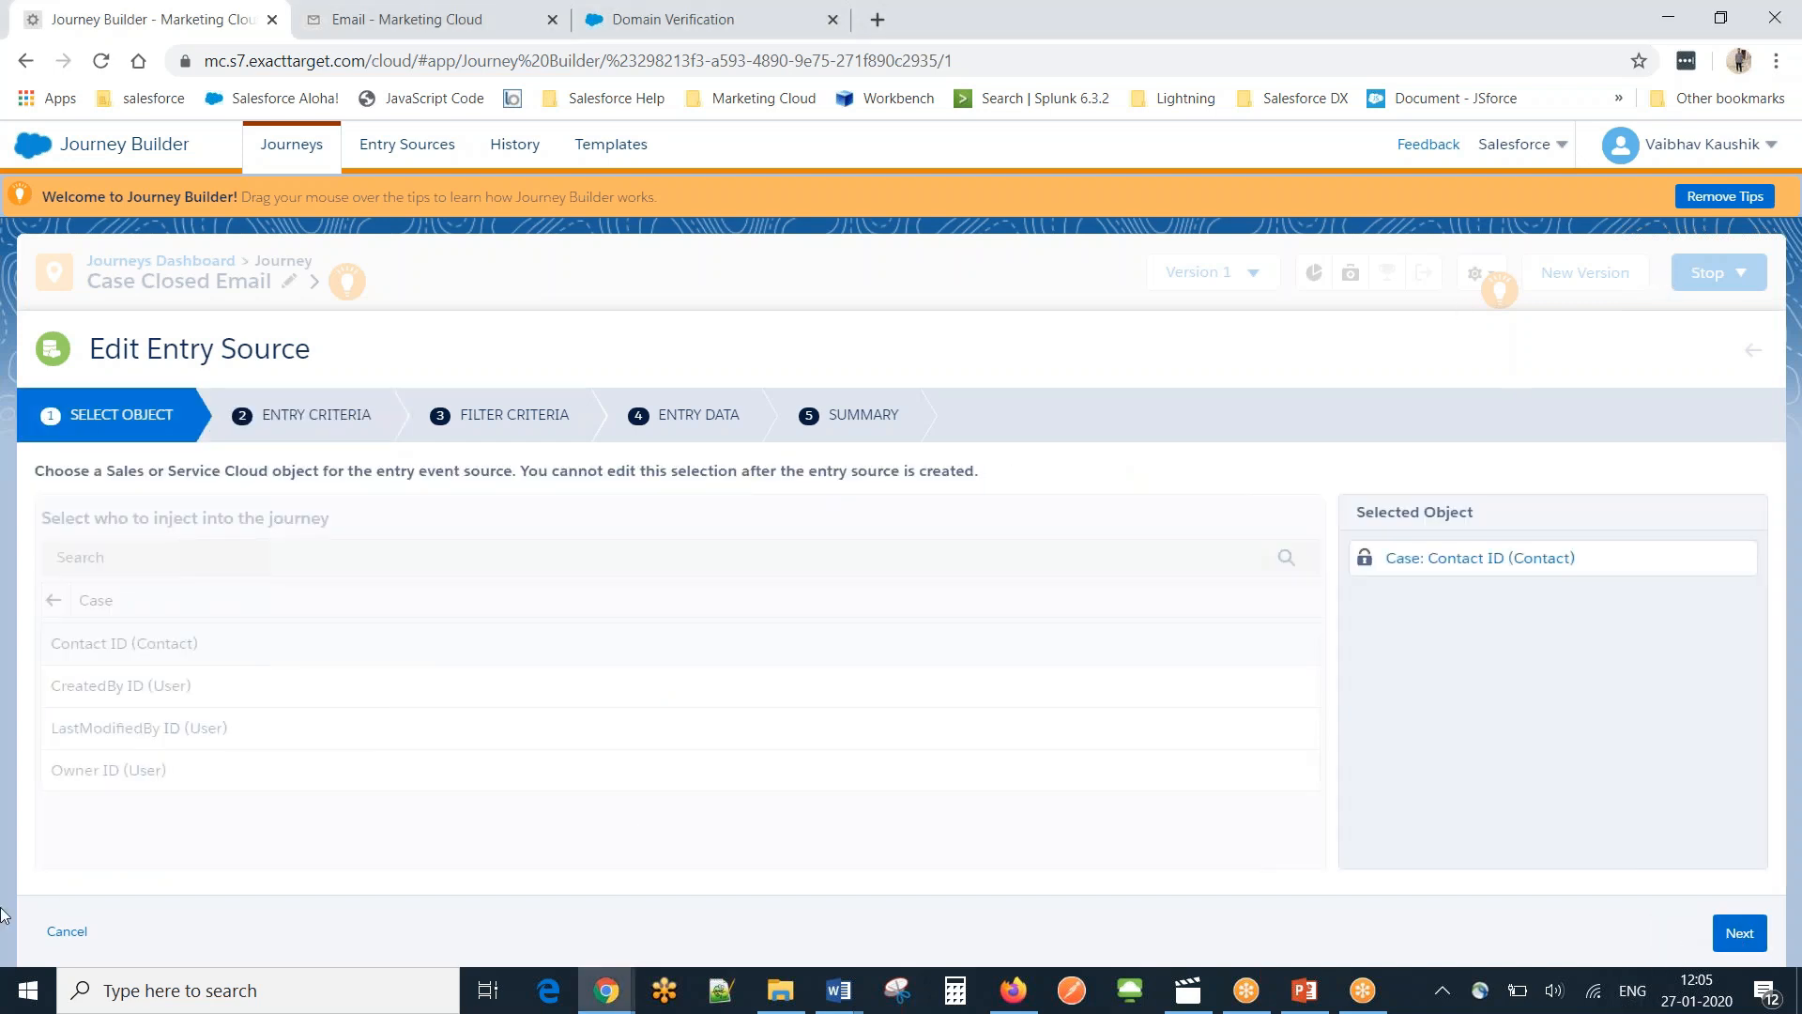
pyautogui.click(68, 931)
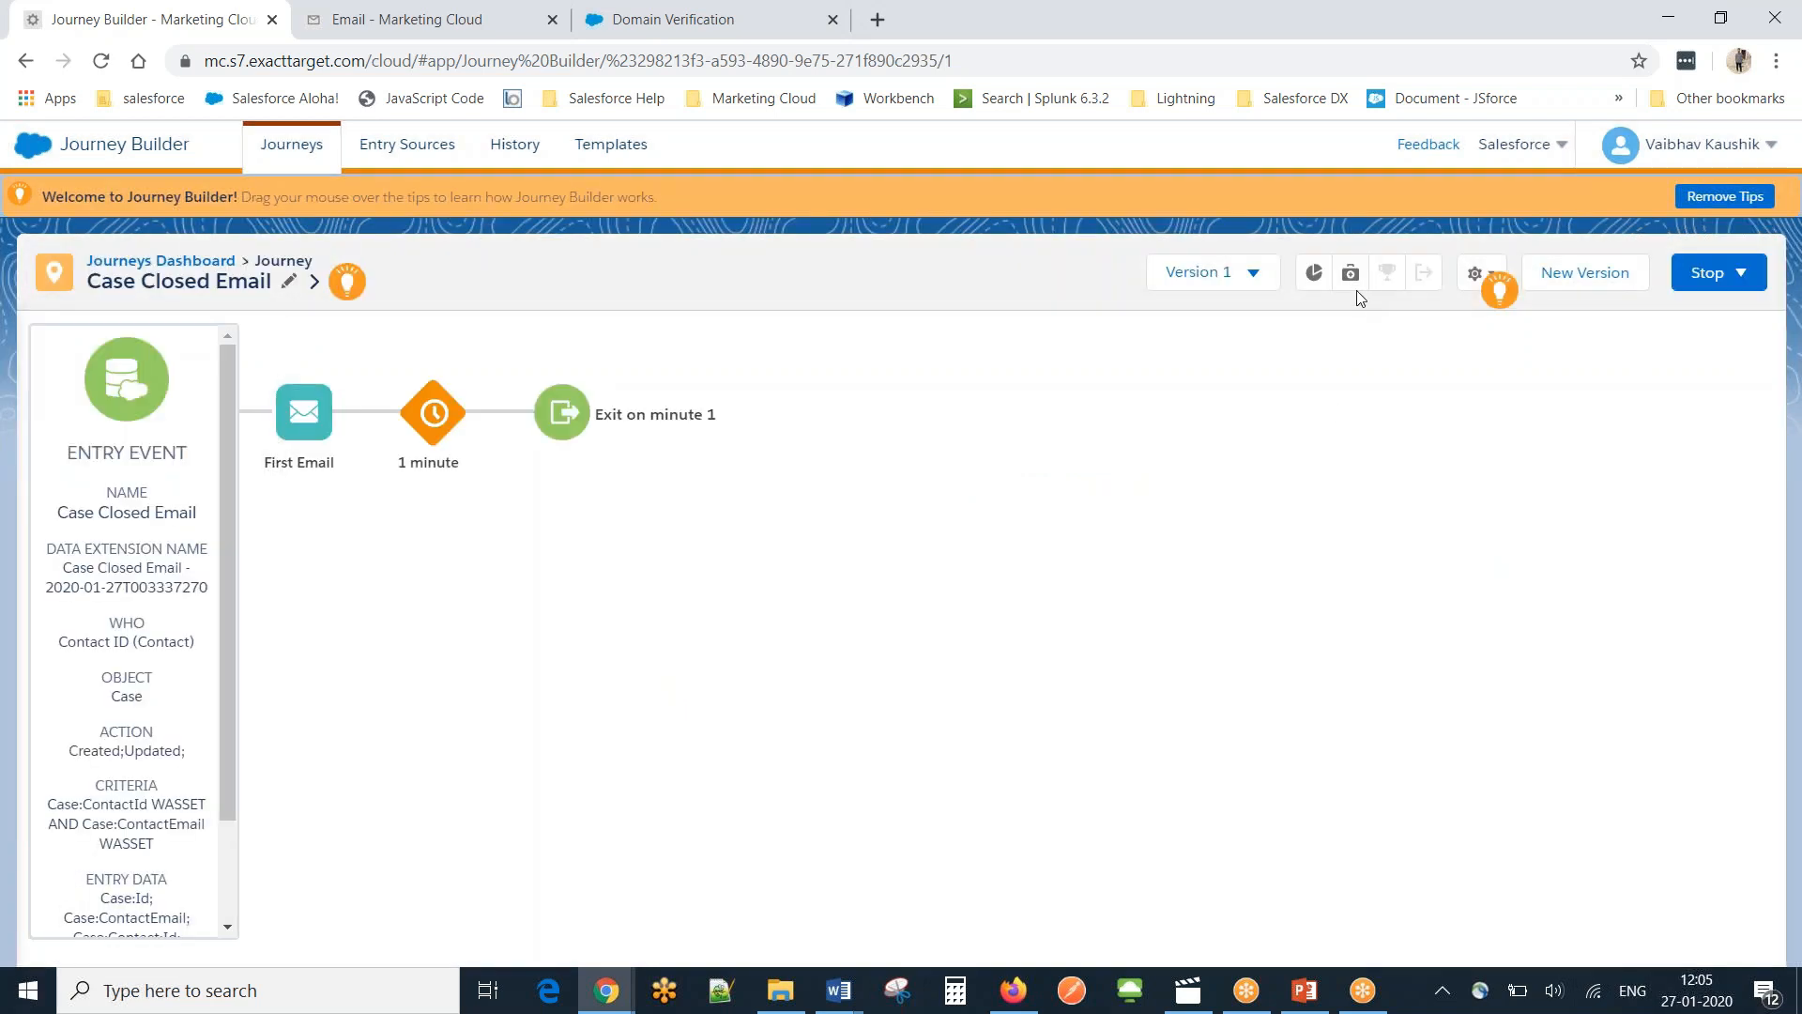
pyautogui.click(1256, 275)
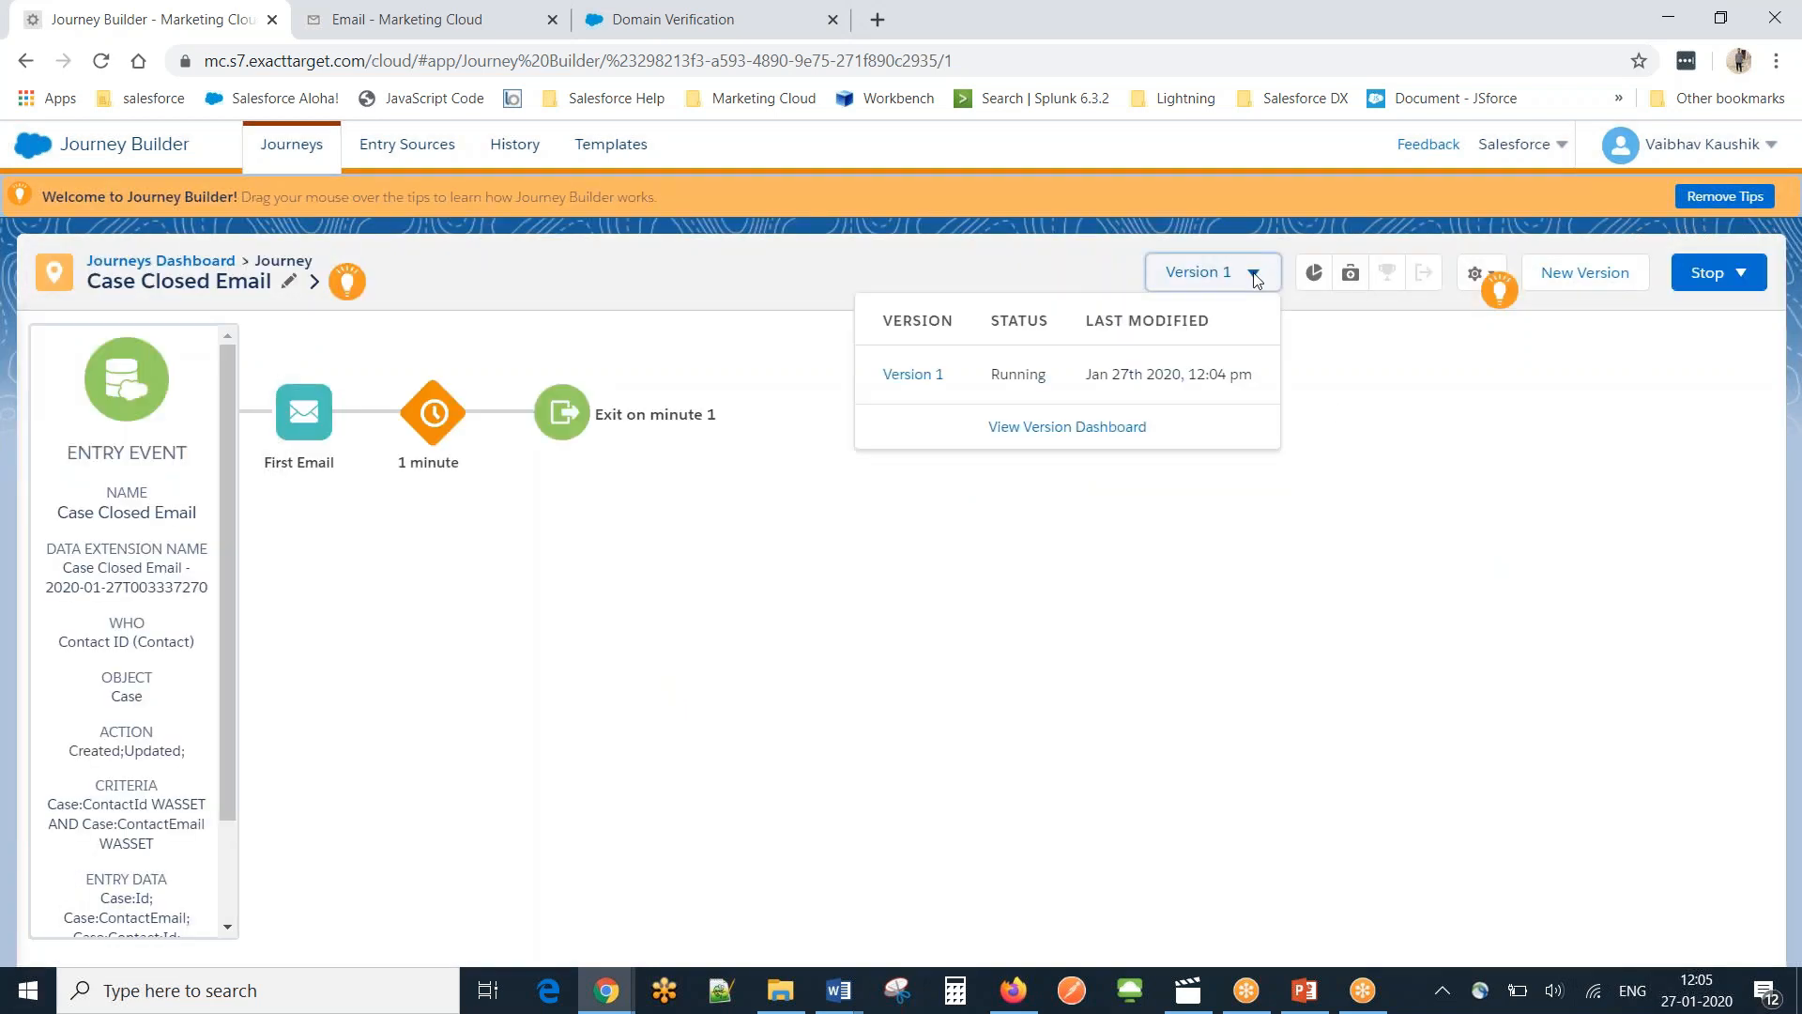
pyautogui.click(1599, 282)
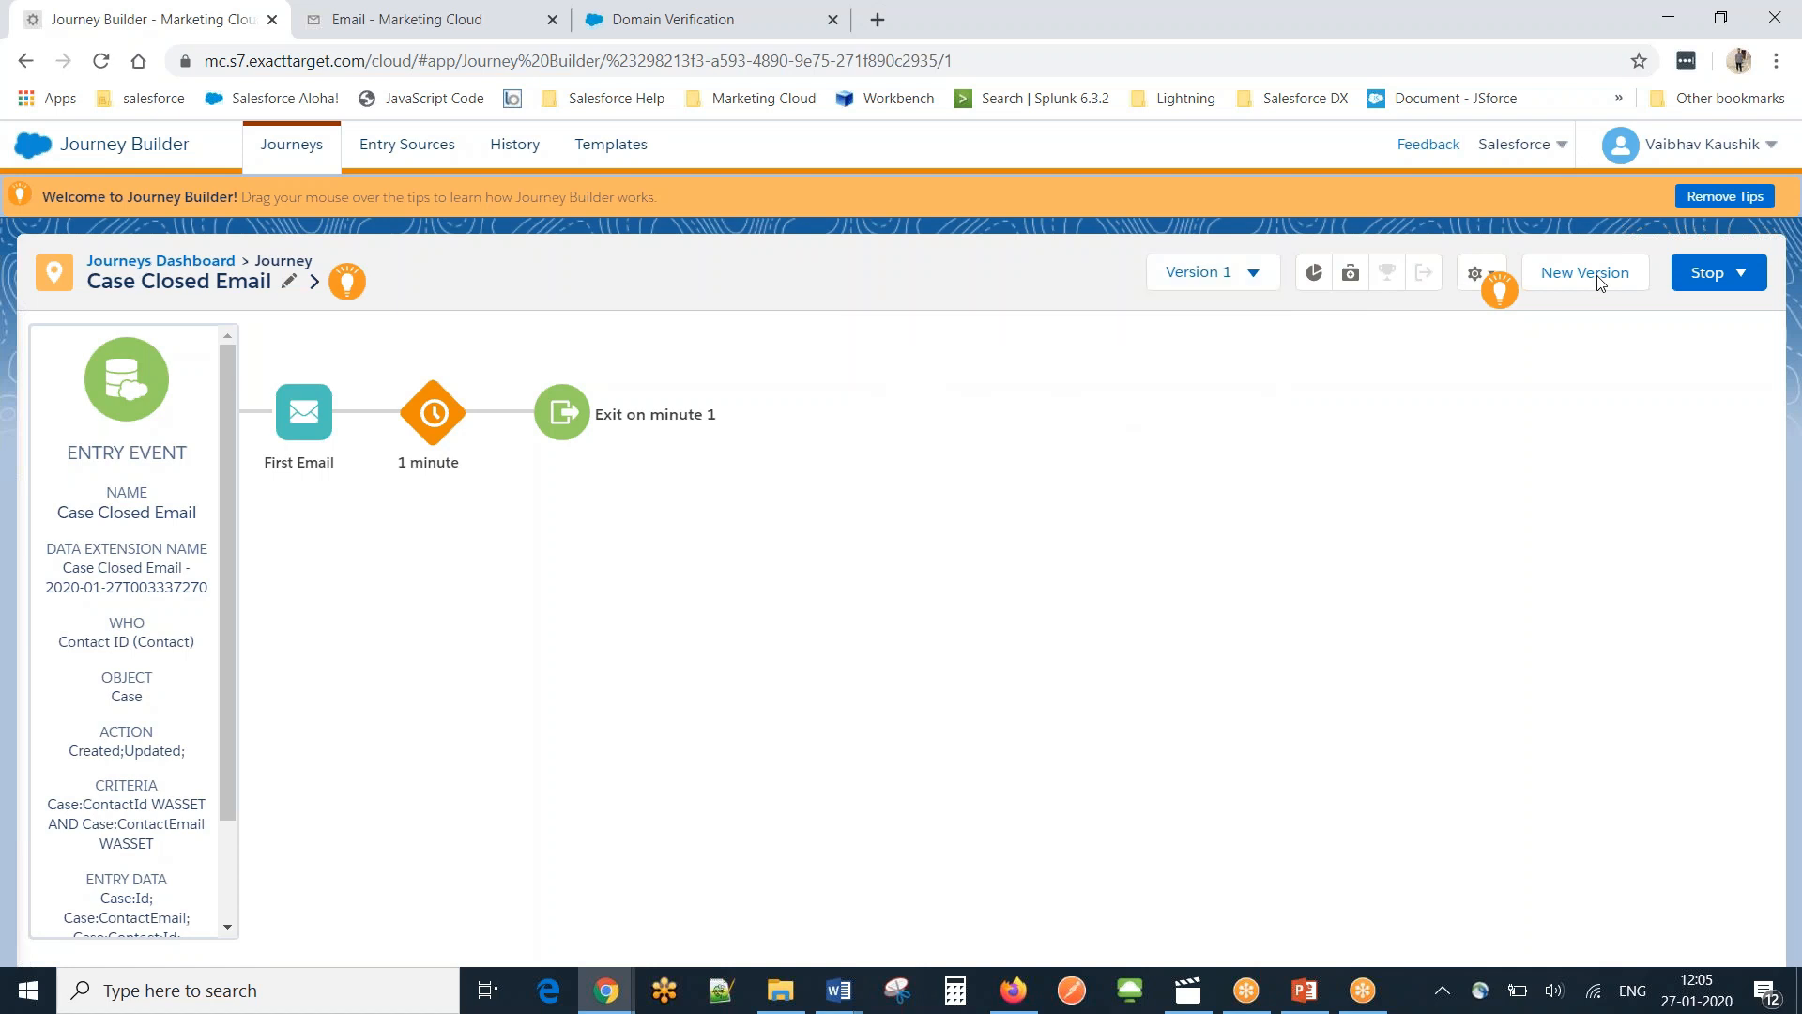
pyautogui.click(1579, 282)
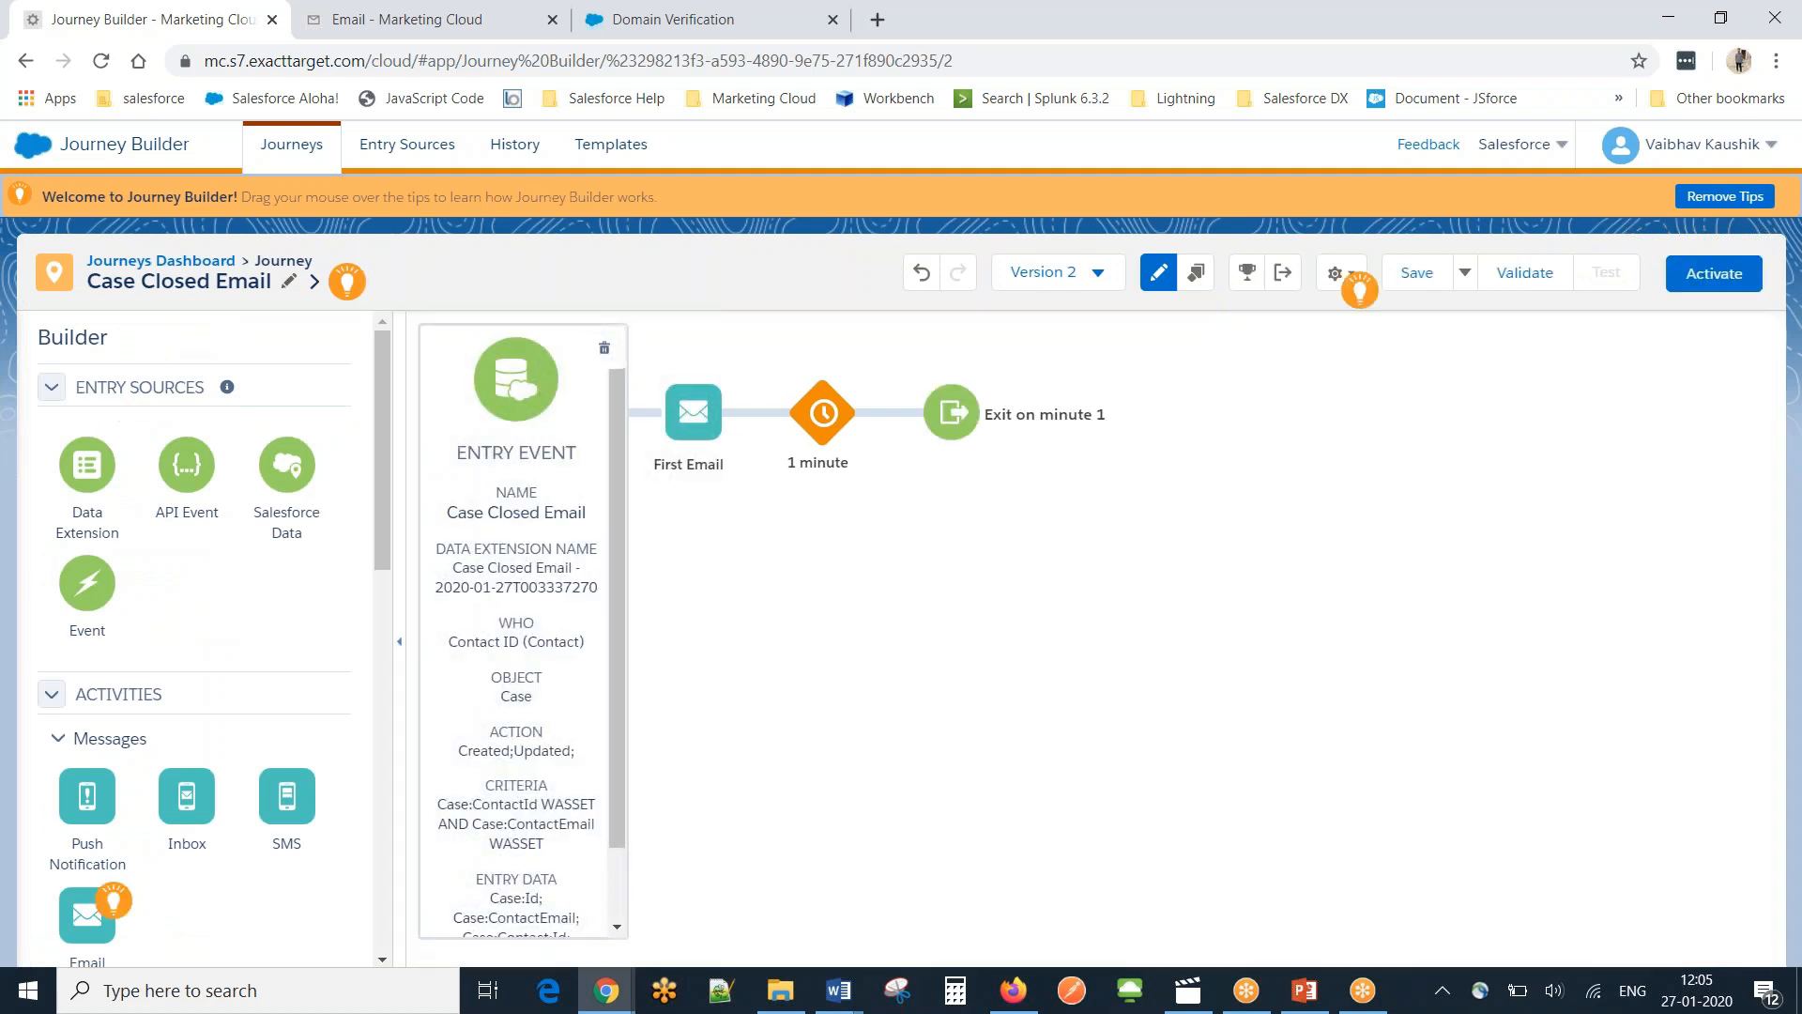
pyautogui.click(512, 577)
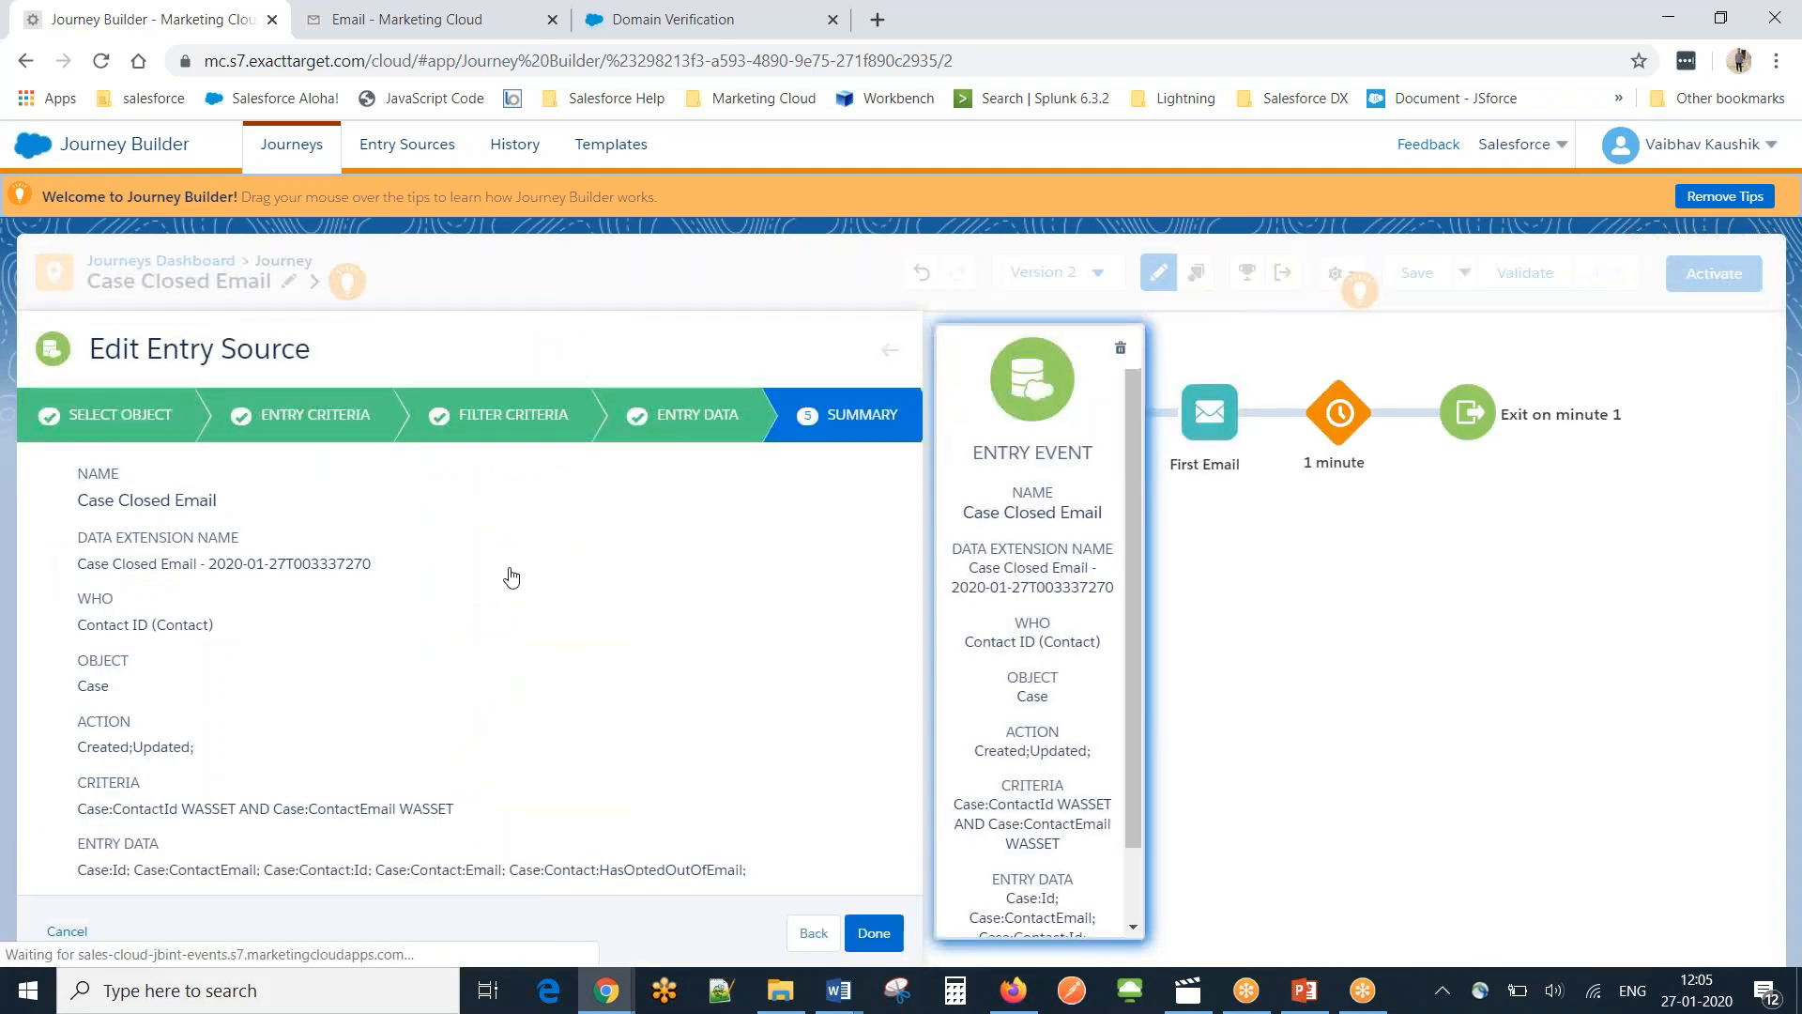
pyautogui.click(282, 418)
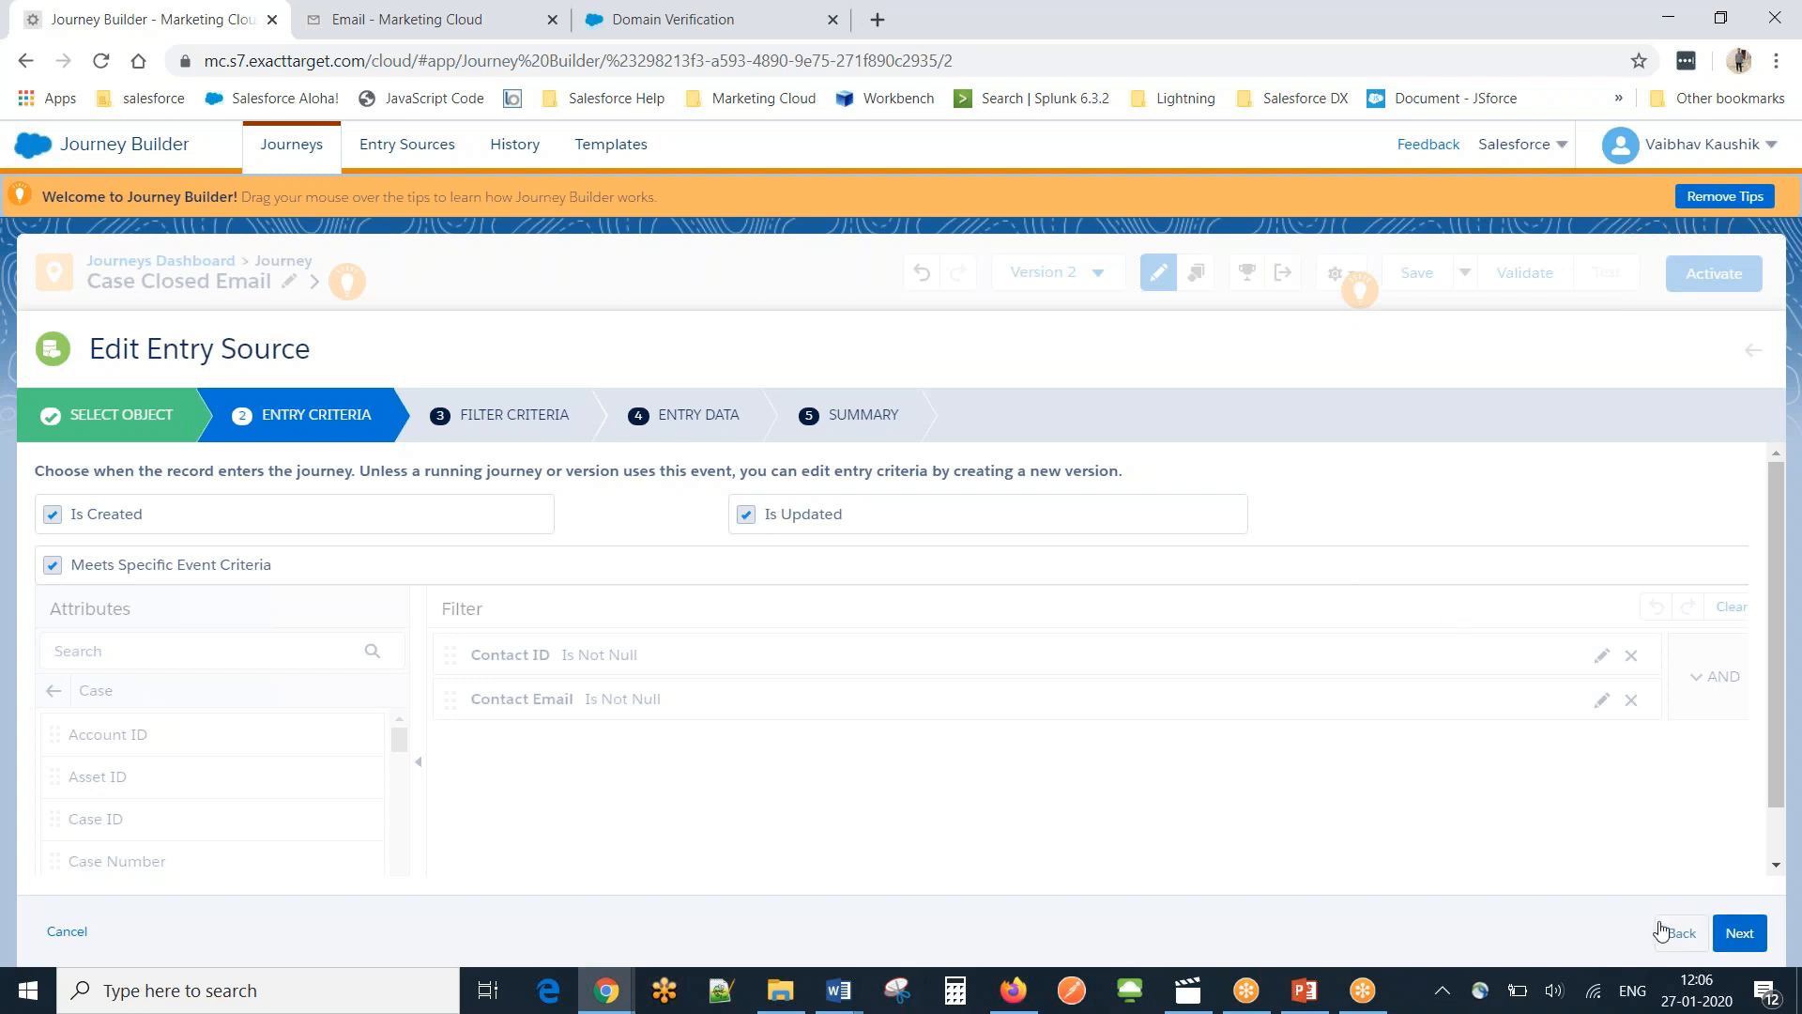
pyautogui.click(56, 933)
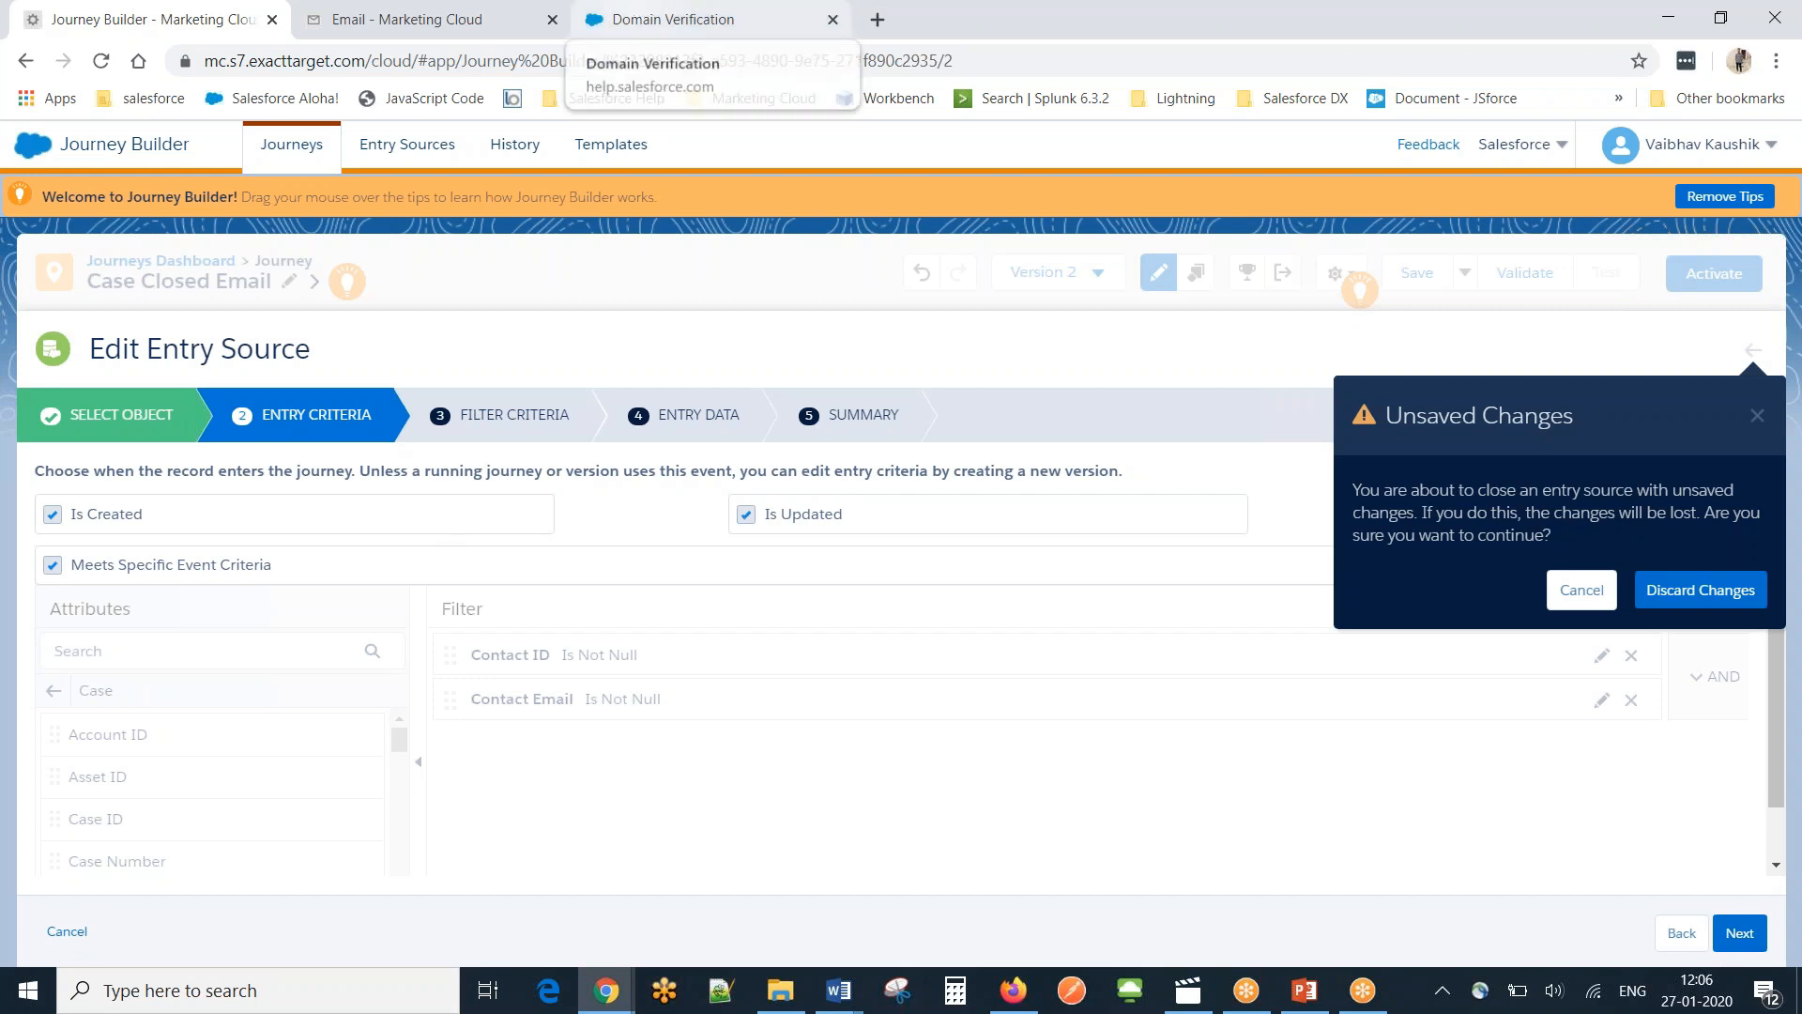
pyautogui.click(1688, 594)
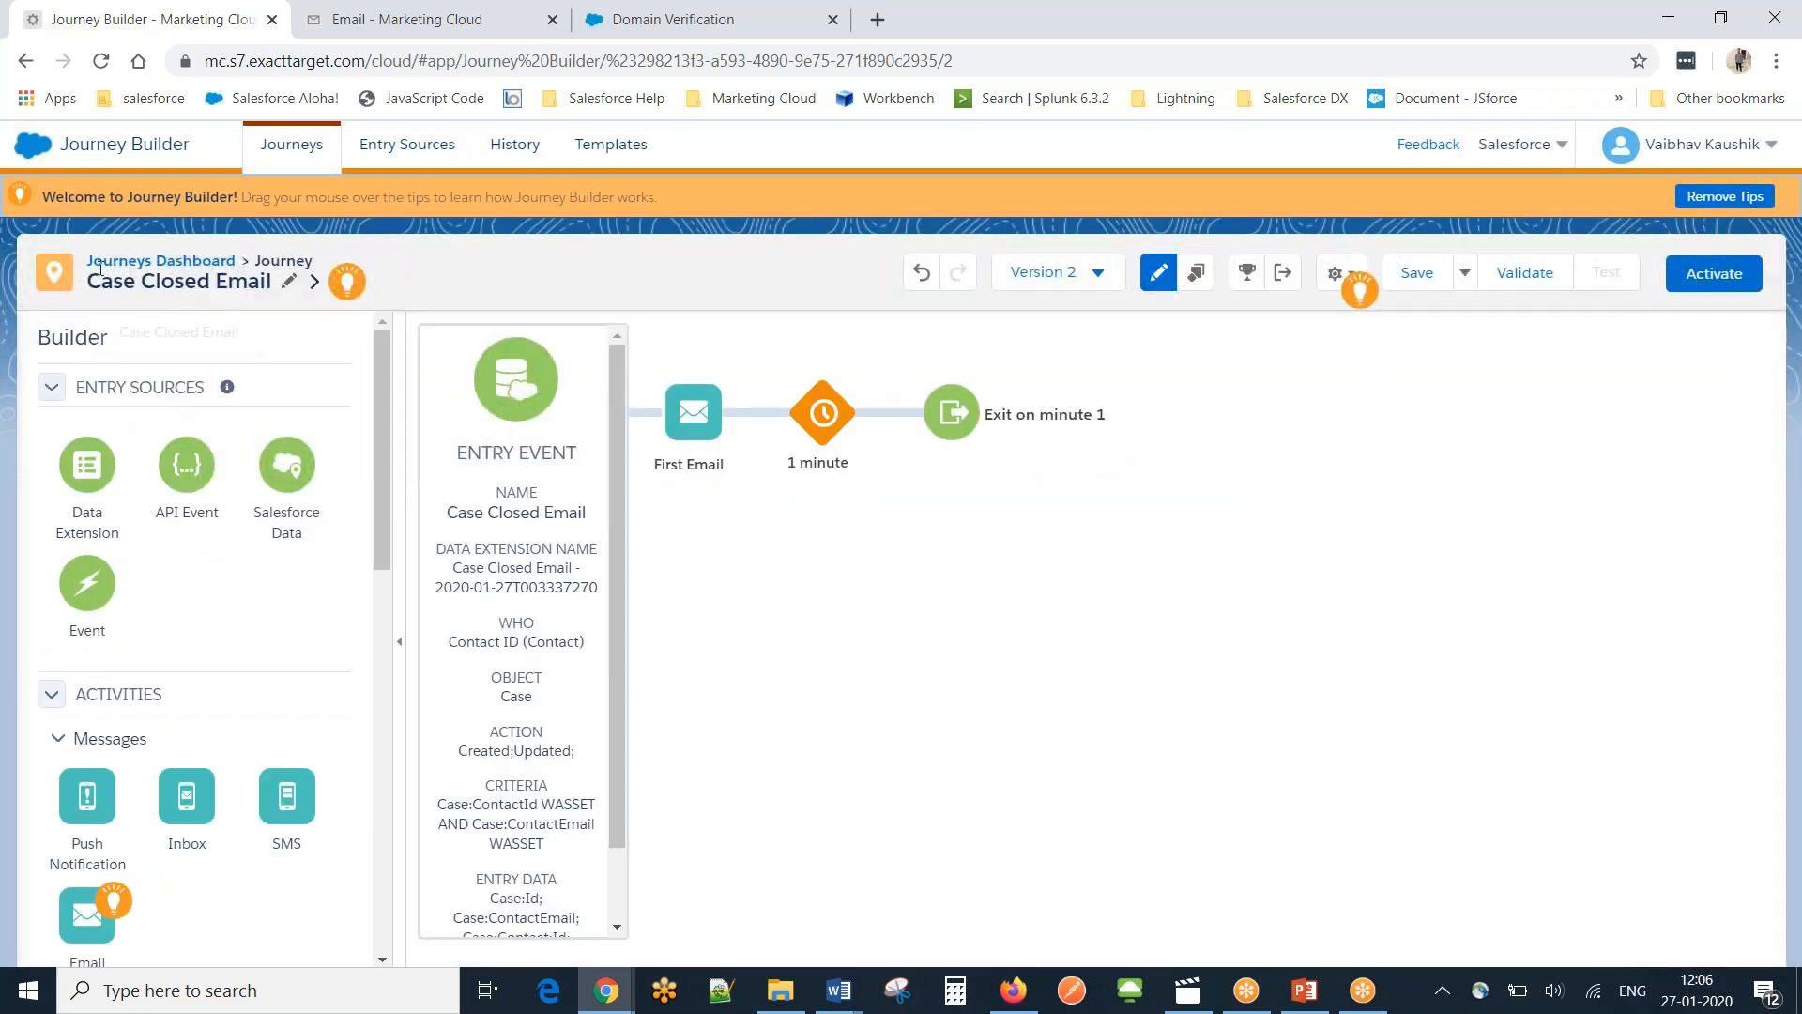
# Create a new journey from scratch and place a Salesforce Data entry source on it.
pyautogui.click(115, 266)
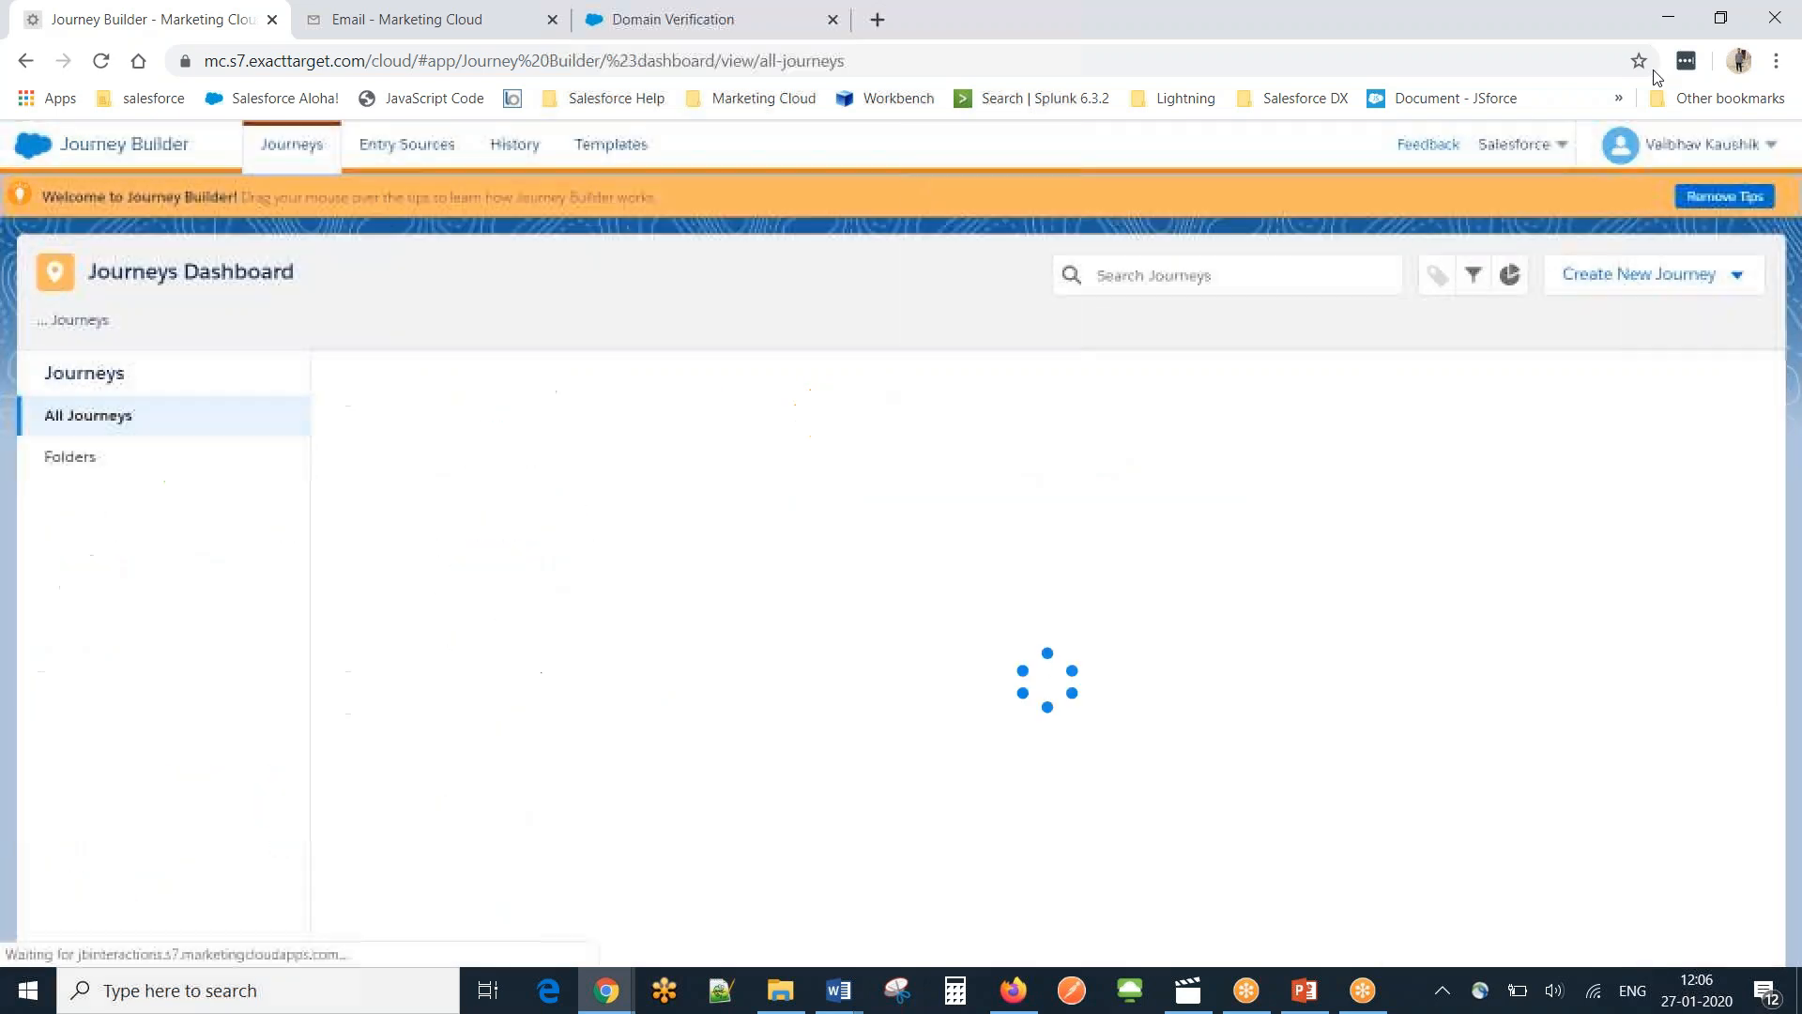
pyautogui.click(1774, 36)
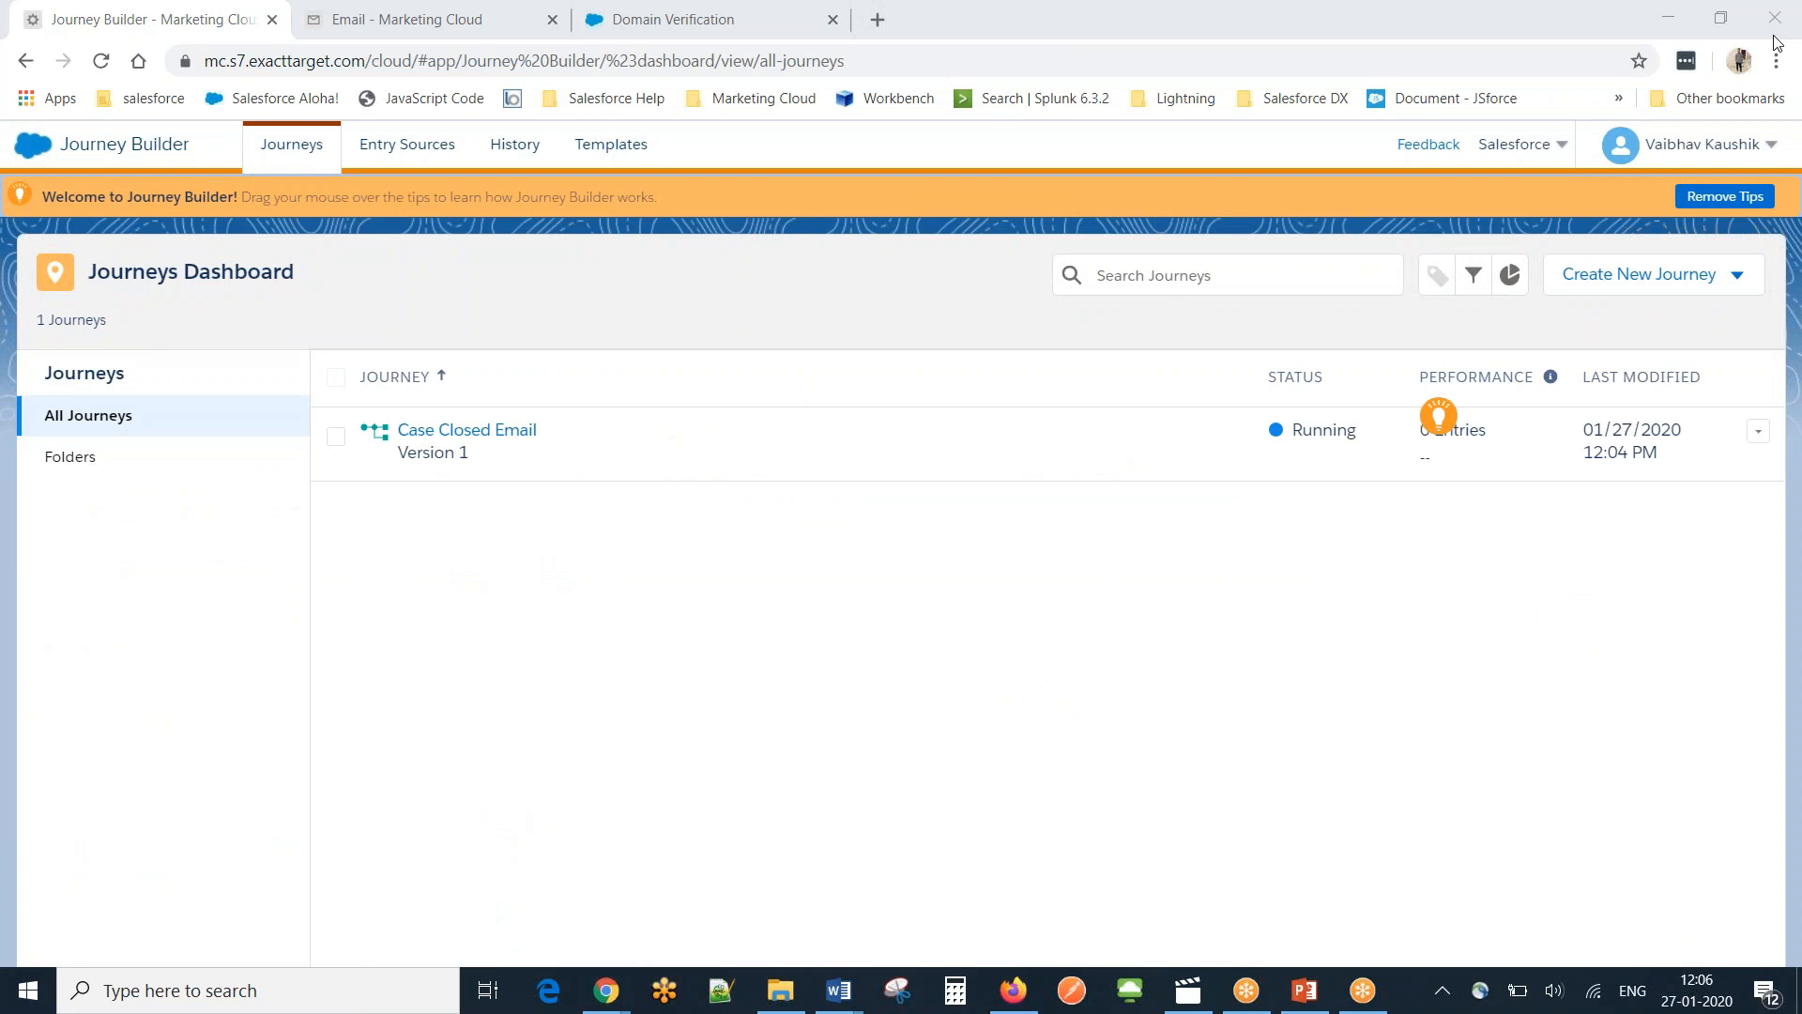
pyautogui.click(942, 283)
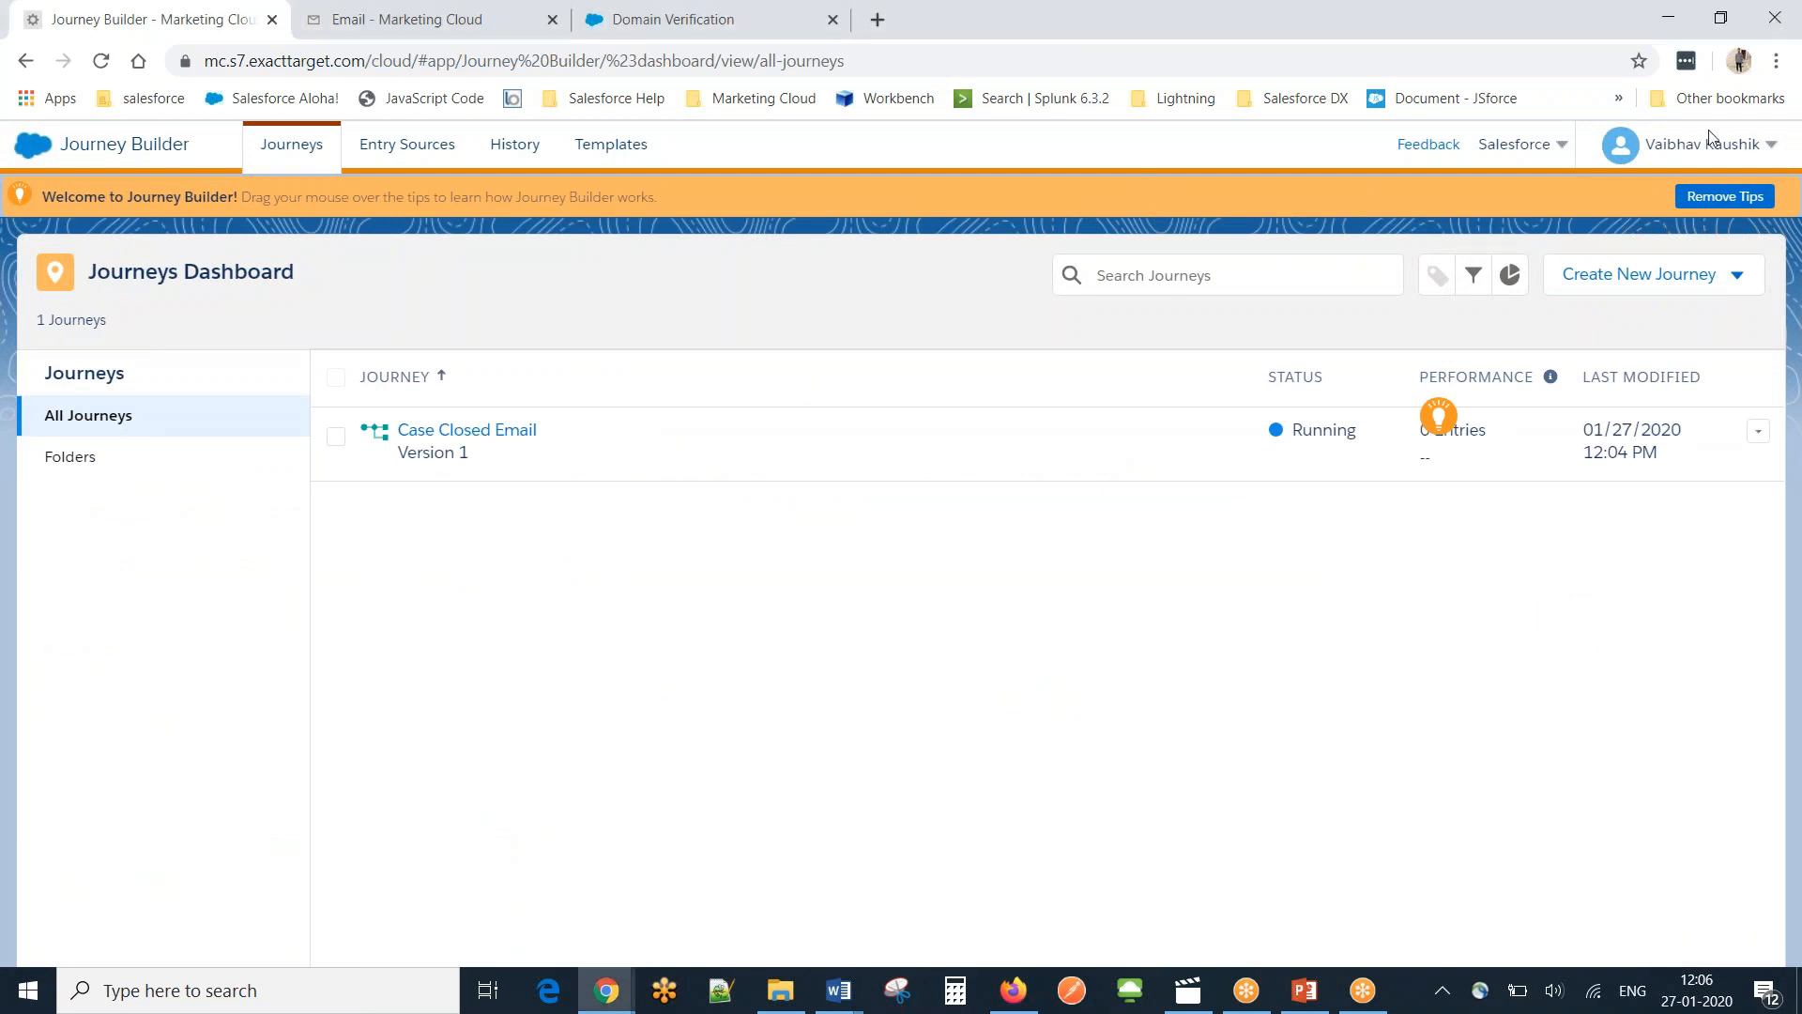
pyautogui.click(1774, 56)
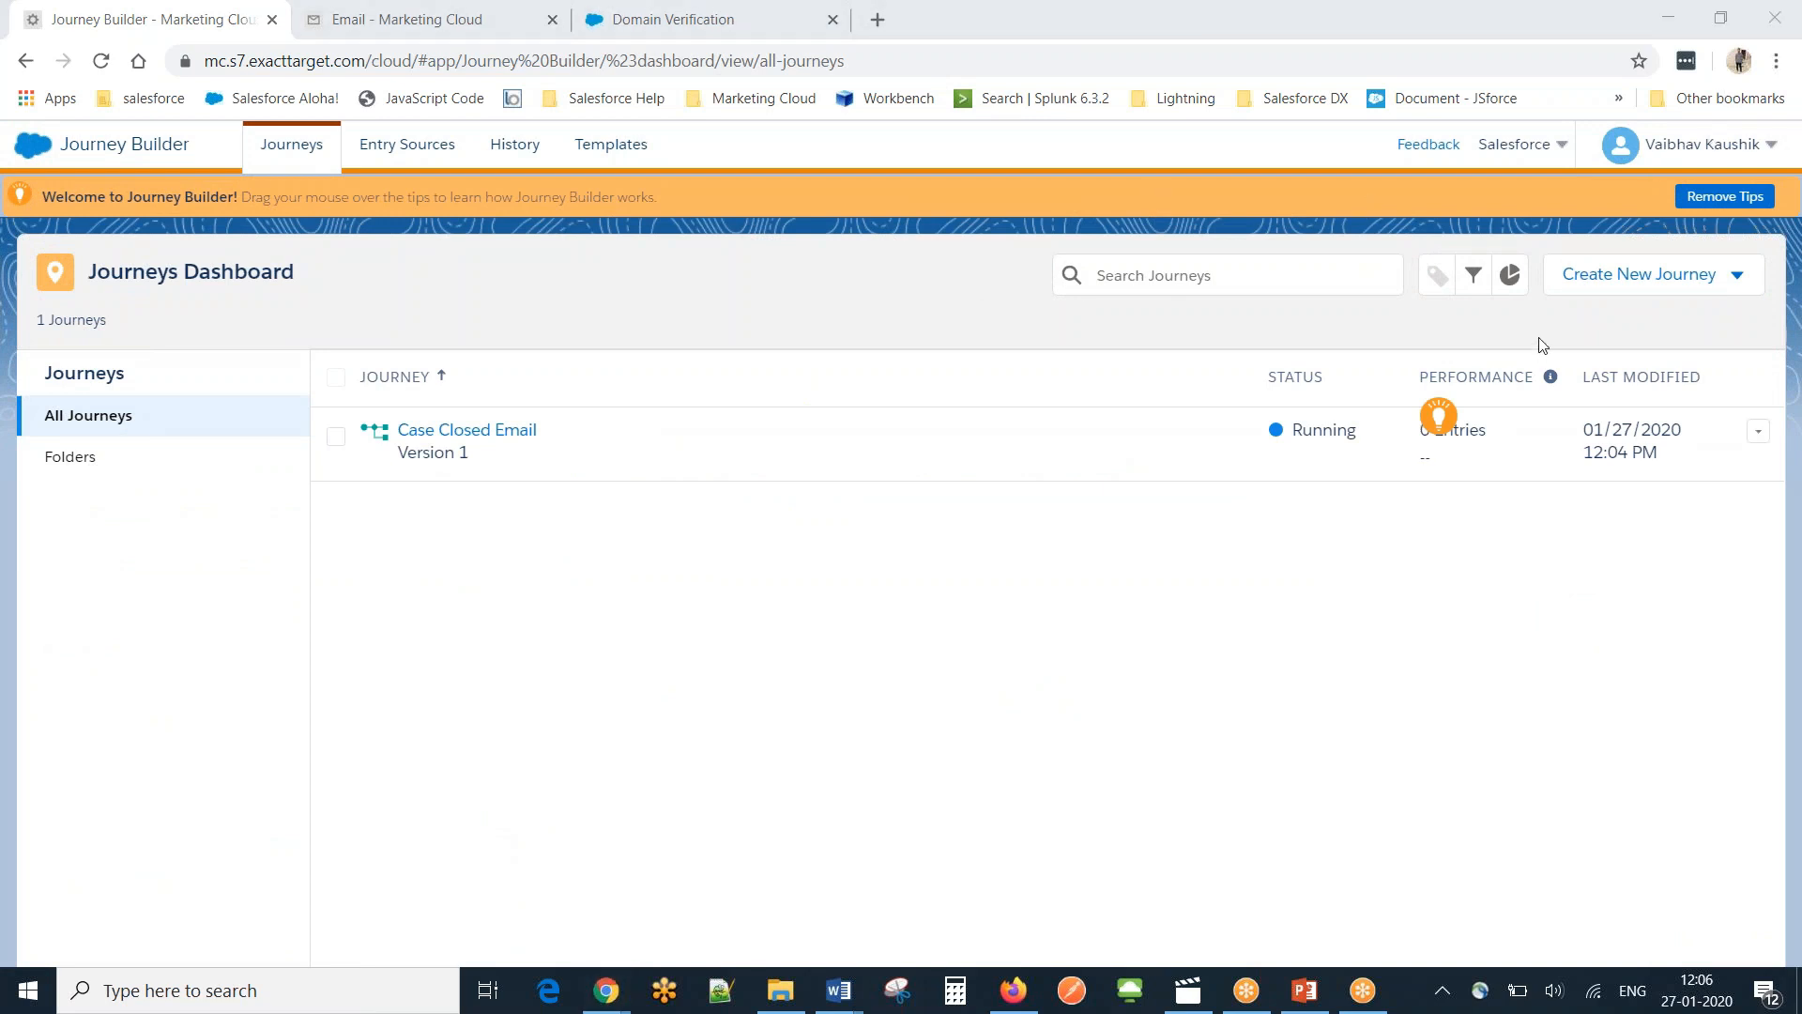
pyautogui.click(1611, 282)
pyautogui.click(1611, 318)
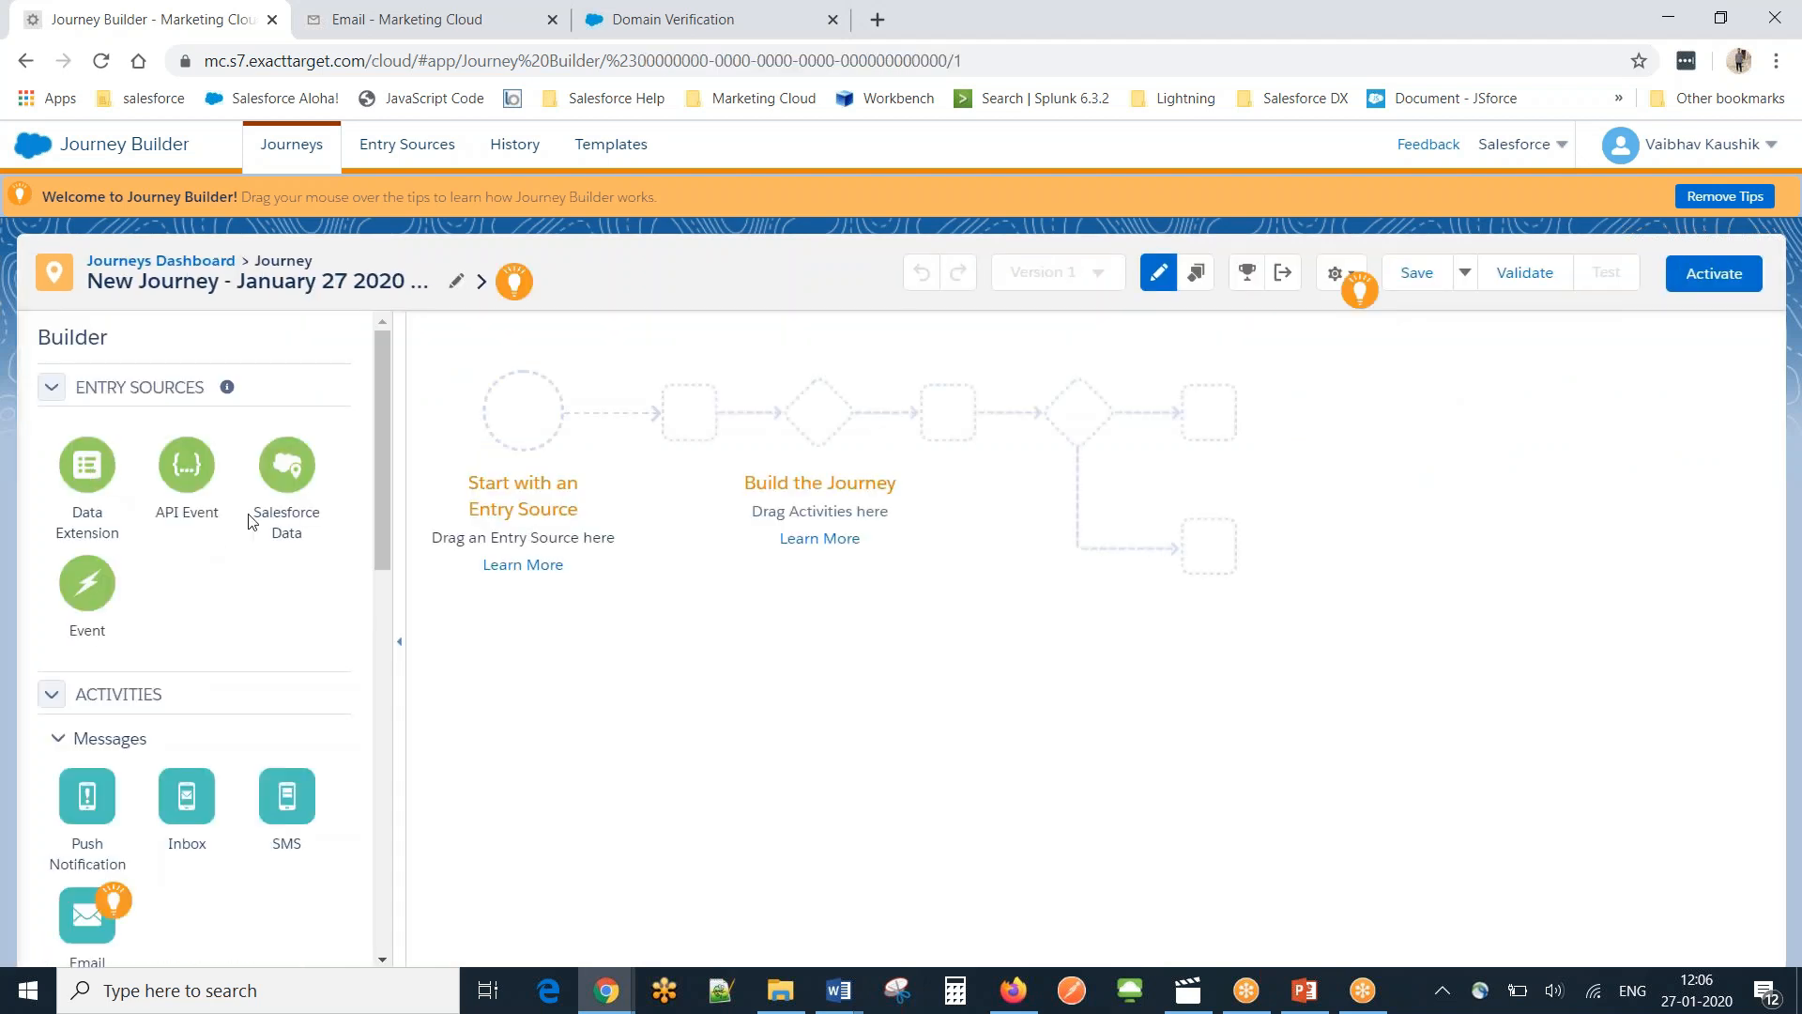
pyautogui.moveTo(275, 494); pyautogui.dragTo(563, 467)
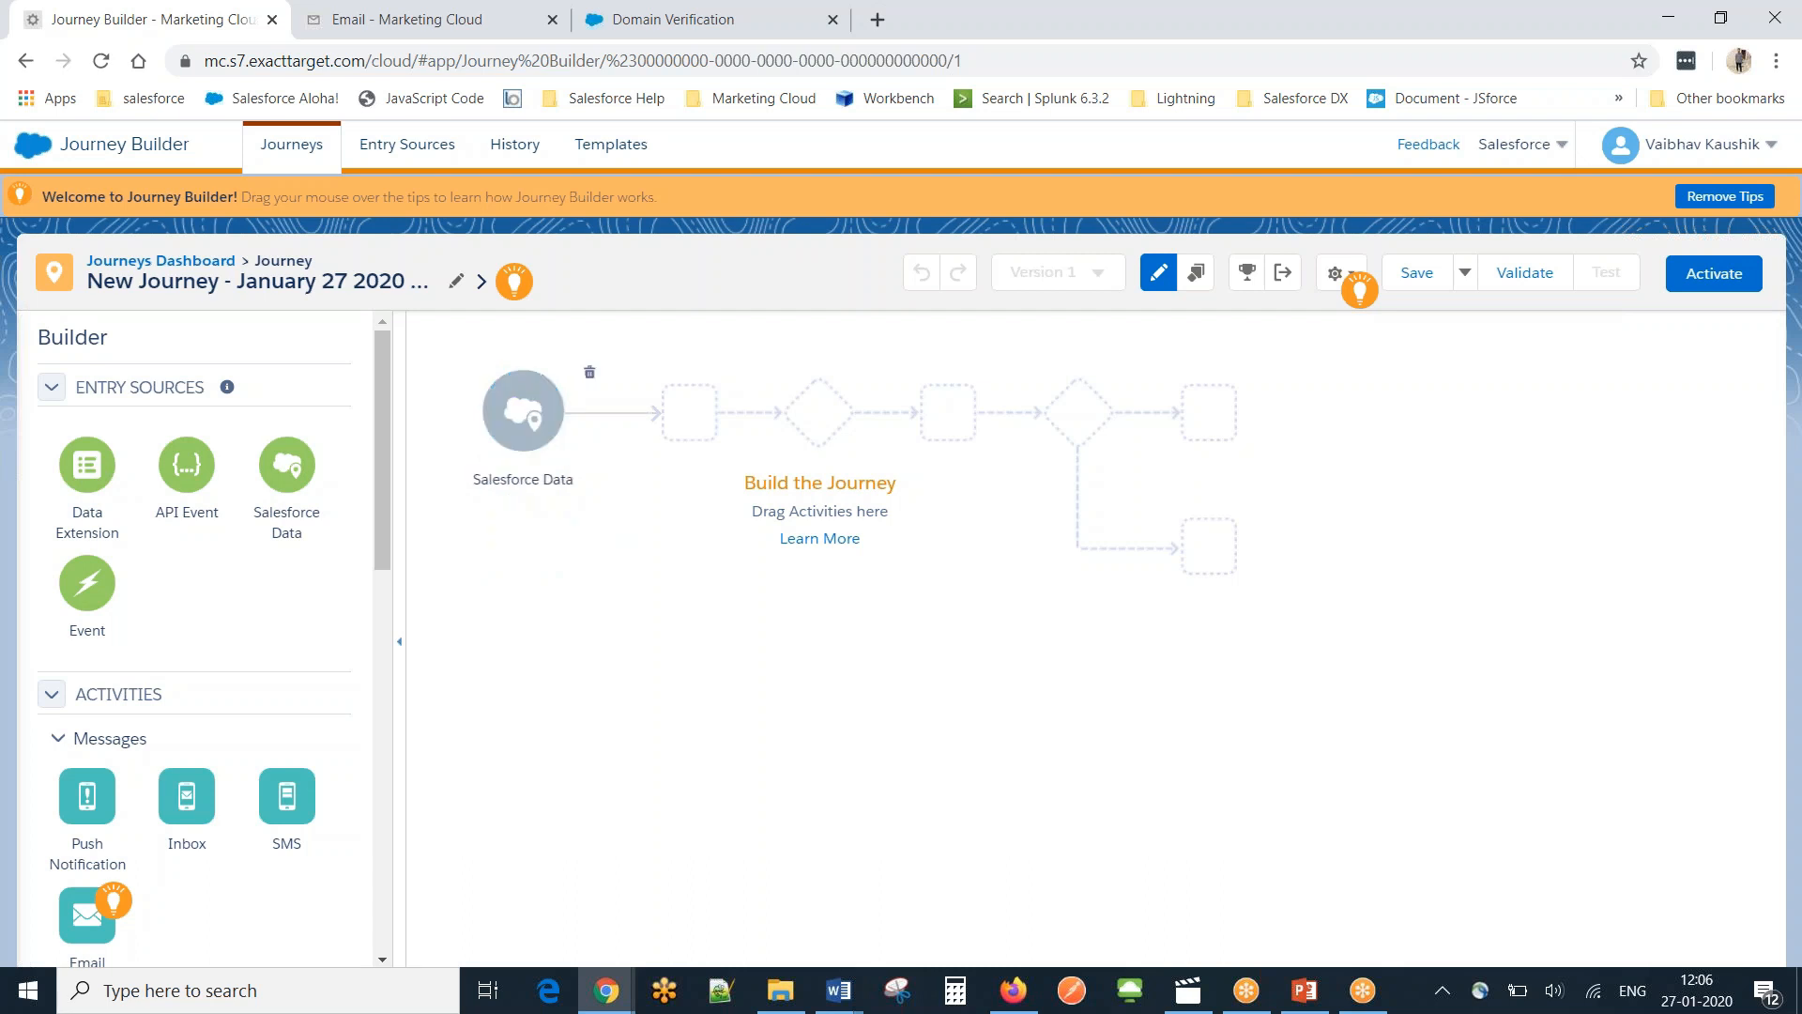
# Configure the entry source for the Case object, entering by Contact ID (Contact).
pyautogui.click(1776, 38)
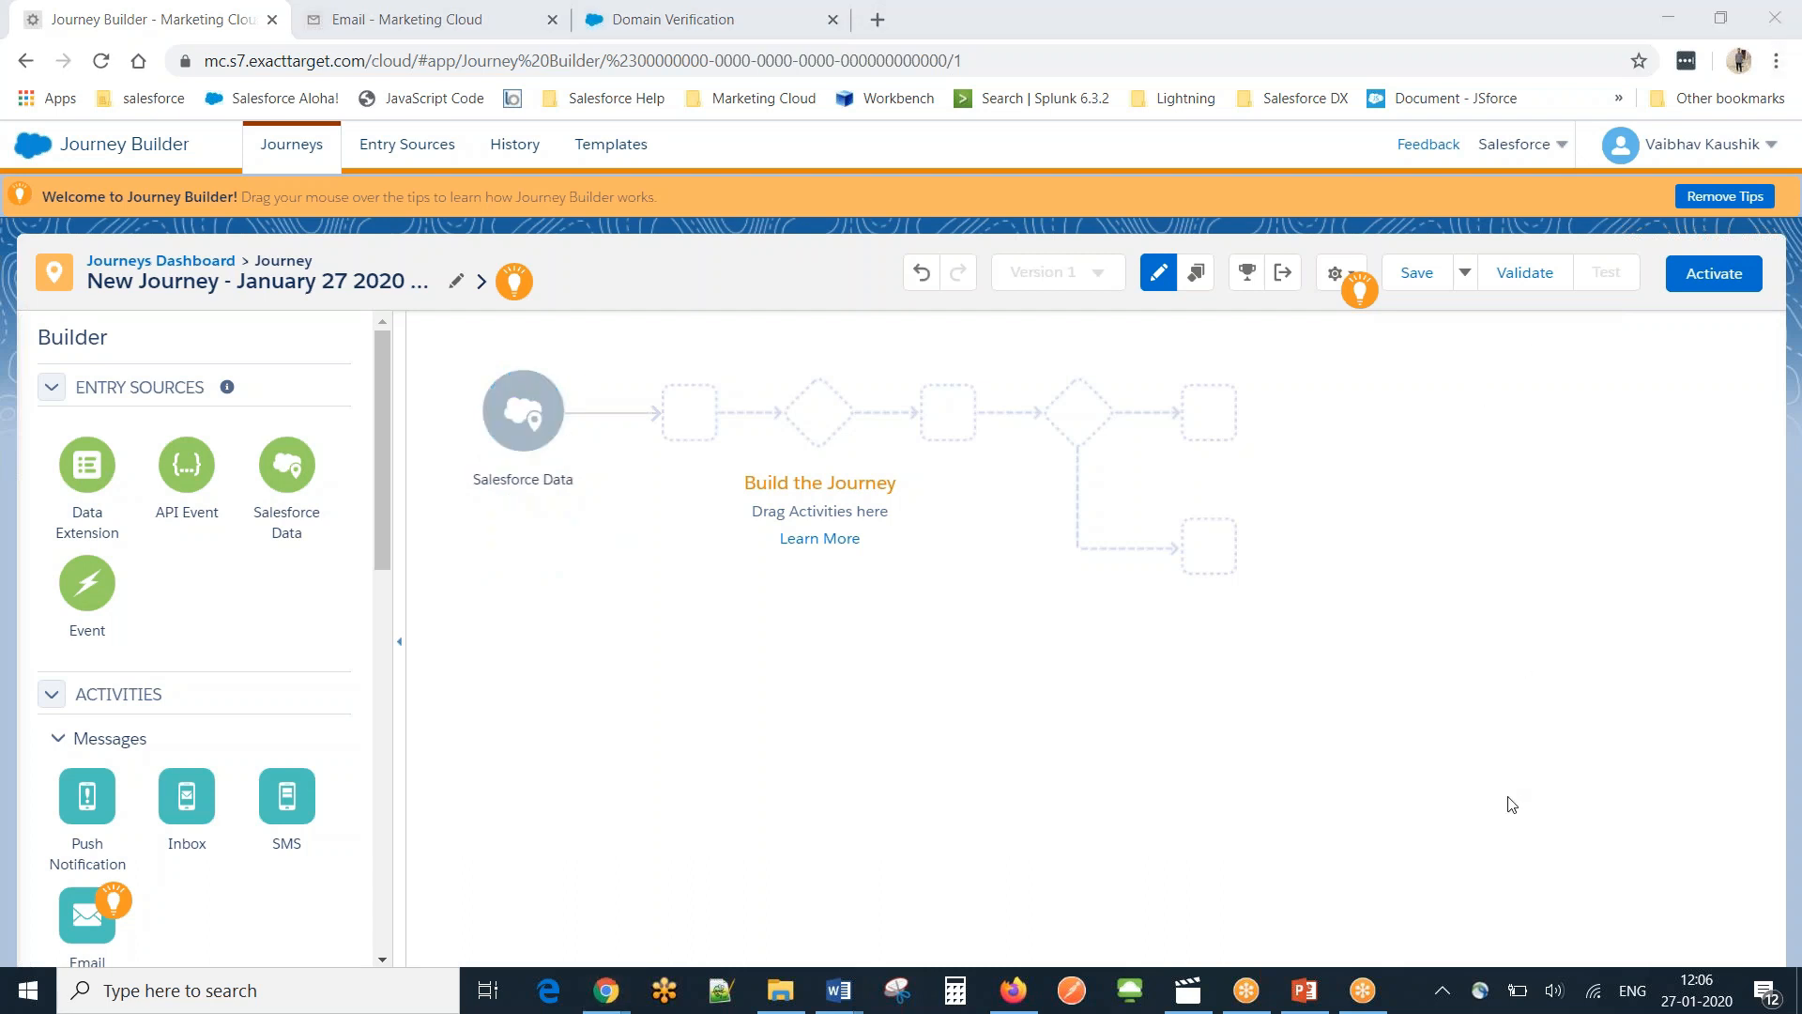
pyautogui.click(472, 424)
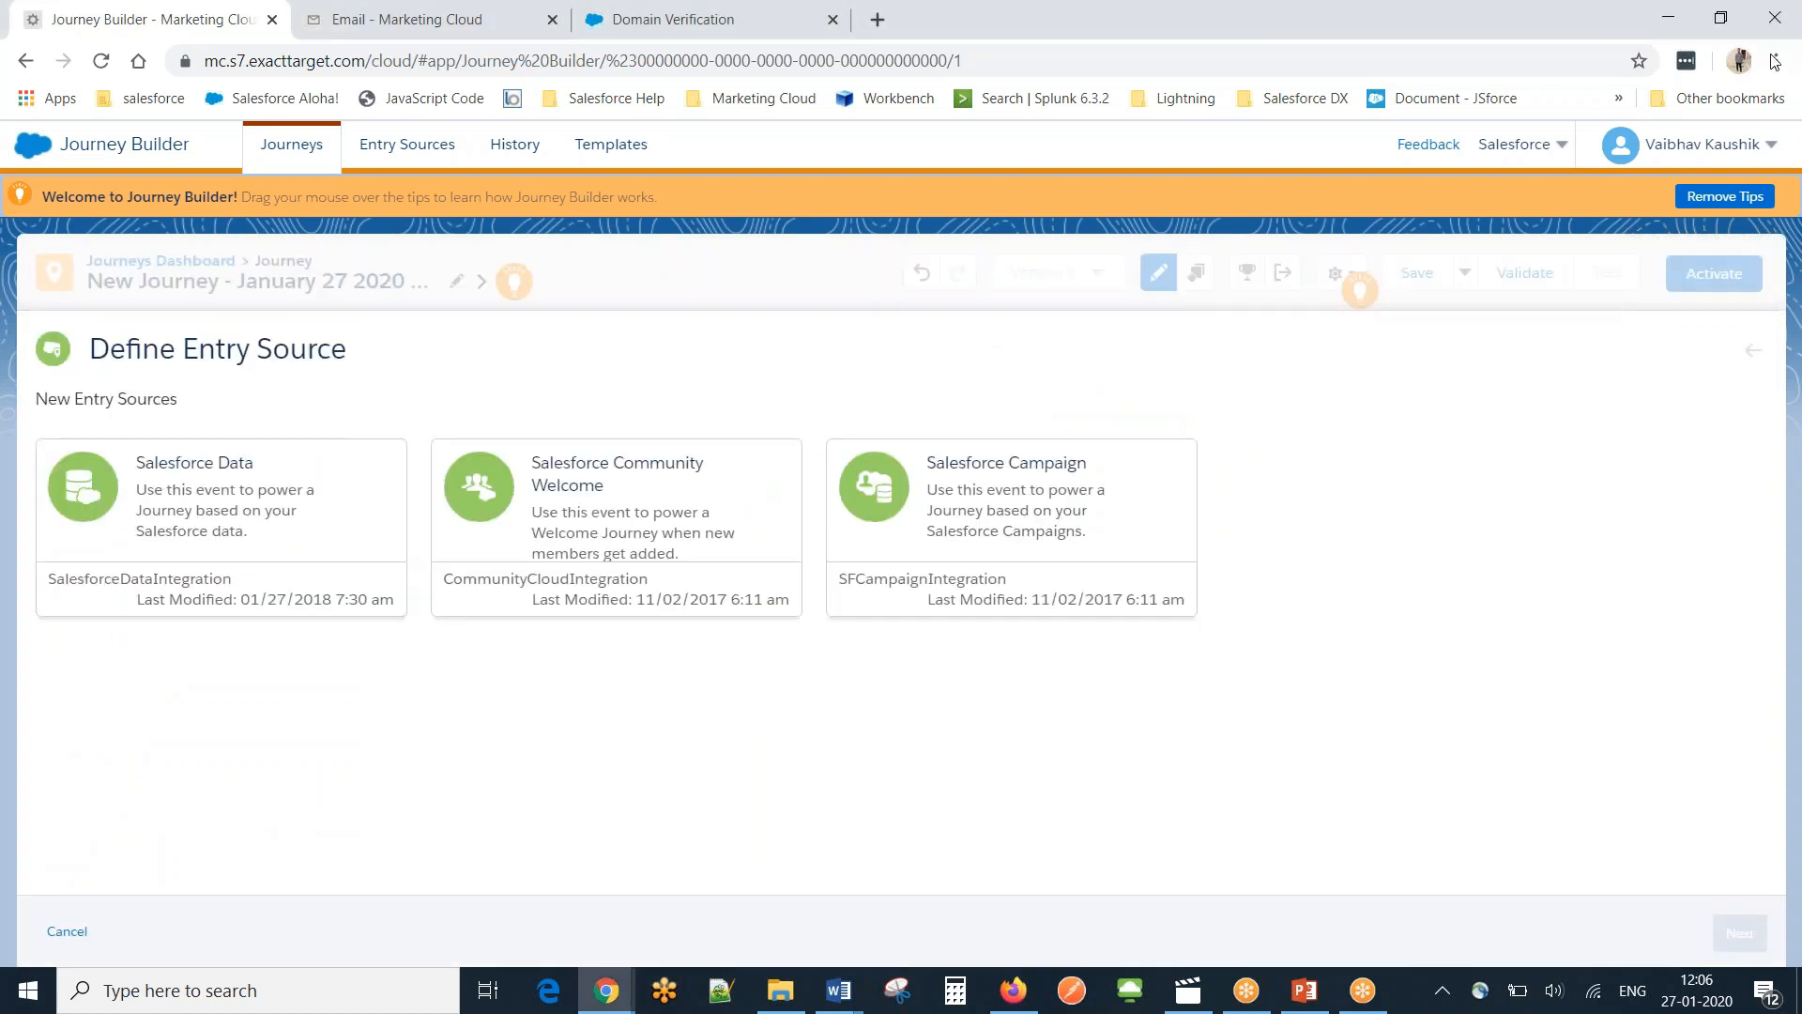
pyautogui.click(176, 508)
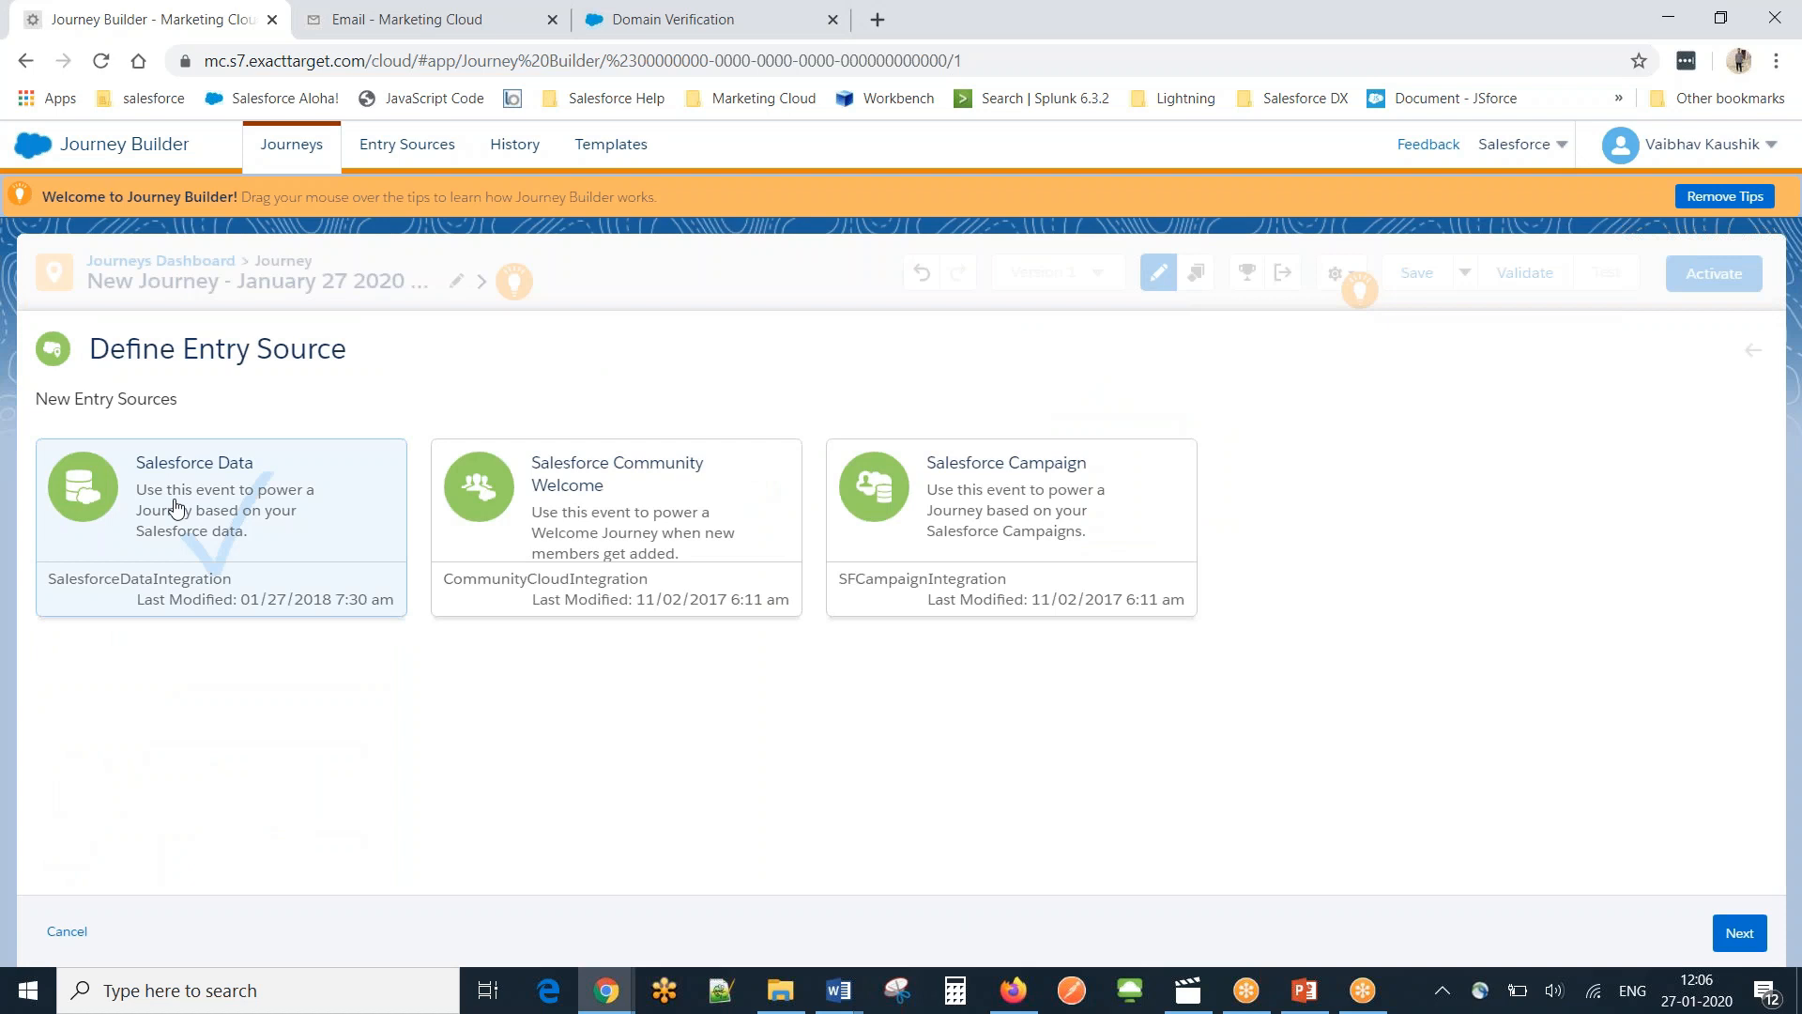
pyautogui.click(1740, 932)
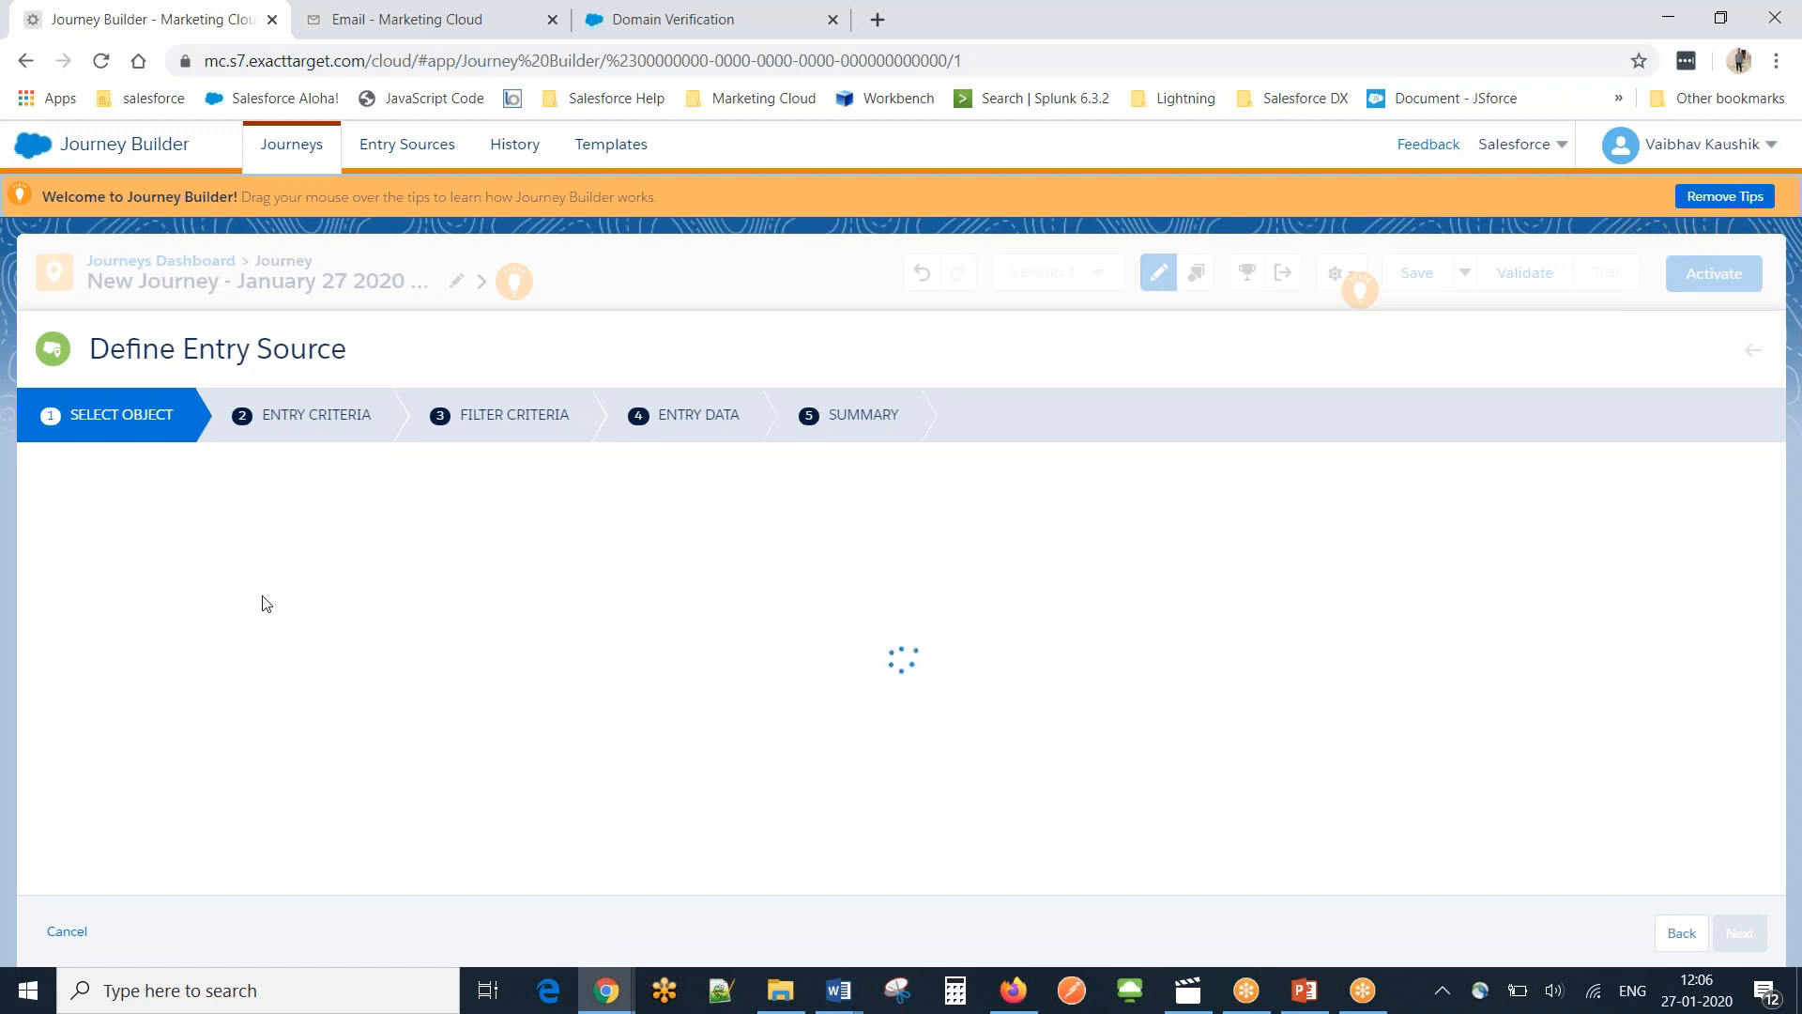
pyautogui.click(291, 556)
pyautogui.write('ca')
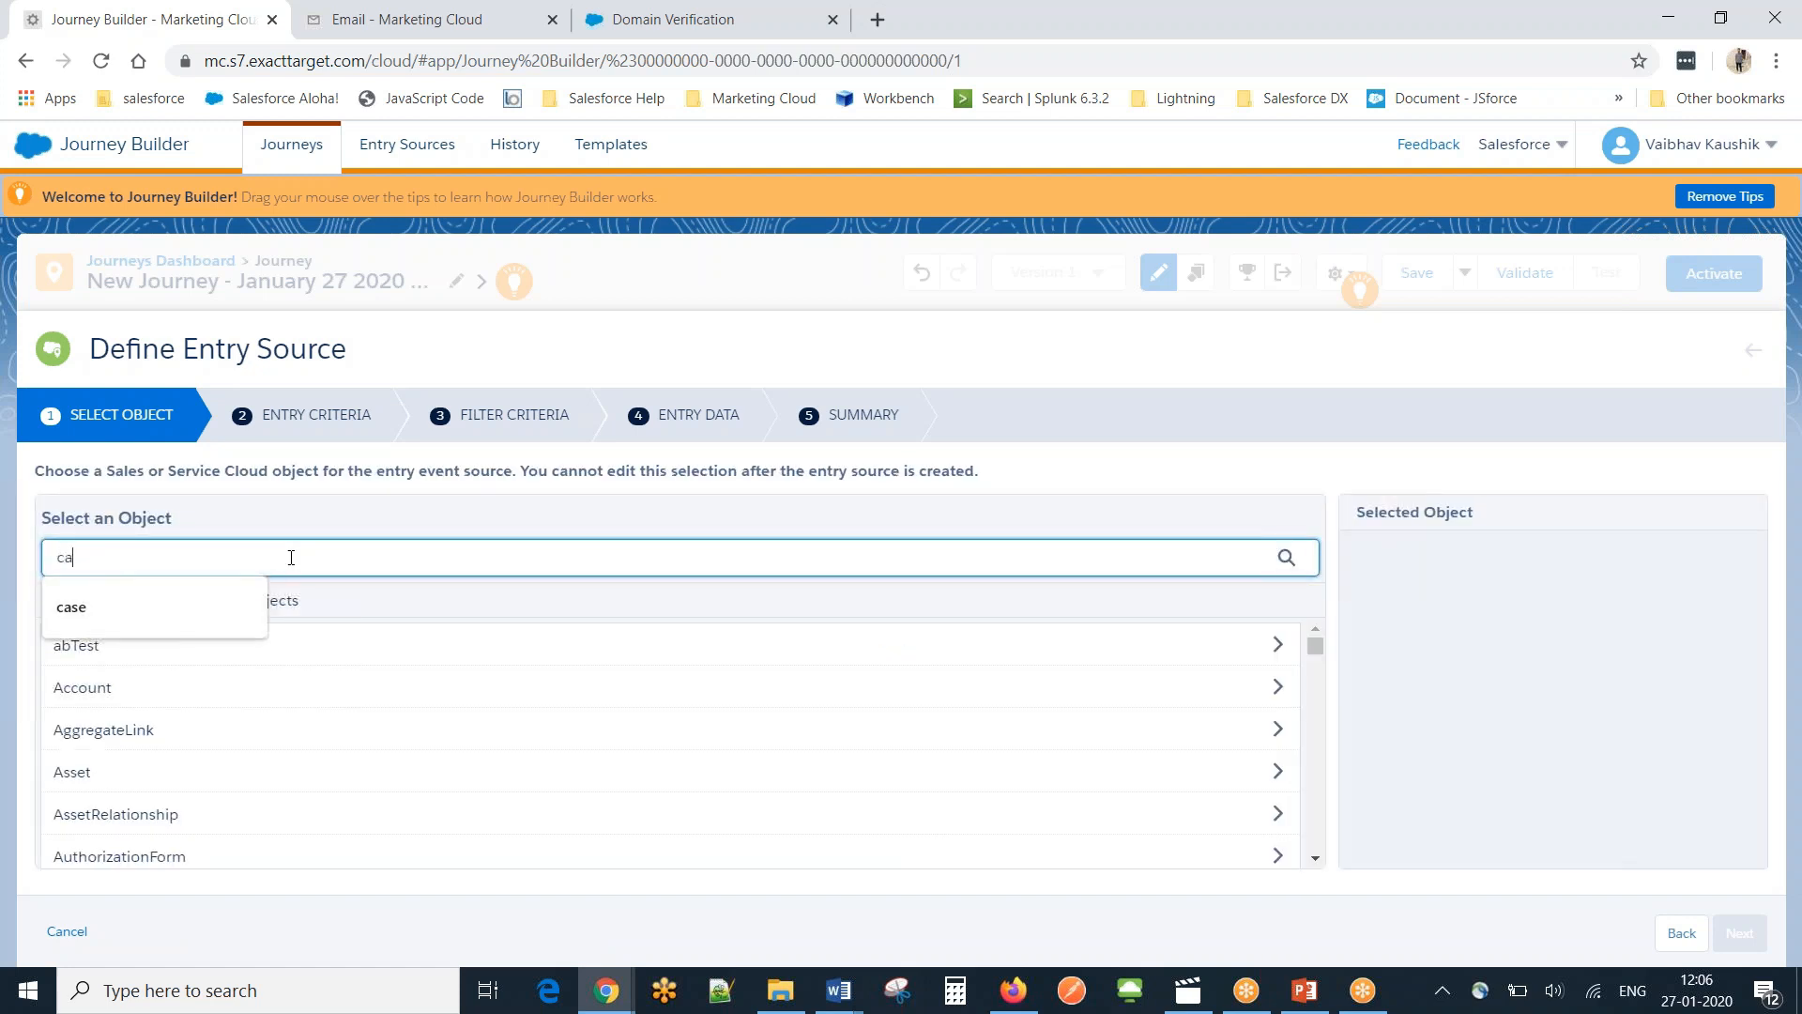
pyautogui.write('se')
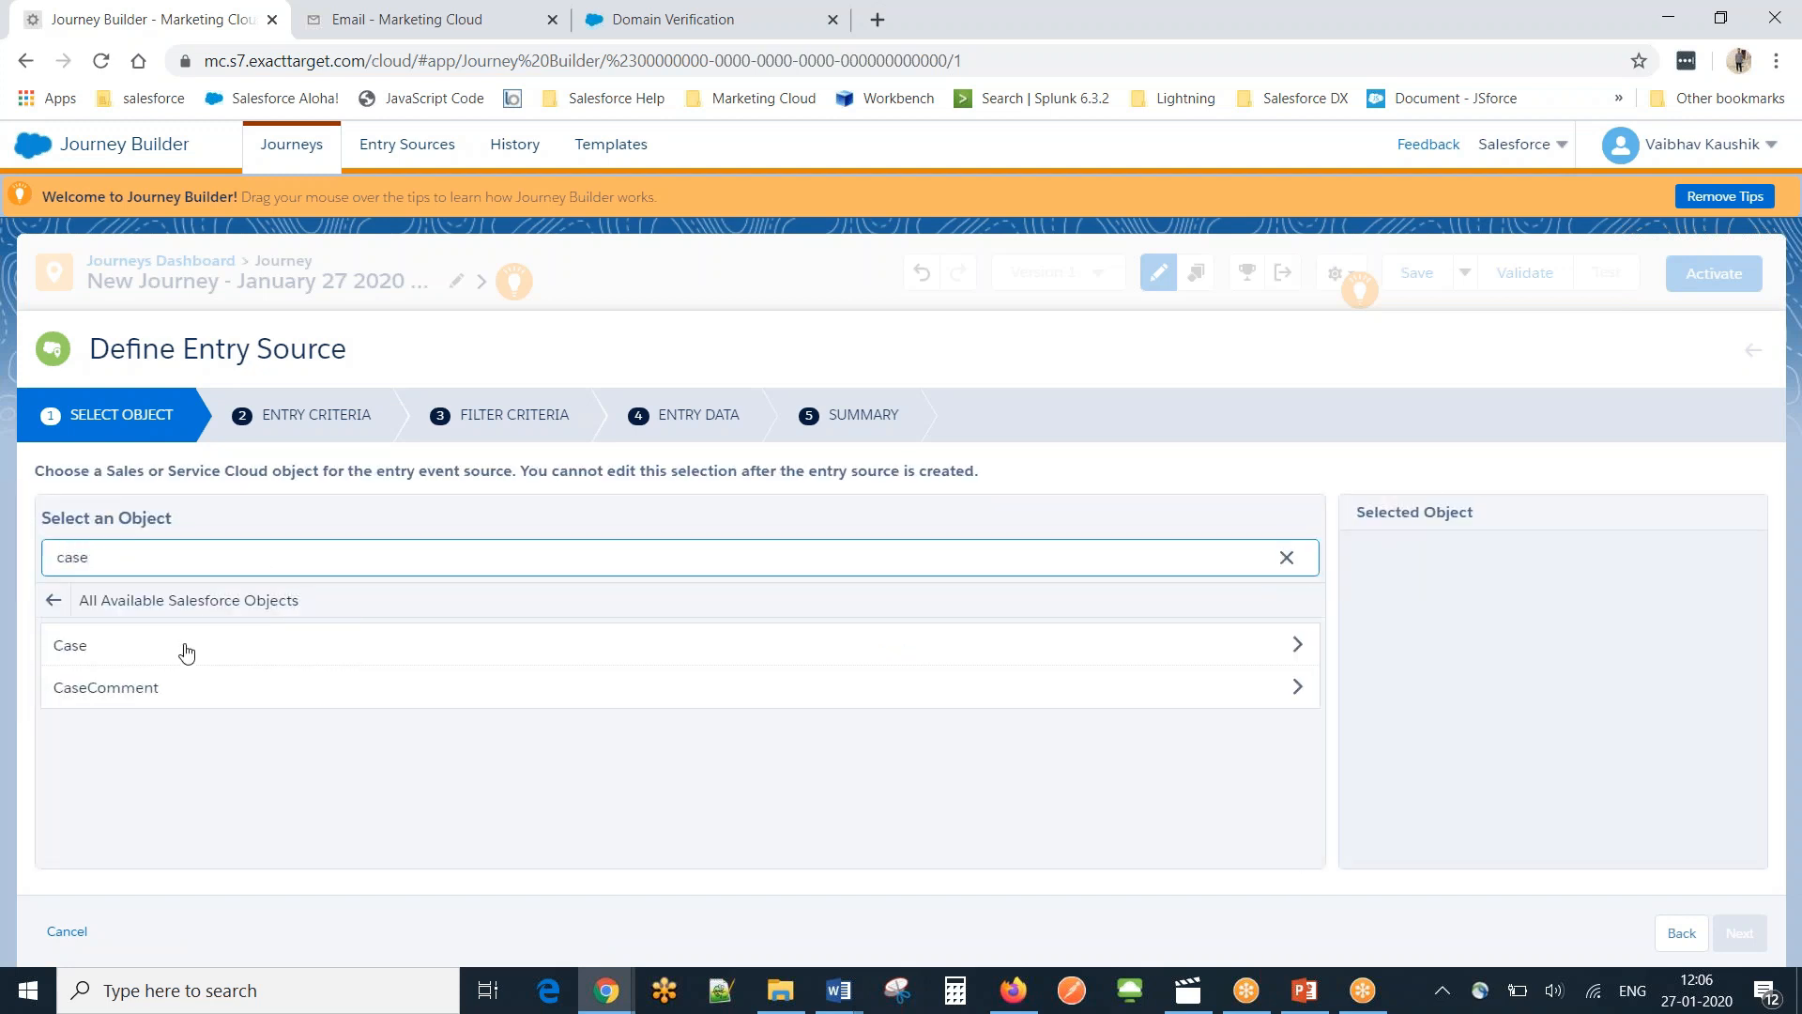
pyautogui.click(181, 648)
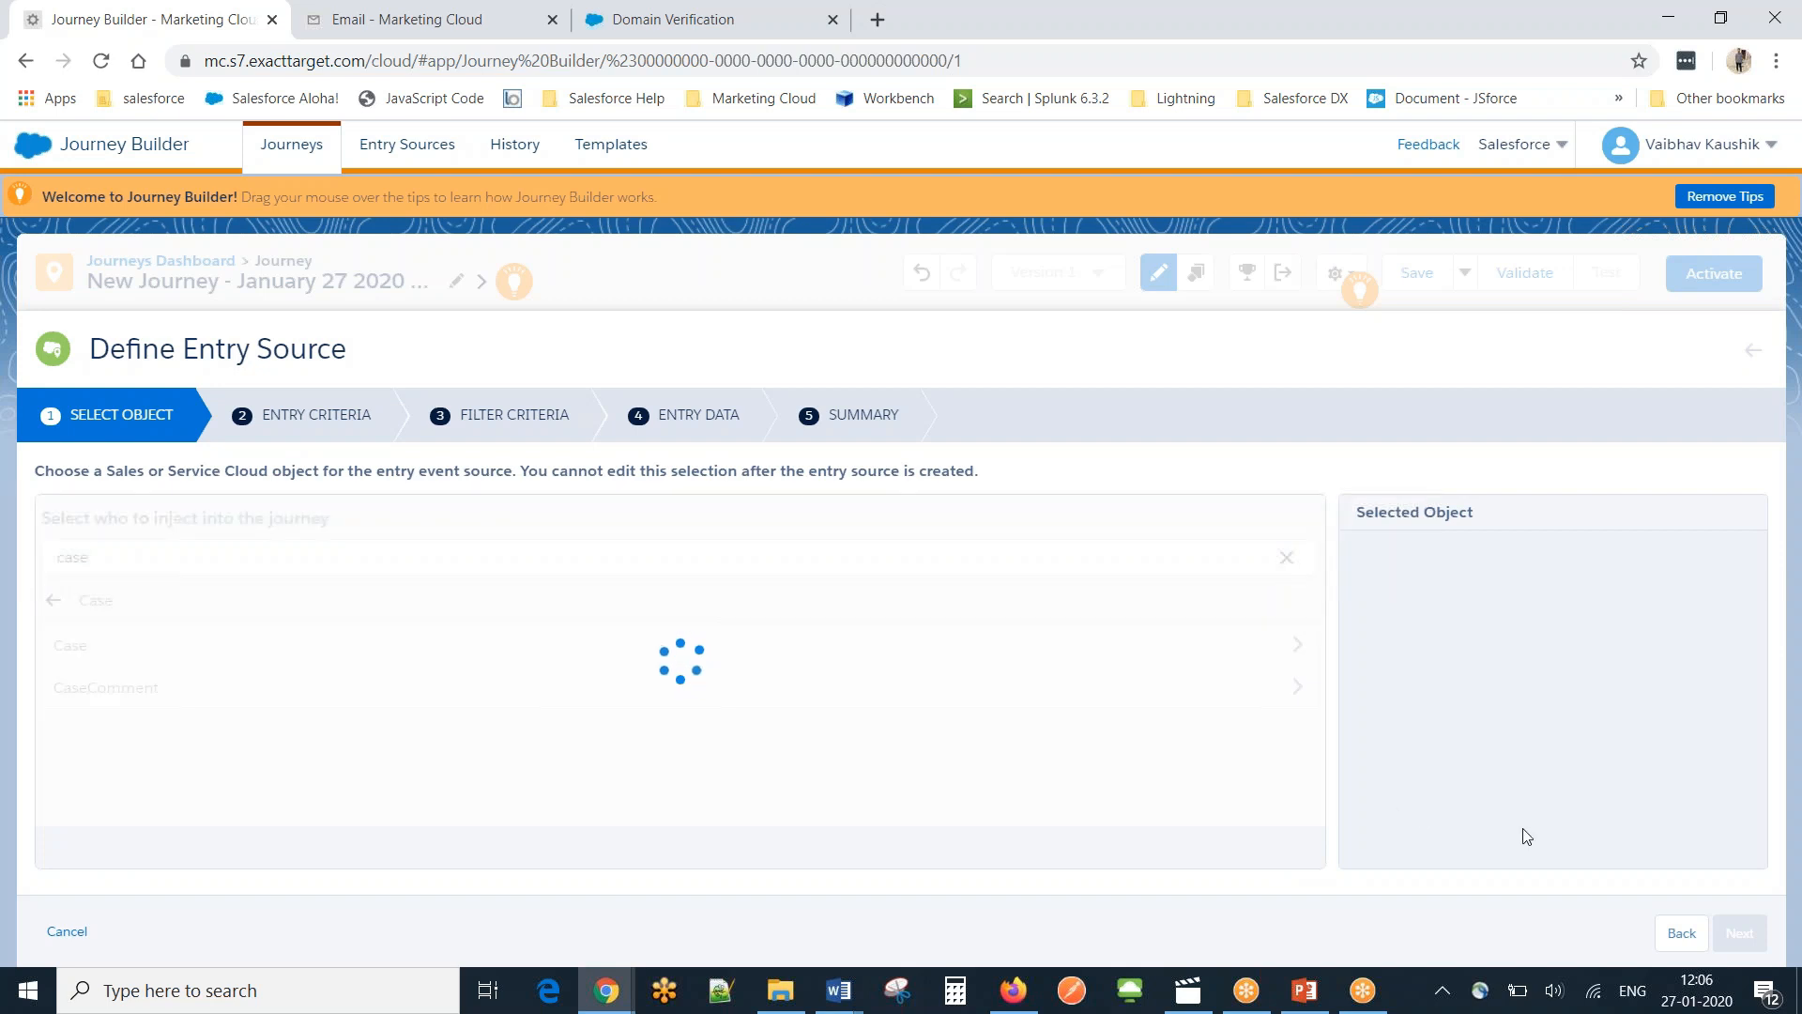
pyautogui.click(627, 655)
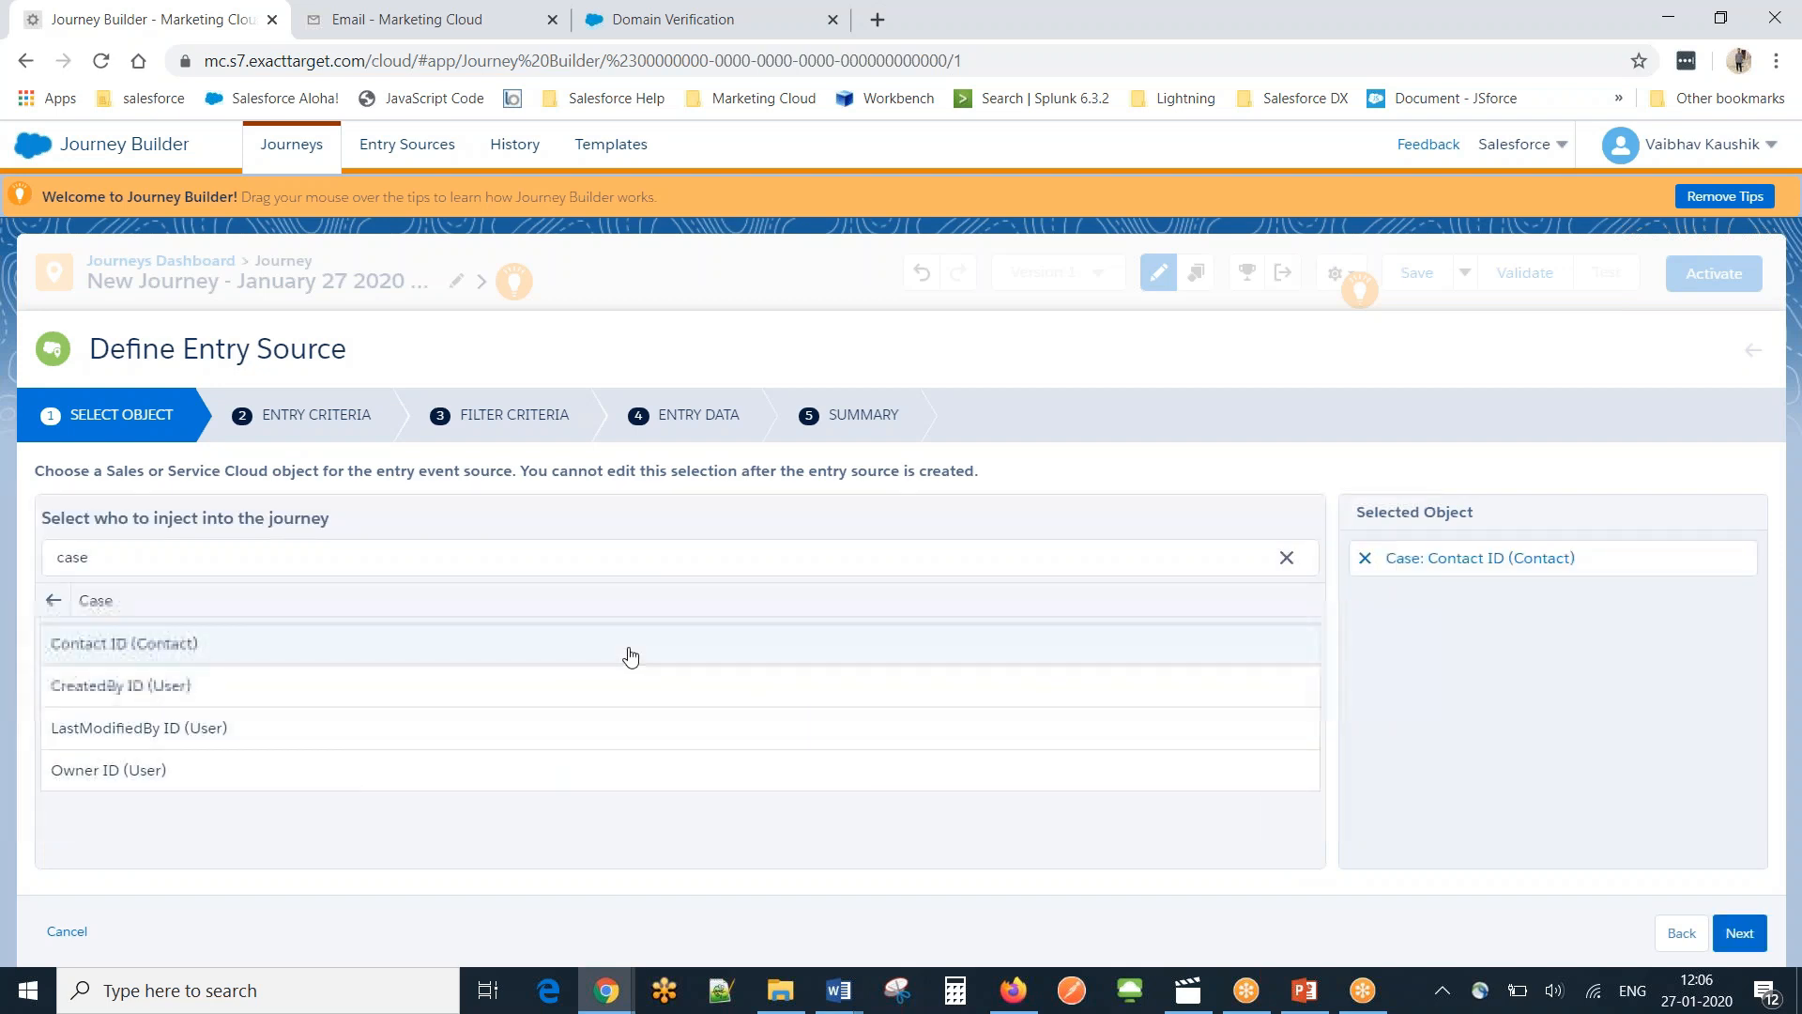
# Make cases enter when created or updated with the condition Status Equals Closed.
pyautogui.click(1738, 932)
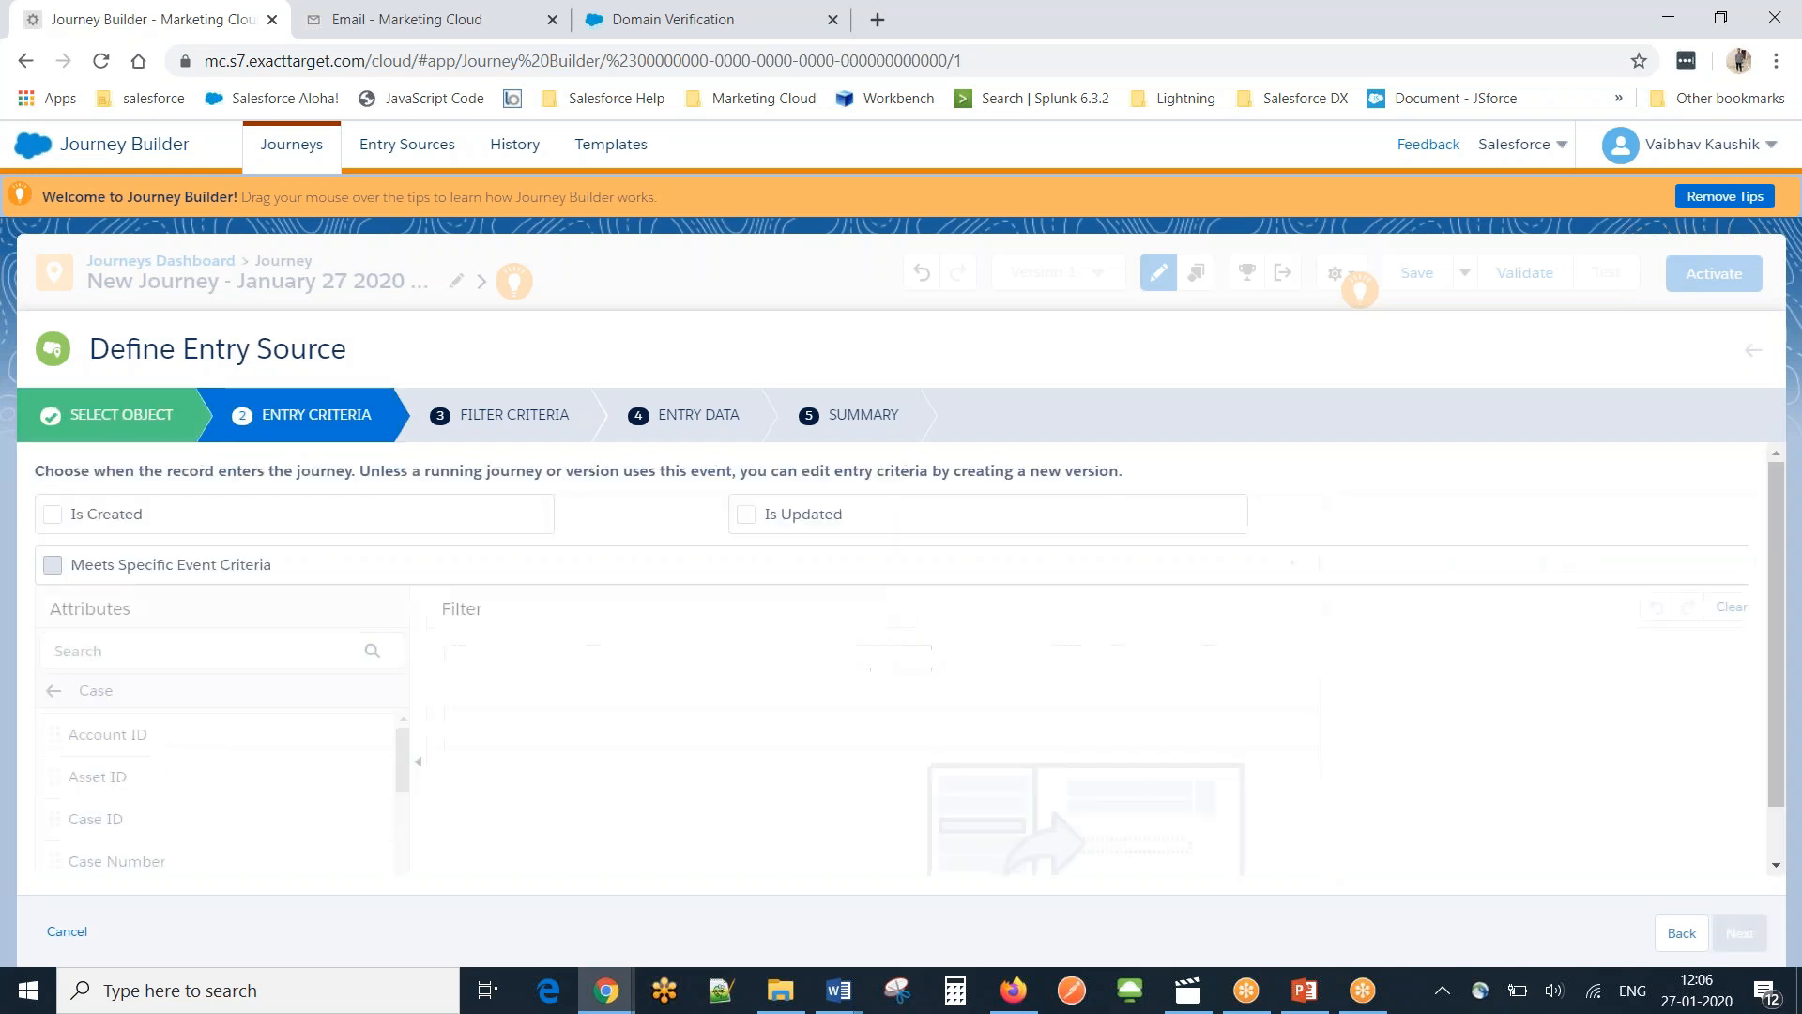
pyautogui.click(148, 524)
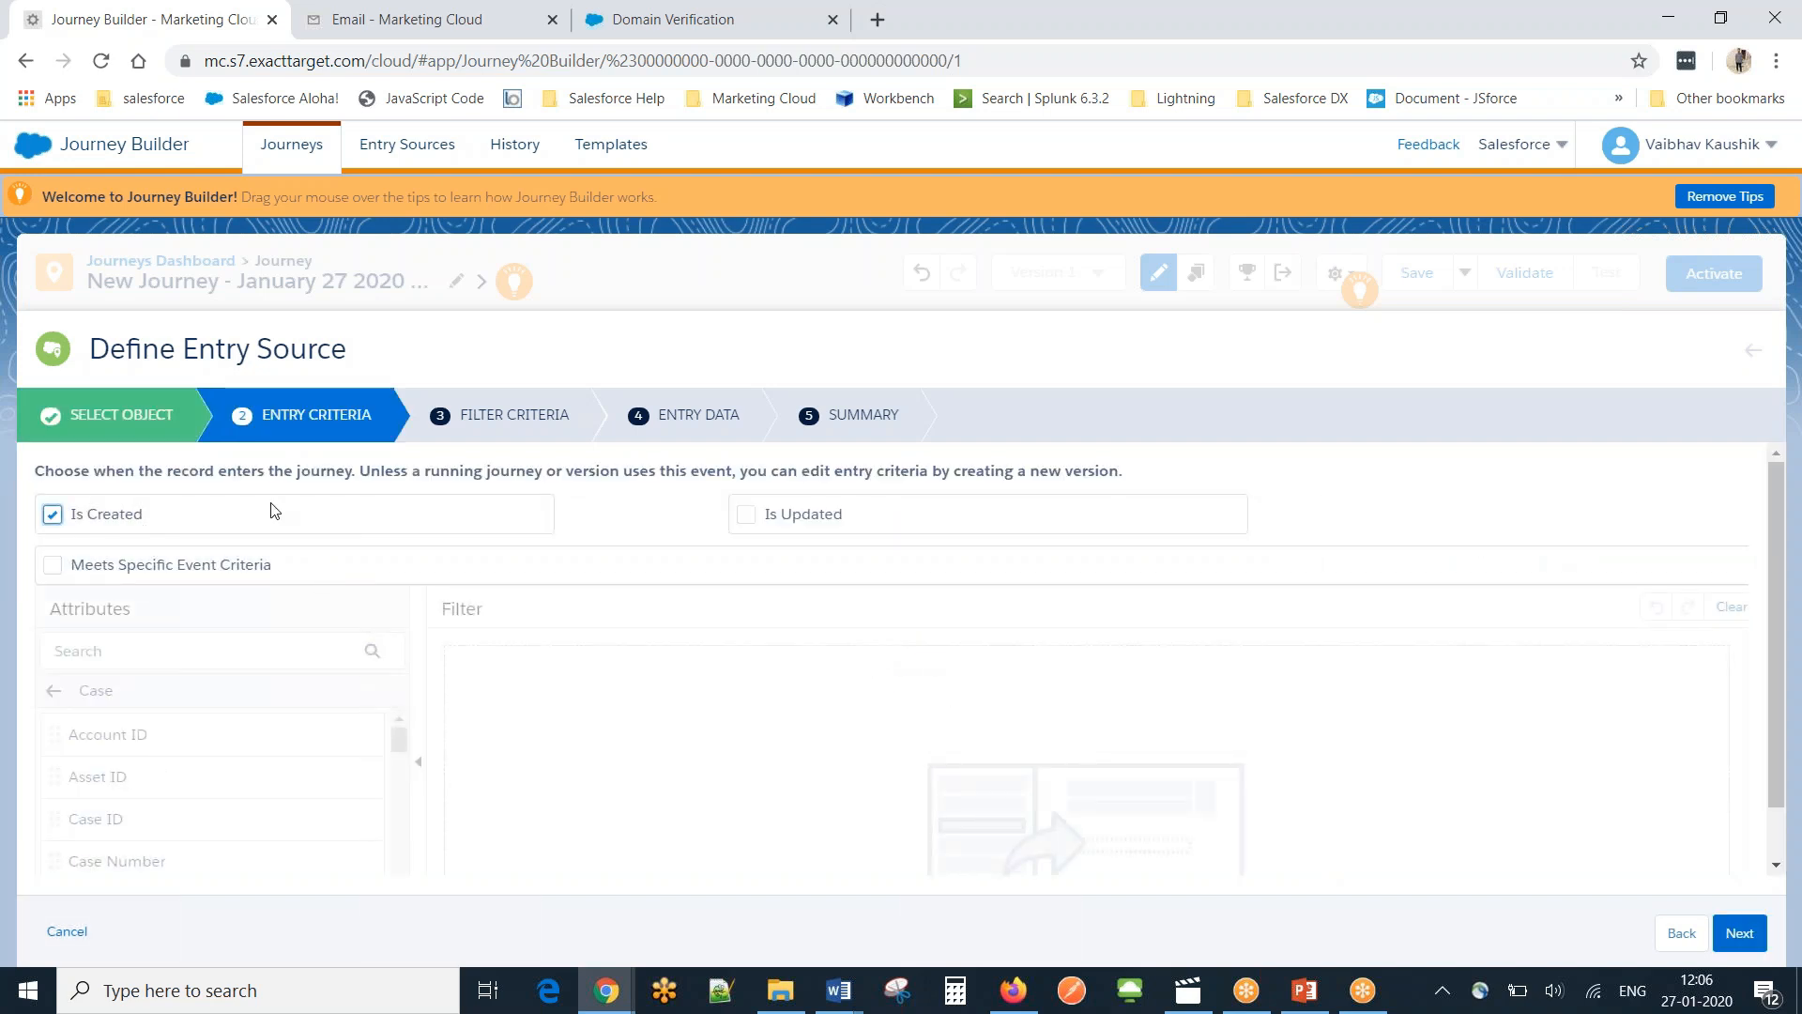
pyautogui.click(748, 515)
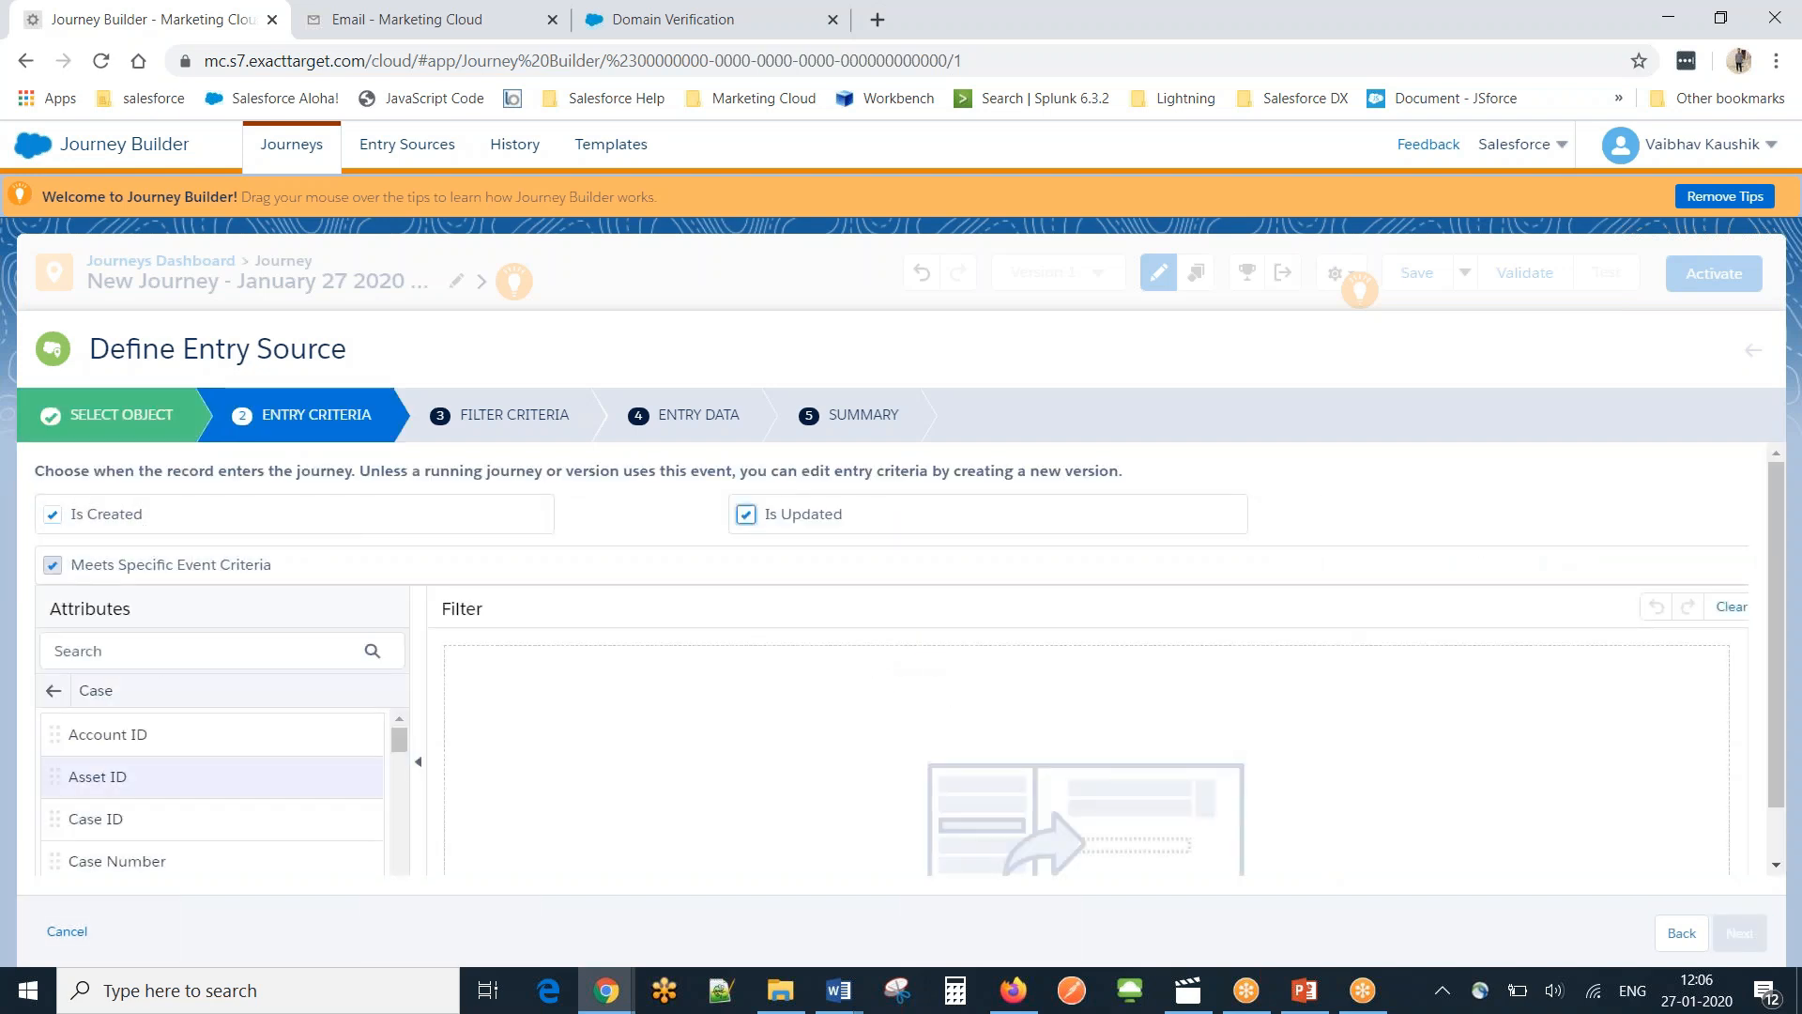
pyautogui.moveTo(401, 743); pyautogui.dragTo(406, 904)
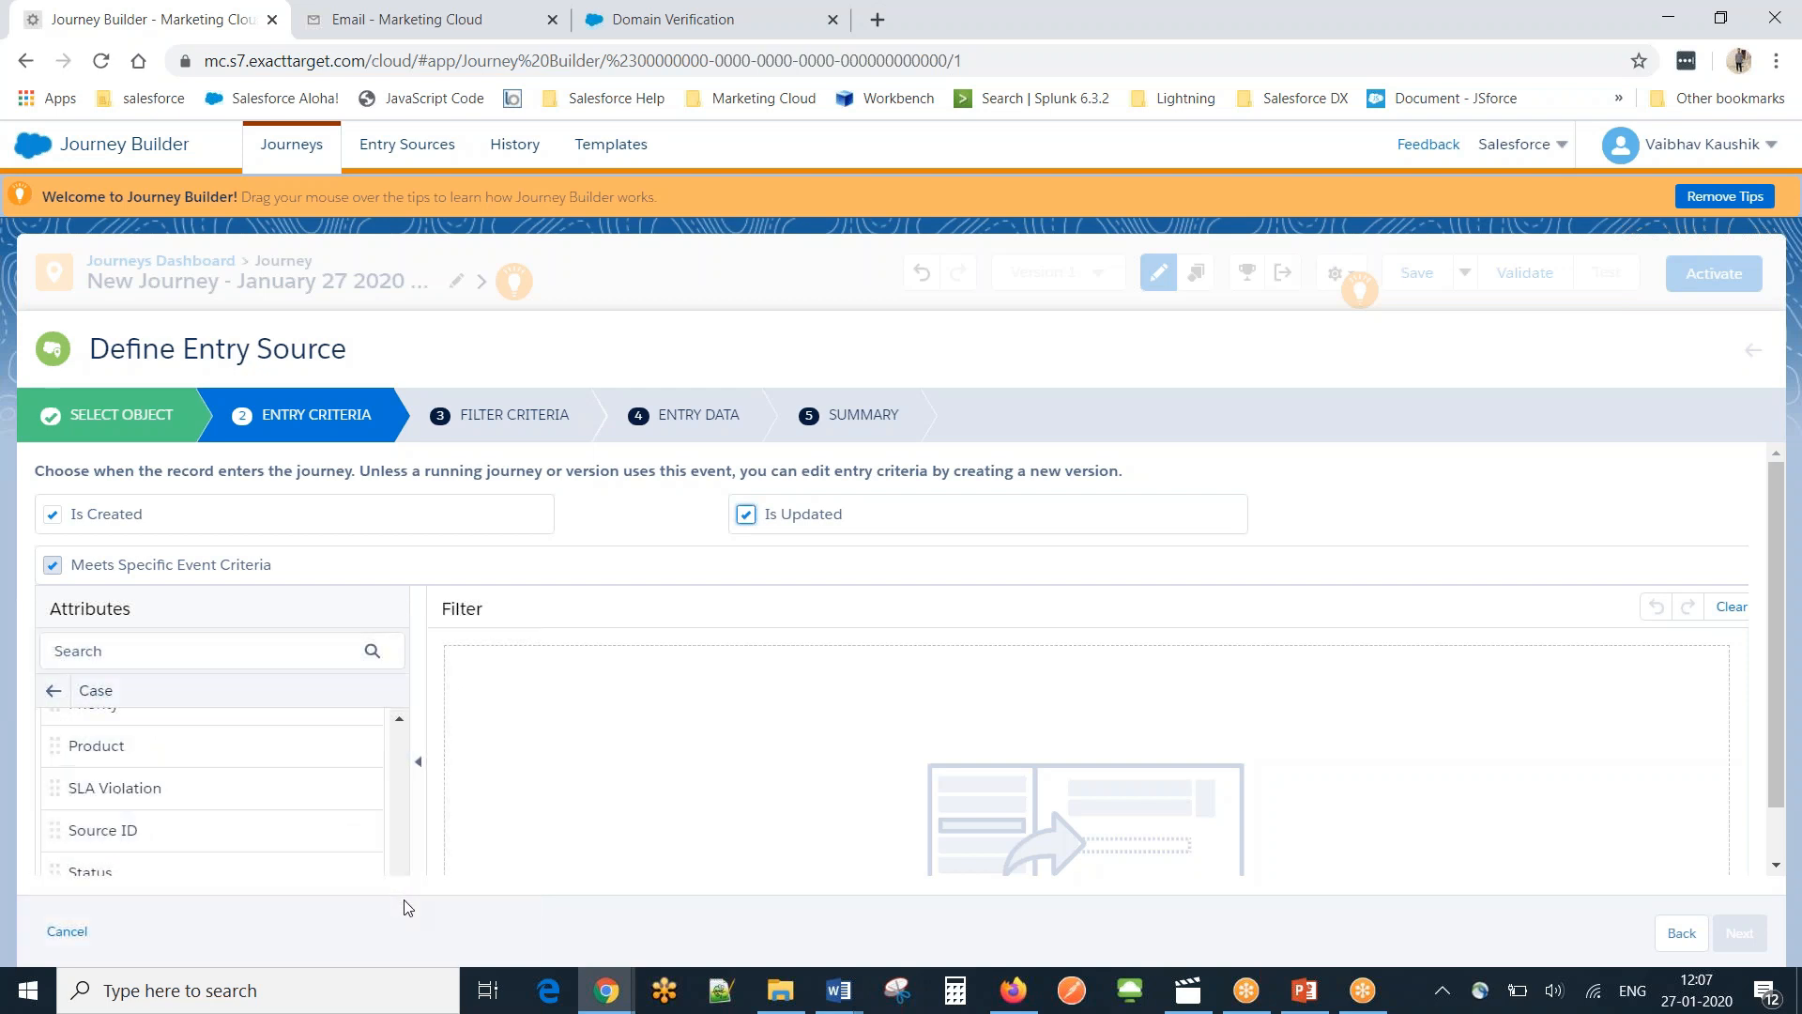
pyautogui.doubleClick(87, 861)
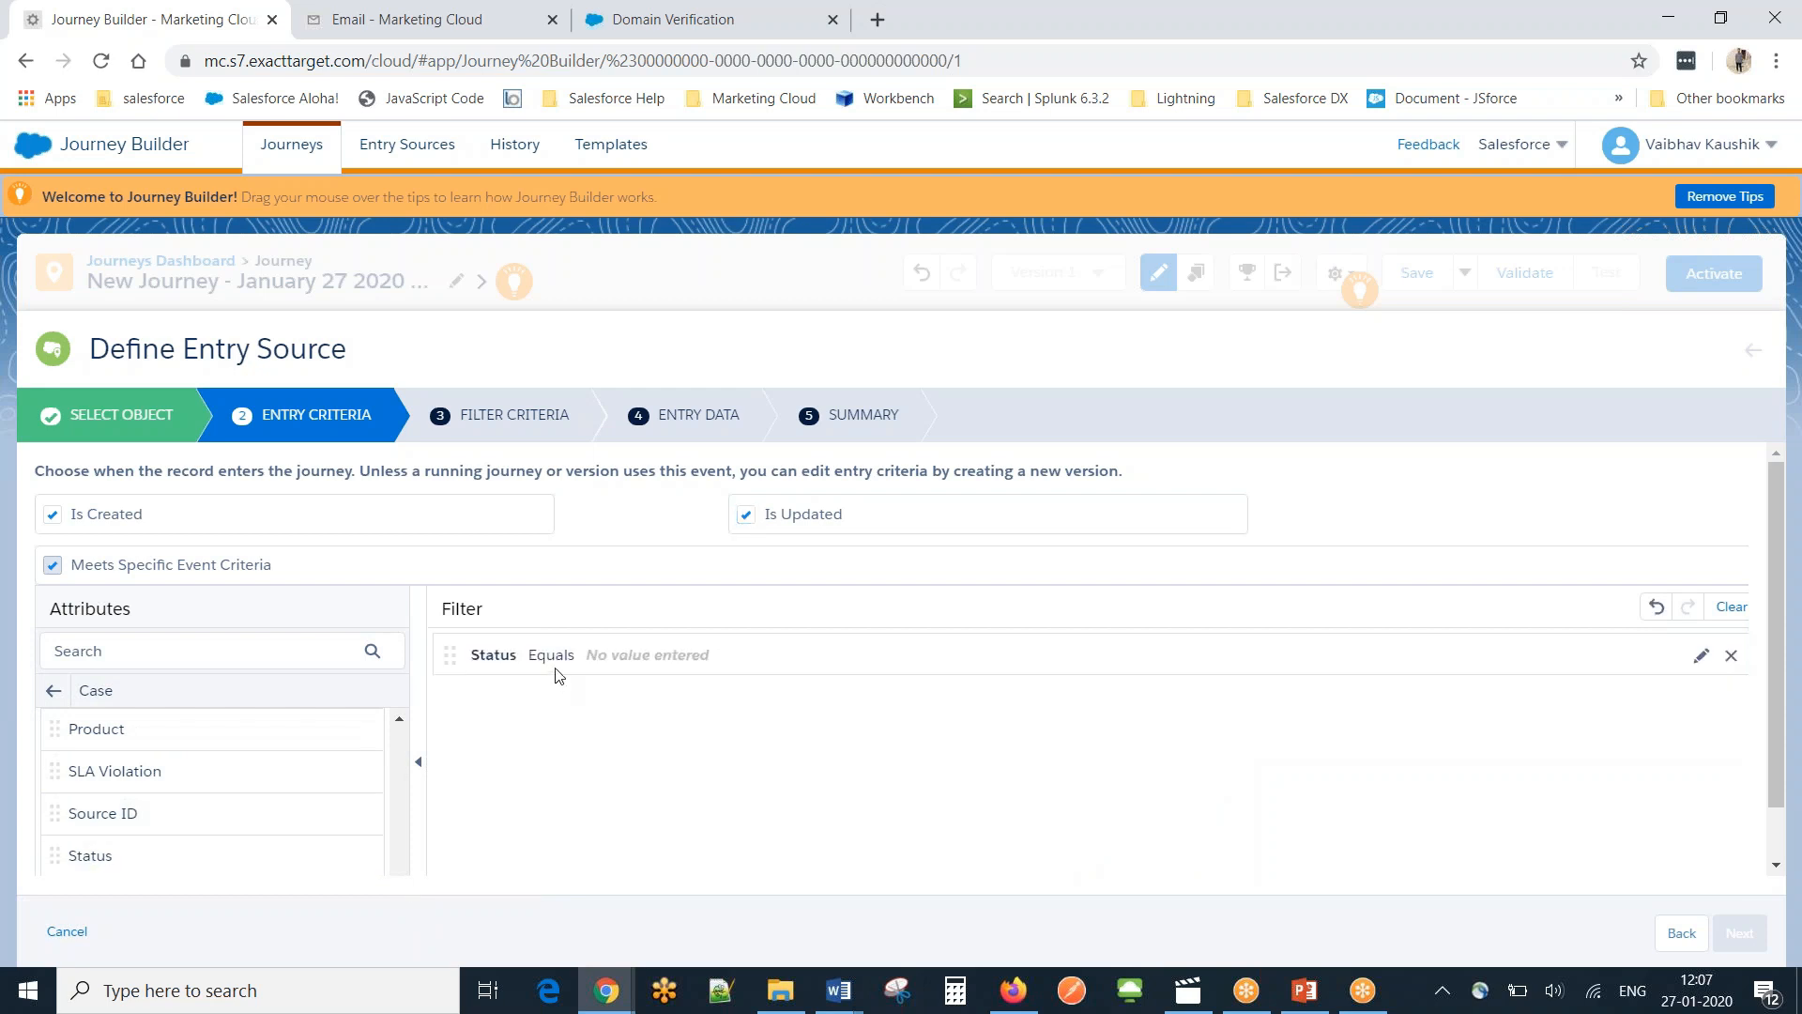
pyautogui.click(629, 669)
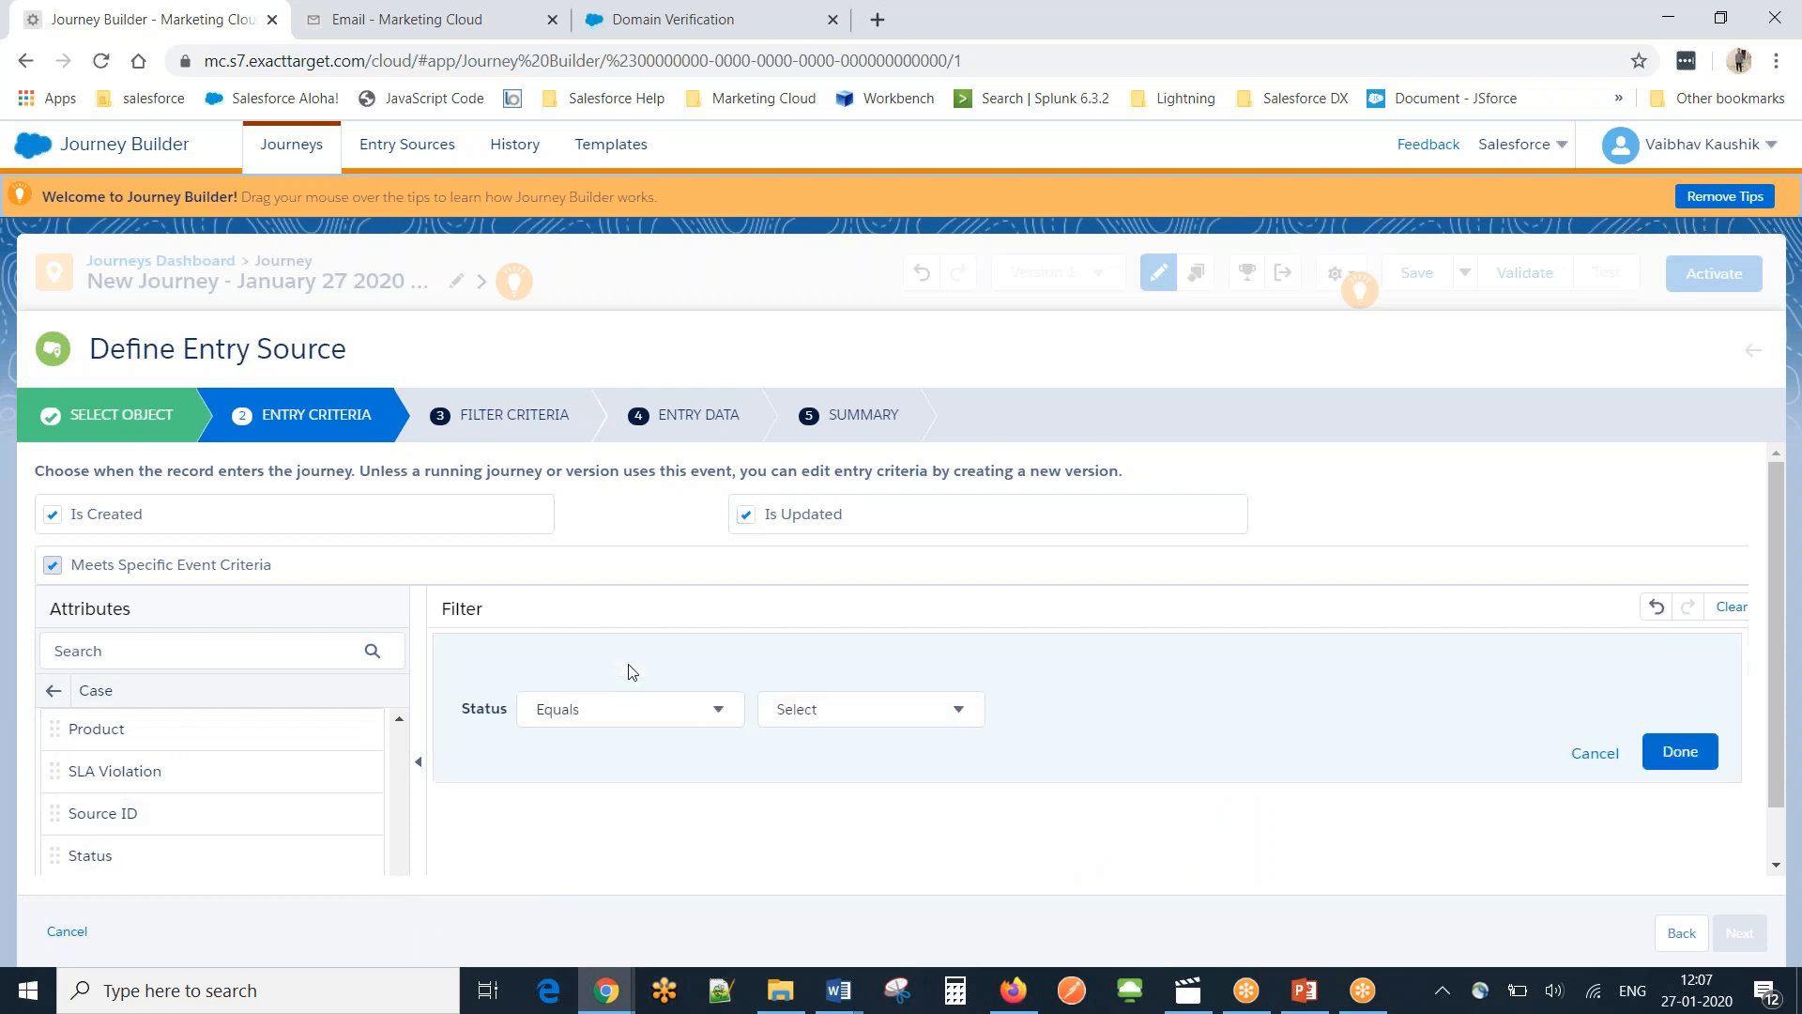
pyautogui.click(809, 713)
pyautogui.click(849, 638)
pyautogui.click(857, 716)
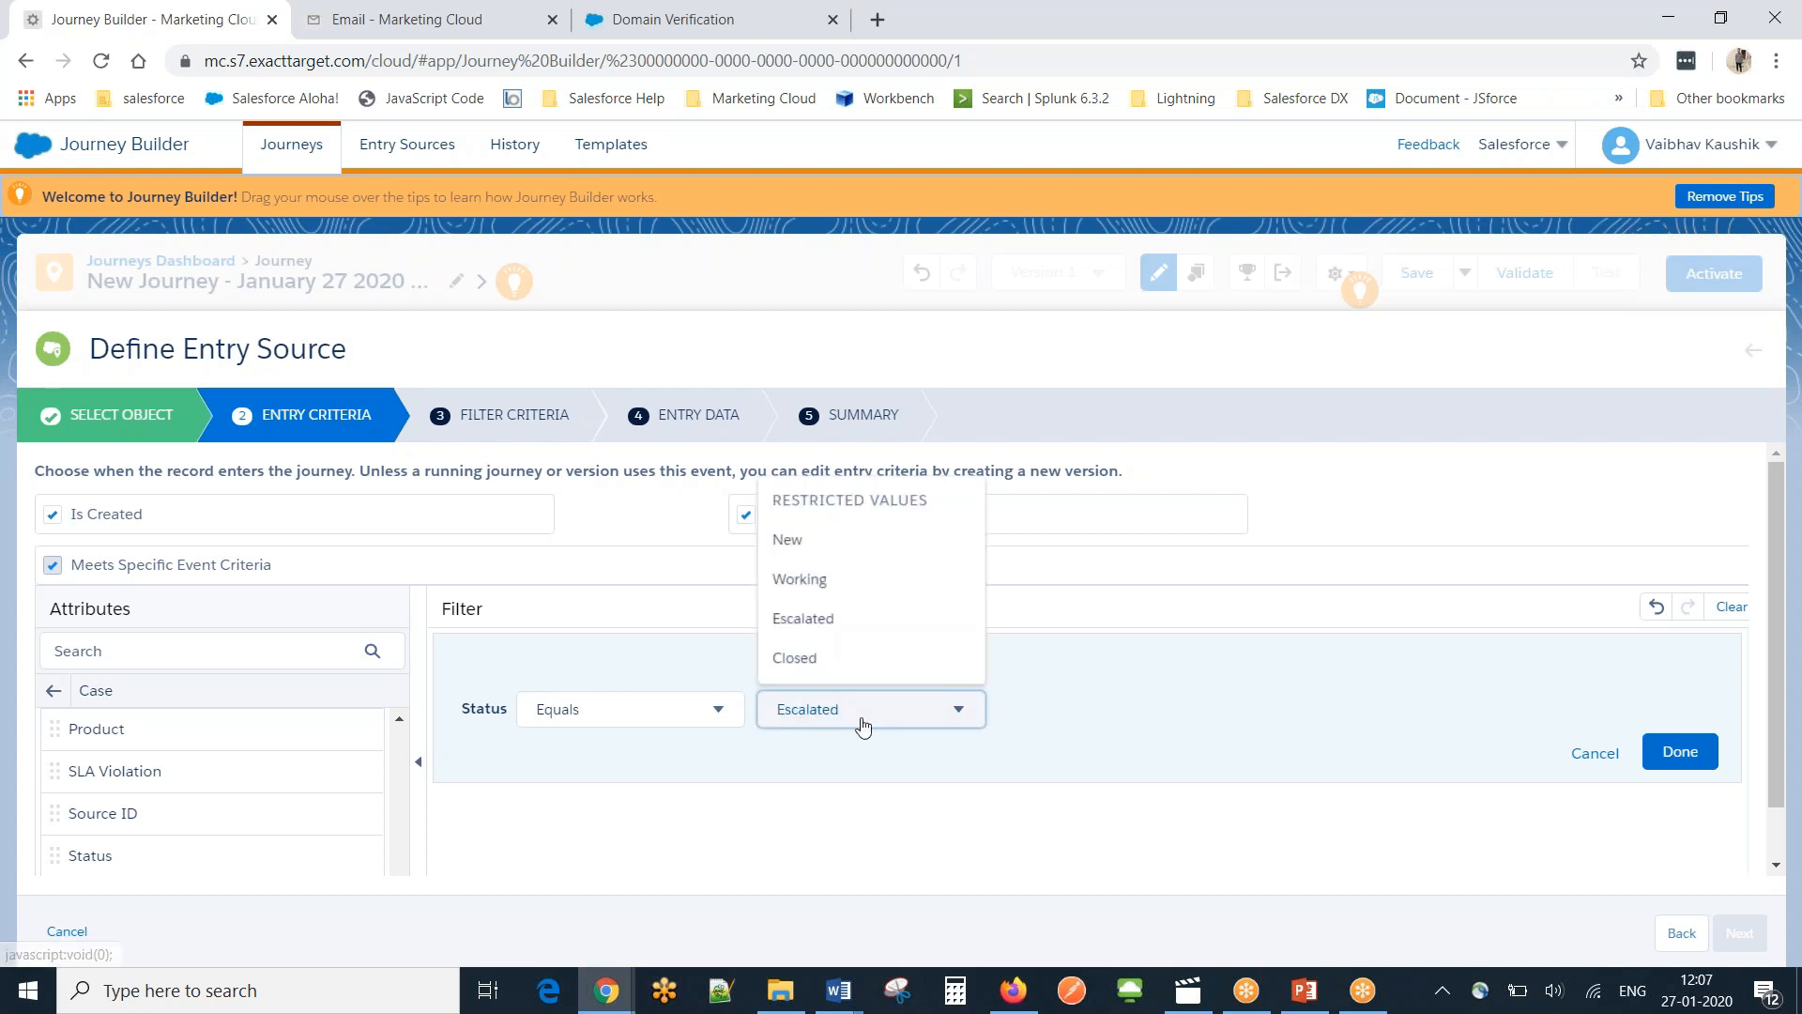
pyautogui.click(857, 662)
pyautogui.click(1680, 755)
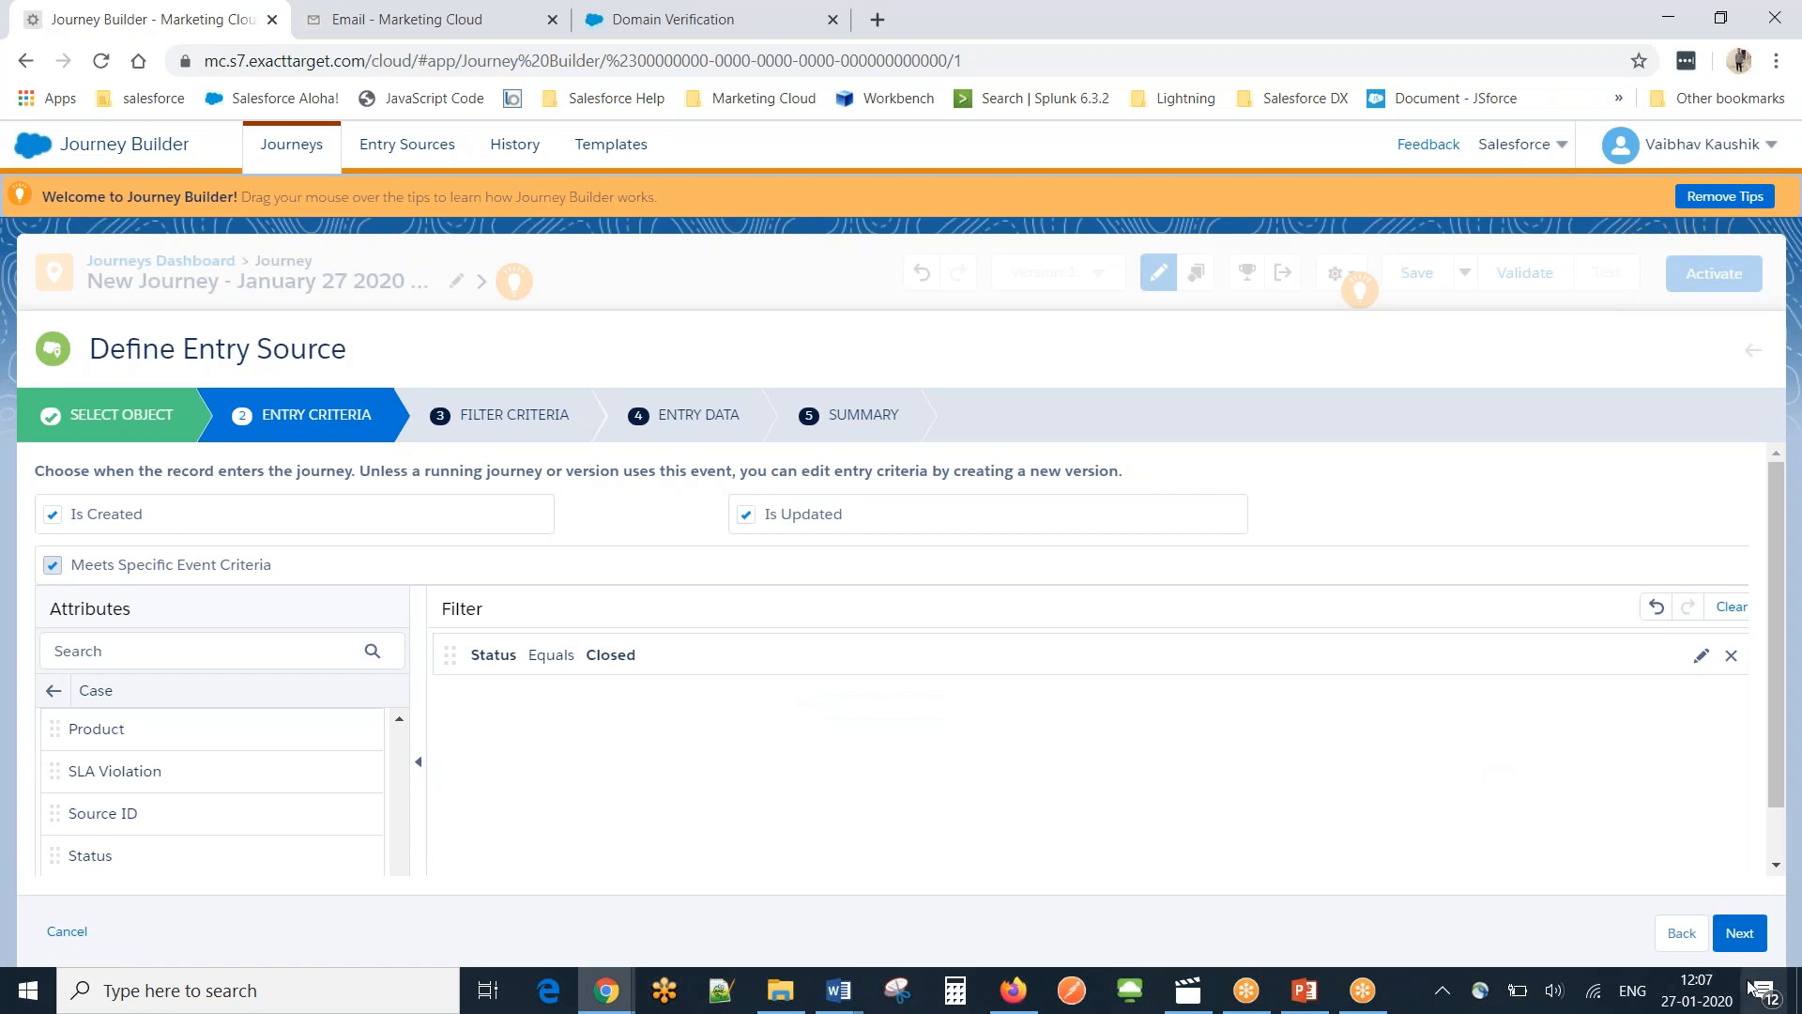
# Skip extra filters, add Case Contact Email to the entry data, and finish the entry source.
pyautogui.click(1748, 935)
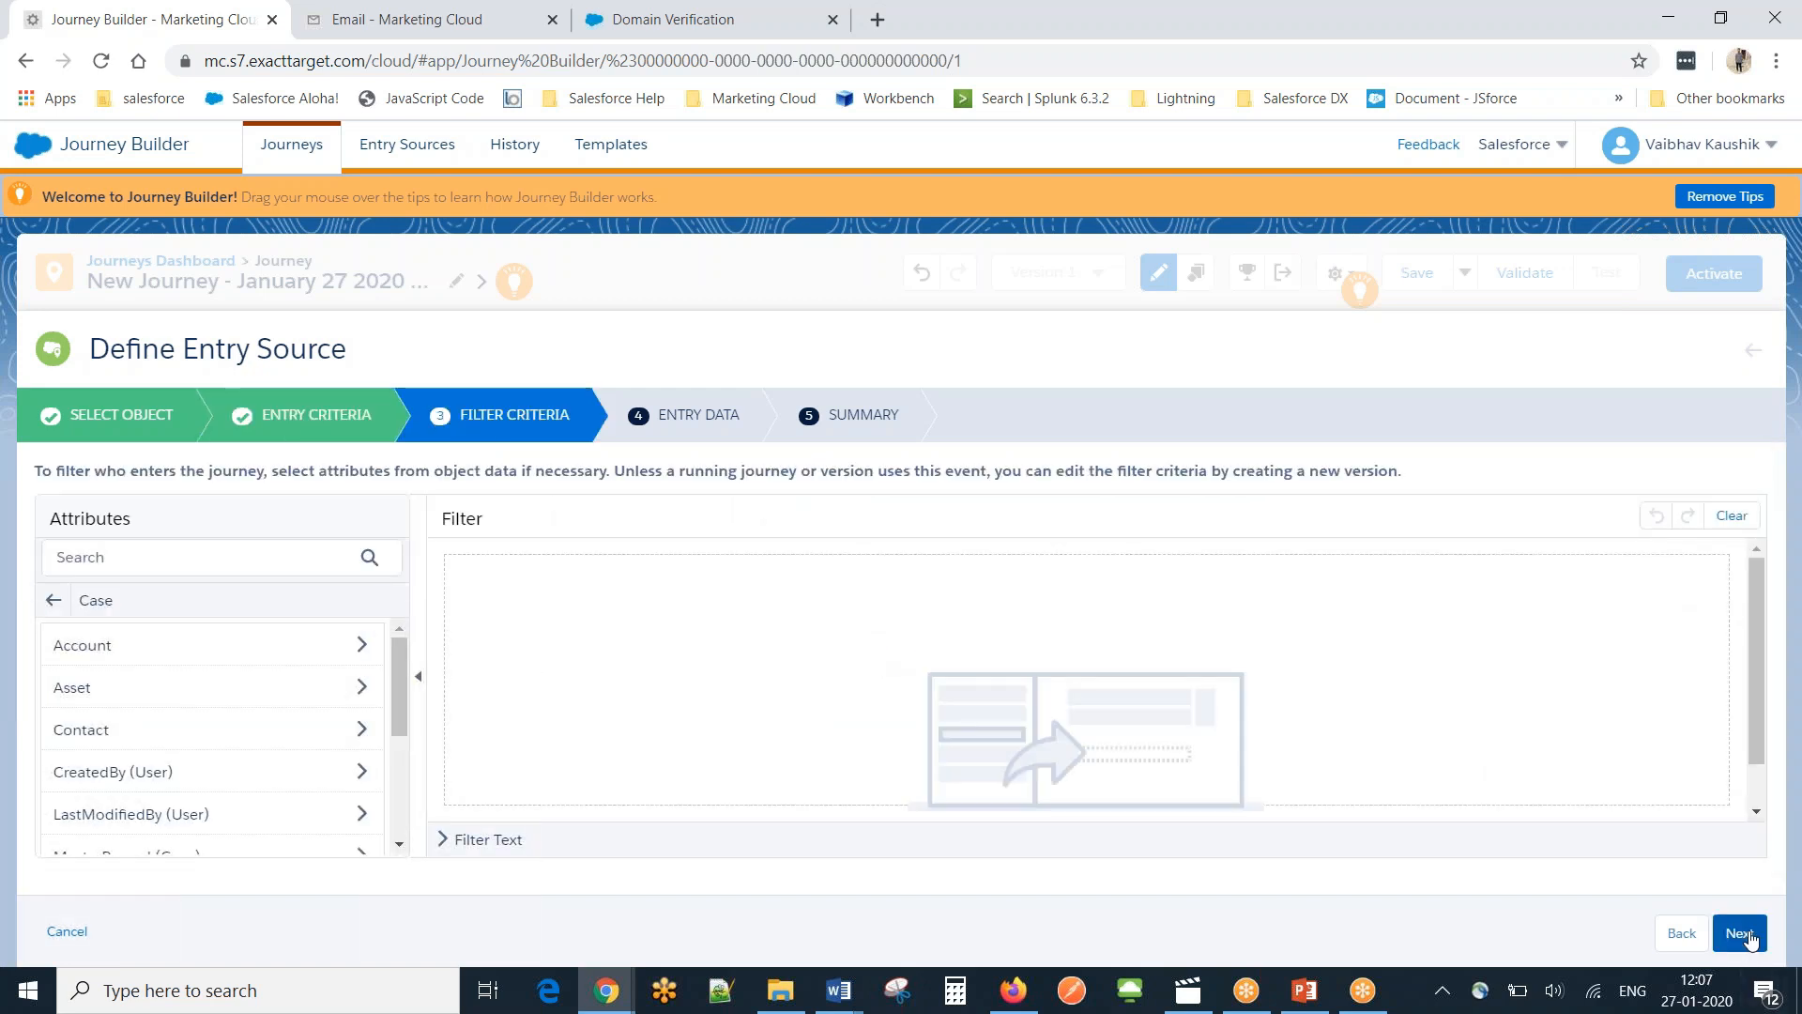
pyautogui.click(1756, 930)
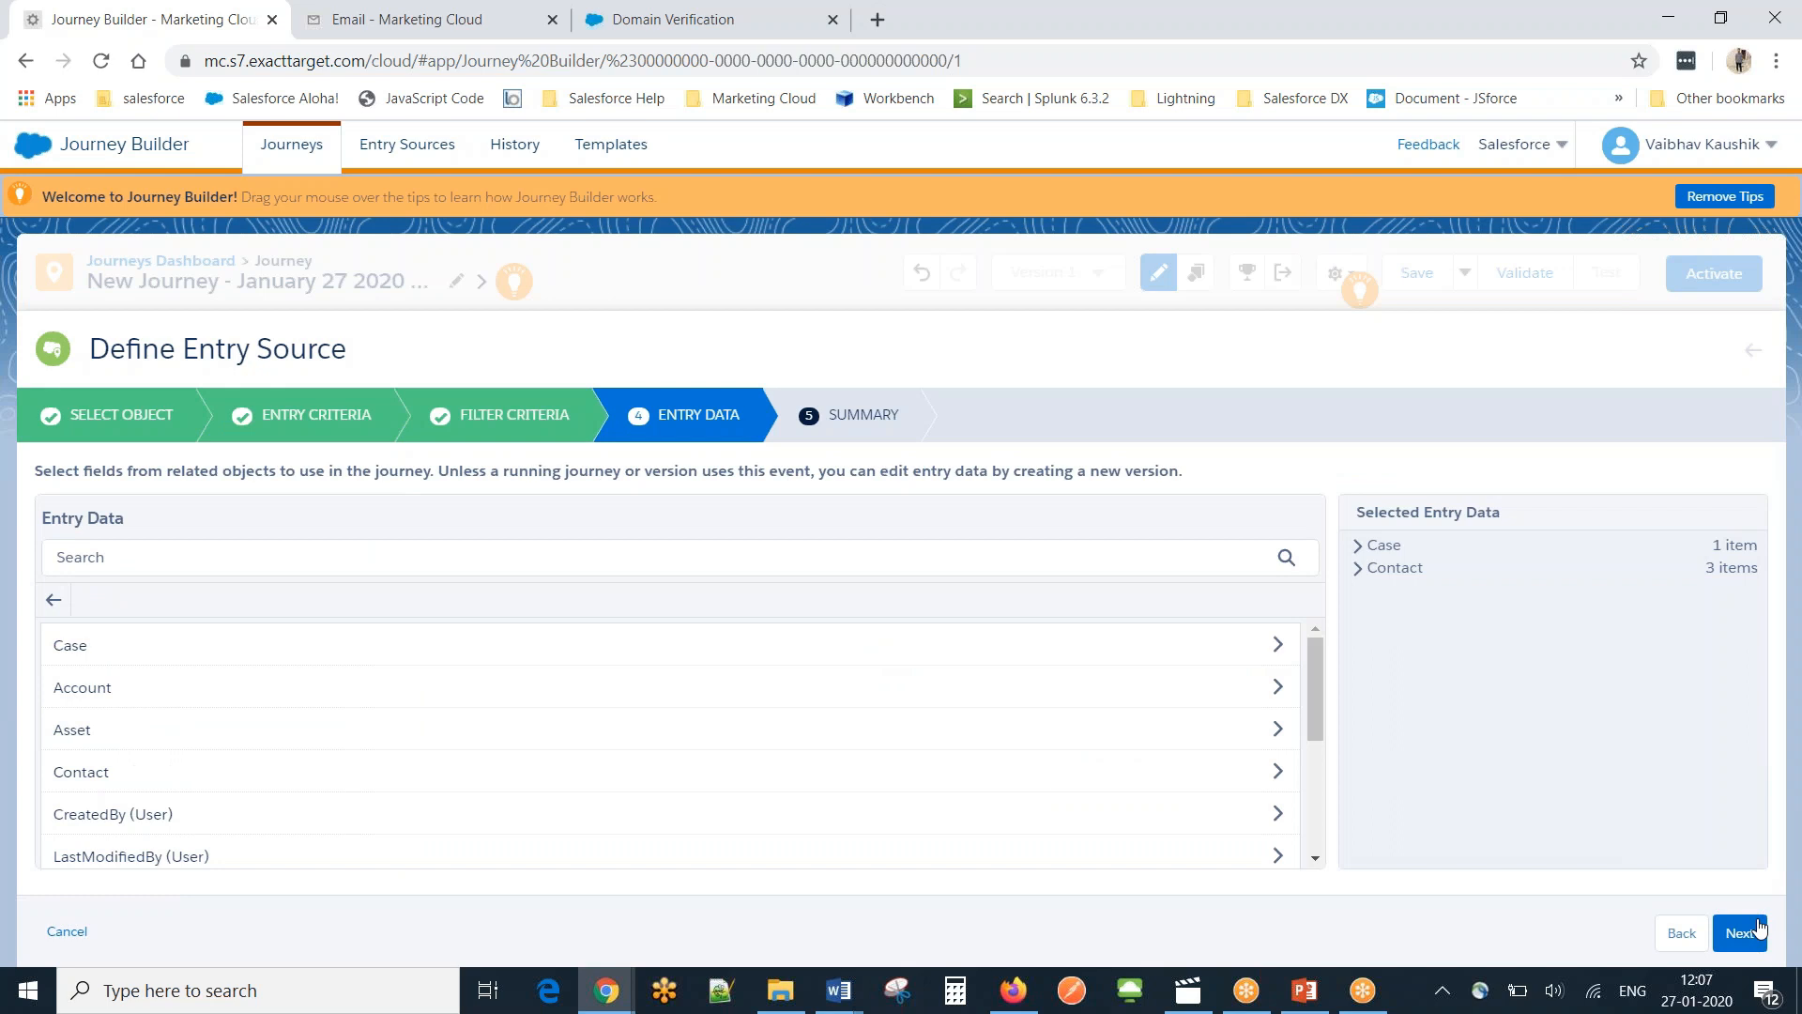
pyautogui.click(1268, 645)
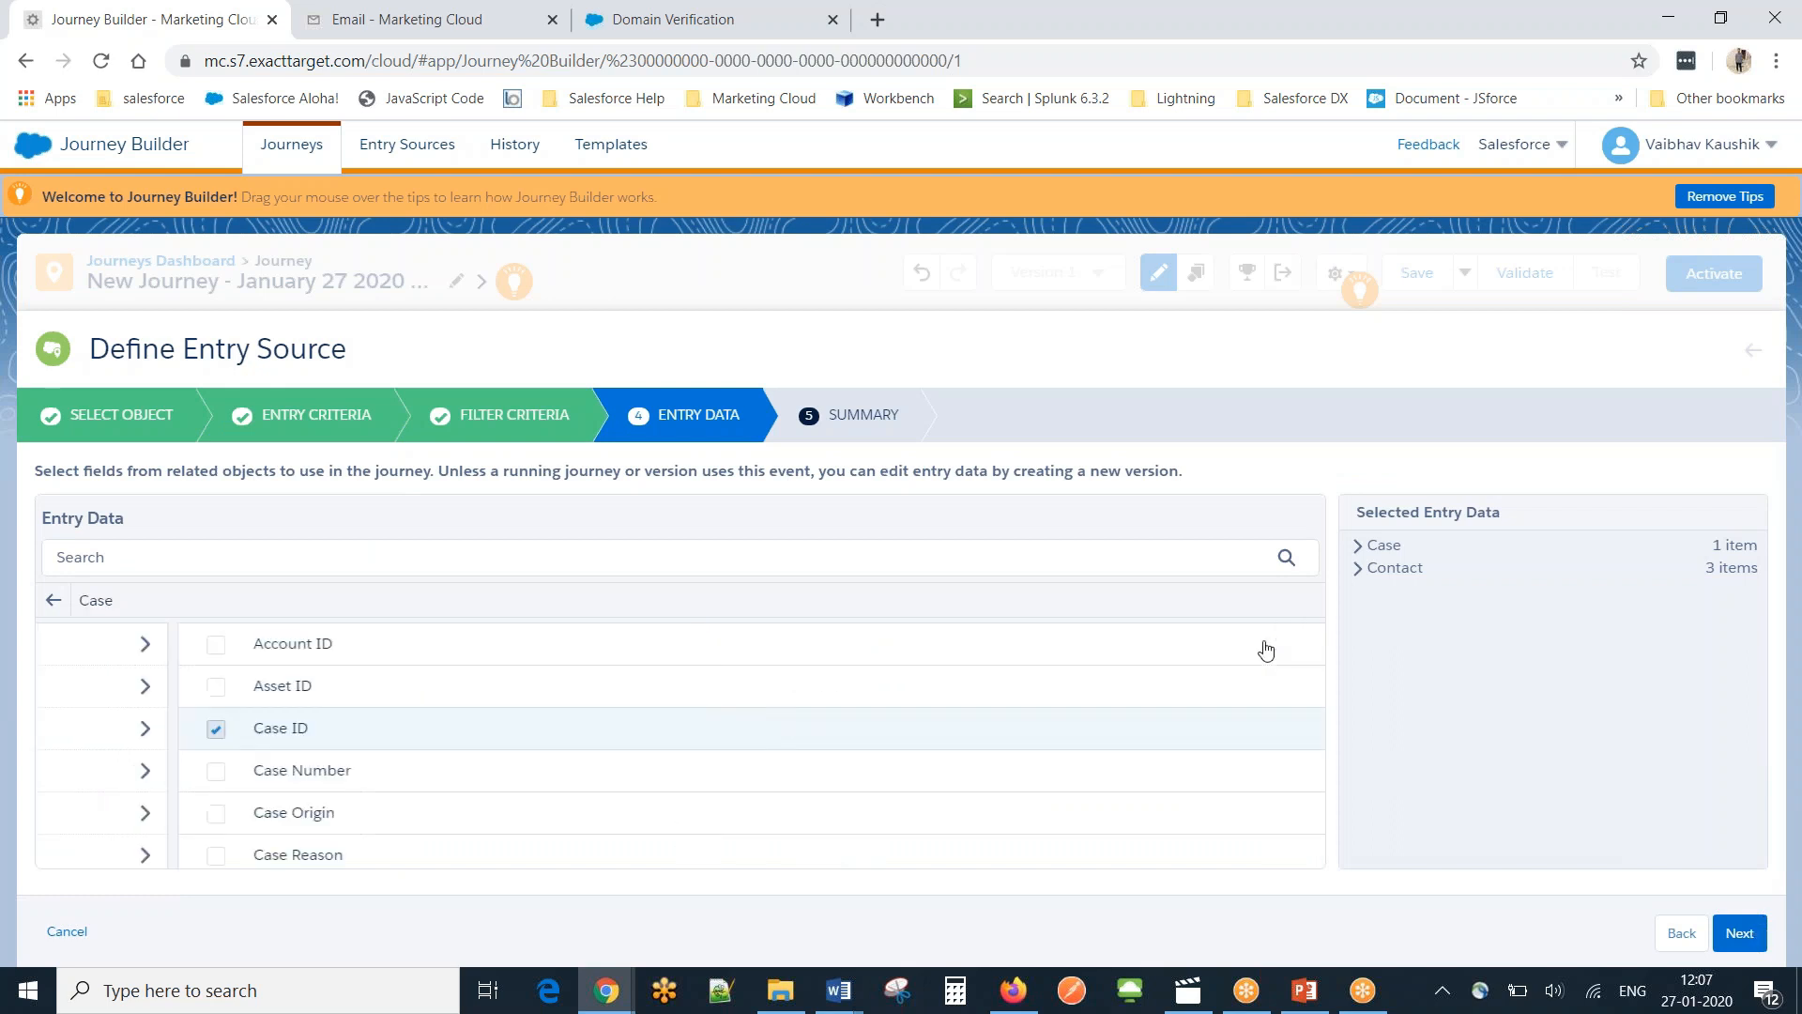
pyautogui.moveTo(1319, 648); pyautogui.dragTo(1318, 700)
pyautogui.click(185, 676)
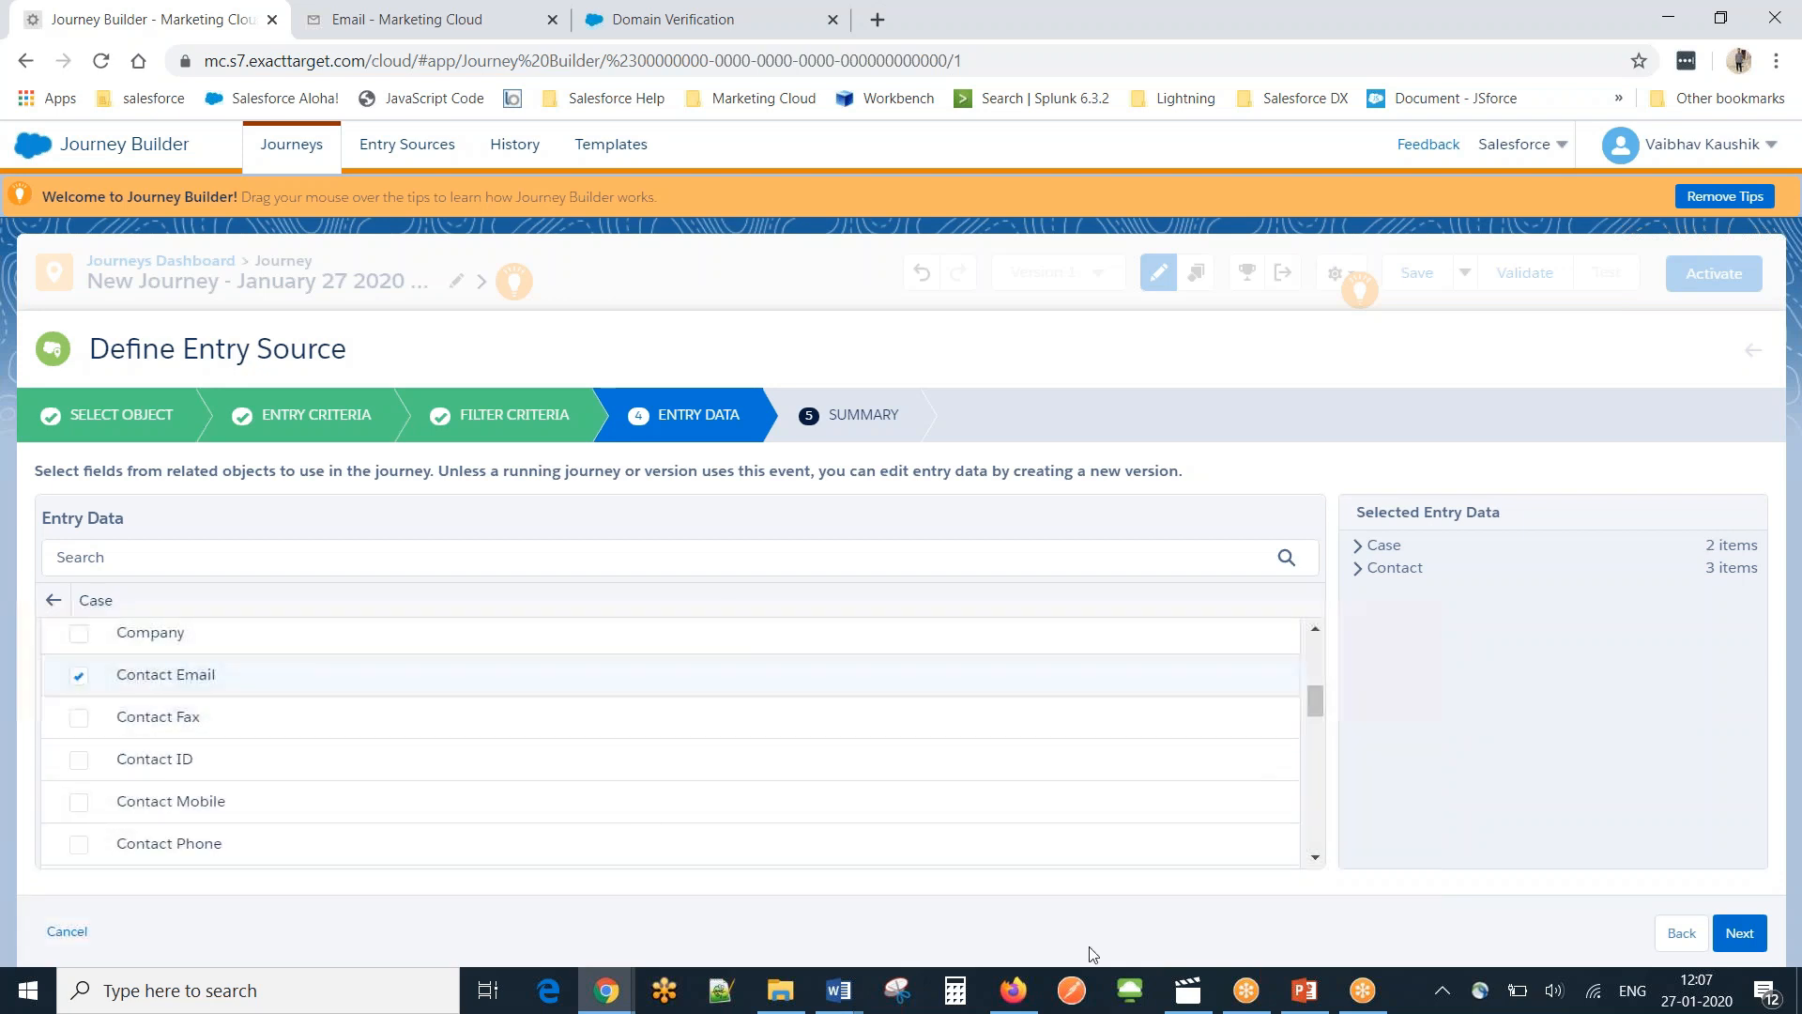
pyautogui.click(1743, 934)
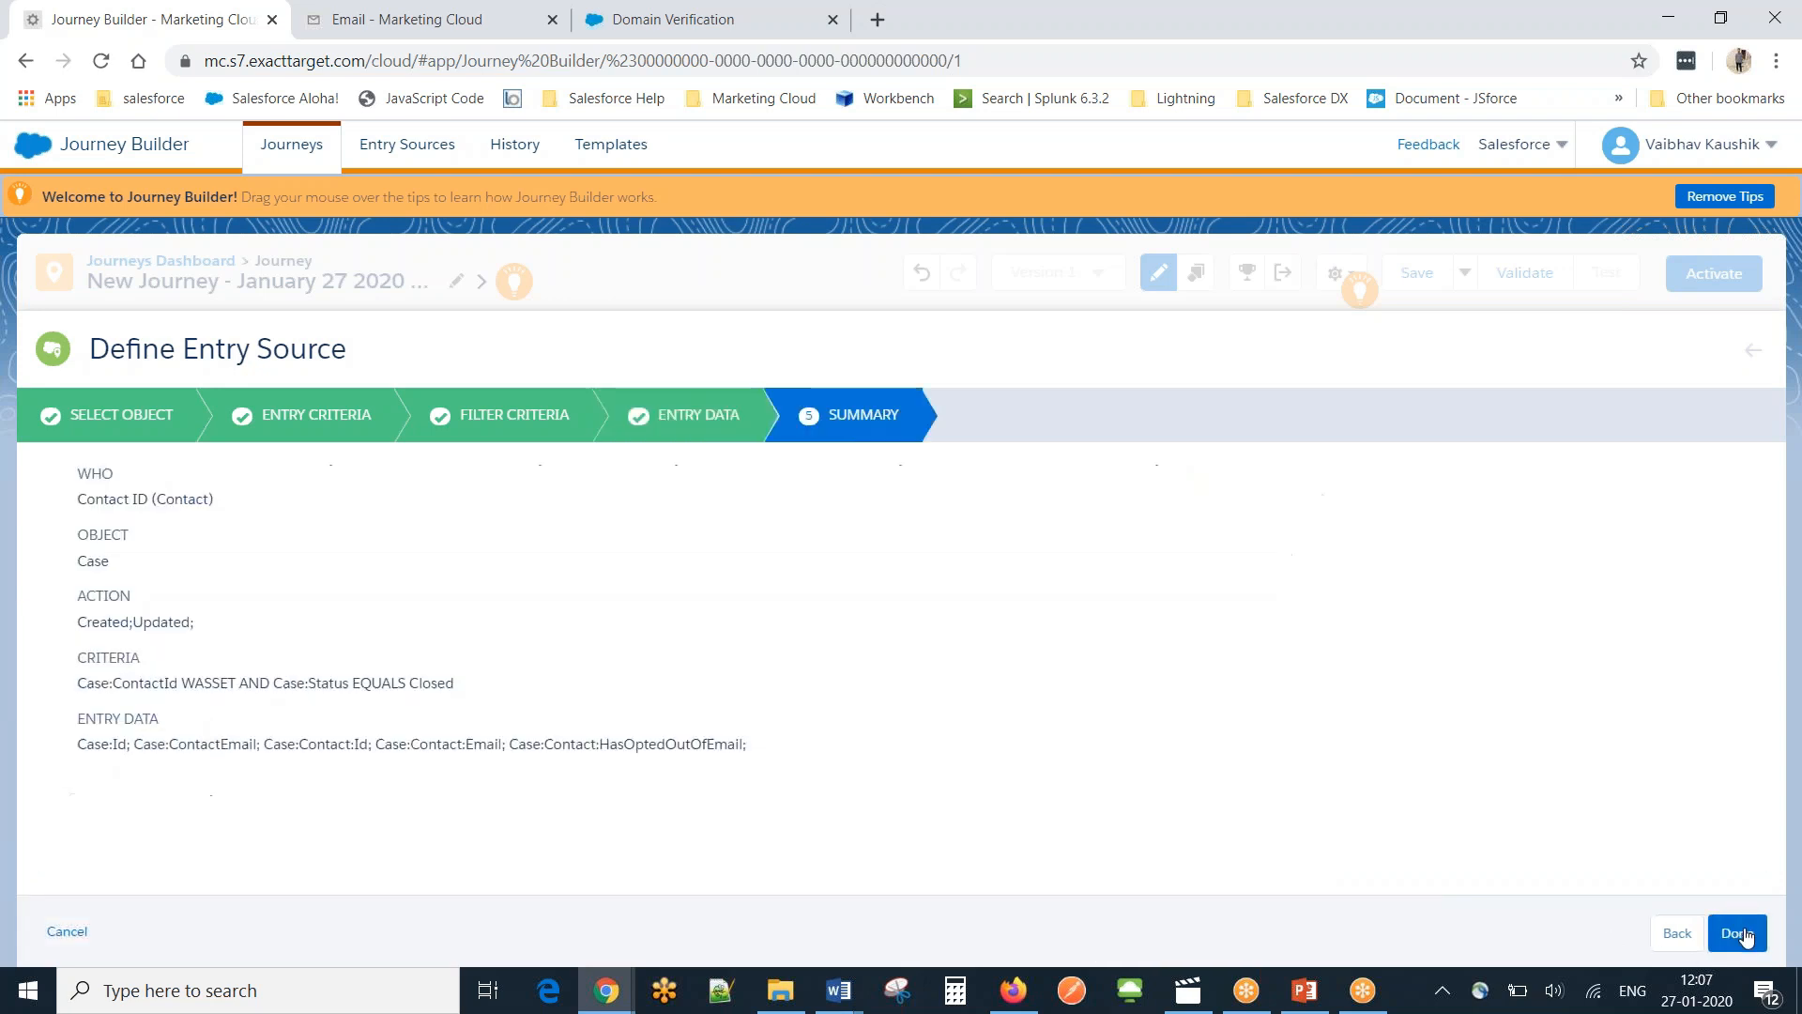
pyautogui.click(1739, 934)
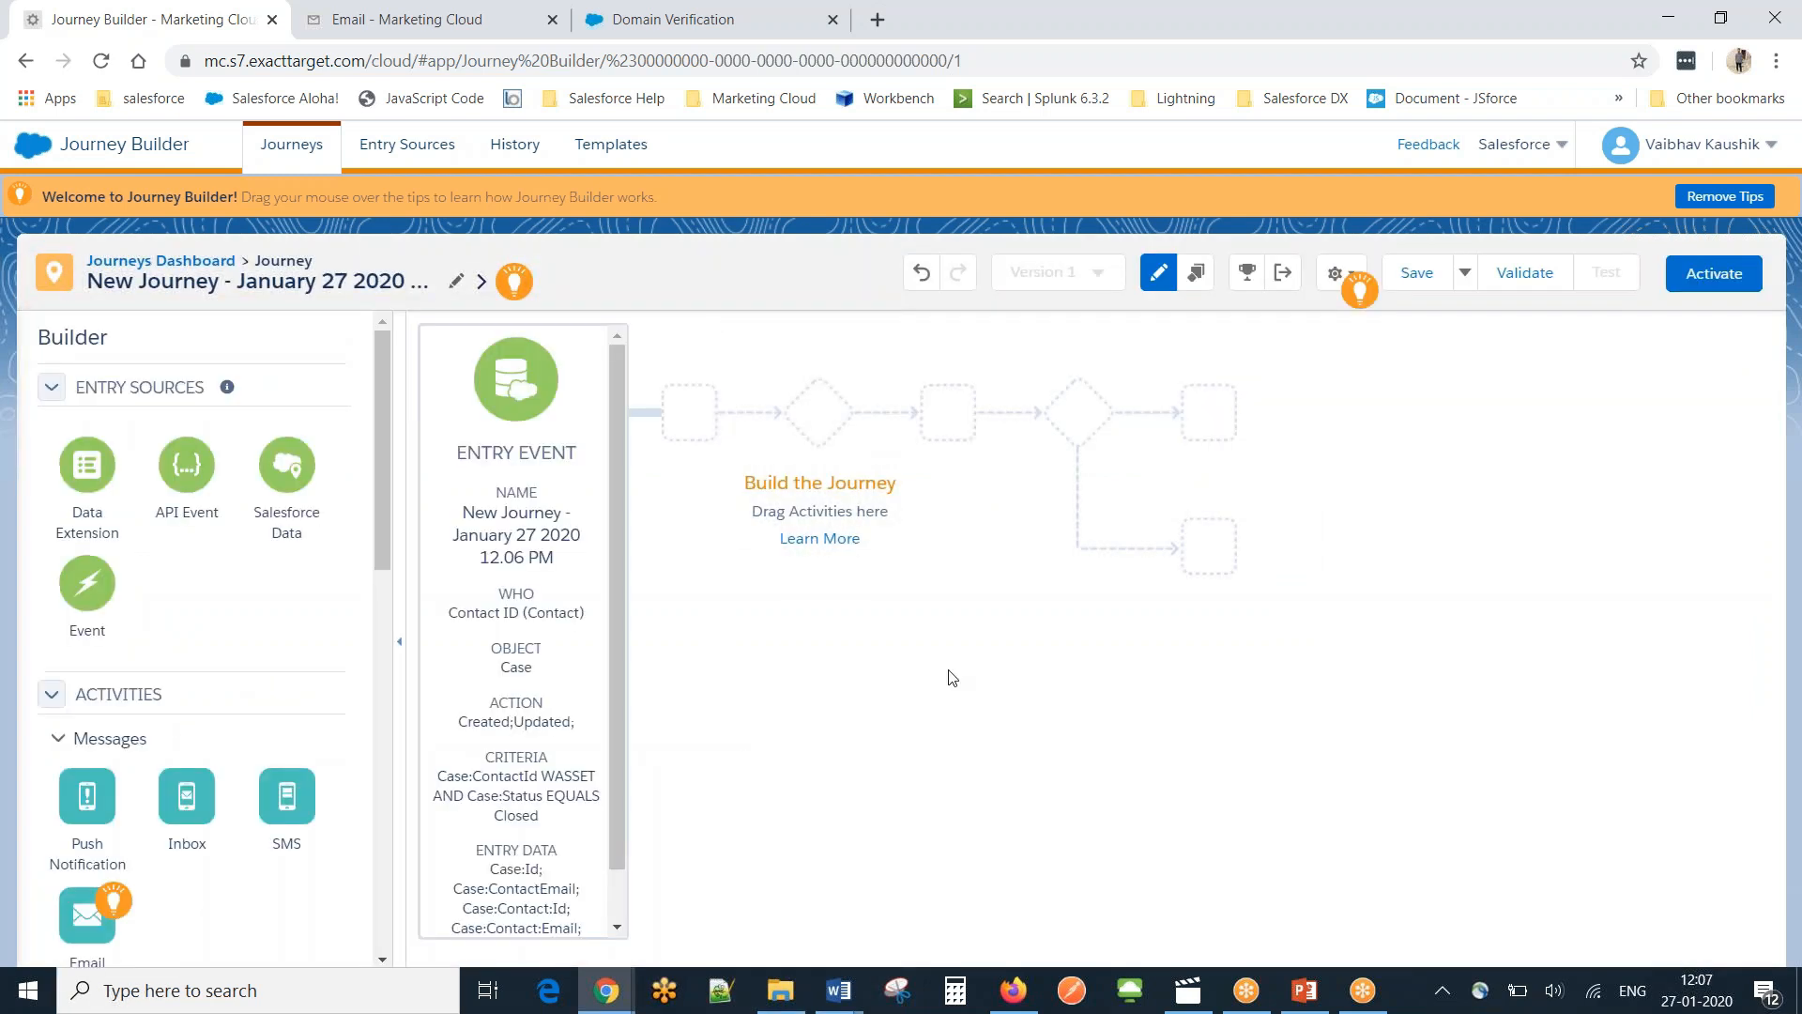
# Place an Email activity after the Case entry event and set it to send First Email.
pyautogui.moveTo(83, 916); pyautogui.dragTo(634, 415)
pyautogui.click(699, 416)
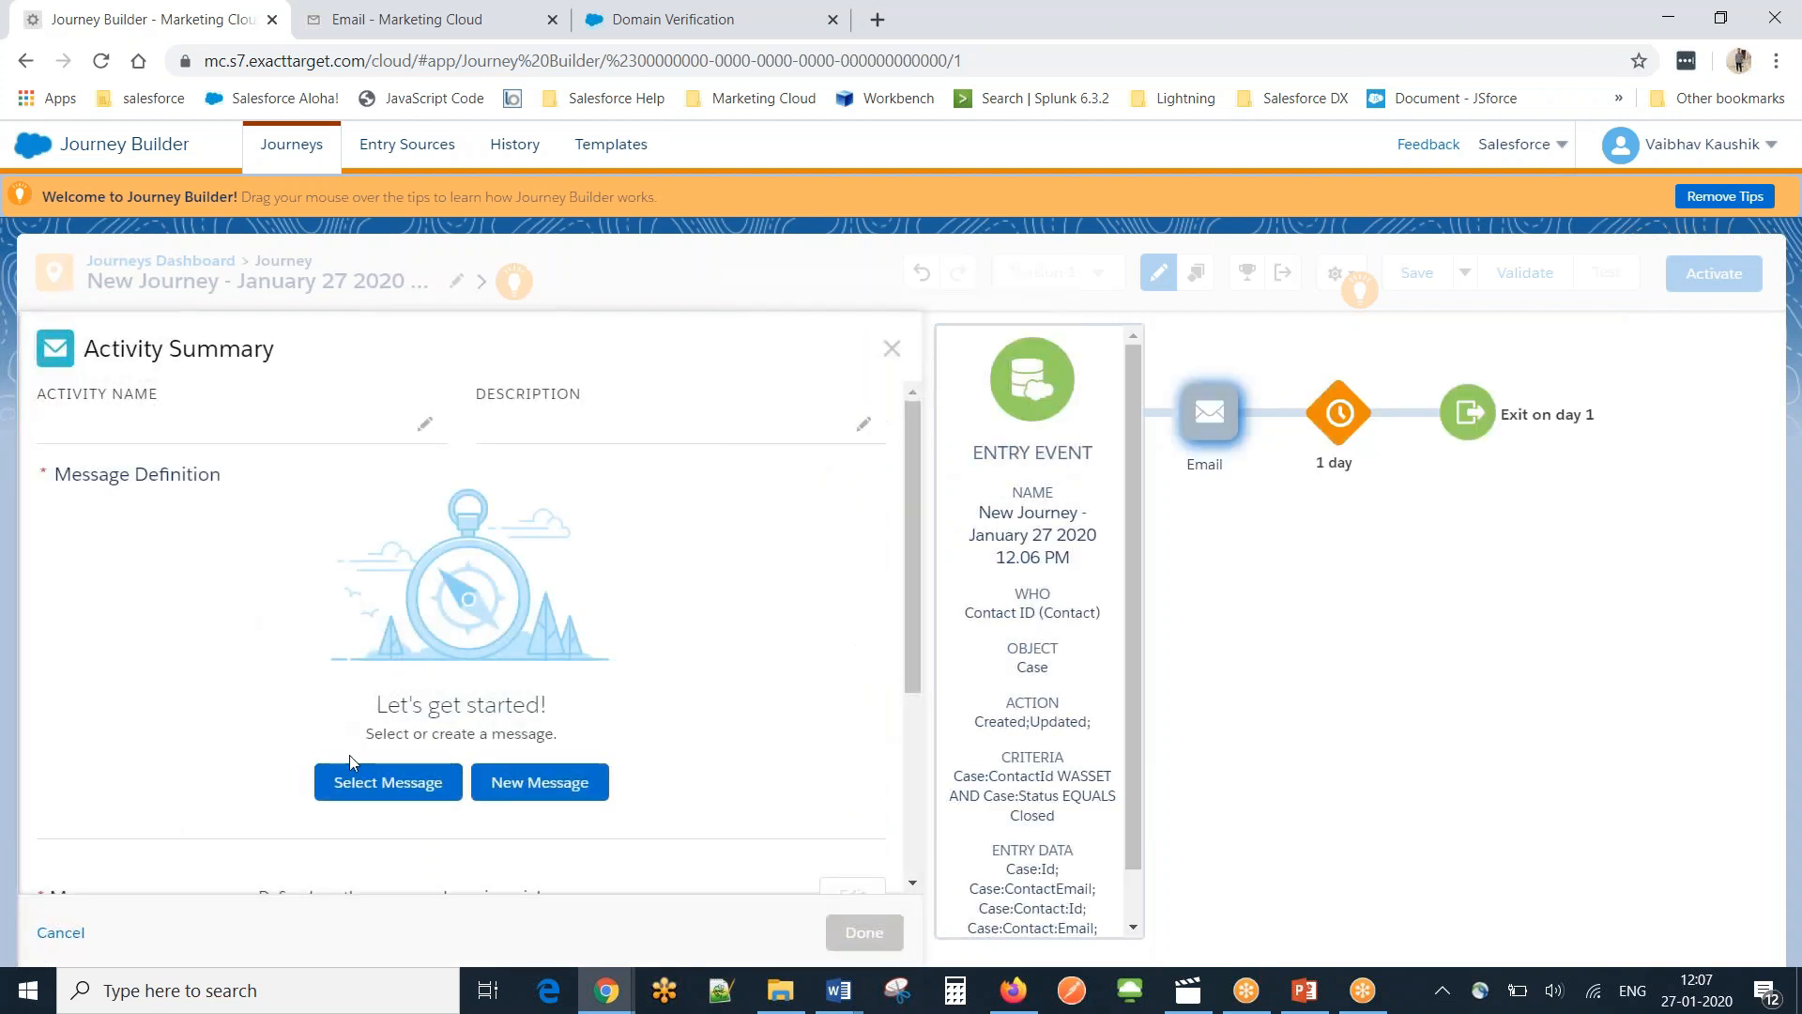
pyautogui.click(369, 787)
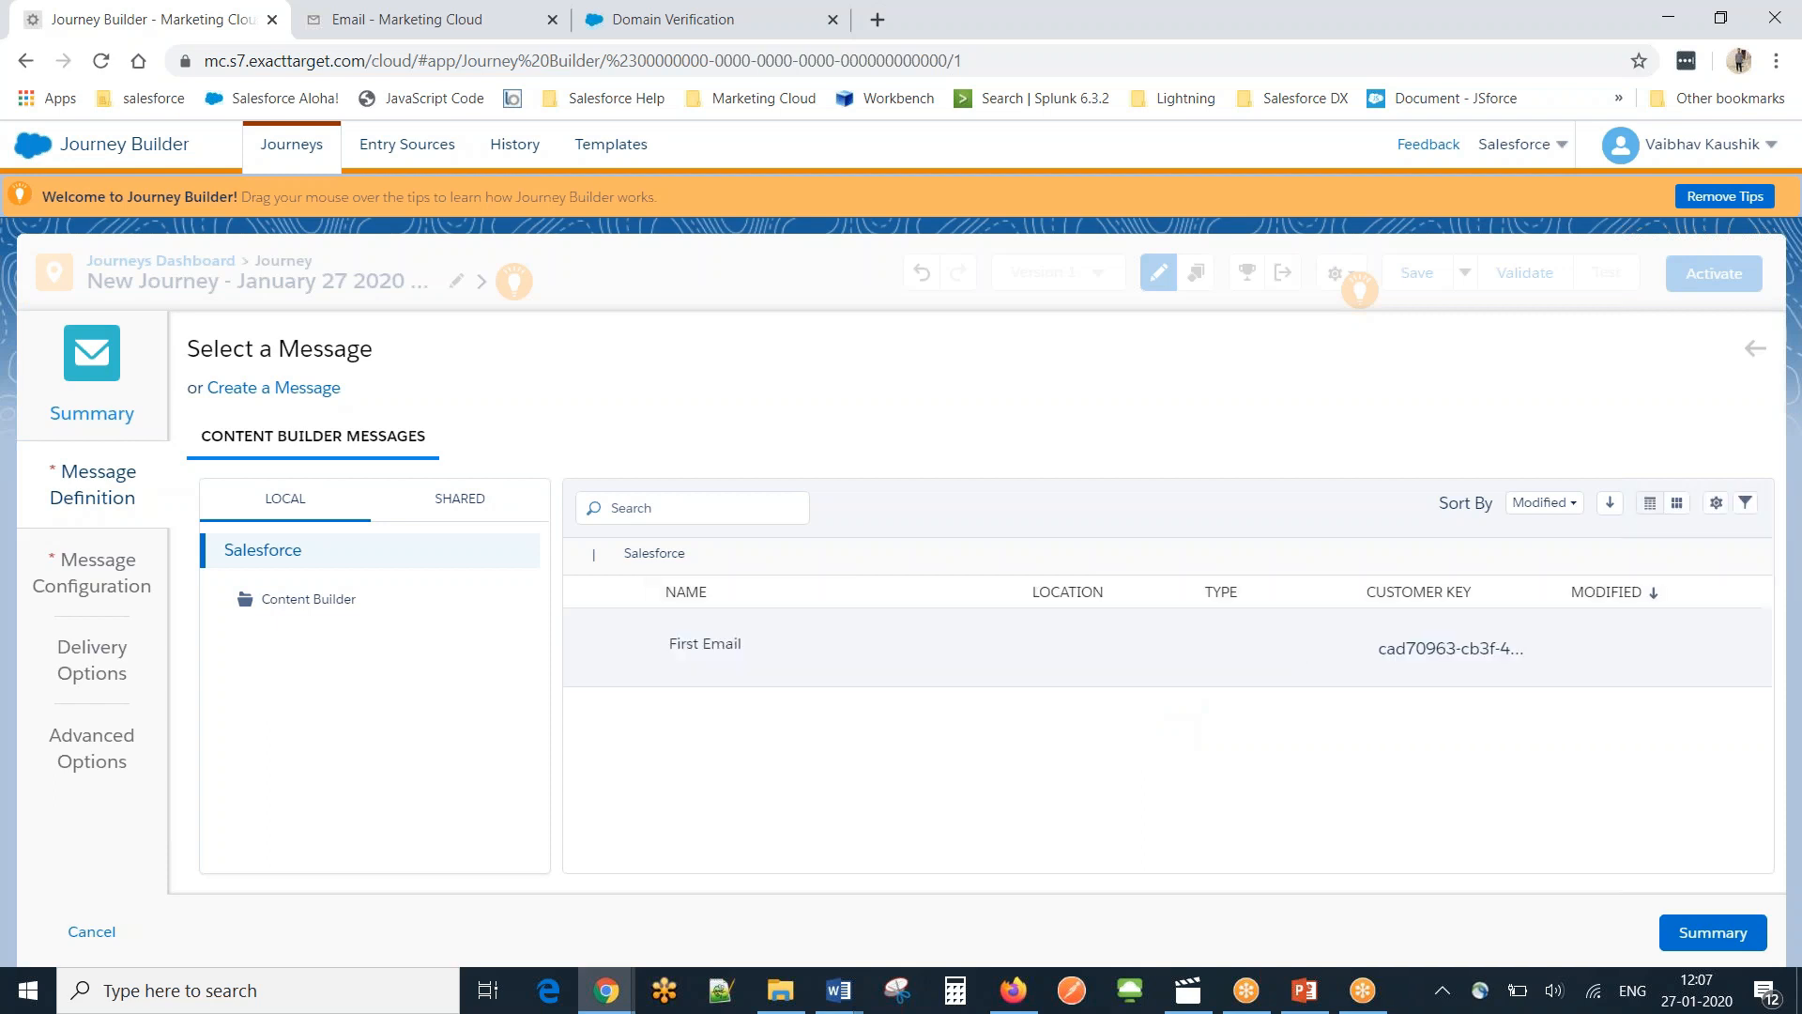
pyautogui.click(939, 674)
pyautogui.click(1704, 932)
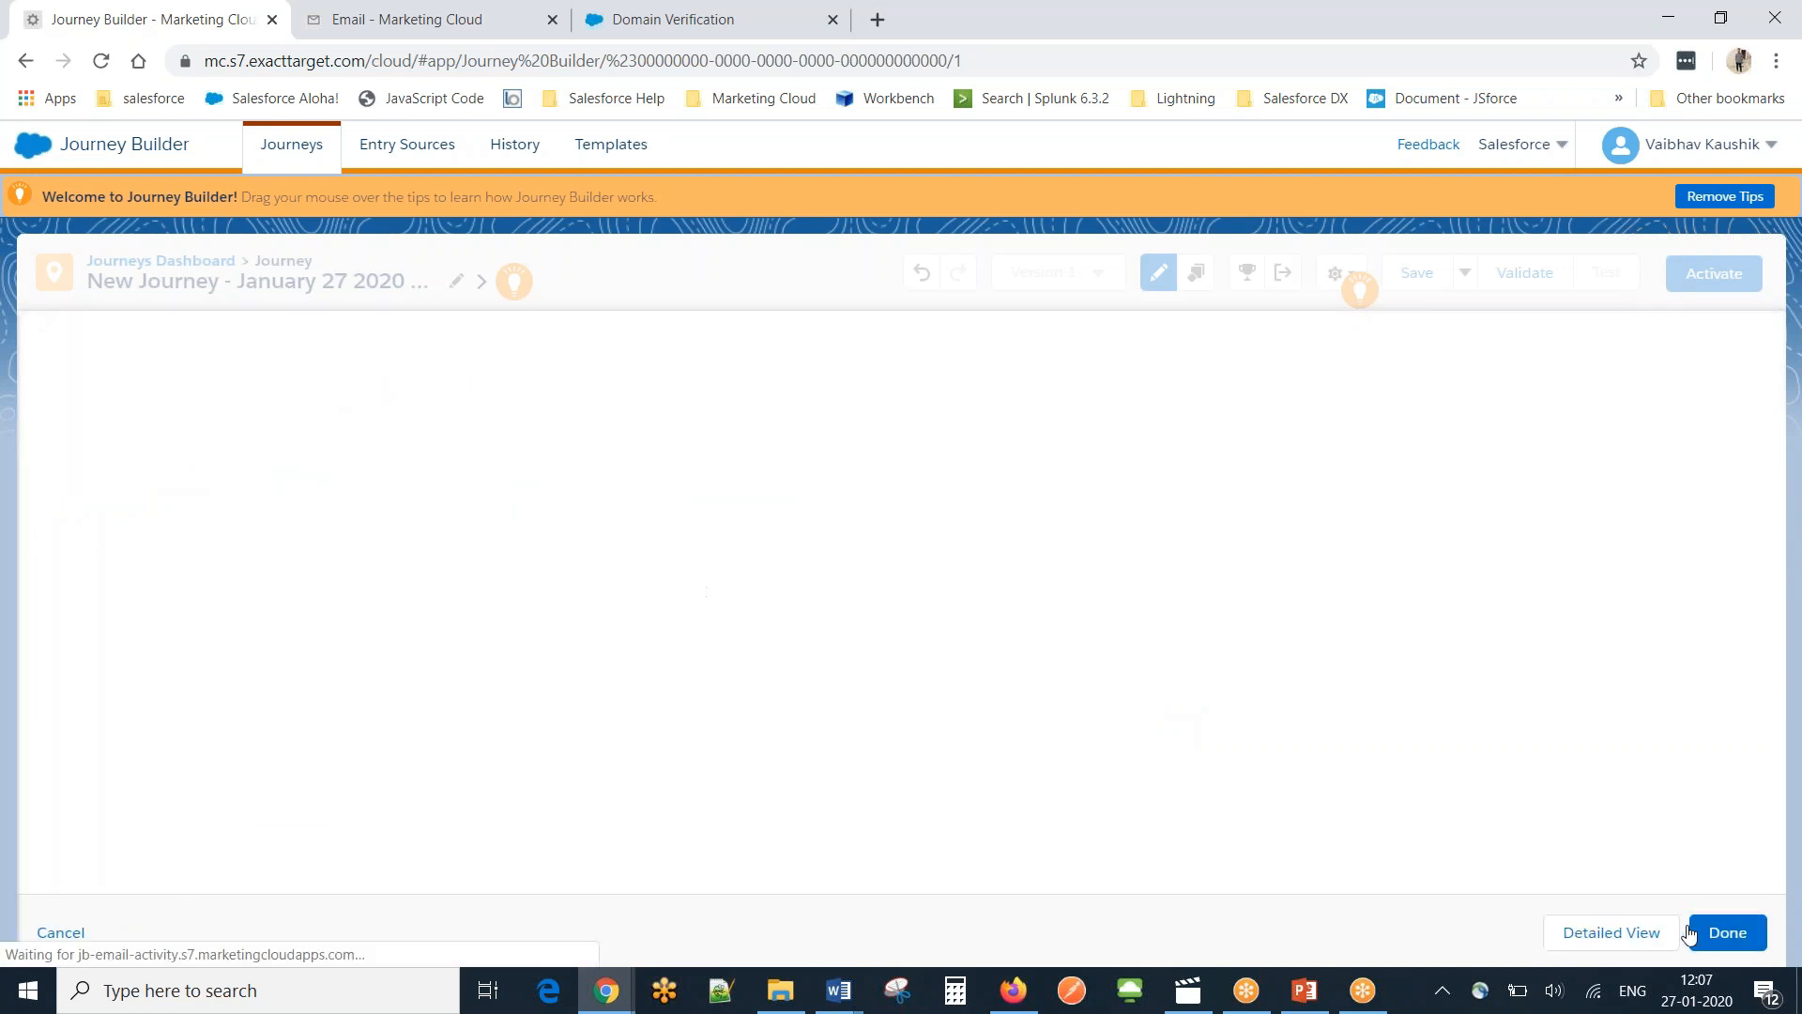
pyautogui.click(864, 931)
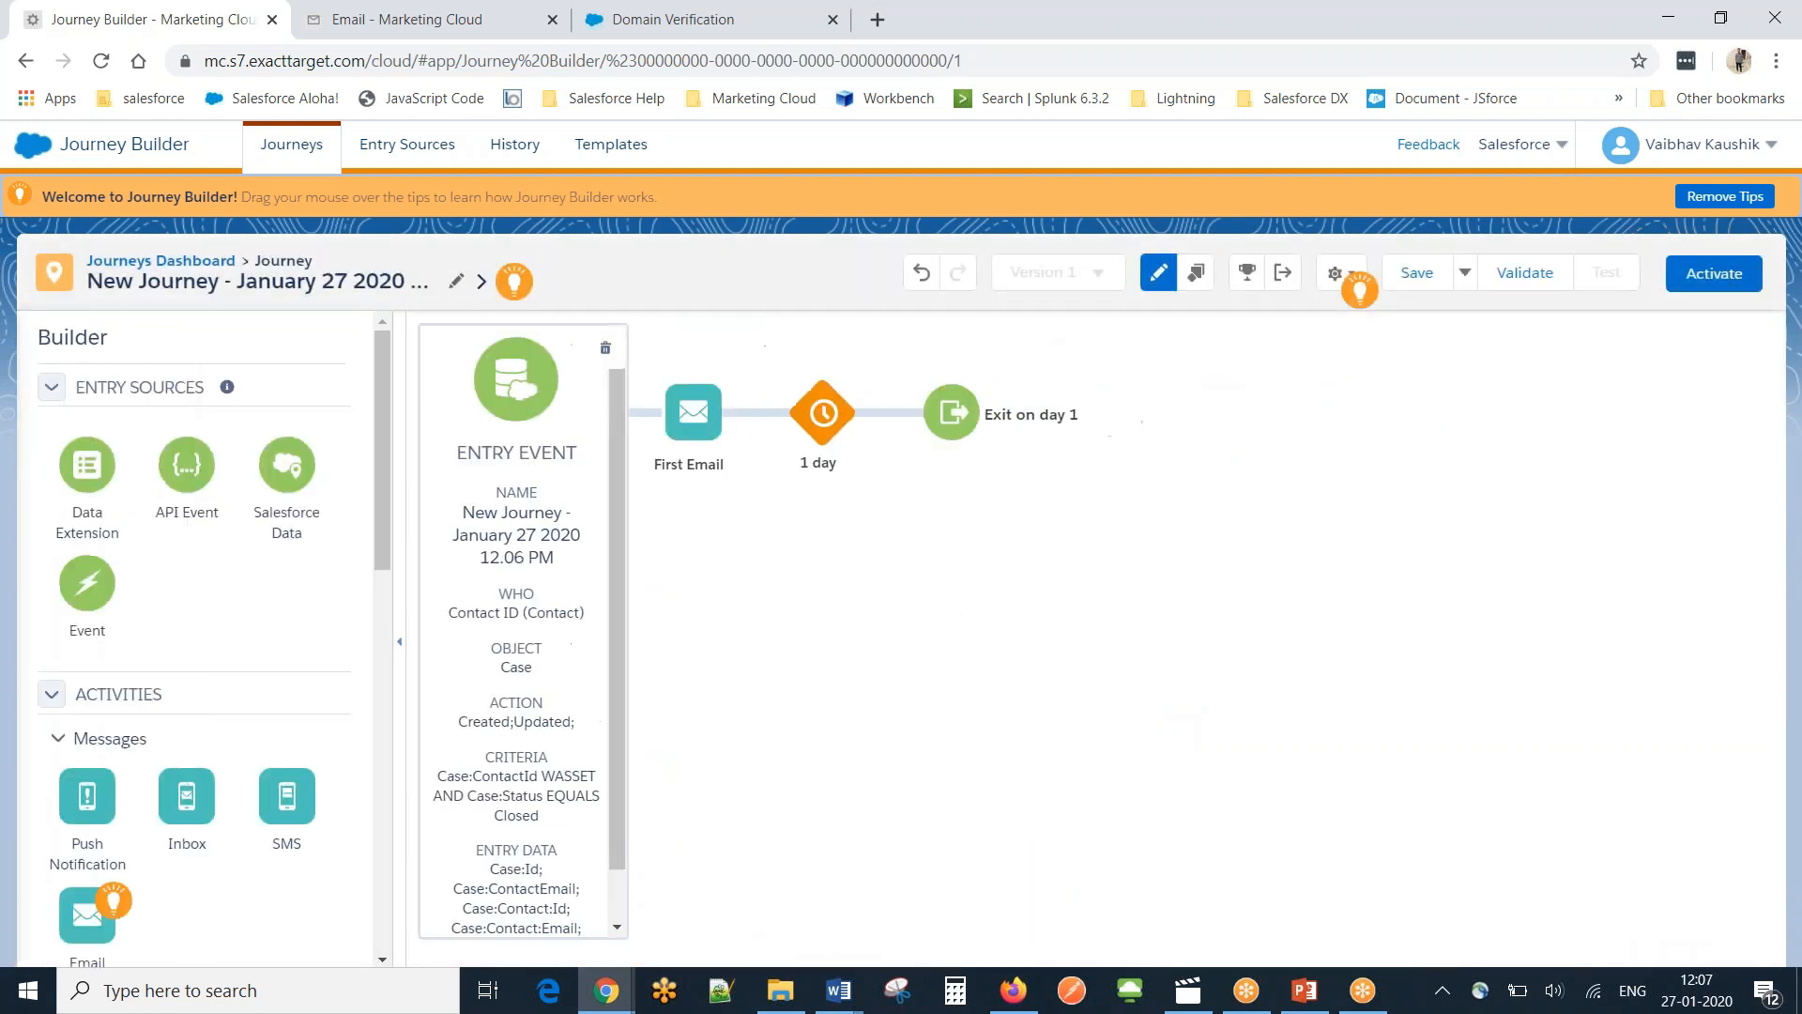
# In Journey Settings, allow re-entry anytime, send to Case:ContactEmail, and take mobile numbers from Contacts.
pyautogui.click(1348, 274)
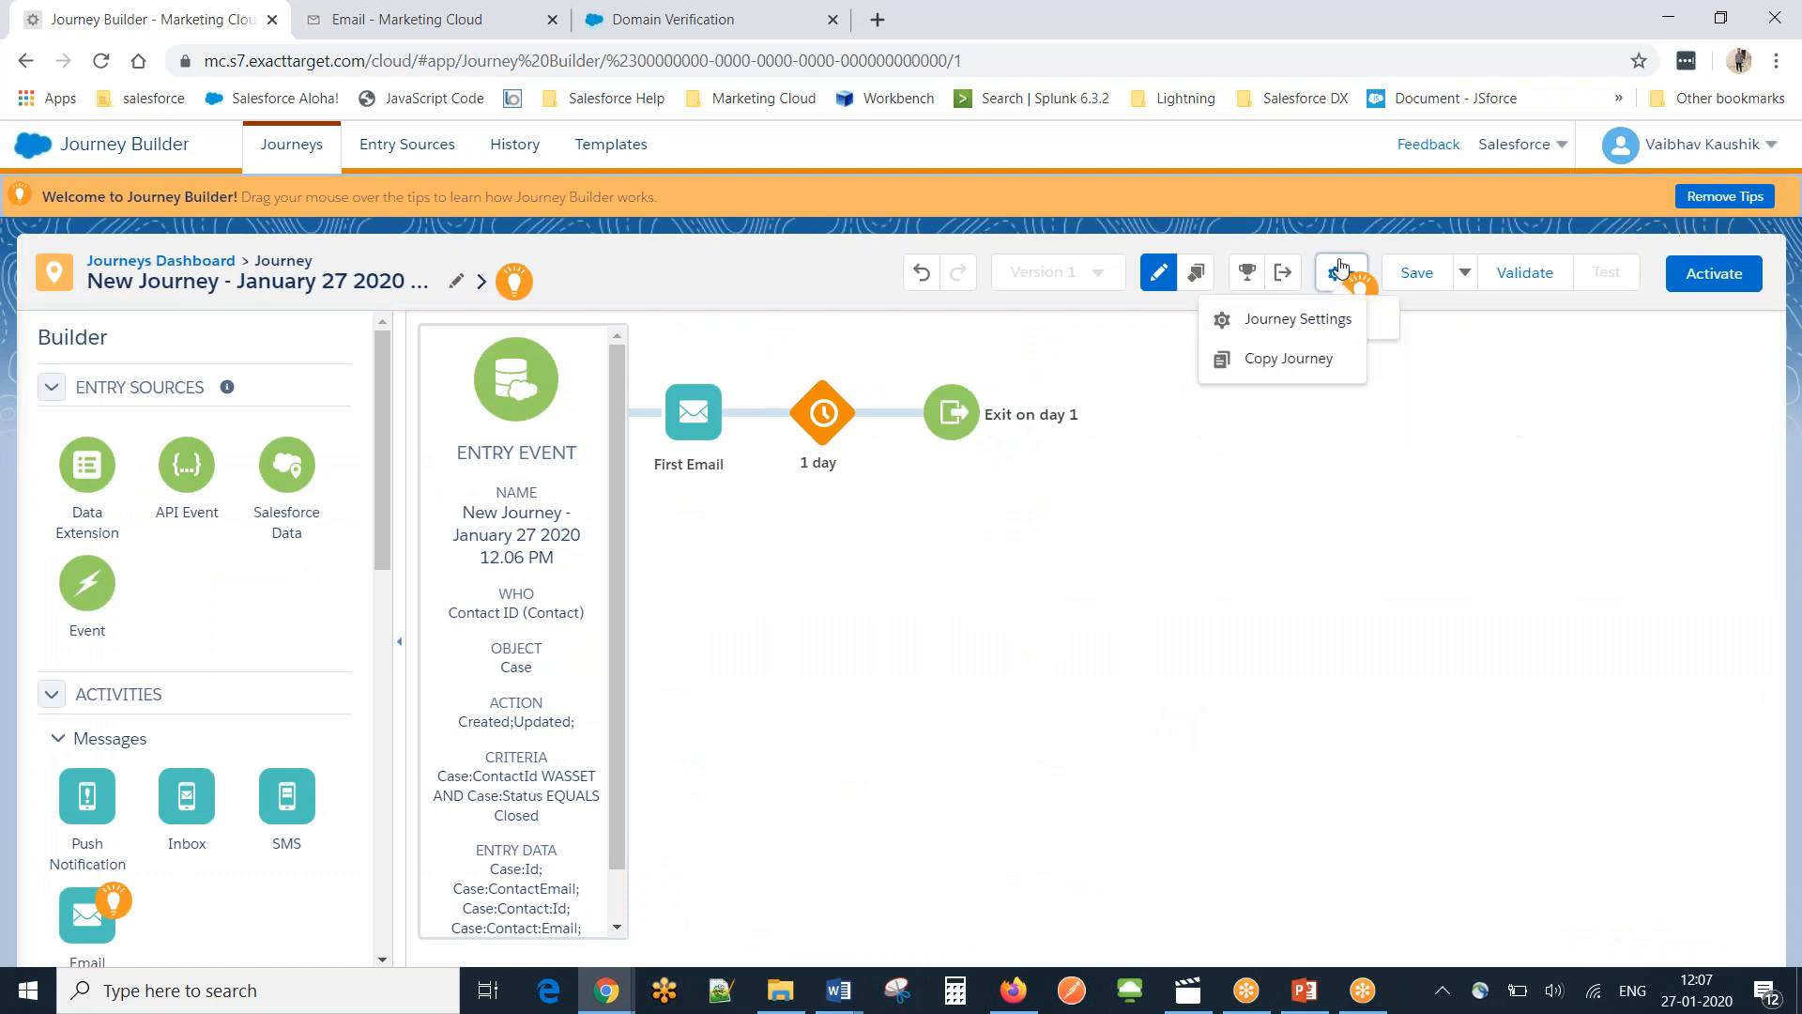
pyautogui.click(1291, 314)
pyautogui.click(103, 520)
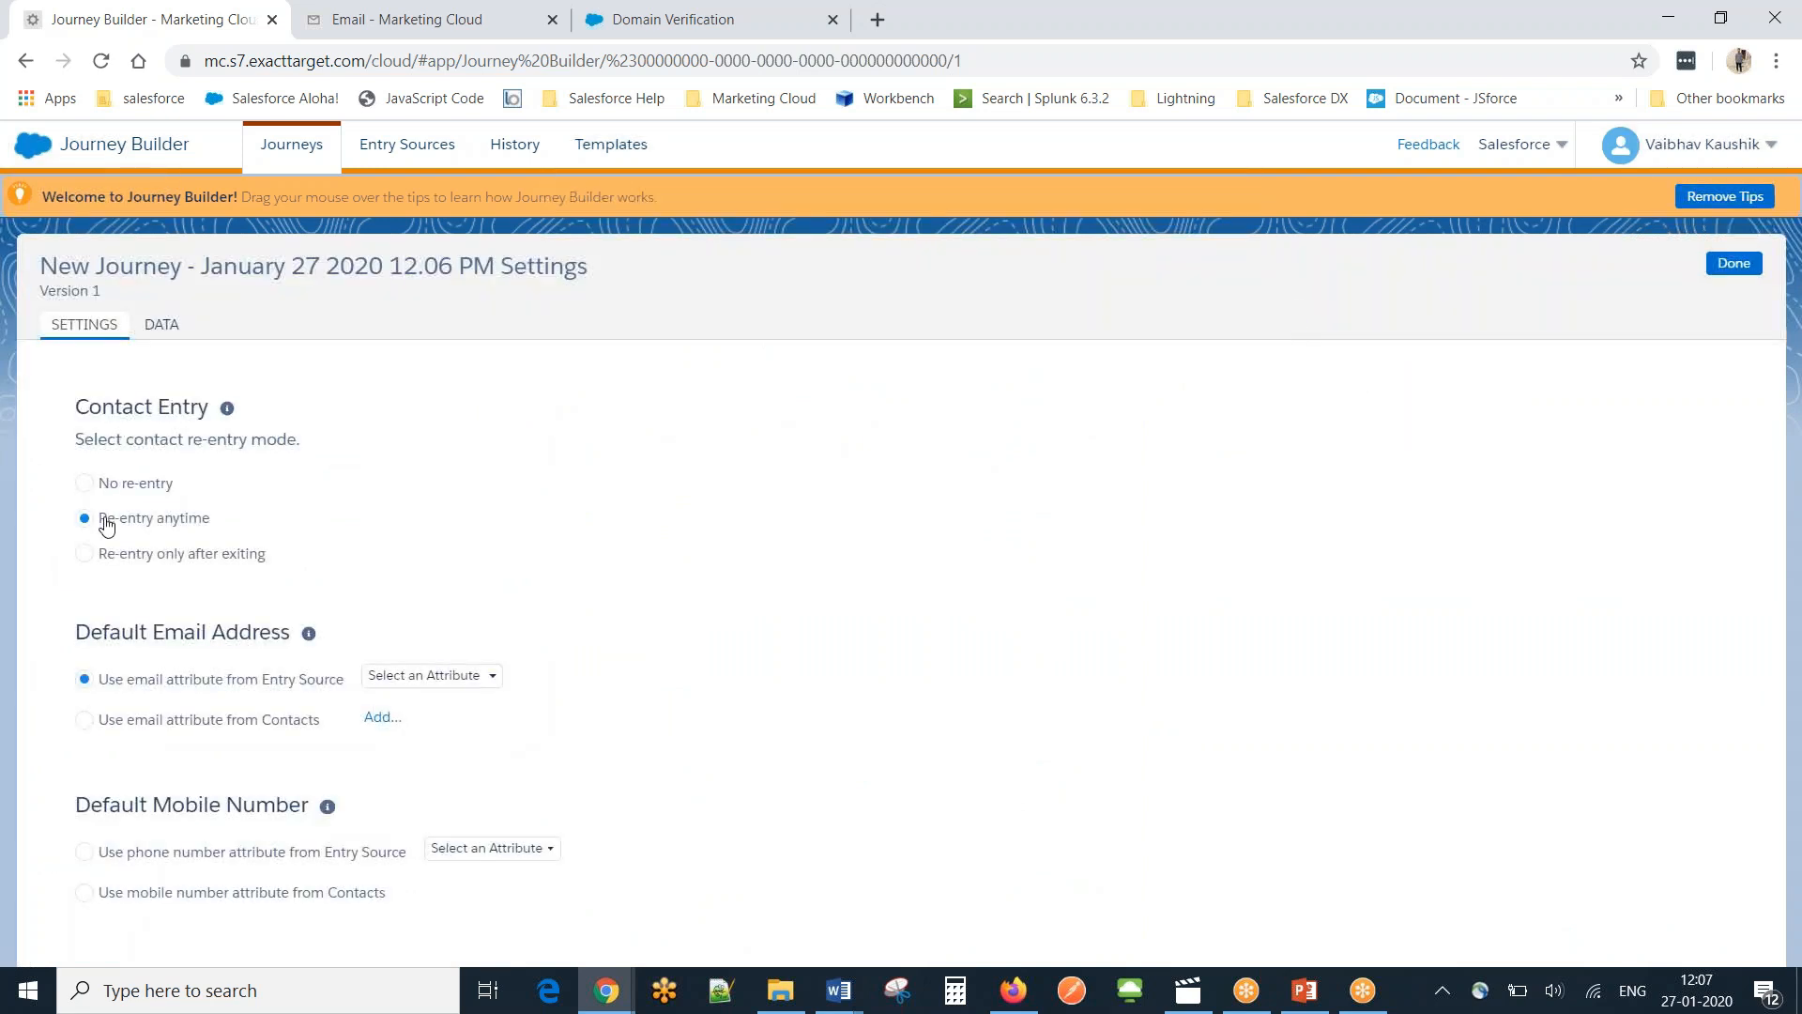
pyautogui.click(453, 685)
pyautogui.click(454, 729)
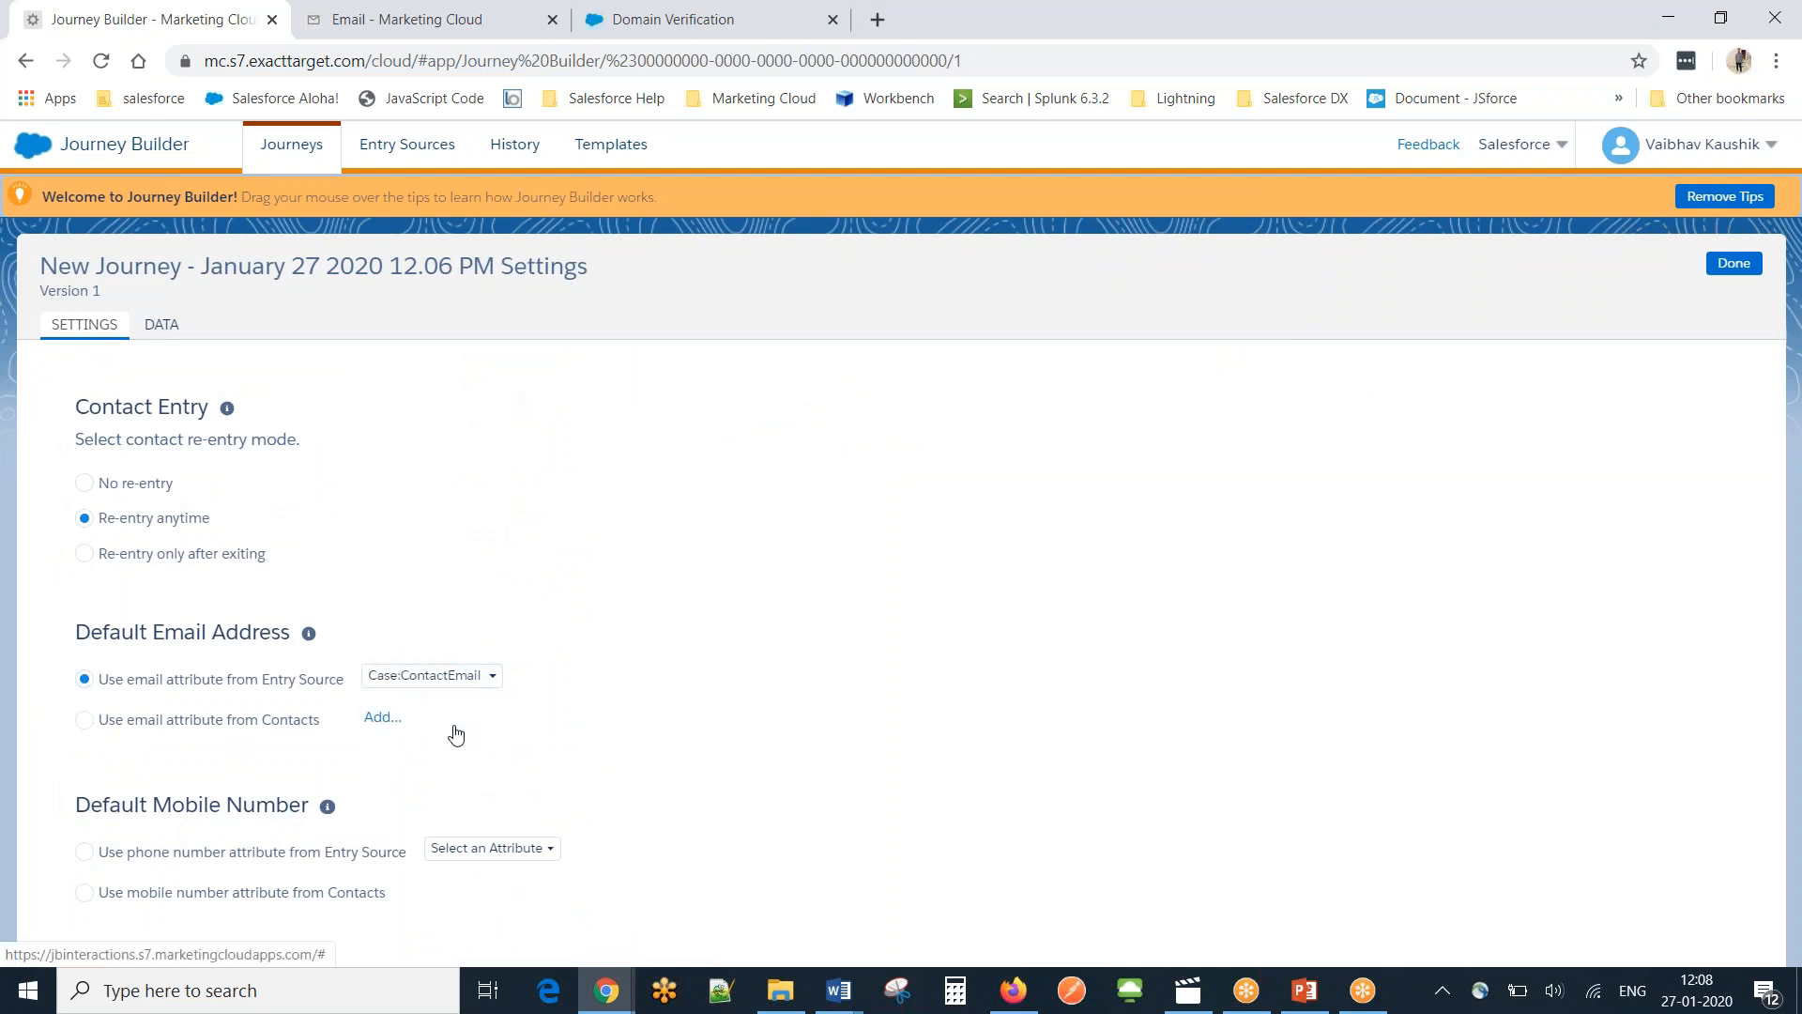
pyautogui.click(218, 890)
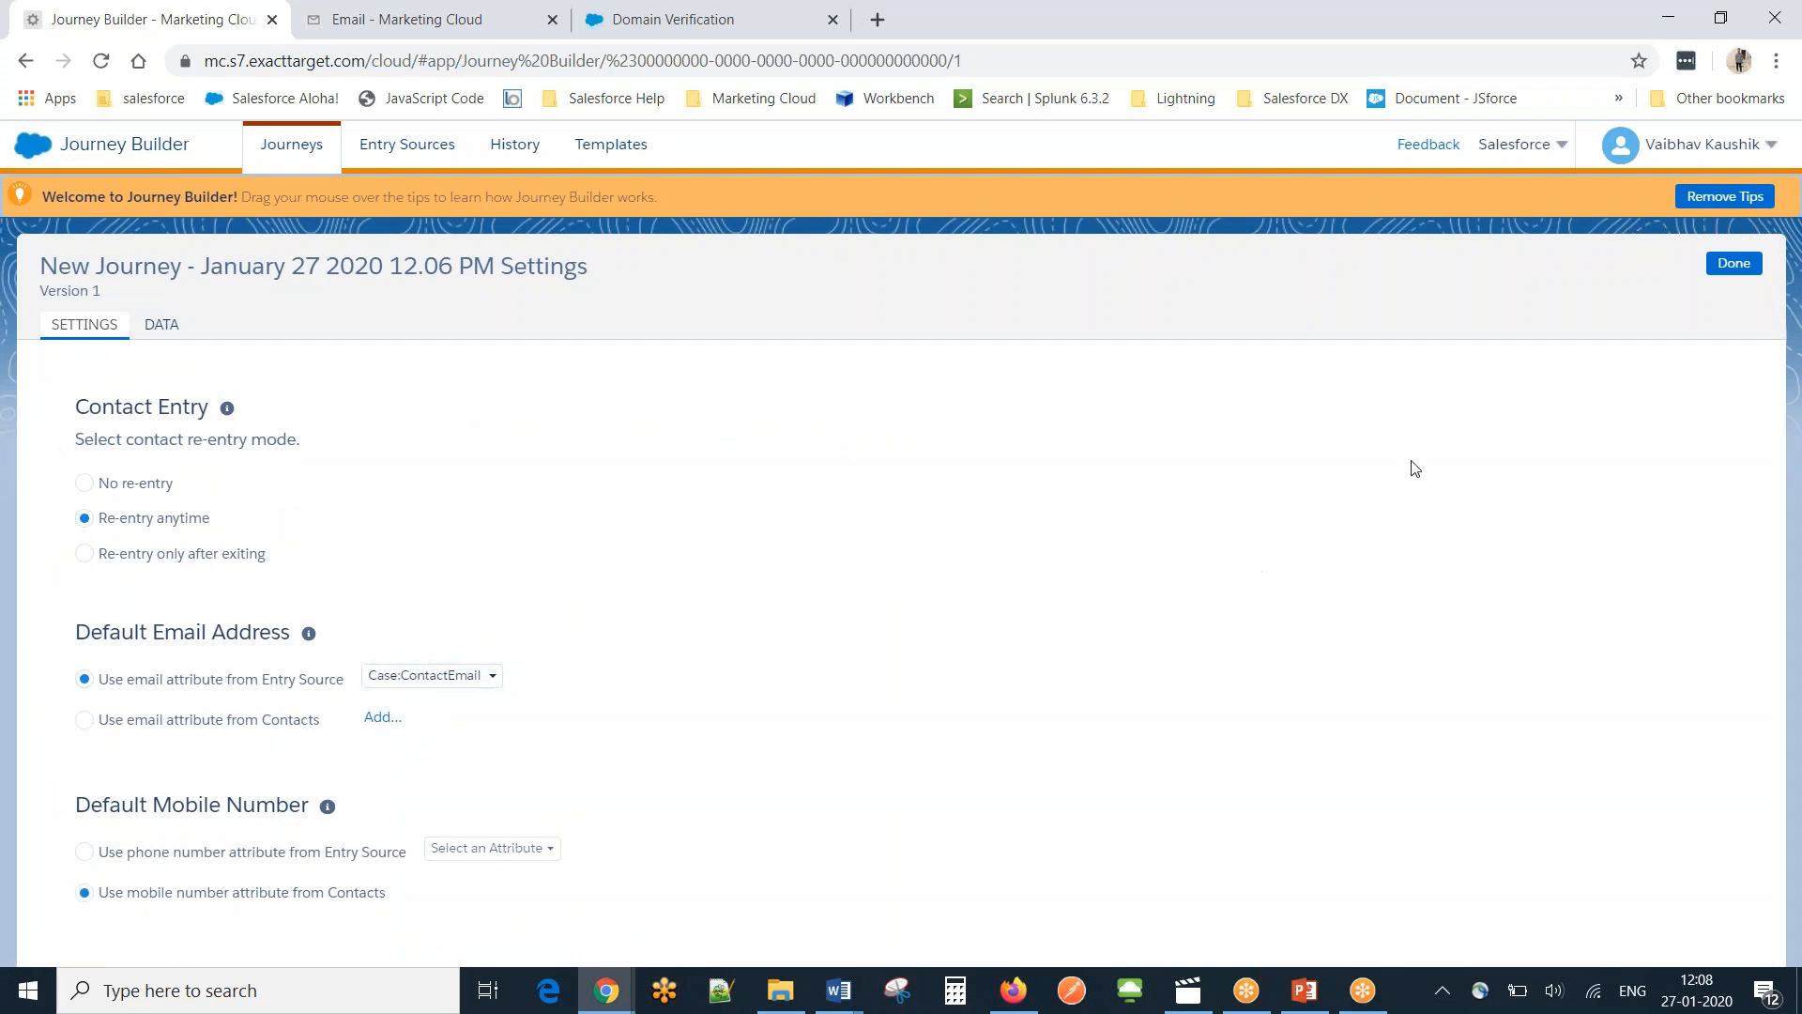
pyautogui.click(1732, 270)
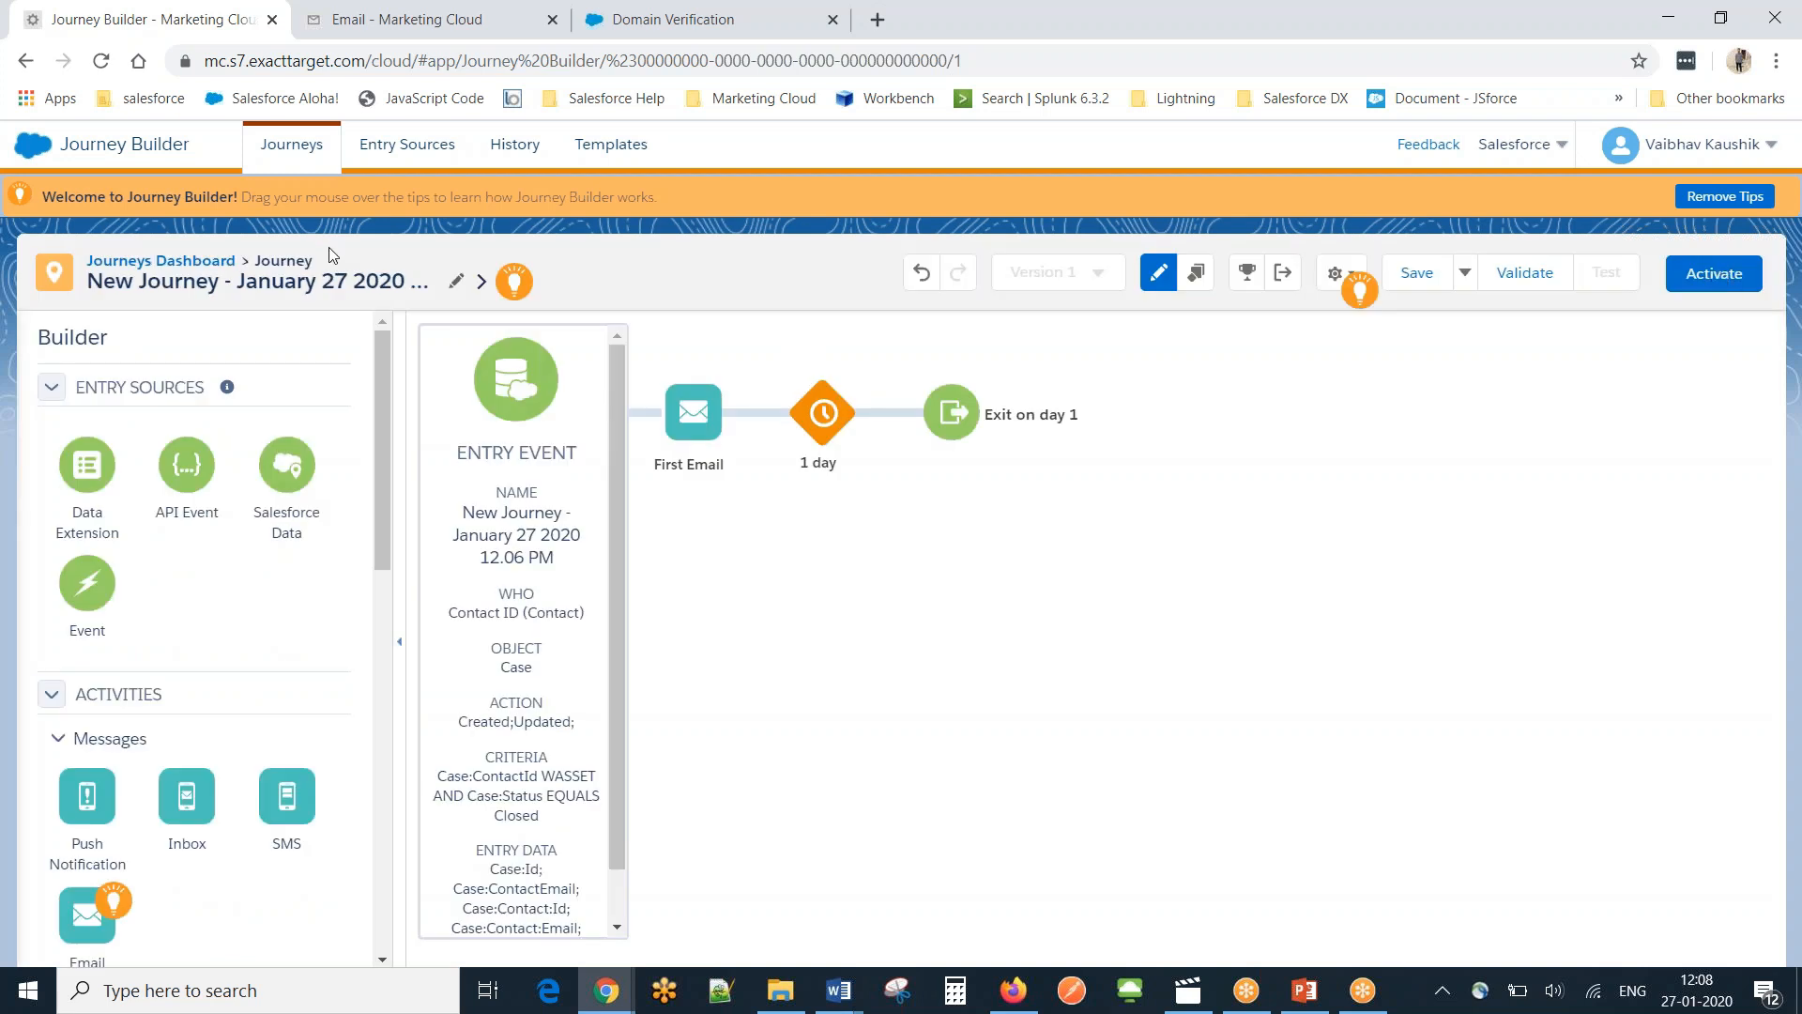
# Rename the journey 'Case Closed Email', save it, and go back to the Journeys Dashboard.
pyautogui.click(330, 279)
pyautogui.write('Case')
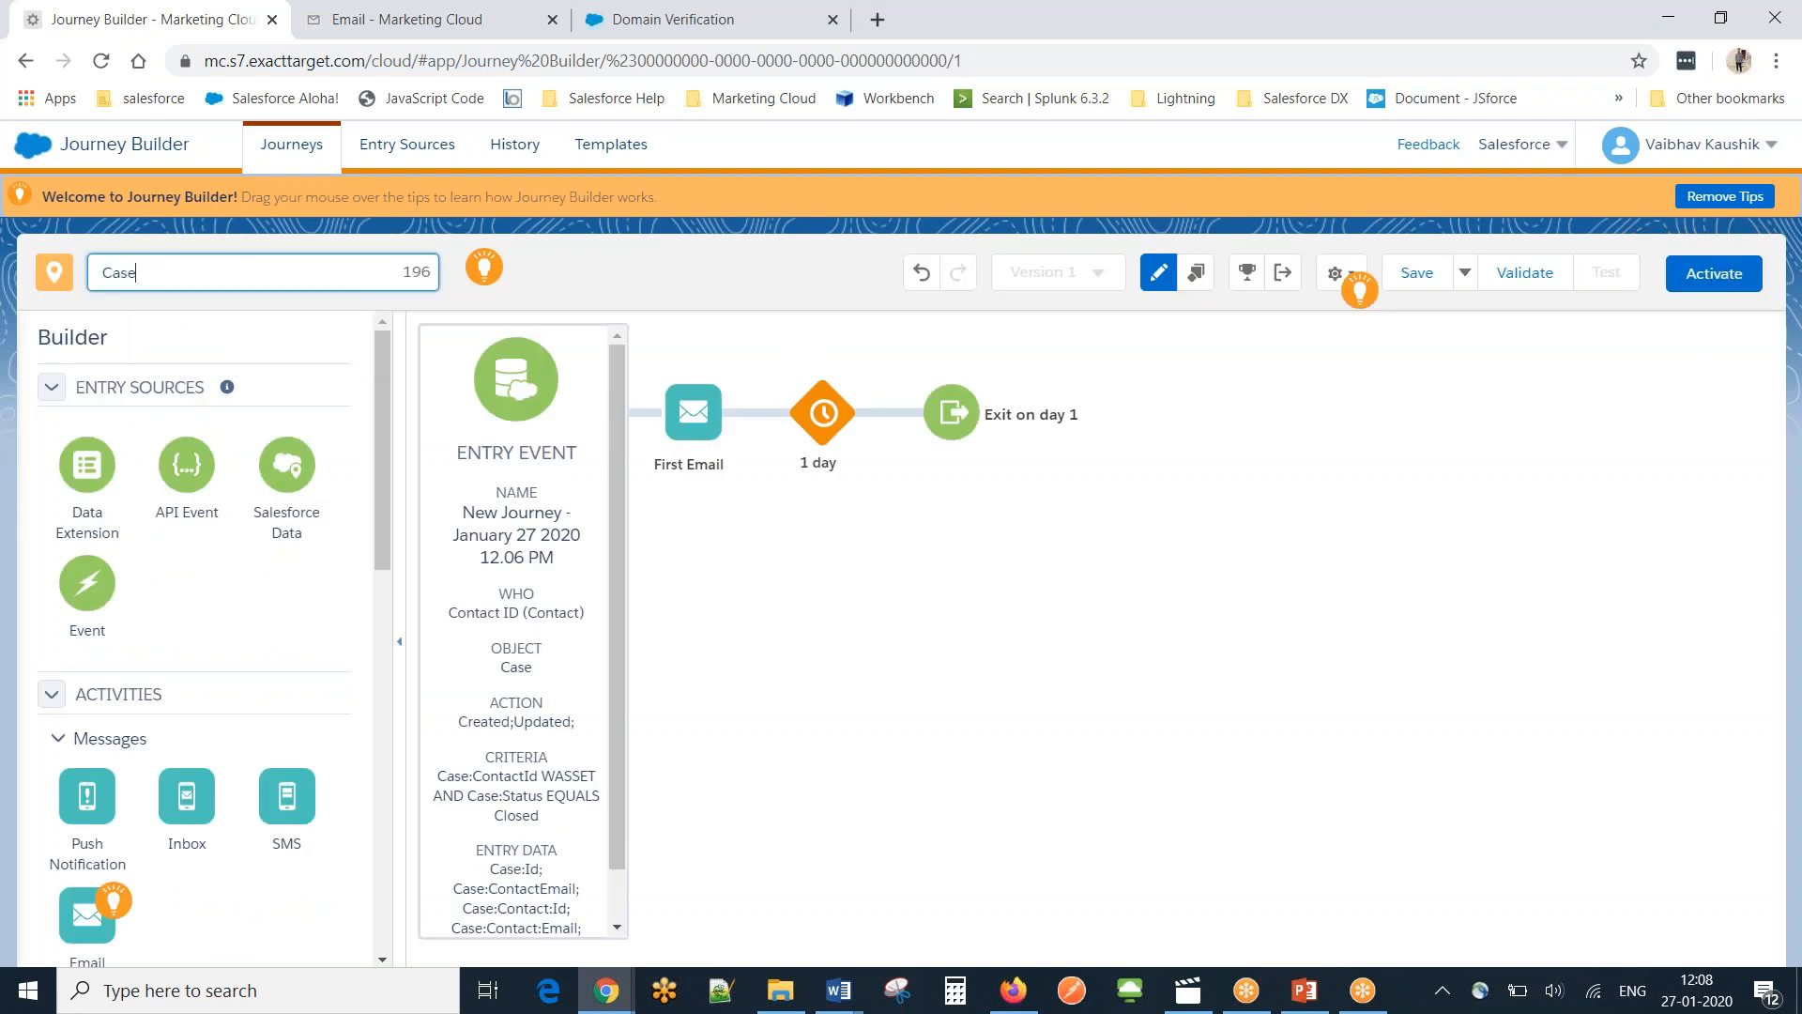
pyautogui.write(' Closed Email')
pyautogui.press('Return')
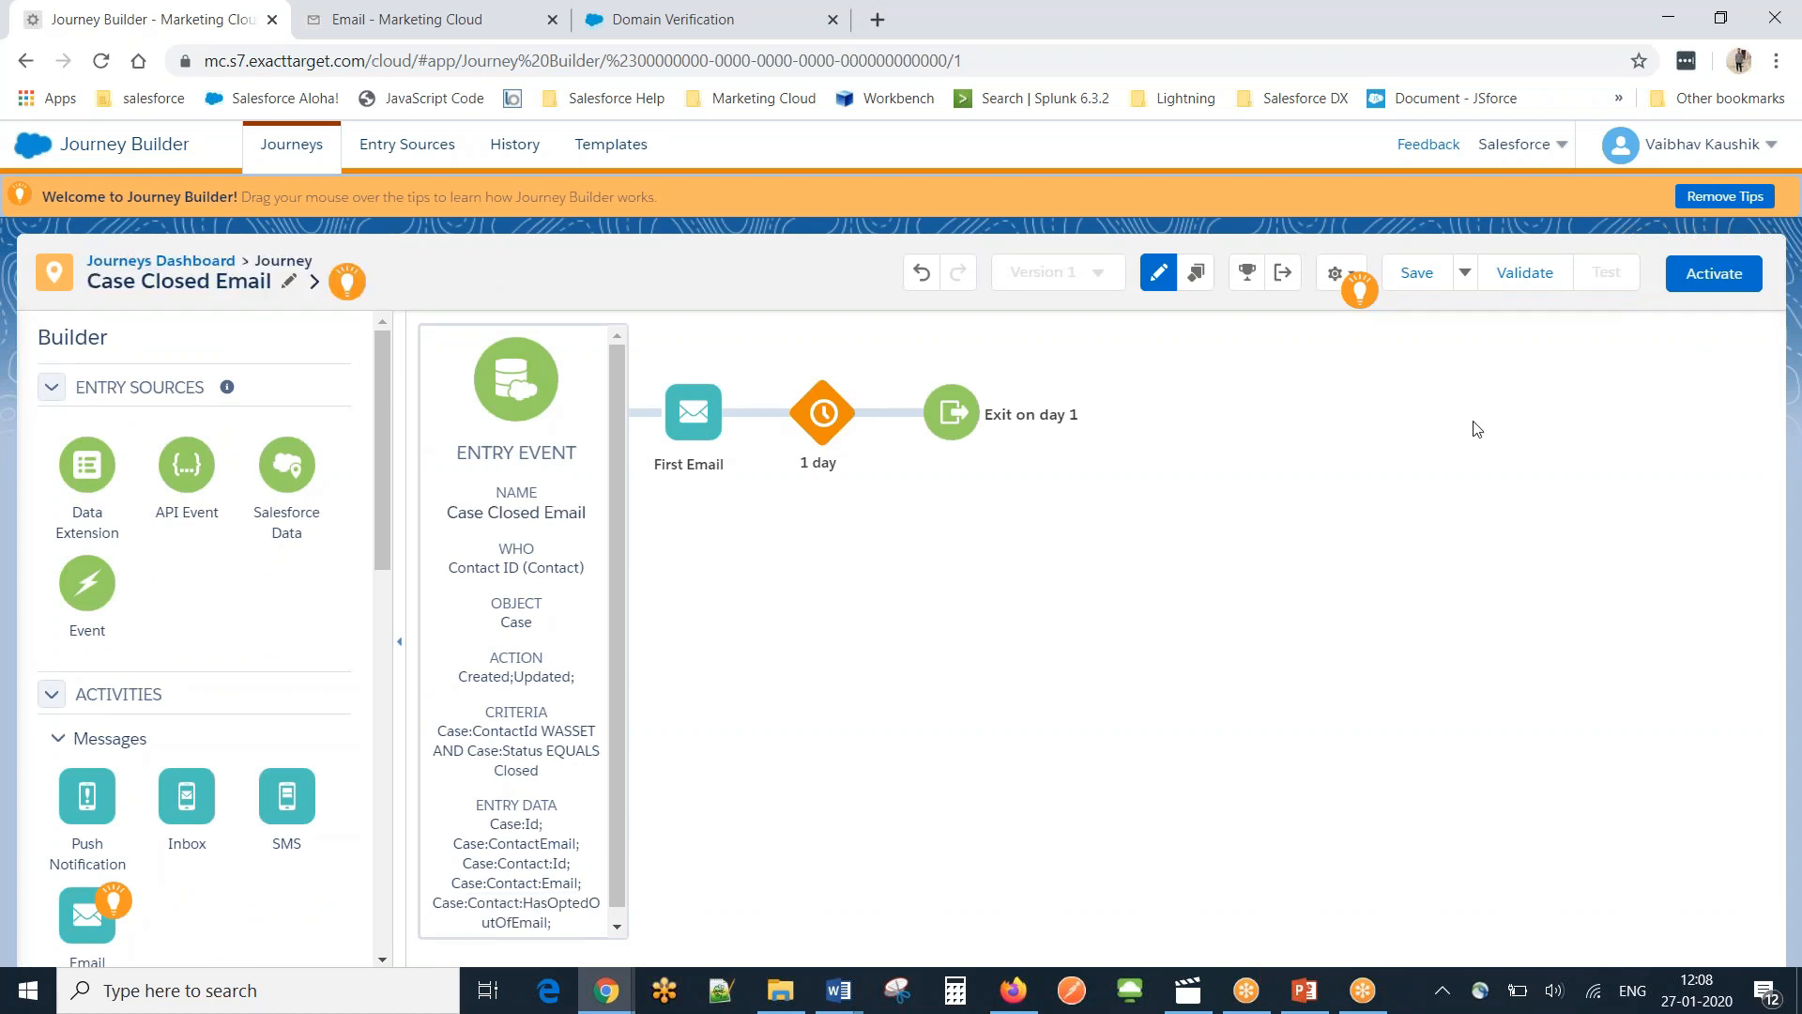
pyautogui.click(1419, 278)
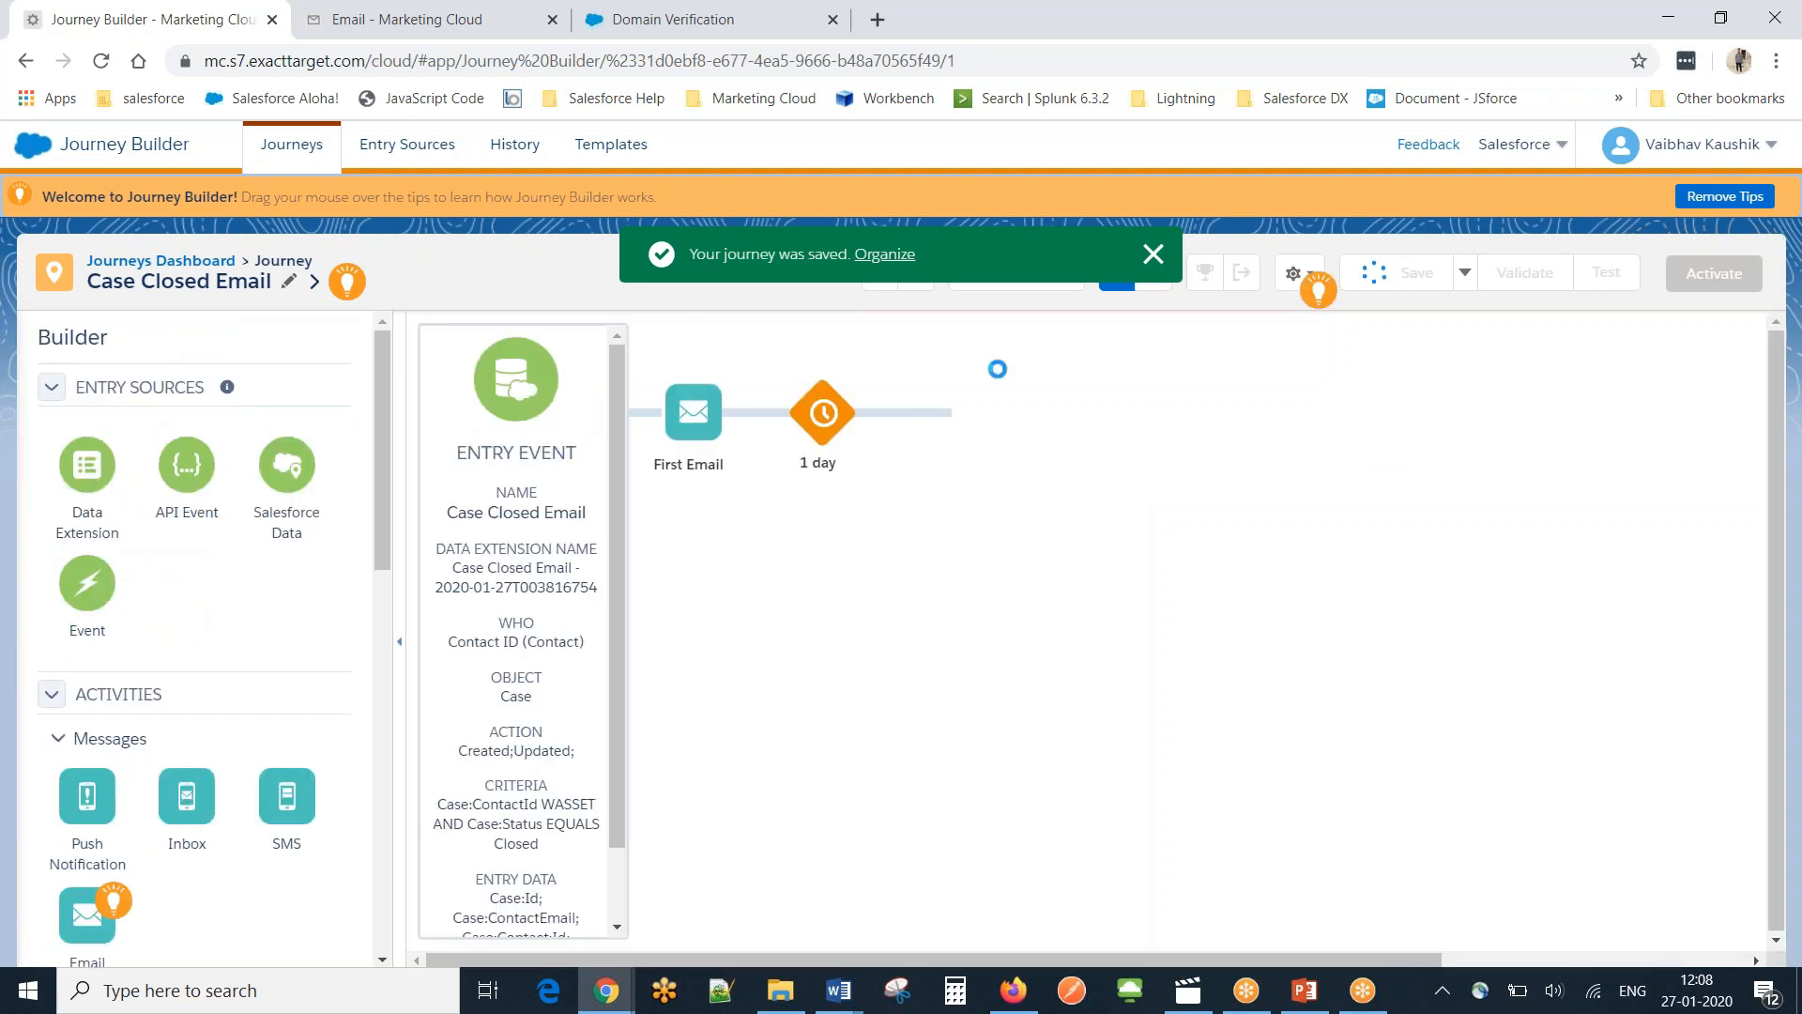
pyautogui.click(144, 265)
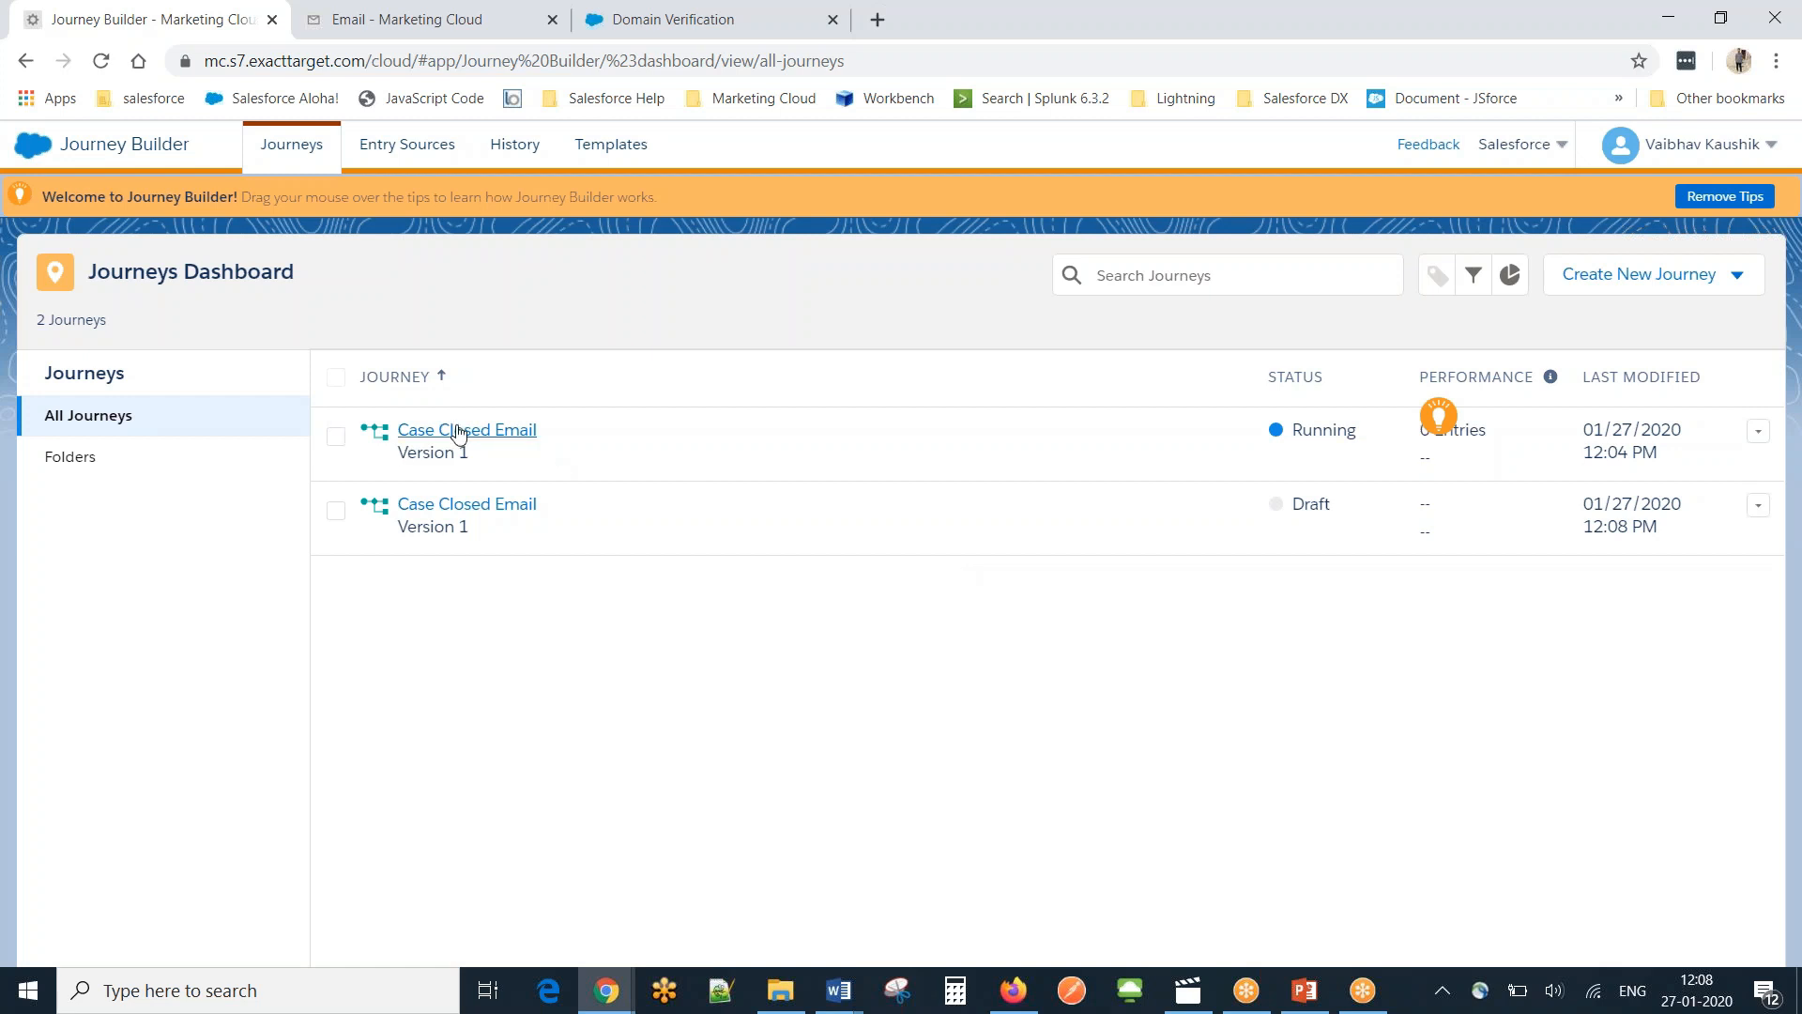
# Stop all versions of the running Case Closed Email journey and return to the dashboard.
pyautogui.click(336, 440)
pyautogui.click(467, 432)
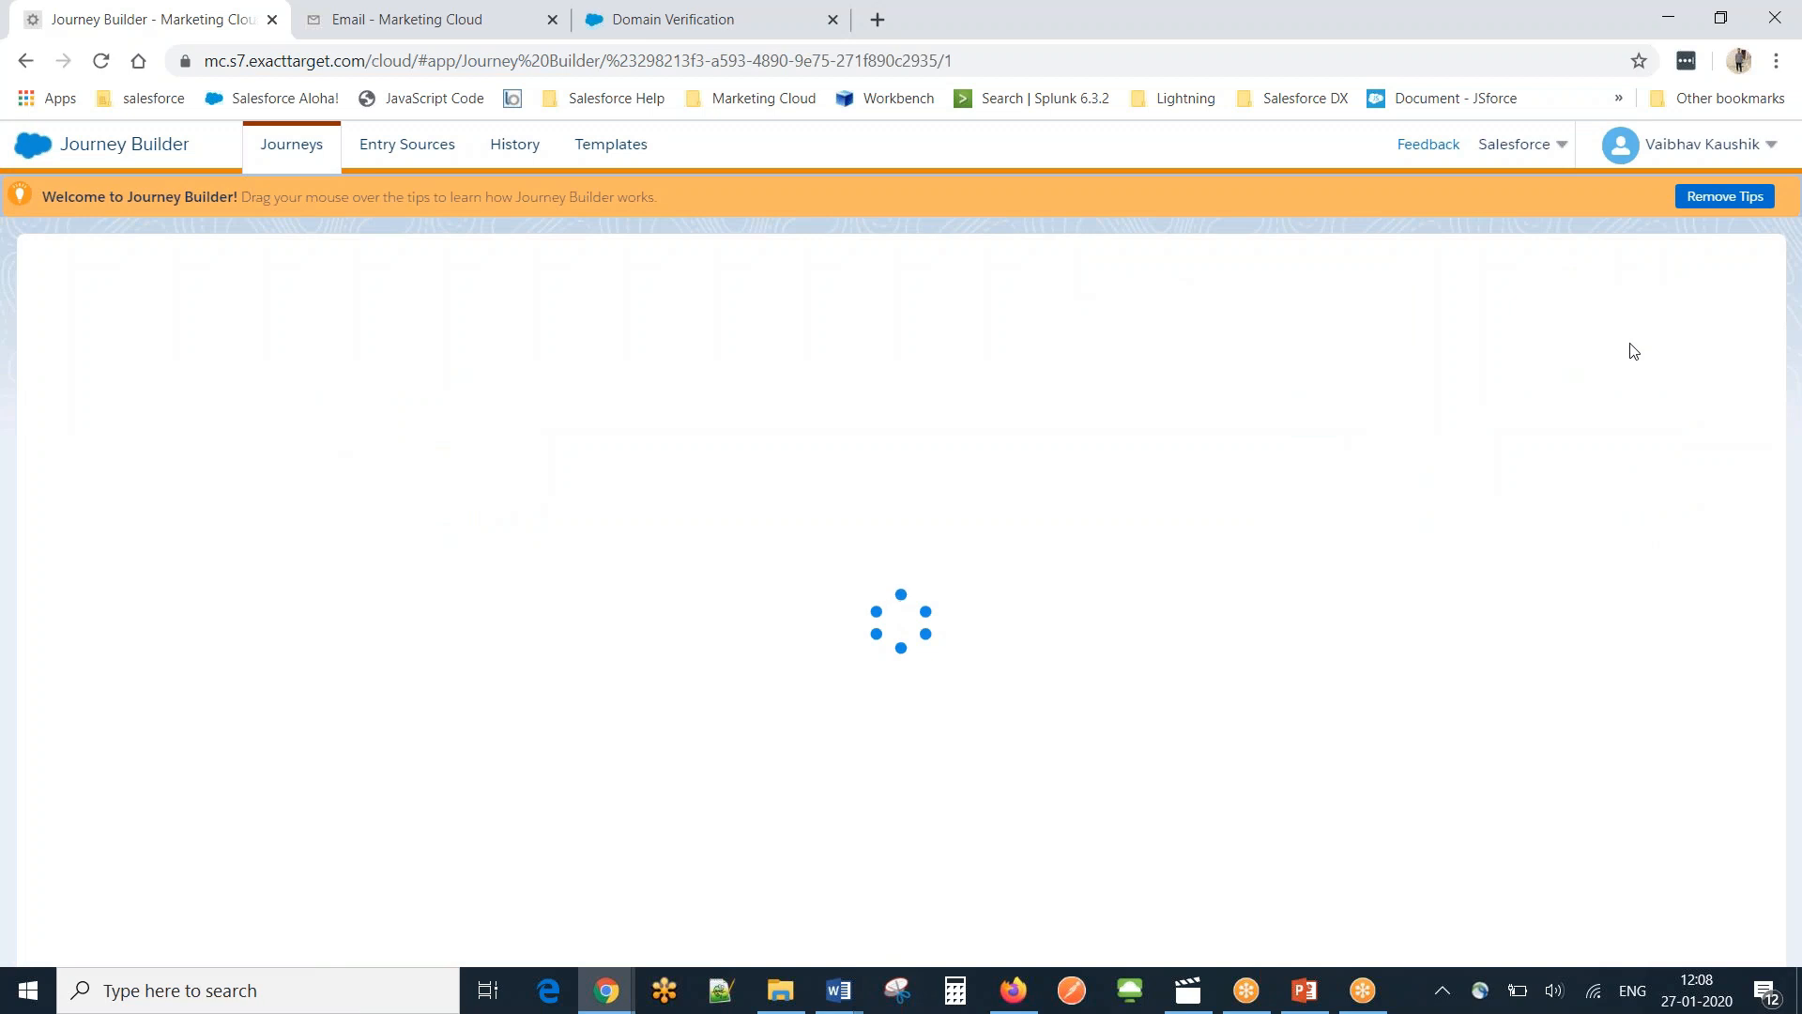
pyautogui.click(1704, 279)
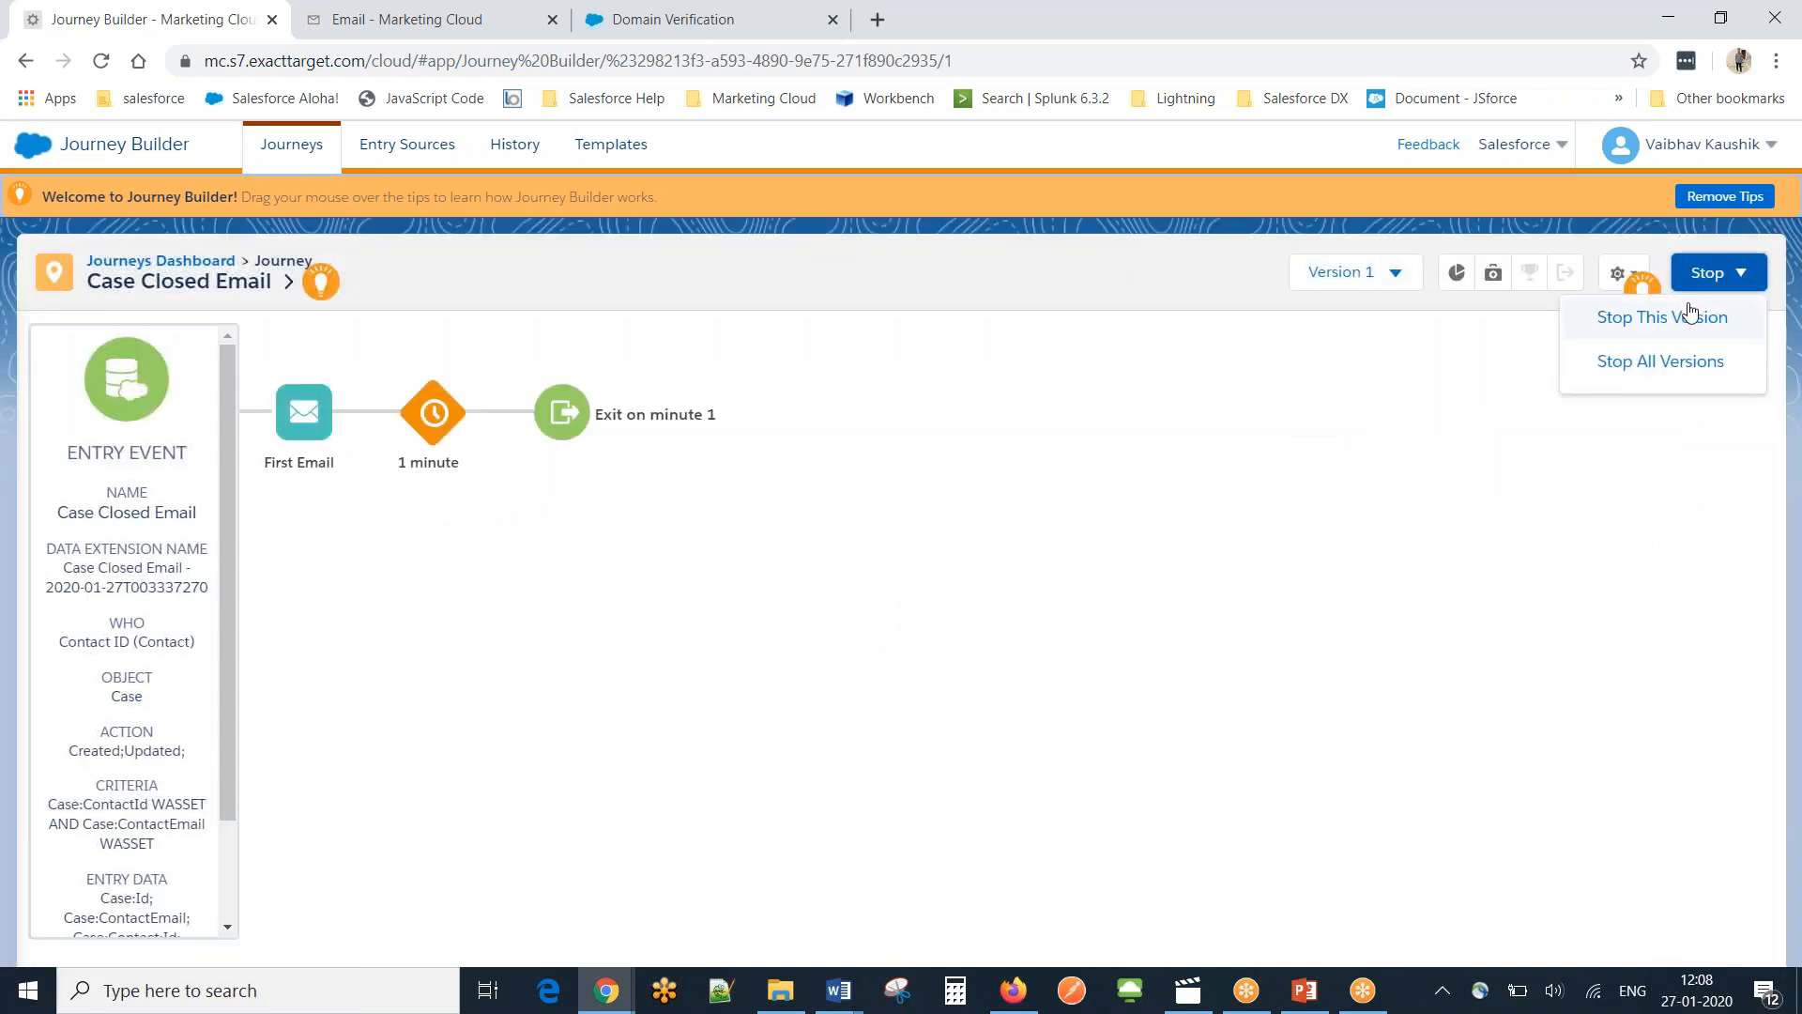
pyautogui.click(1669, 362)
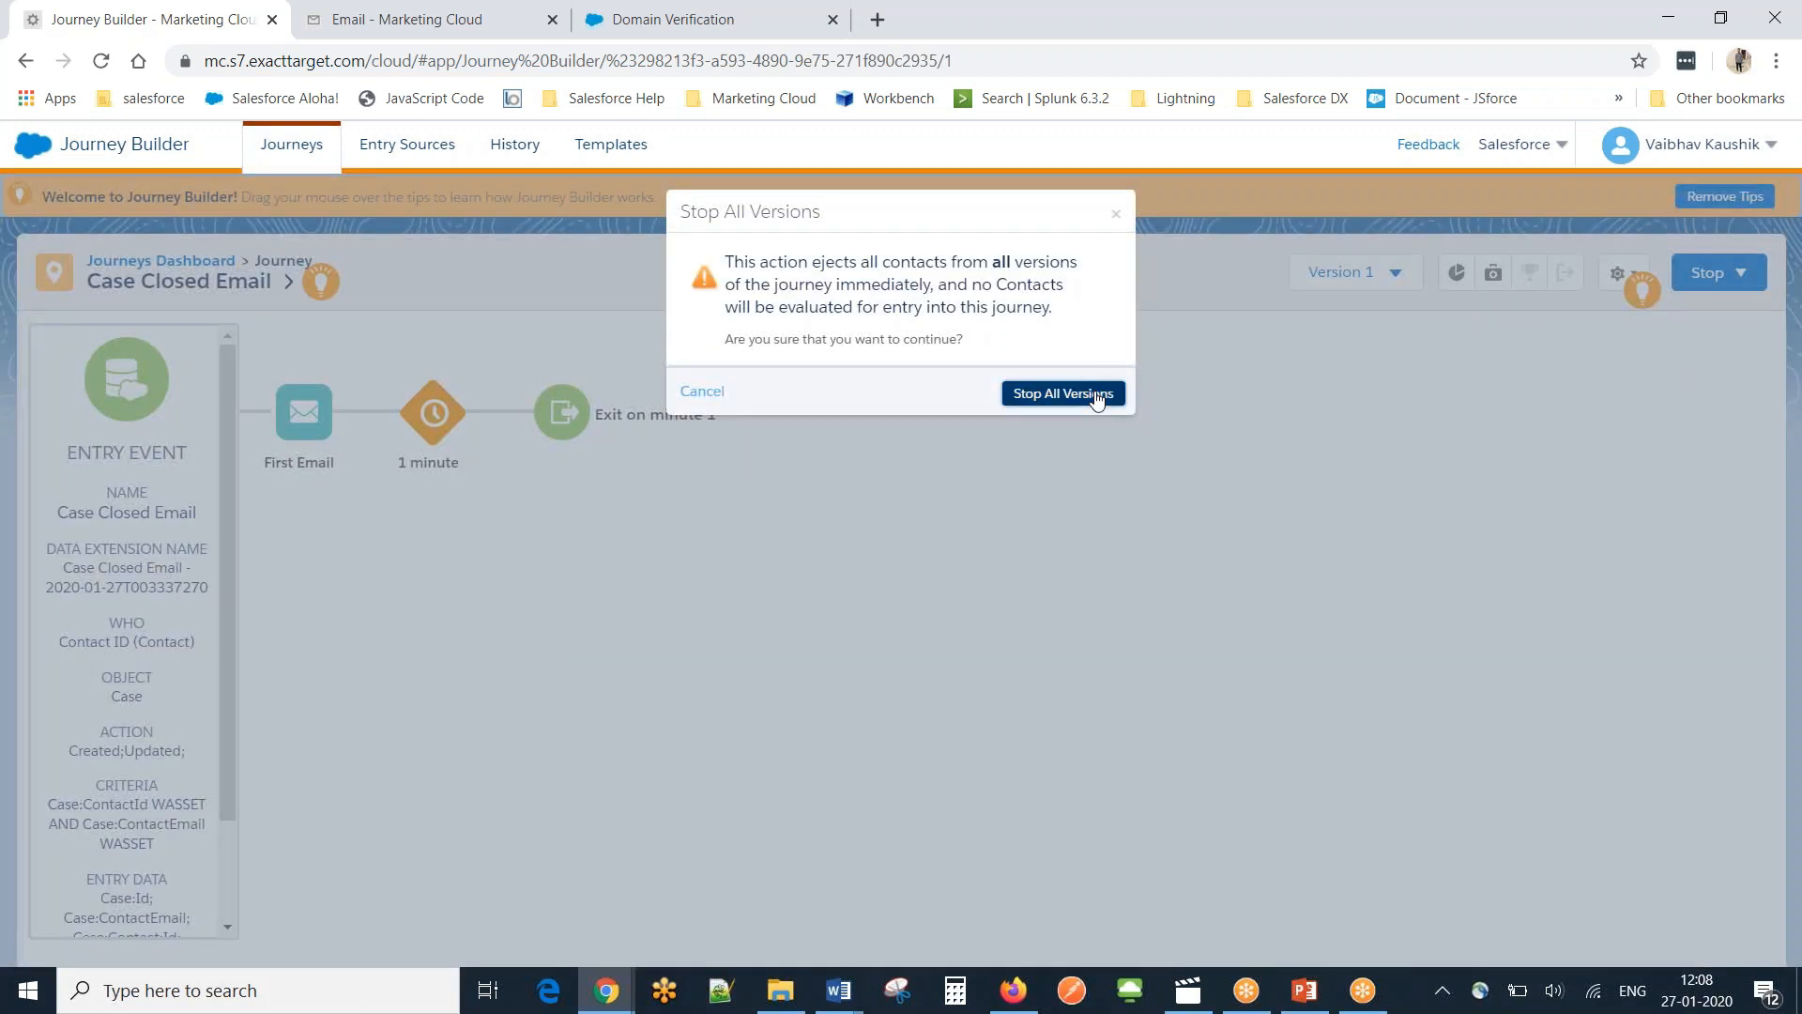
pyautogui.click(1063, 393)
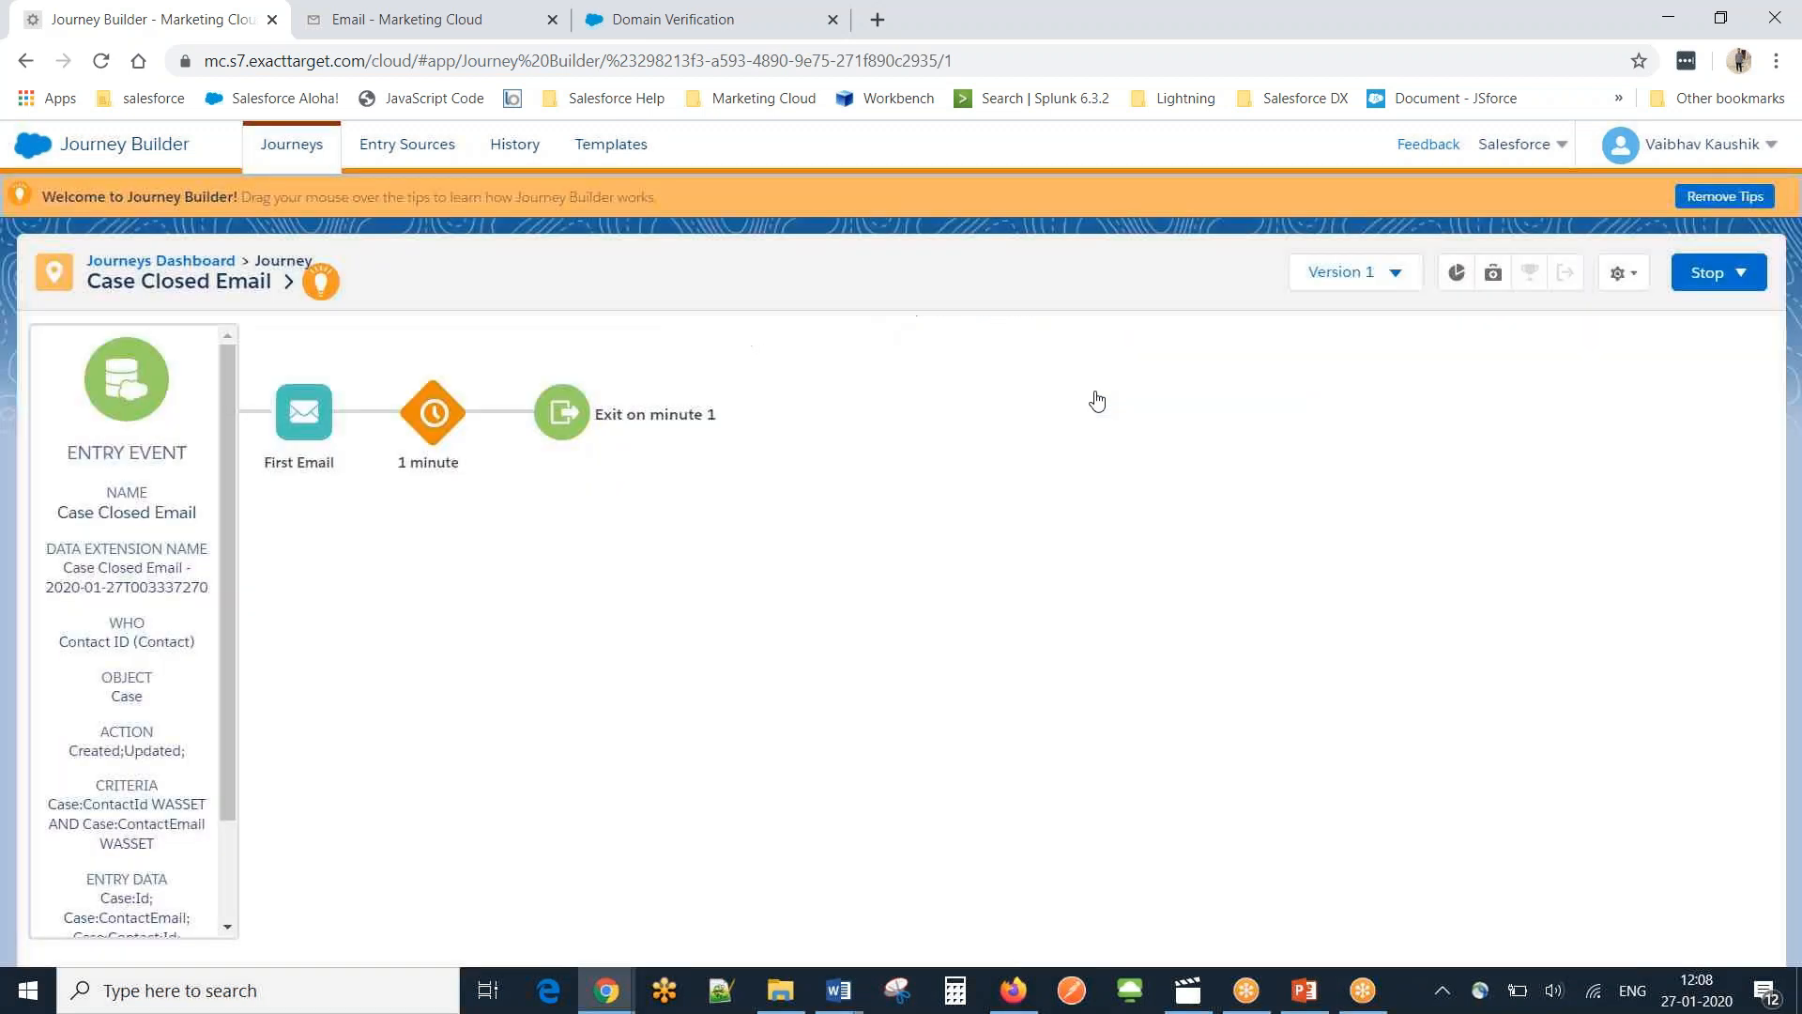
pyautogui.click(195, 266)
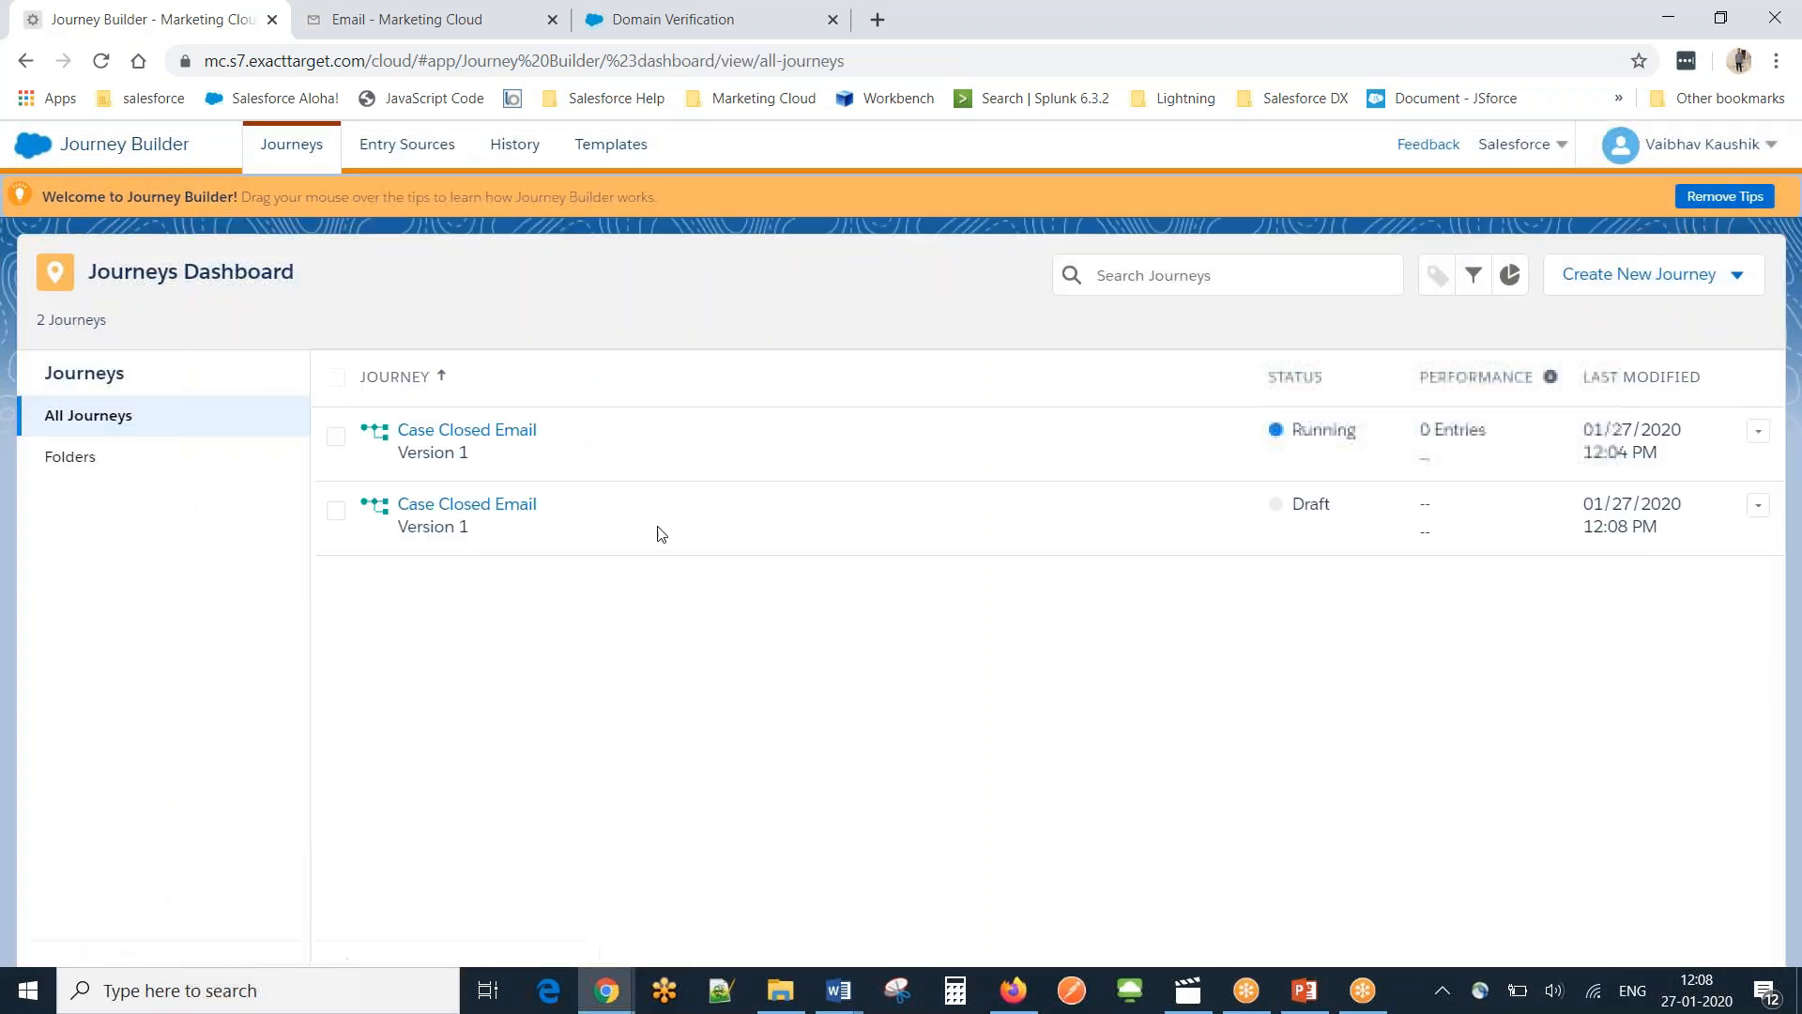
# Reopen the stopped Case Closed Email journey to check it, then return to the dashboard.
pyautogui.click(489, 430)
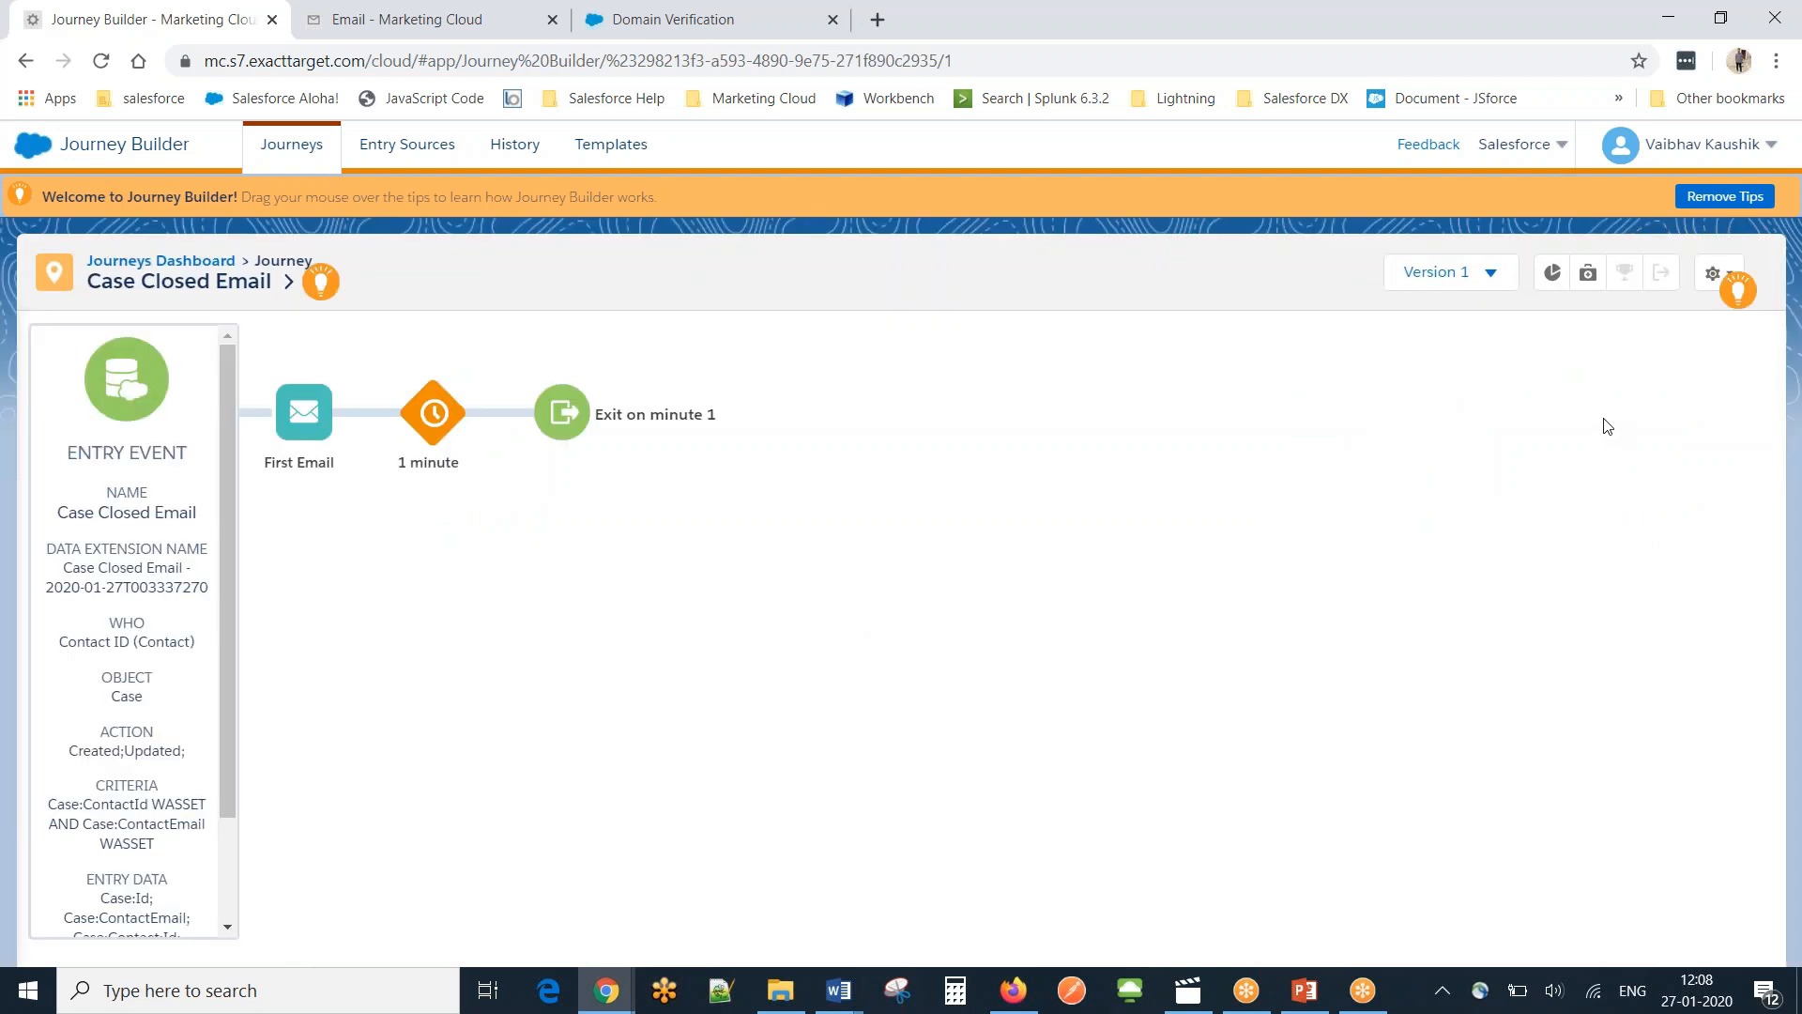
pyautogui.moveTo(1714, 316)
pyautogui.click(189, 270)
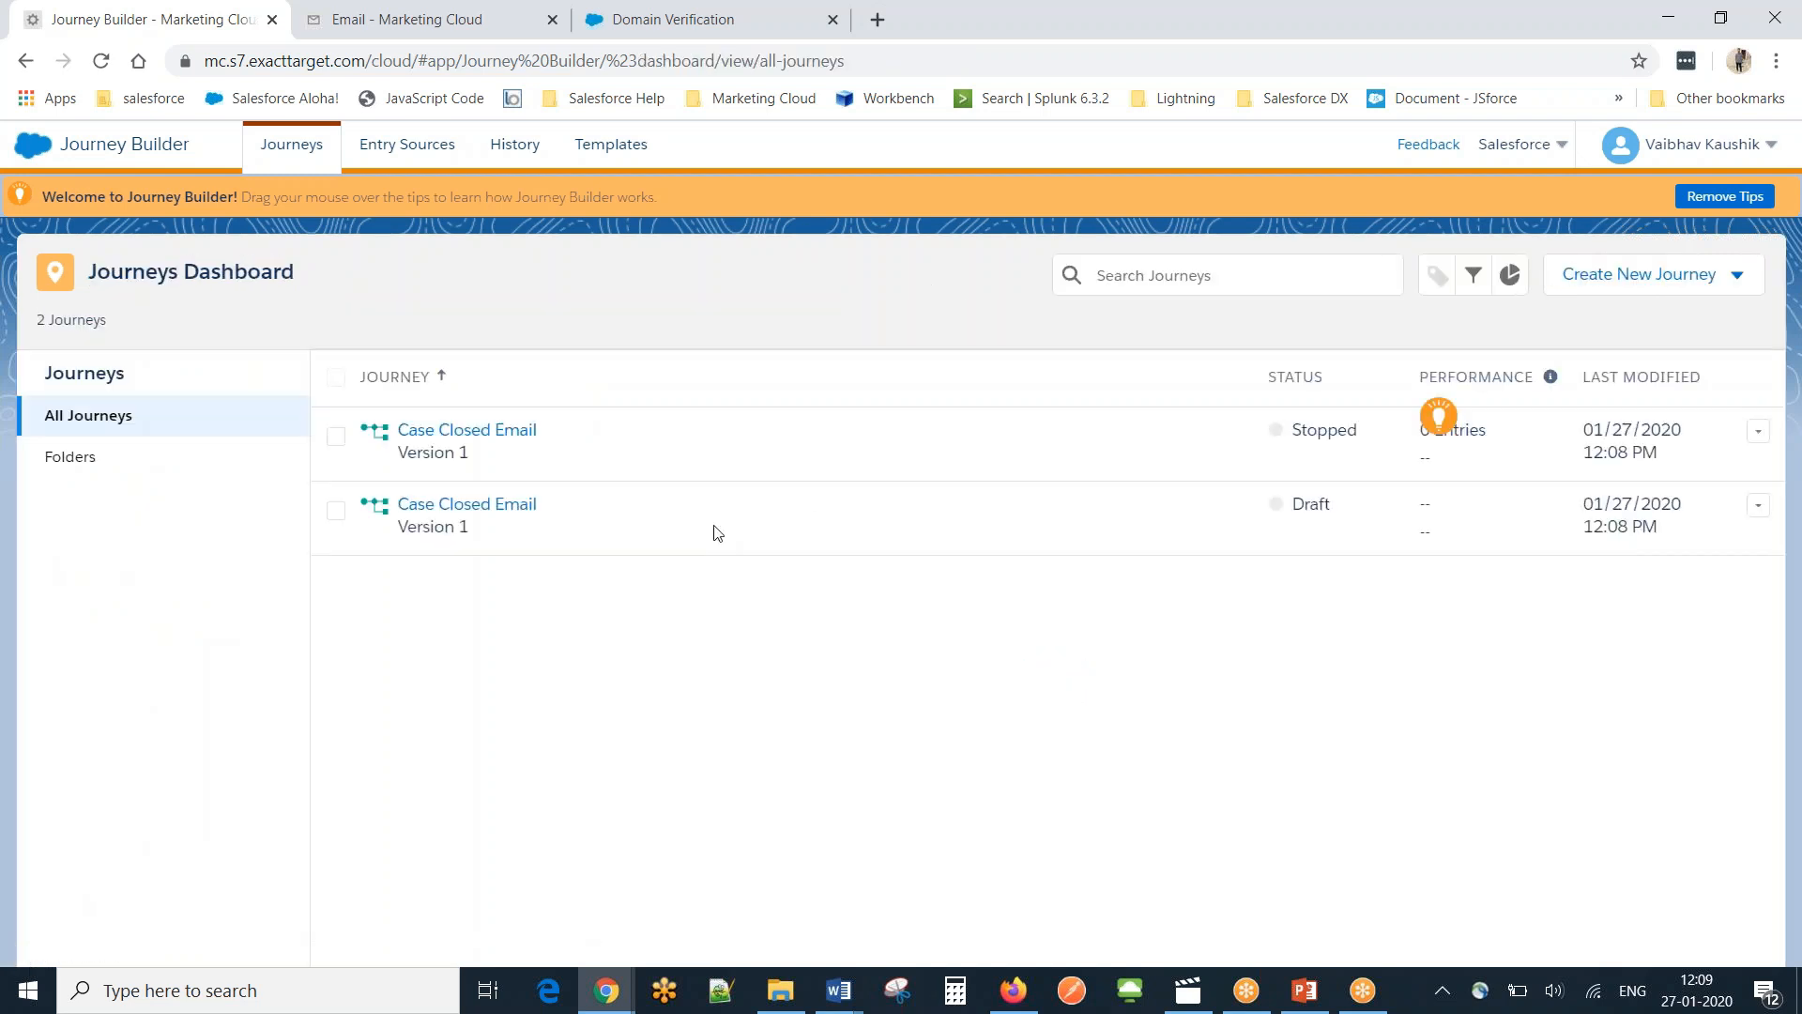
# Open the draft Case Closed Email journey and validate it, then return to the draft.
pyautogui.click(438, 507)
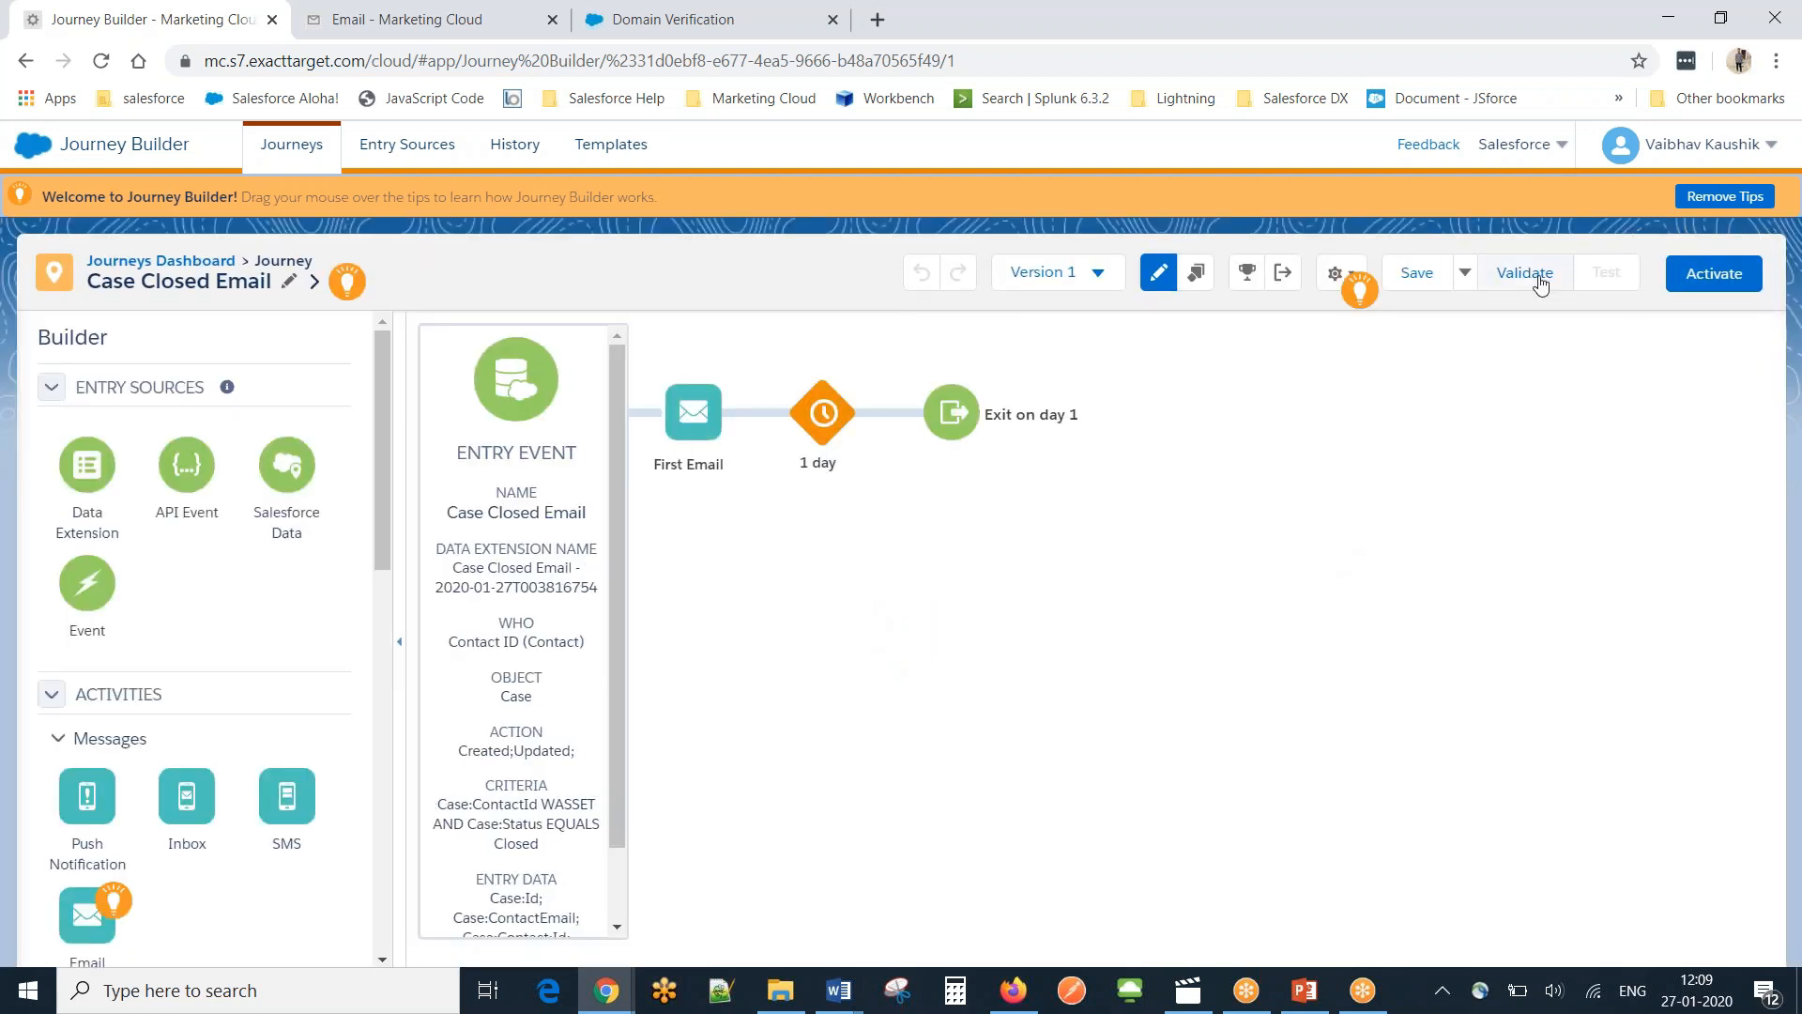
pyautogui.click(1539, 282)
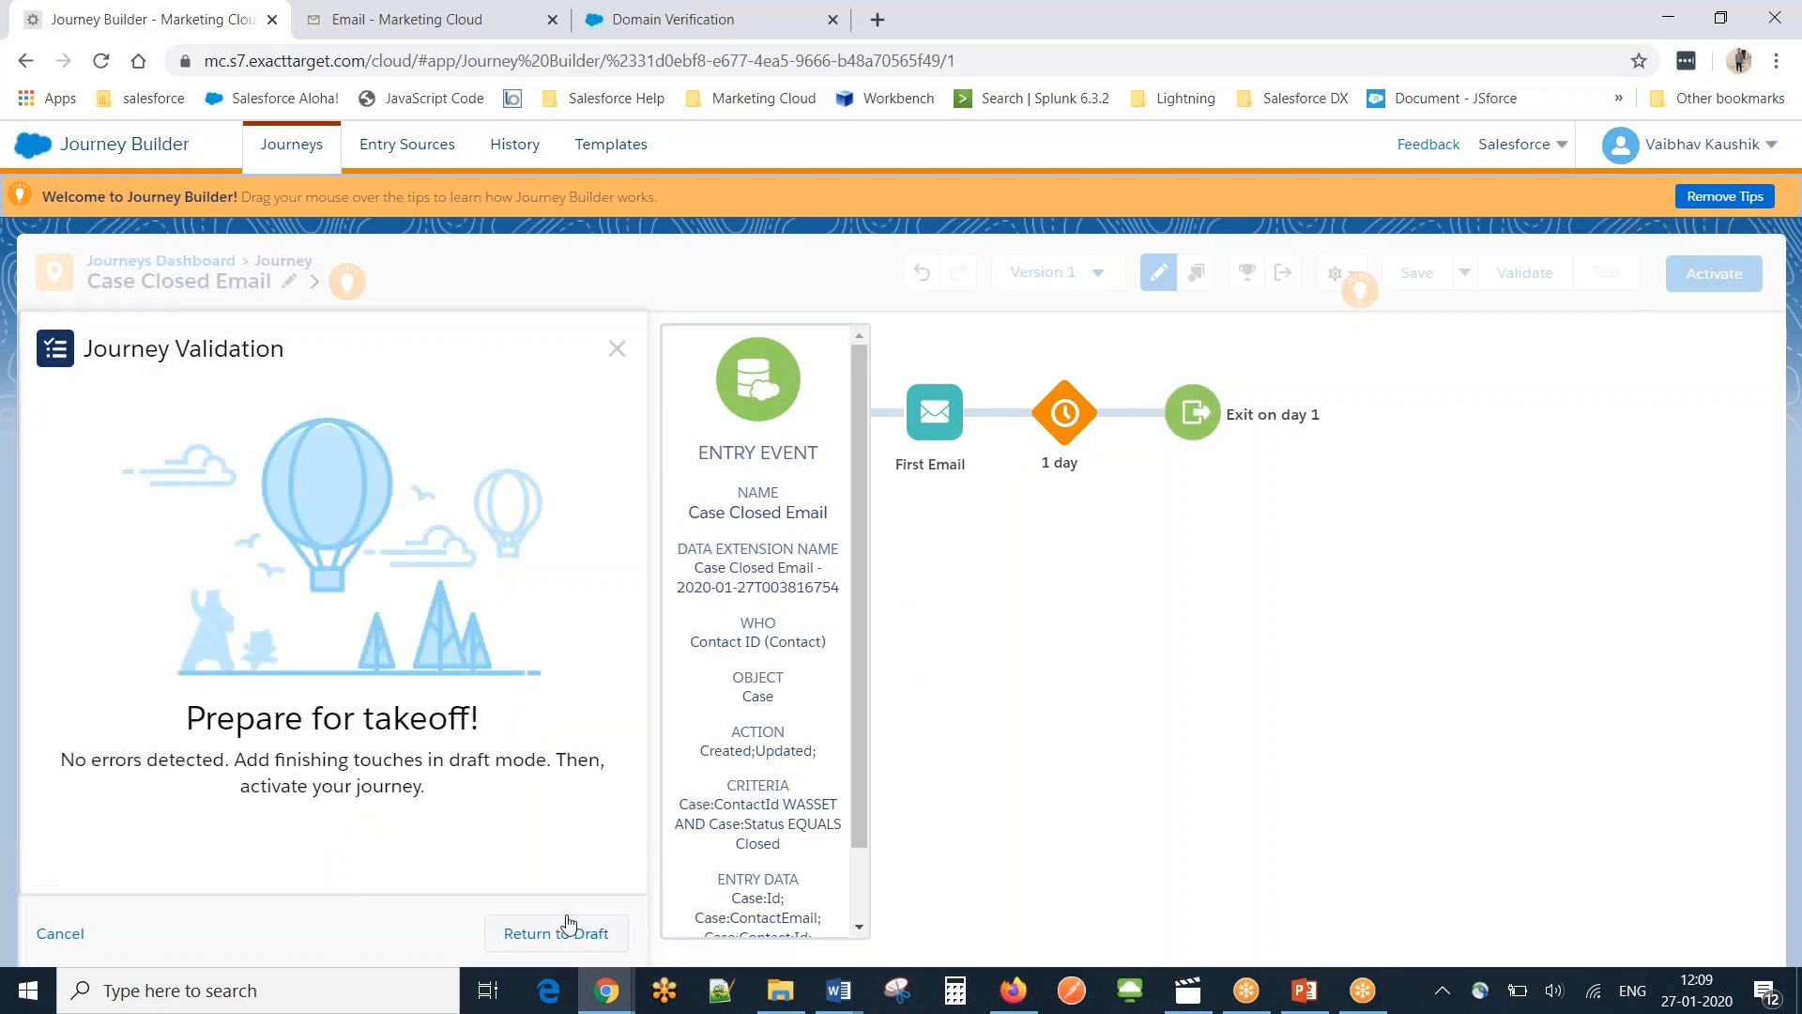
pyautogui.click(522, 940)
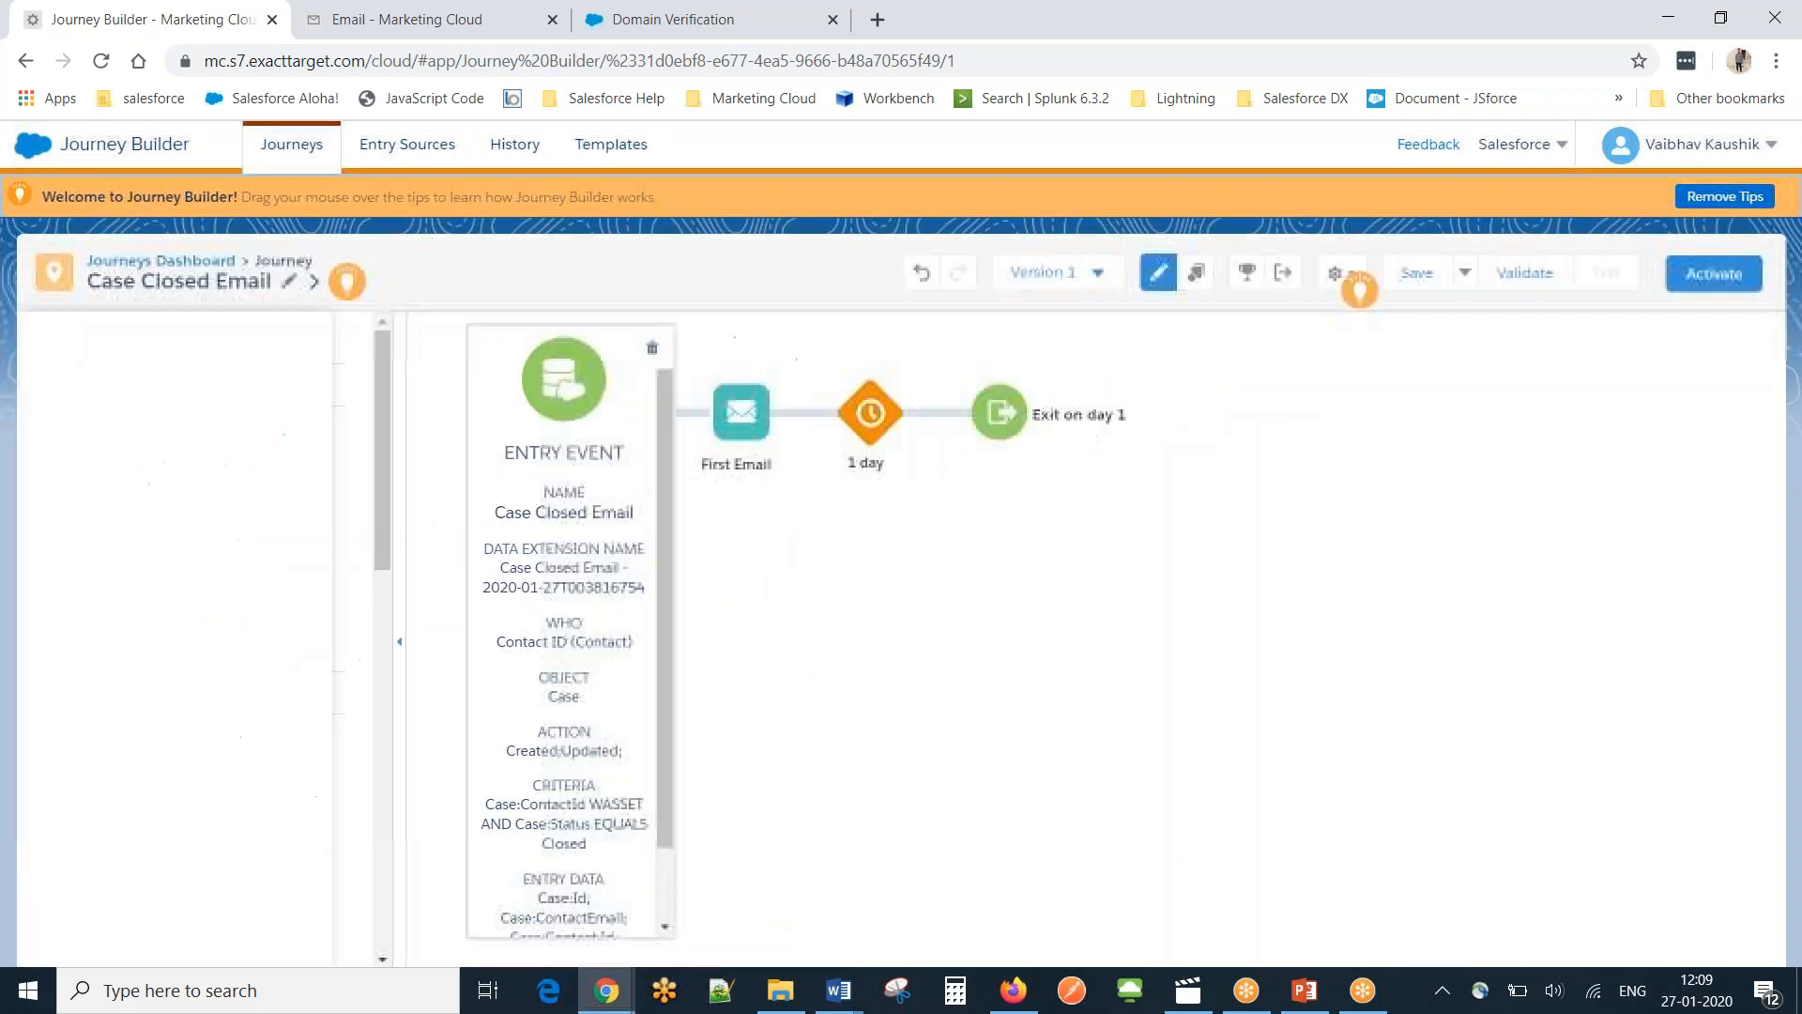
# Activate the journey, confirm activation, and switch to the Salesforce case window.
pyautogui.click(1705, 279)
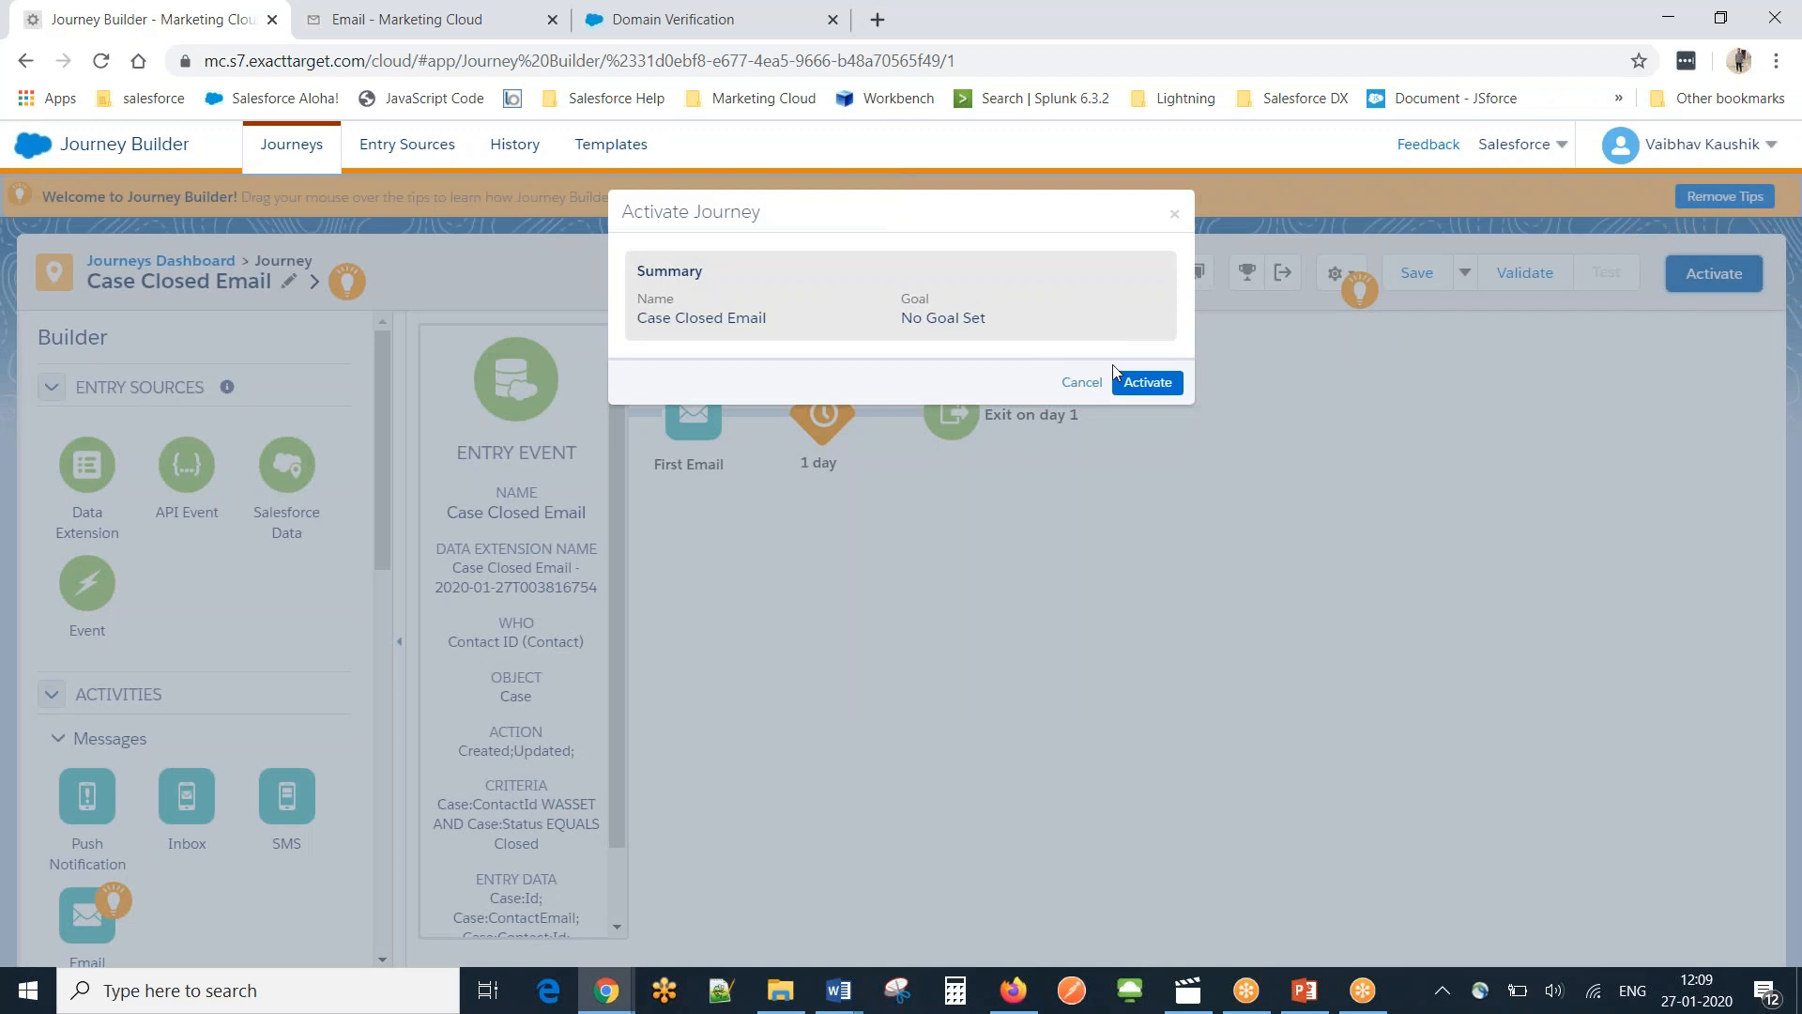
pyautogui.click(1174, 383)
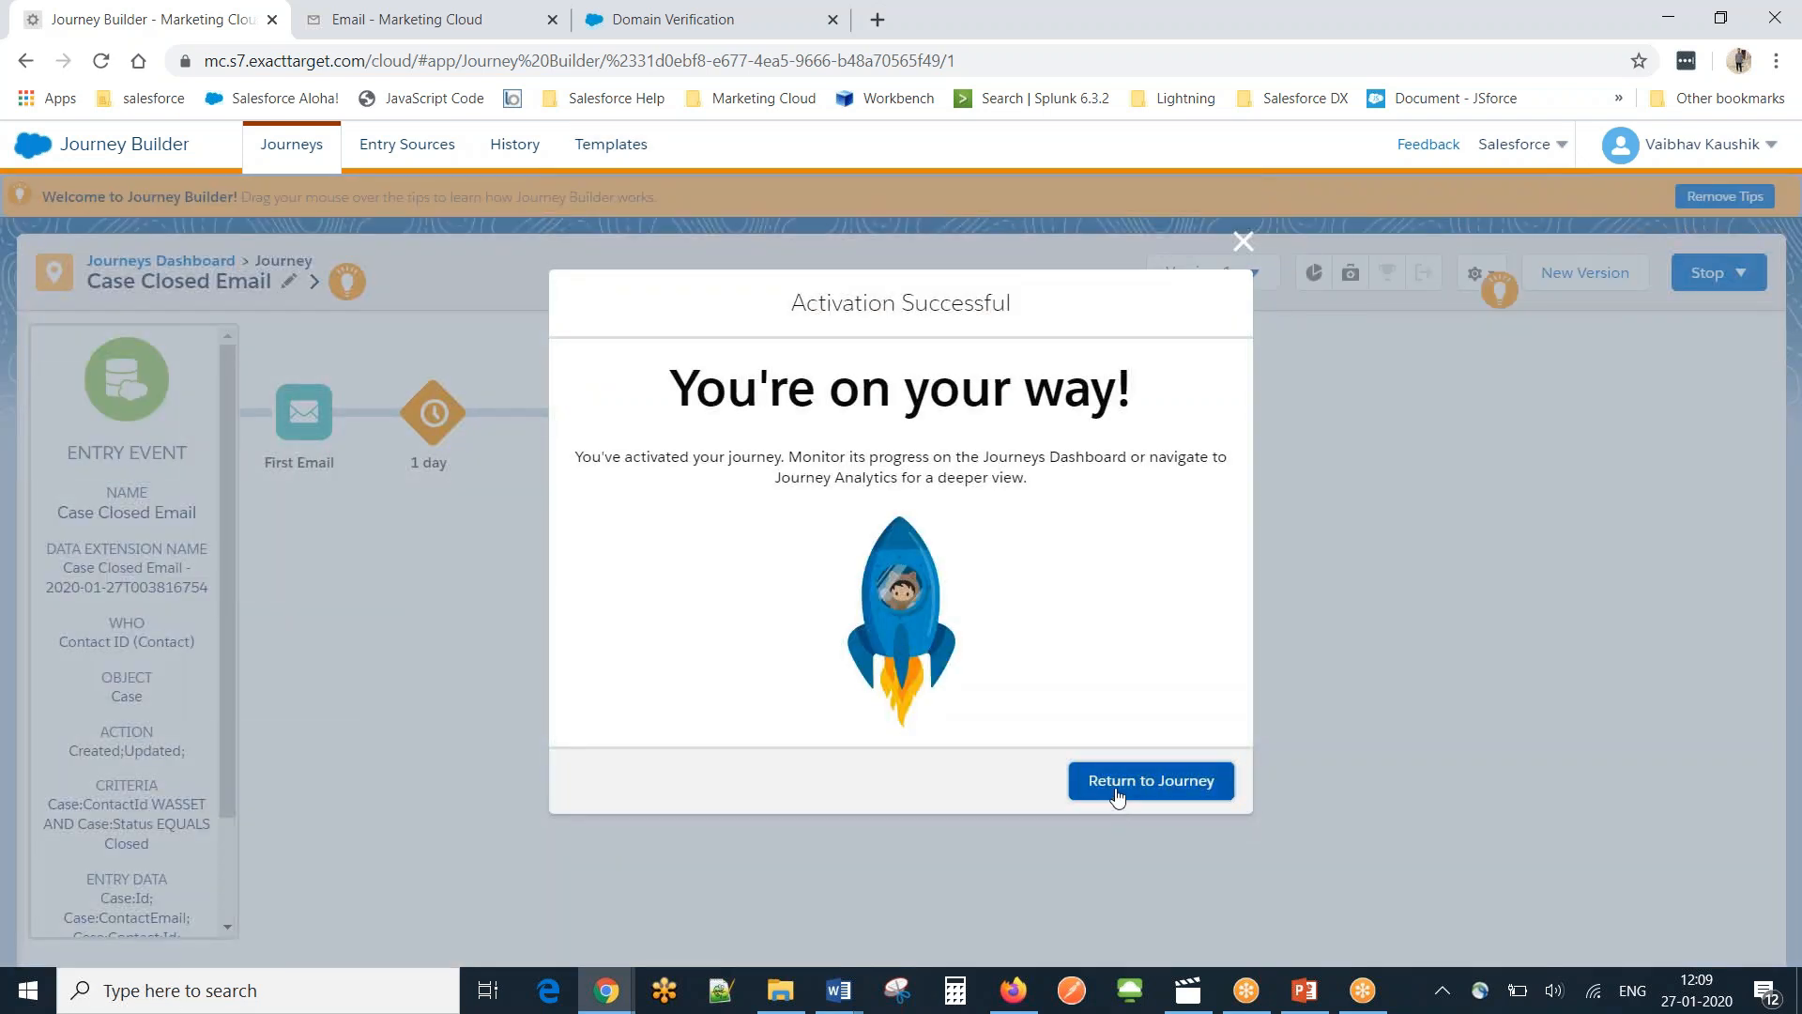
pyautogui.click(1124, 787)
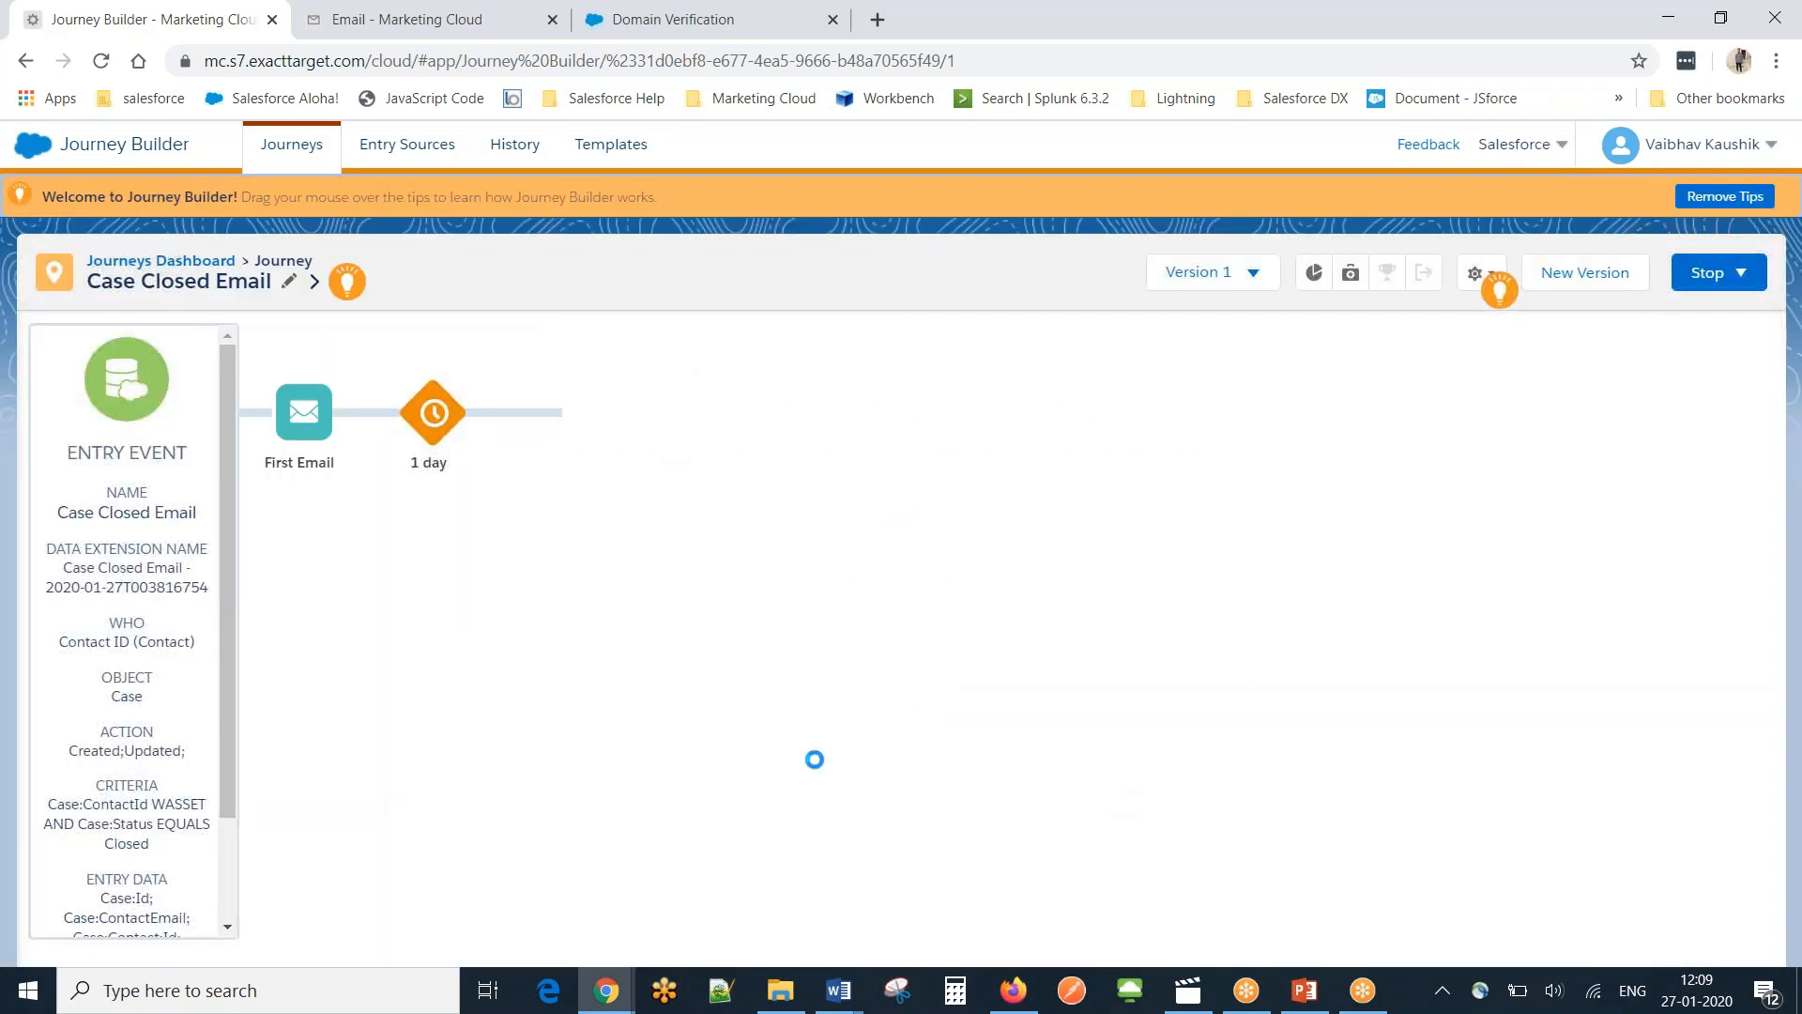
pyautogui.moveTo(615, 992)
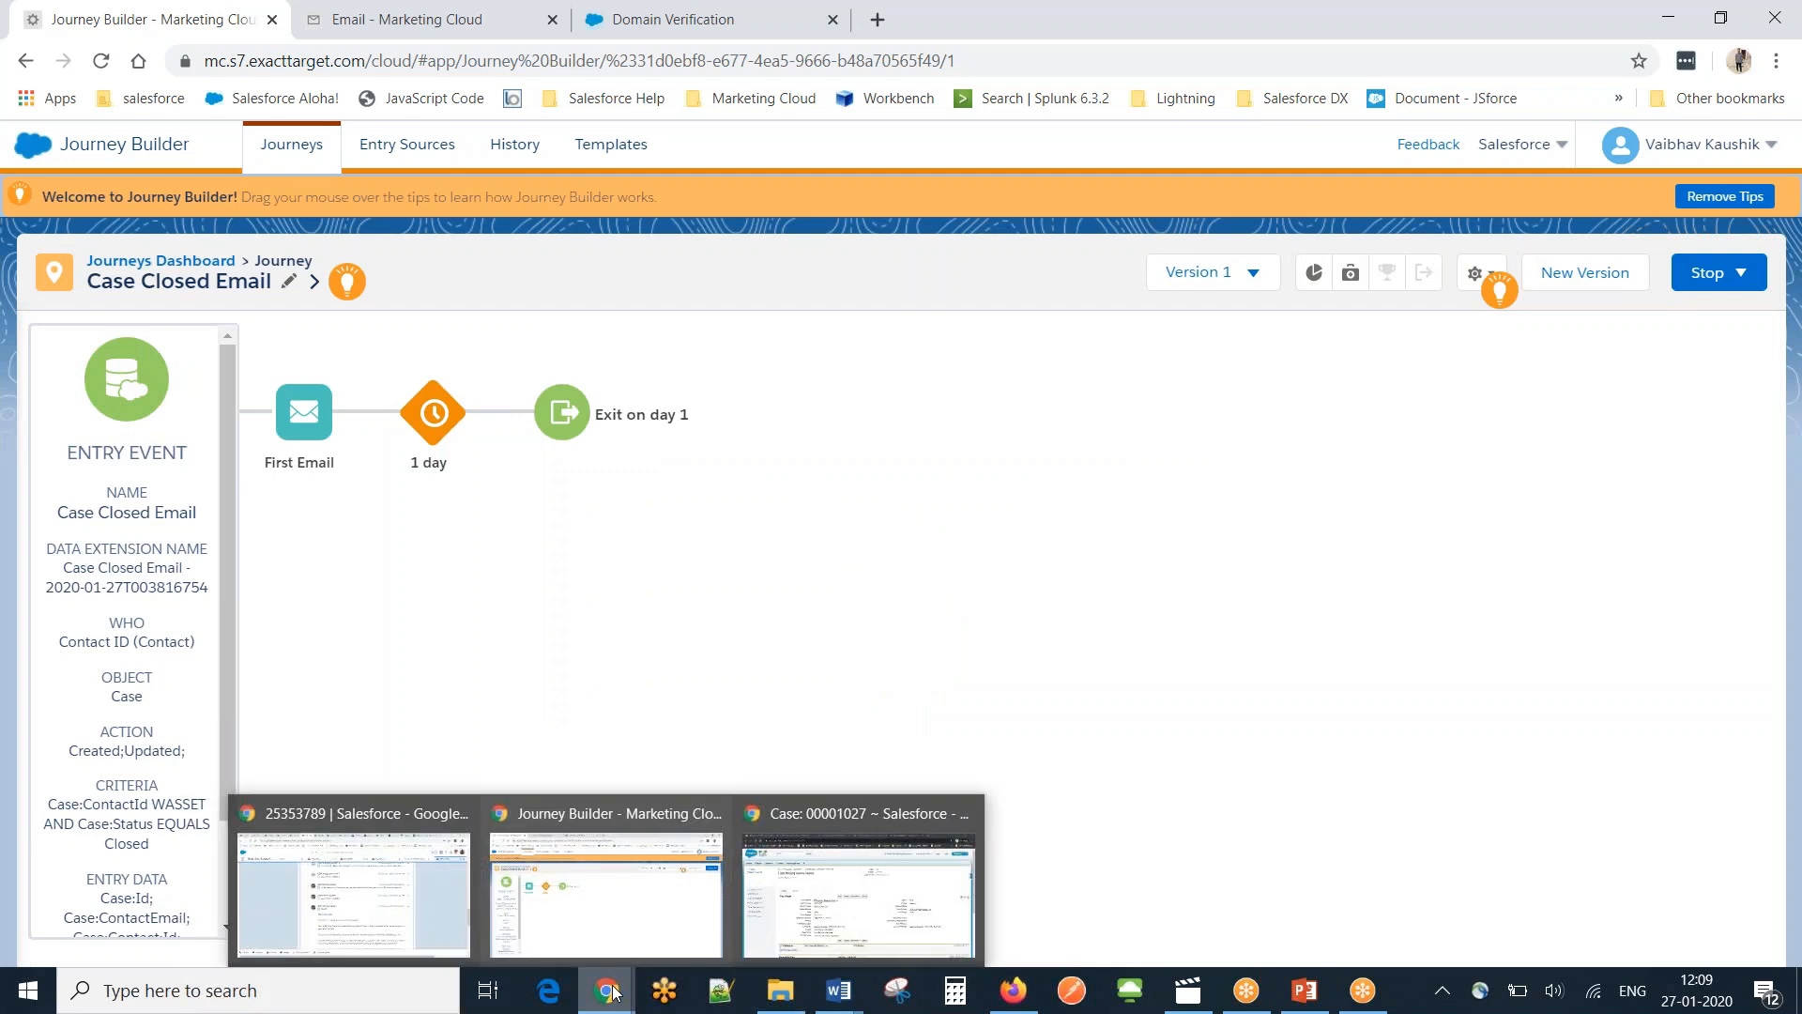
pyautogui.click(776, 887)
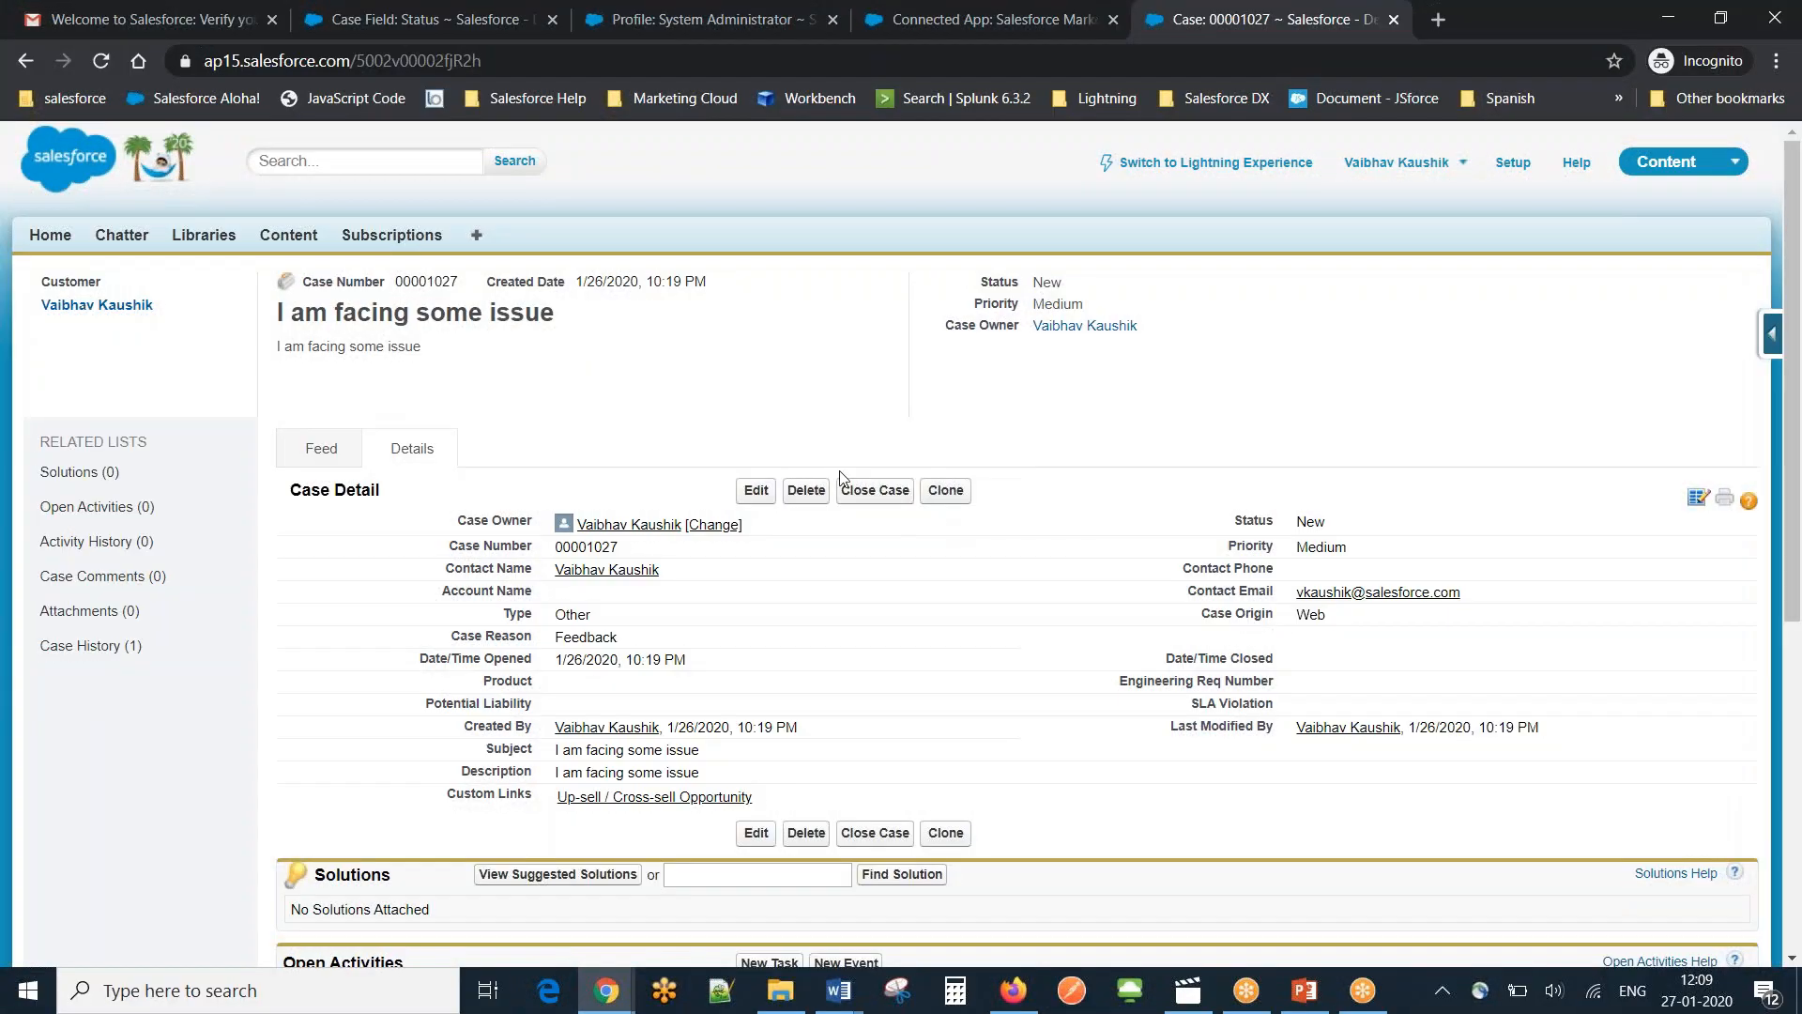
# Edit case 00001027, change its Status to Closed, and save it.
pyautogui.click(875, 490)
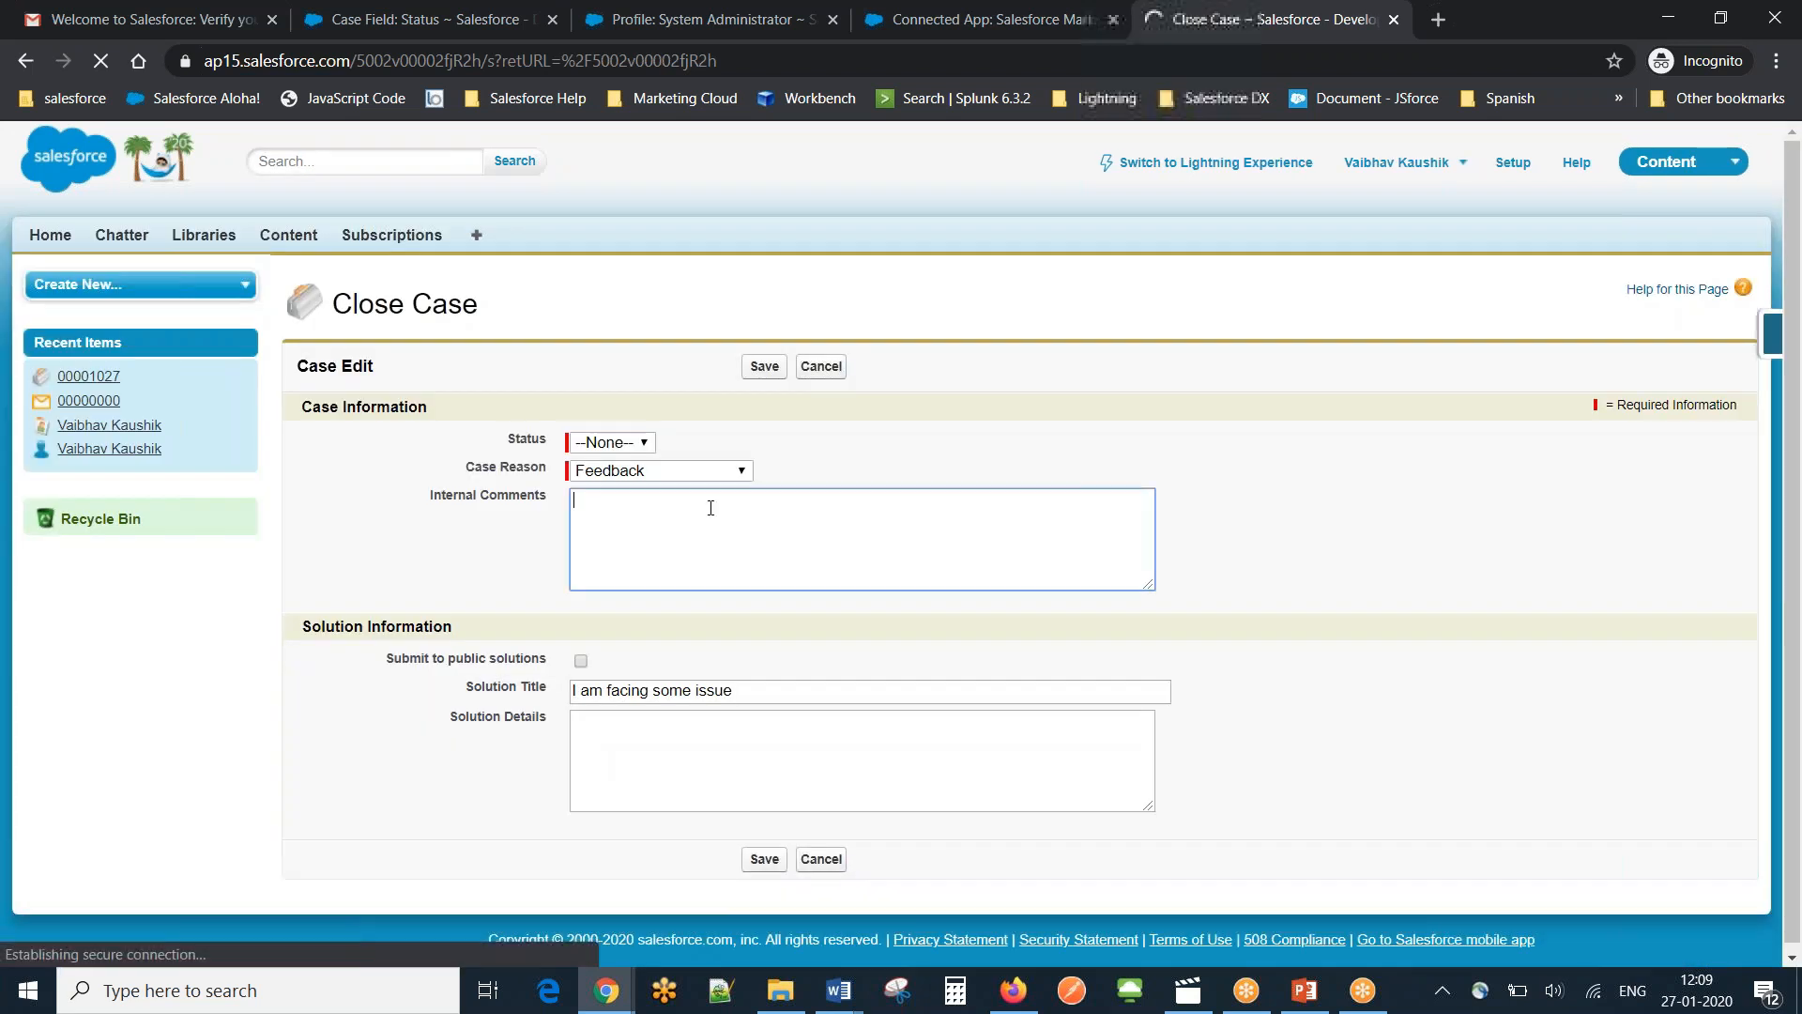
pyautogui.click(644, 447)
pyautogui.click(621, 510)
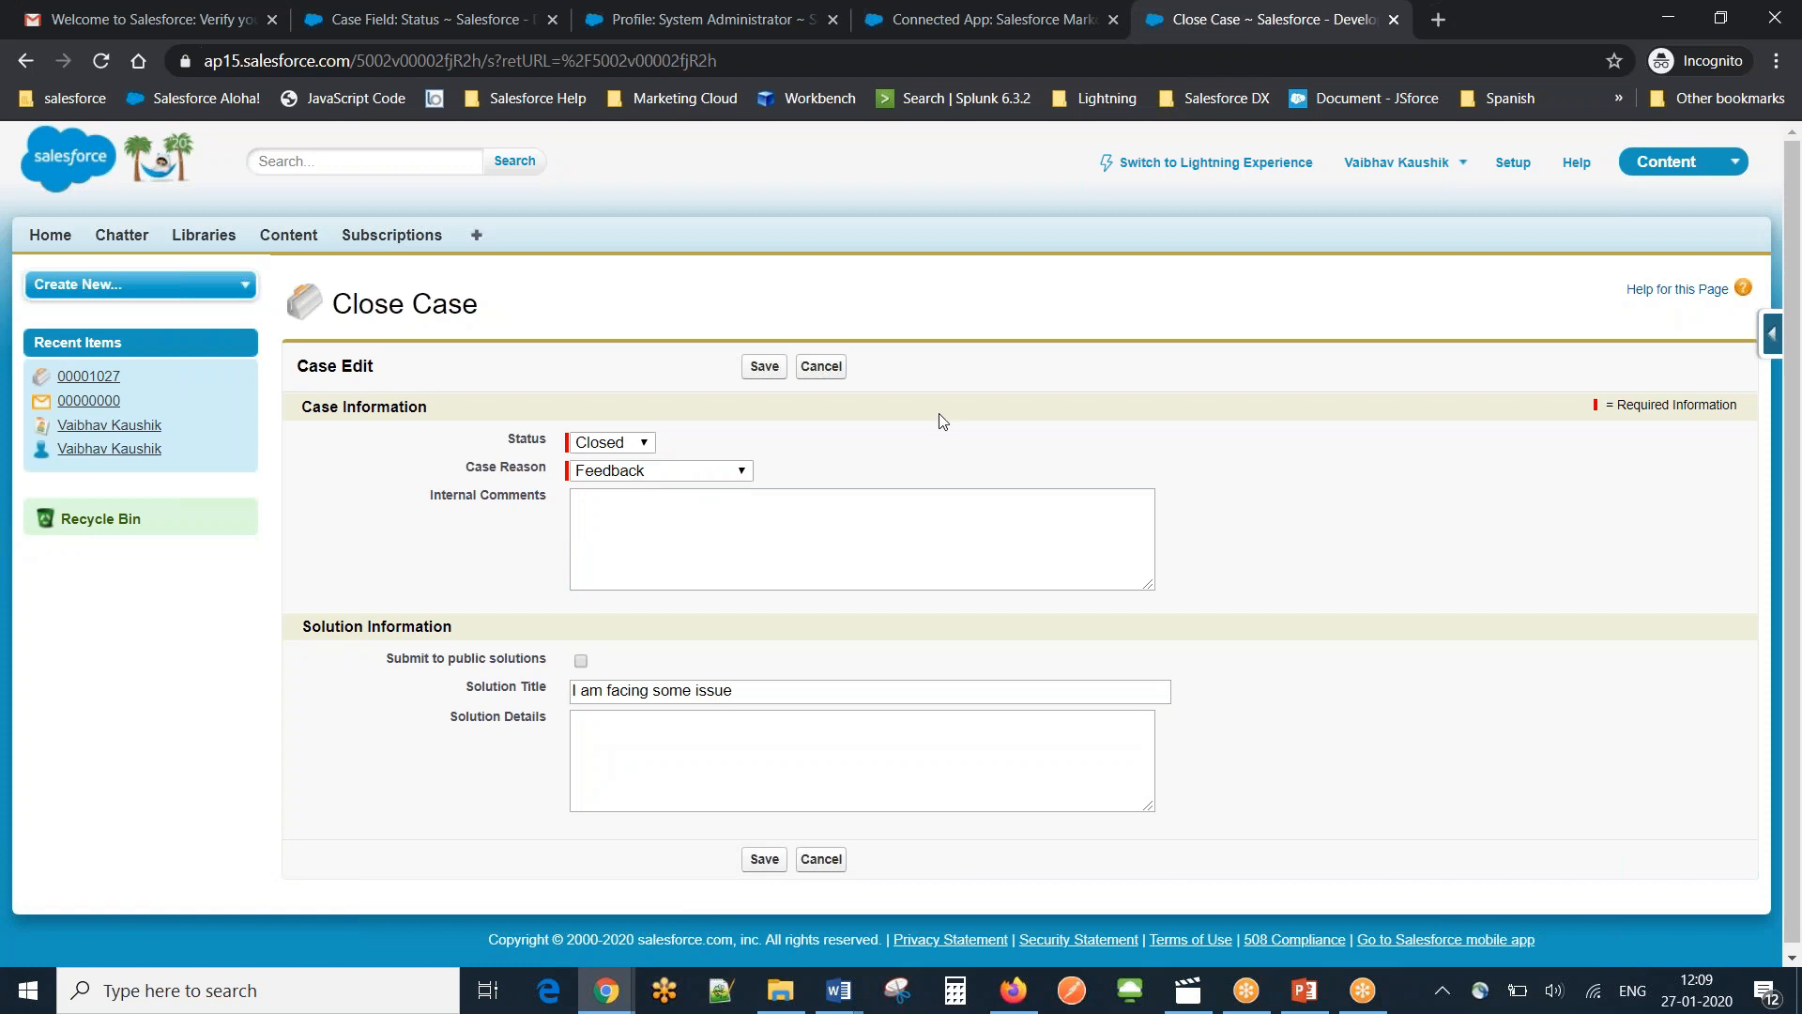
pyautogui.click(765, 367)
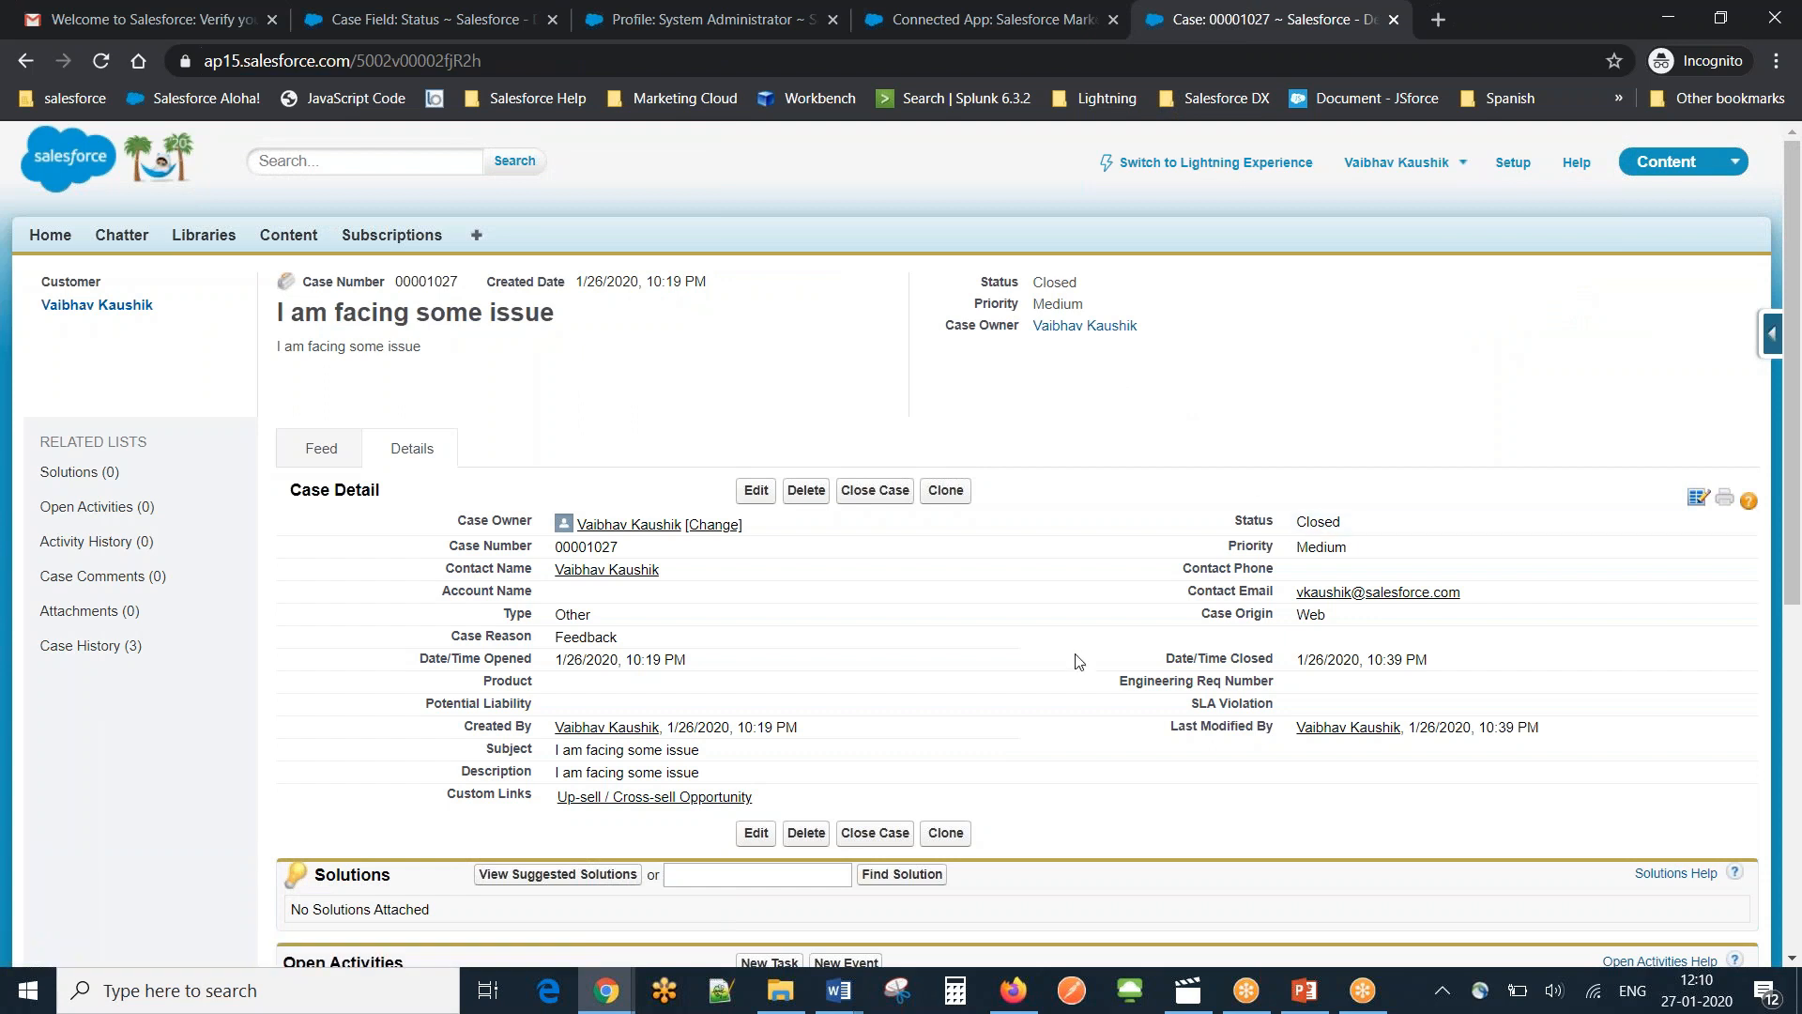
# Back in Journey Builder, reload the Journeys Dashboard to refresh the Case Closed Email contact counts.
pyautogui.moveTo(612, 993)
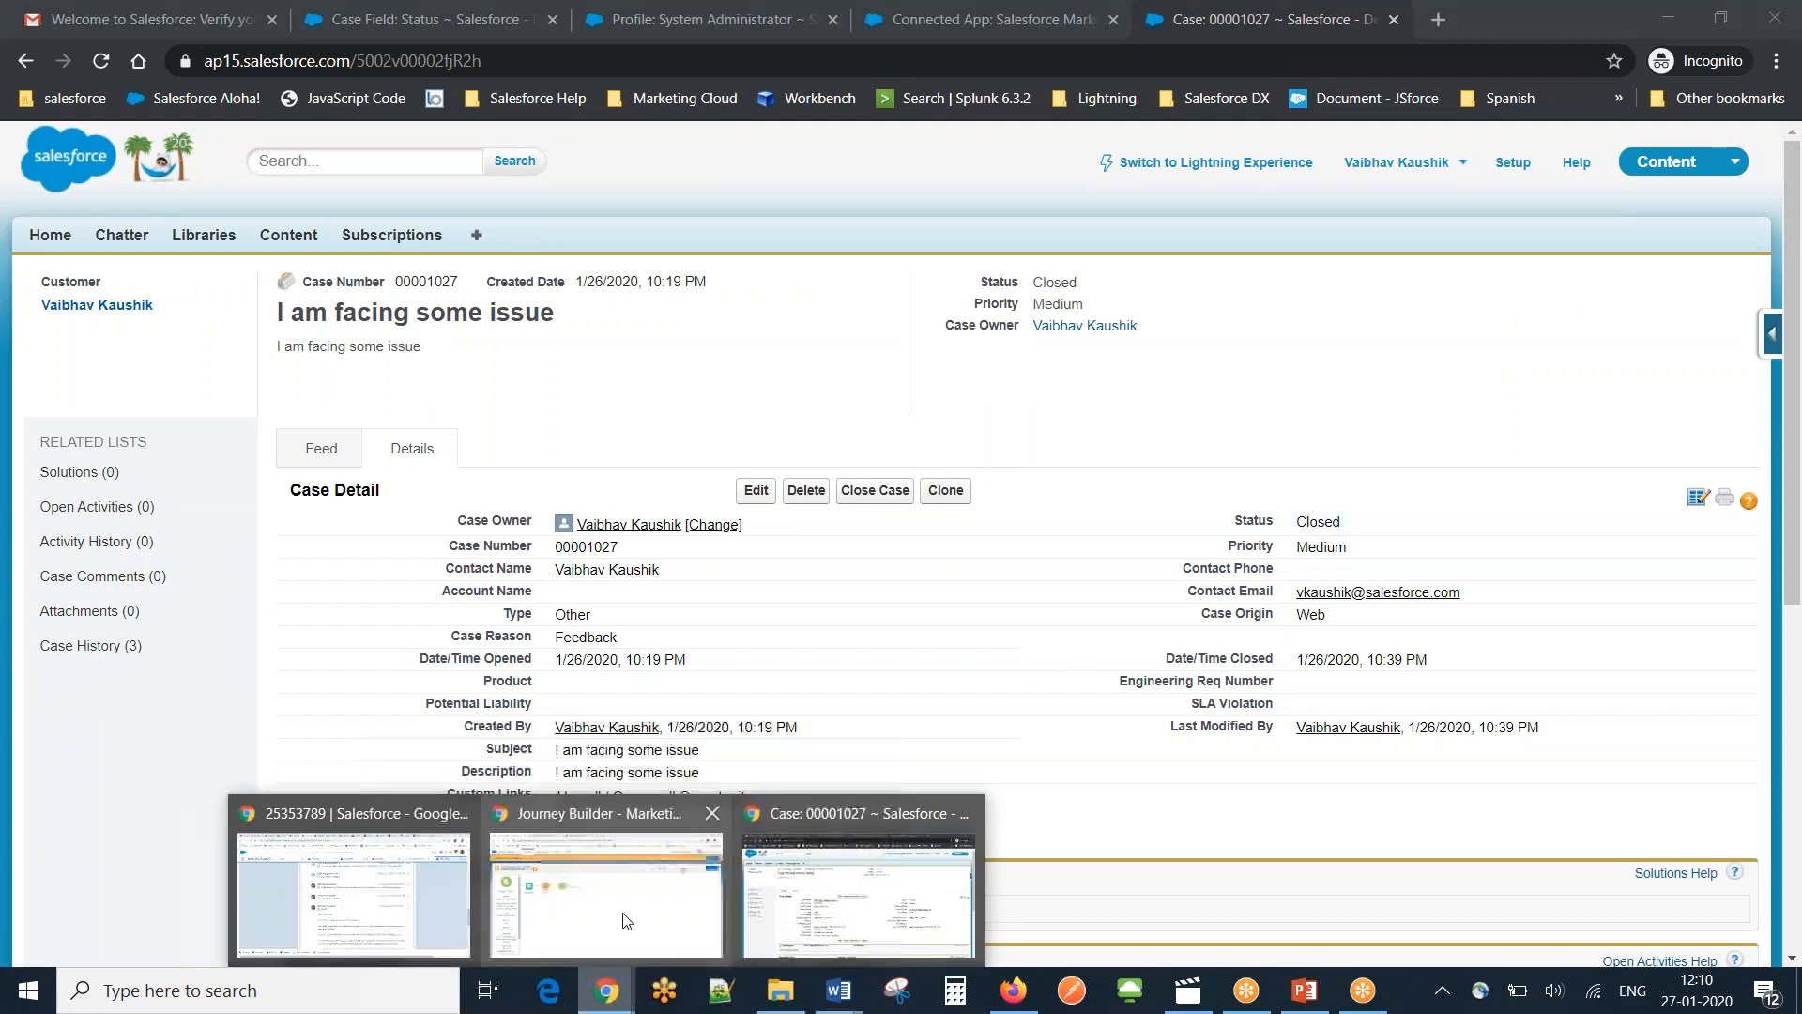
pyautogui.click(626, 921)
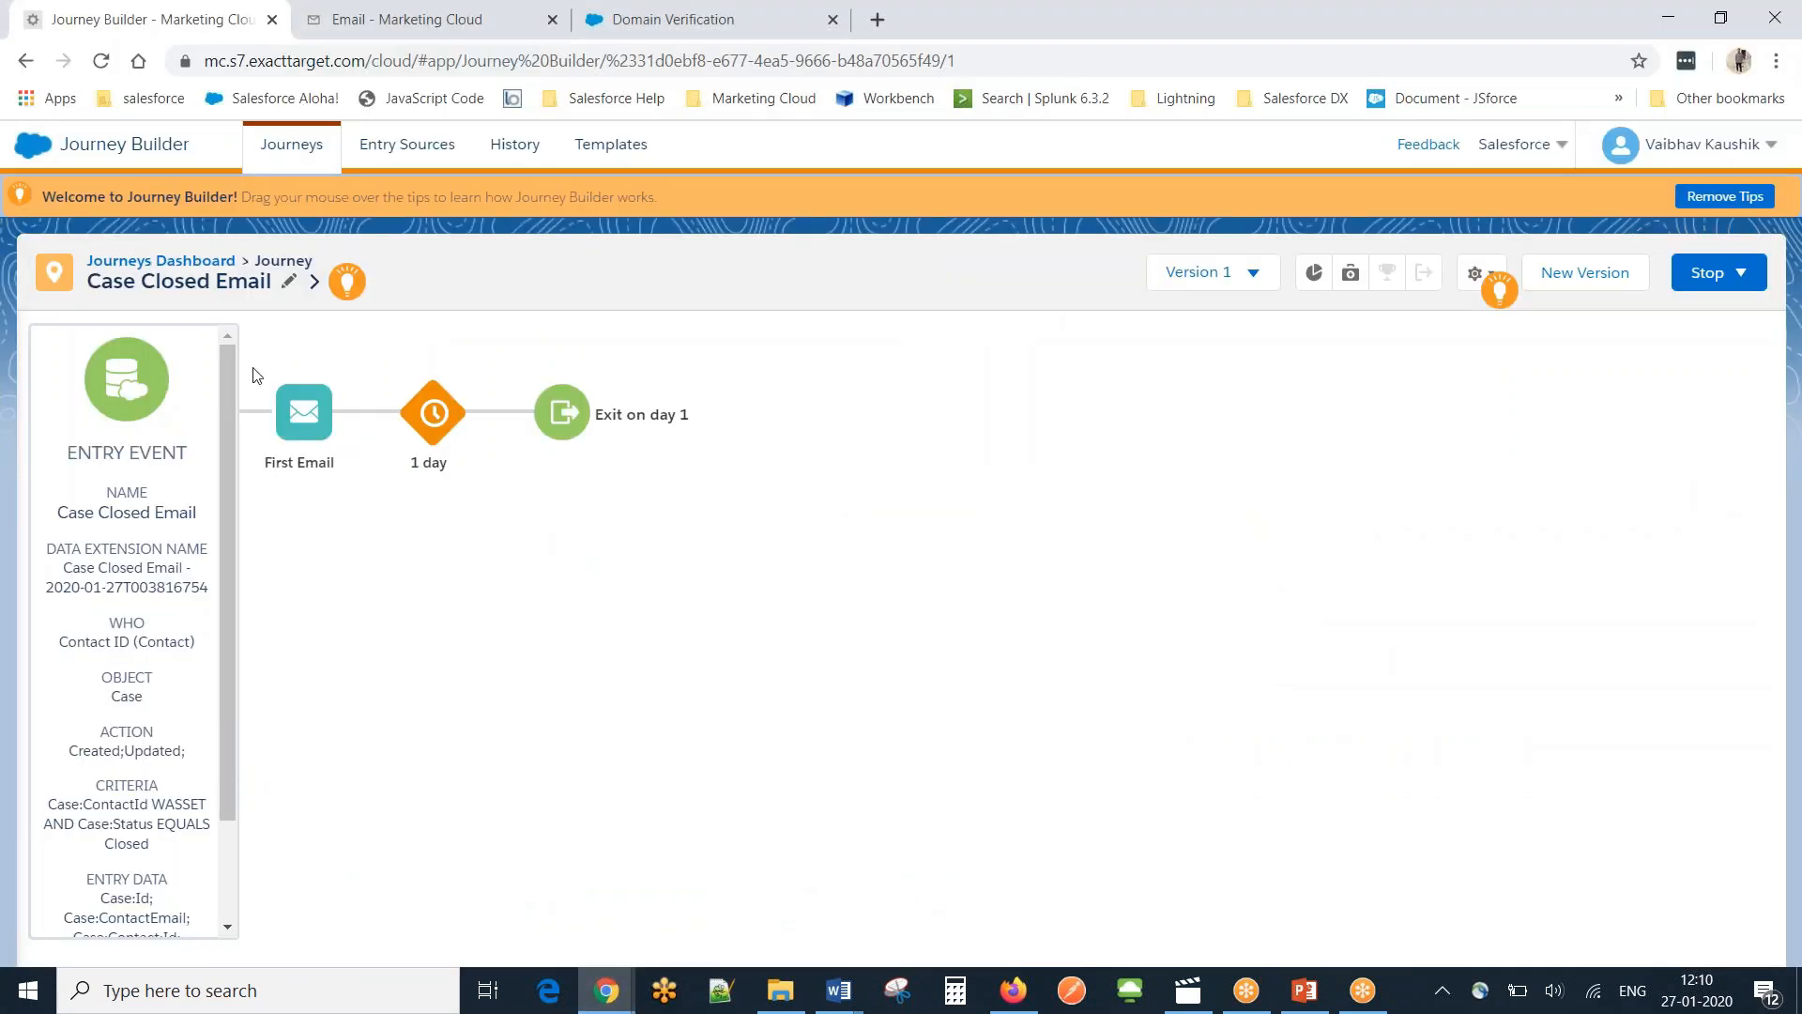
pyautogui.click(160, 266)
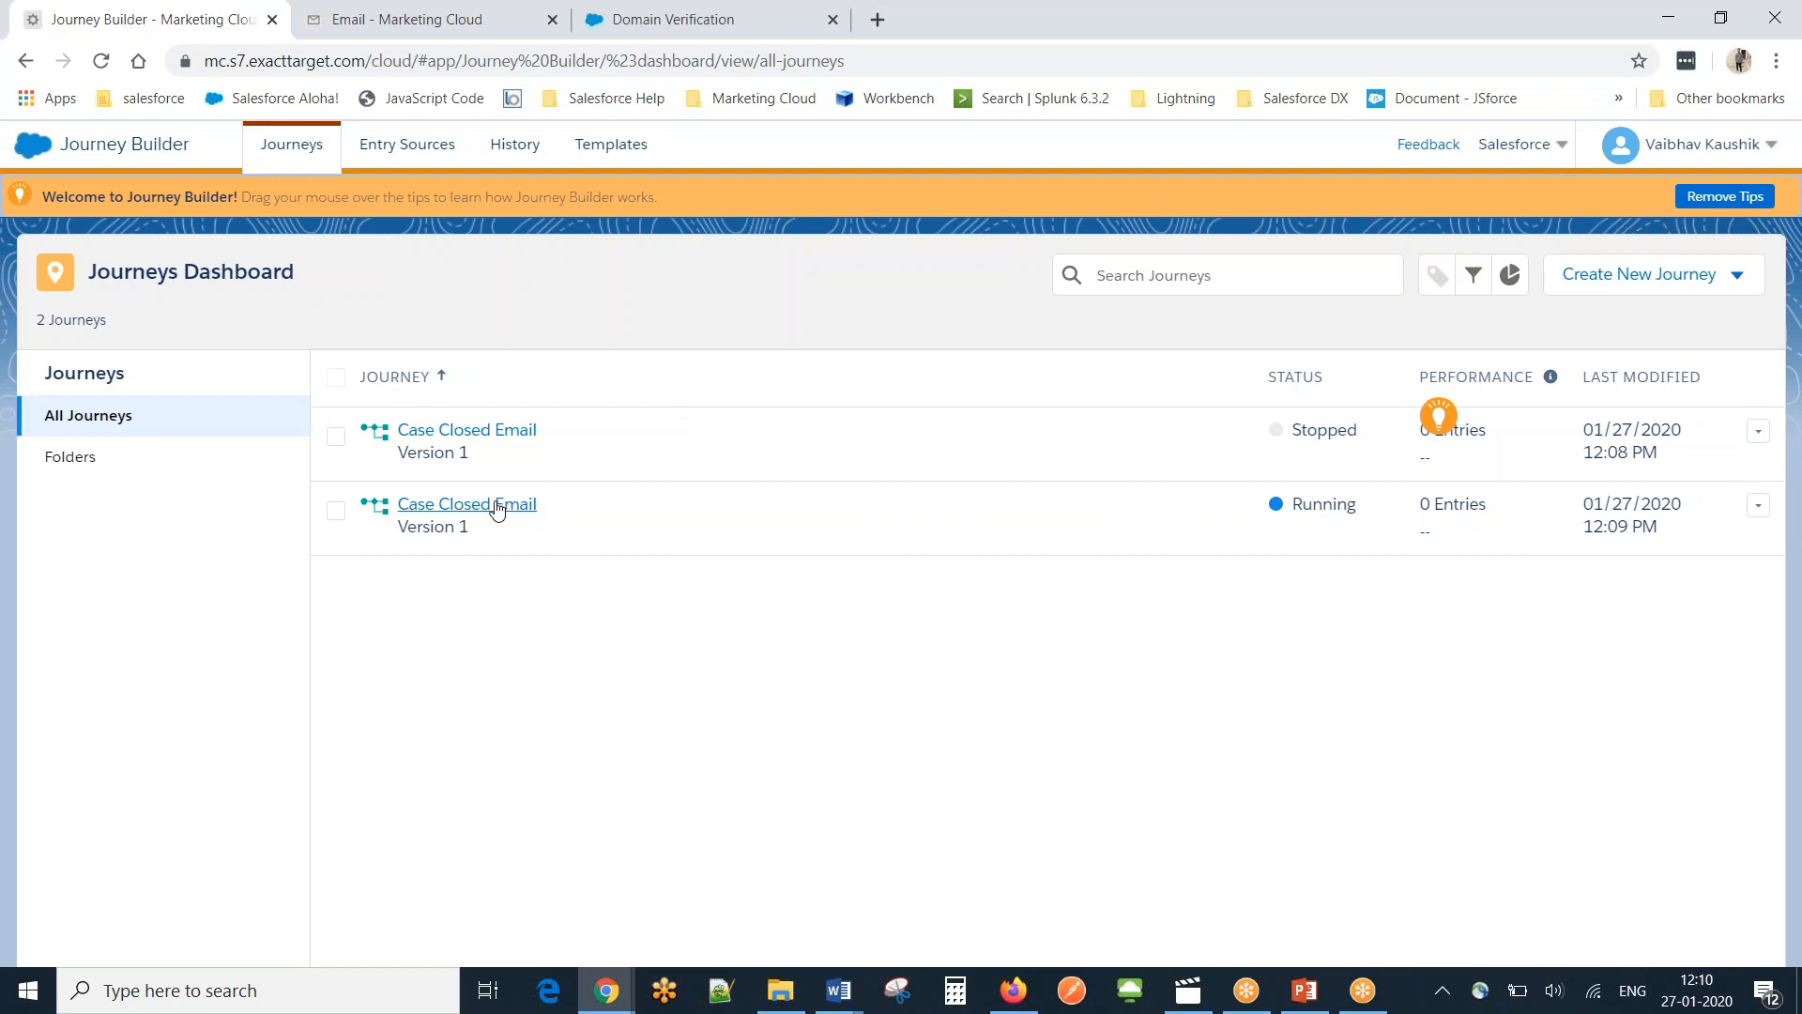
pyautogui.click(101, 63)
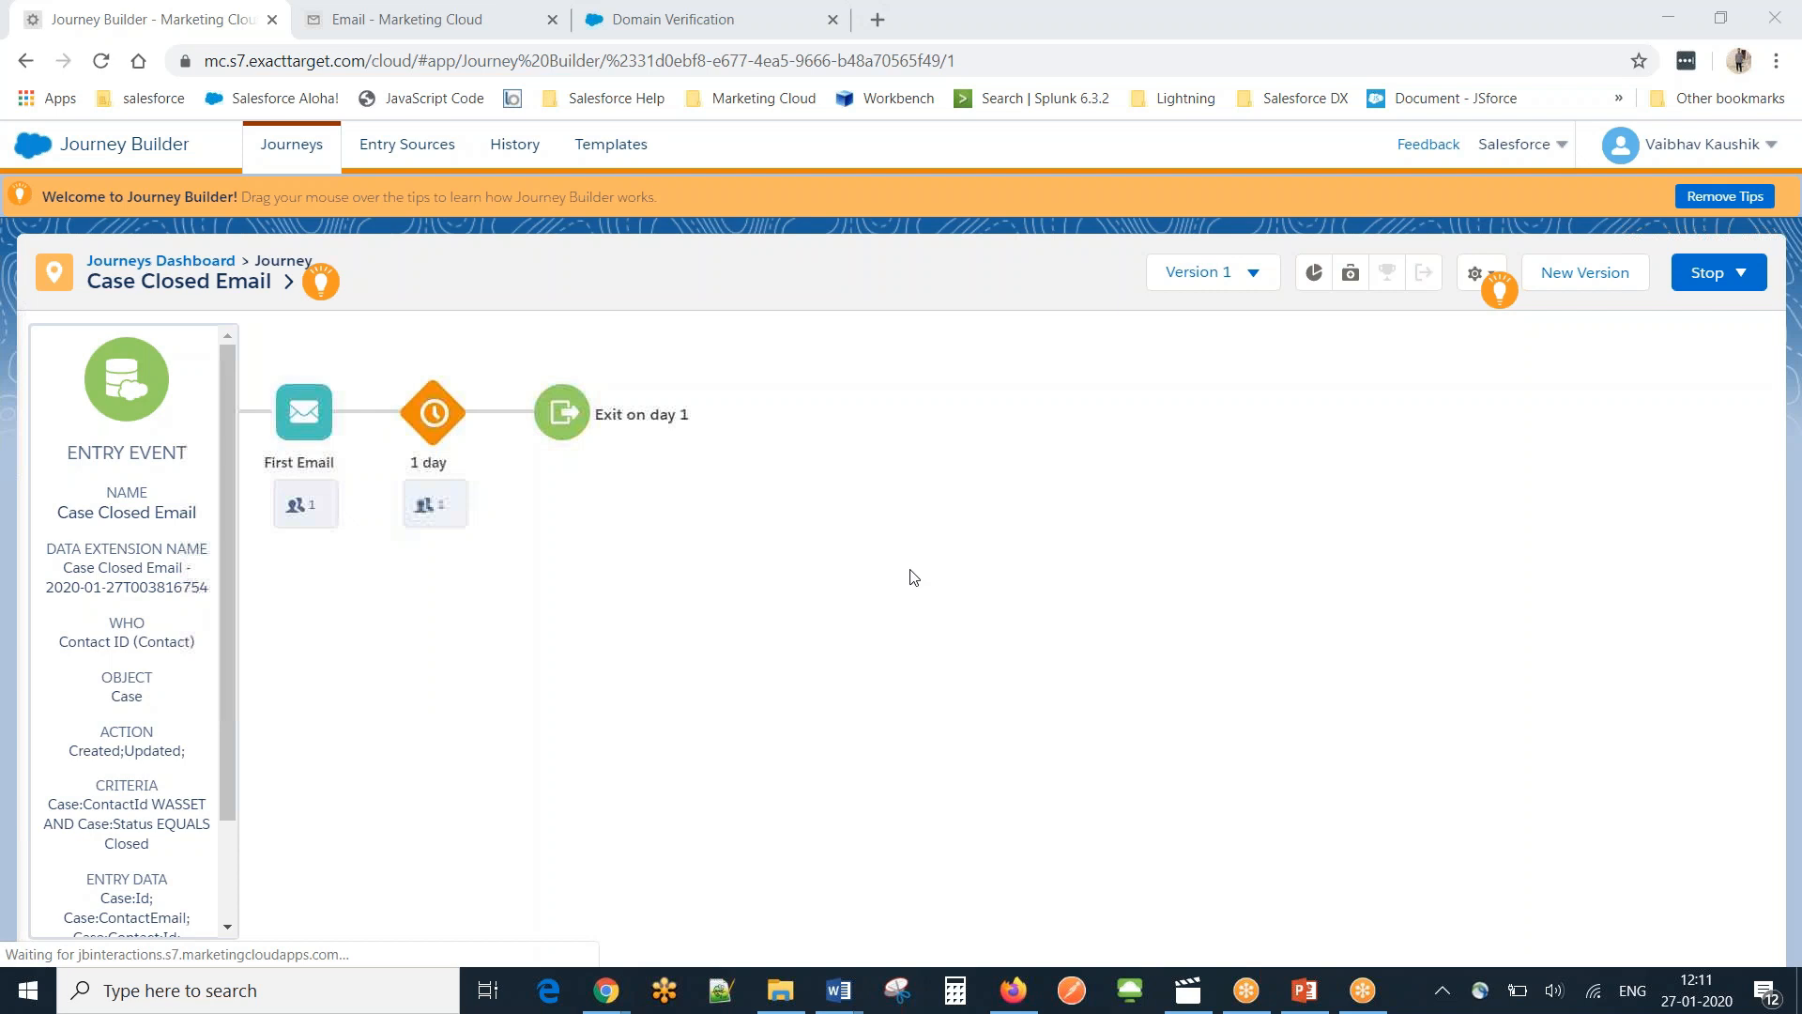
# Read the Welcome to SFMC ! email in Gmail, then switch back to the Journey Builder window.
pyautogui.moveTo(611, 1003)
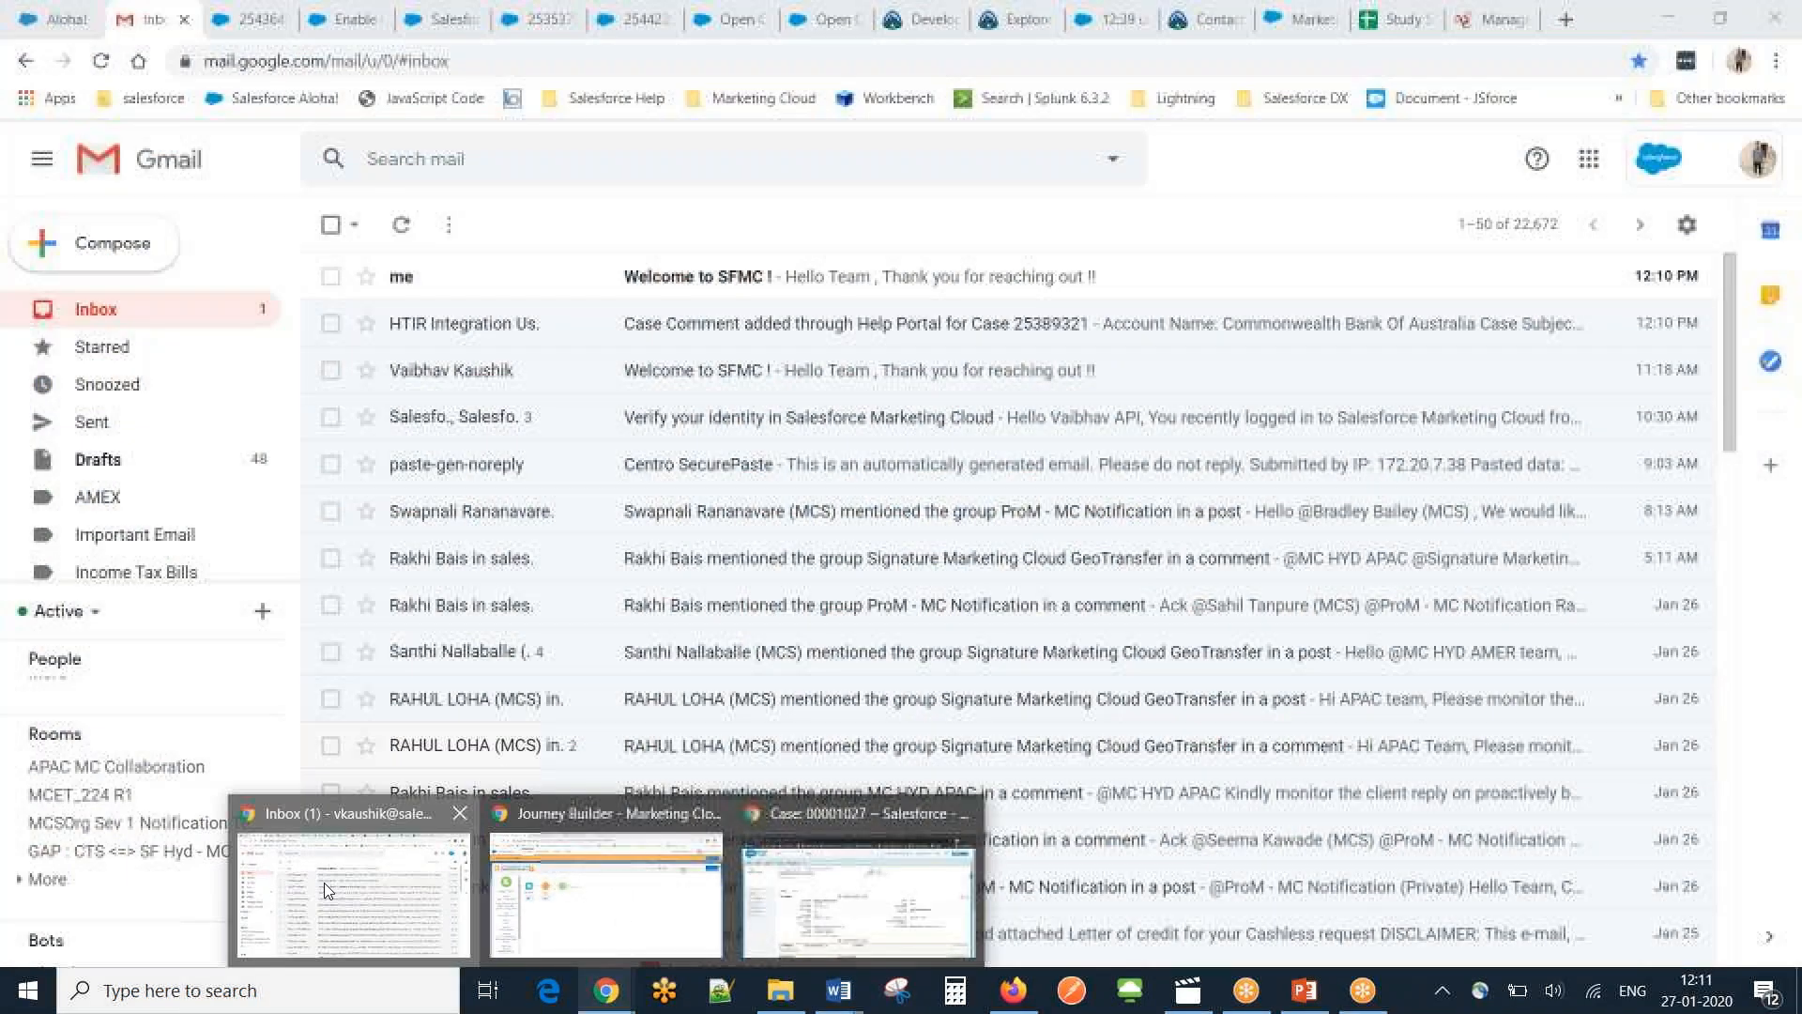
pyautogui.click(324, 882)
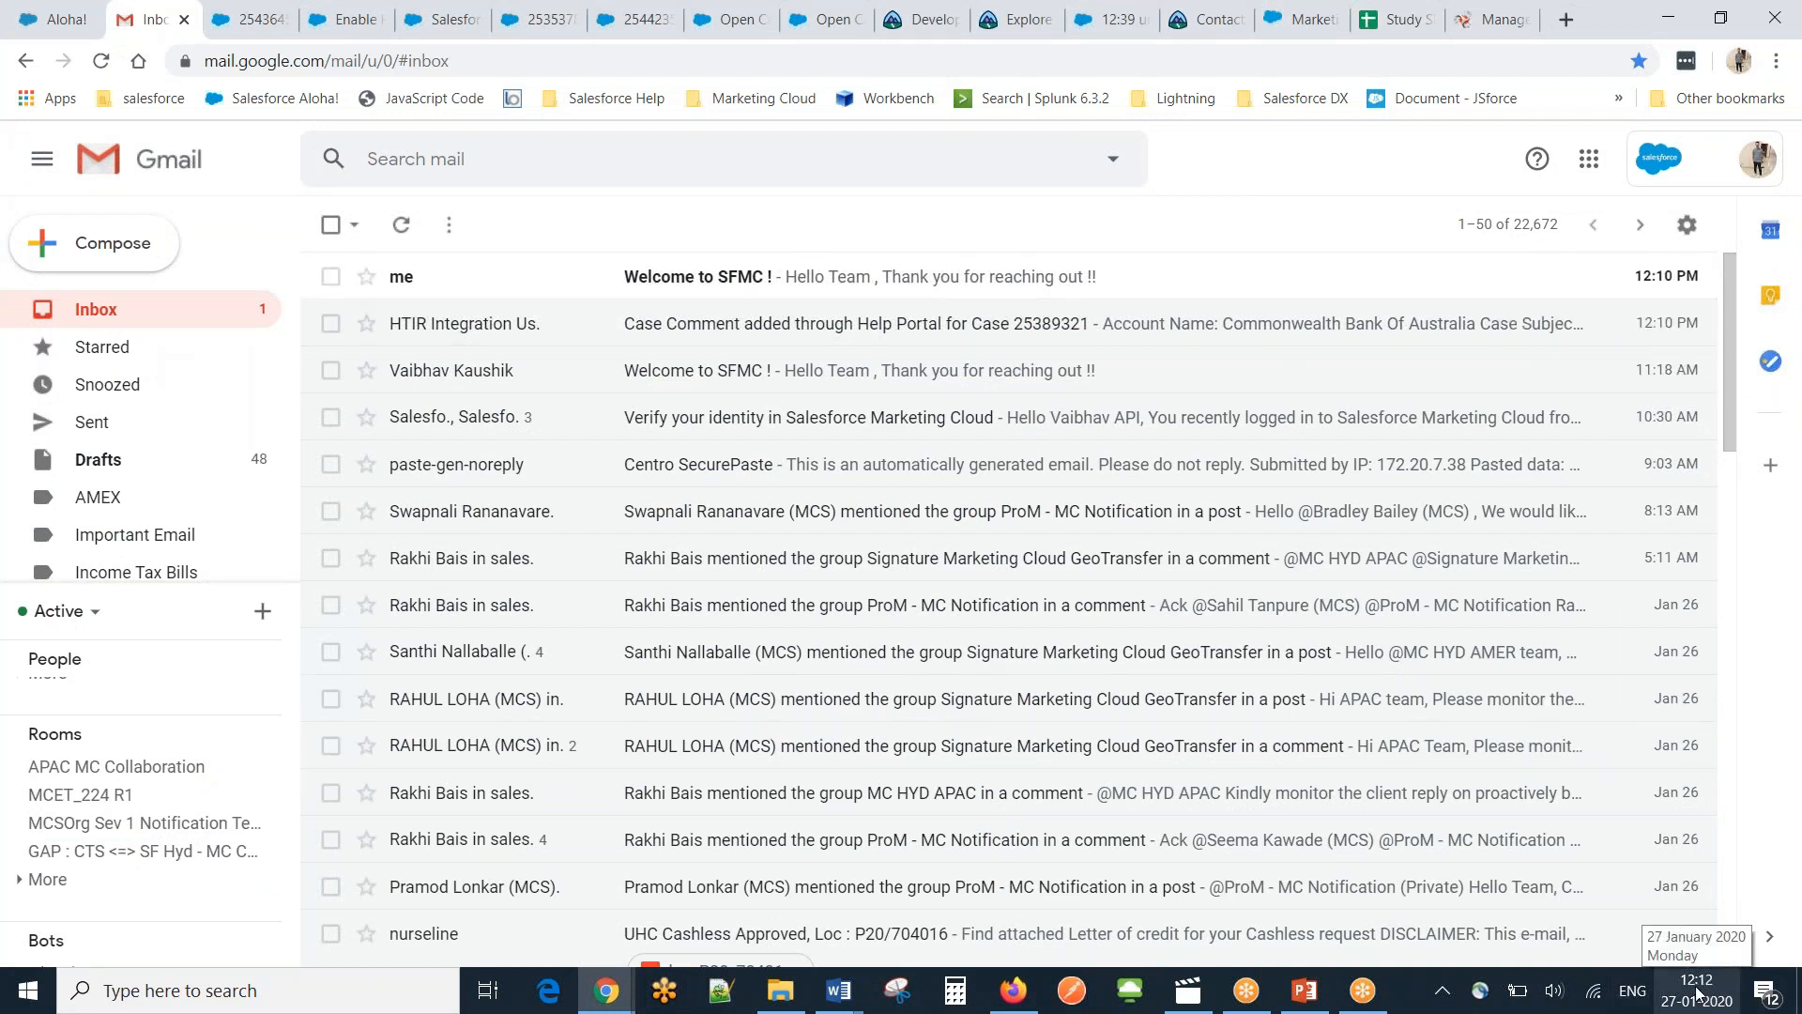
pyautogui.click(896, 288)
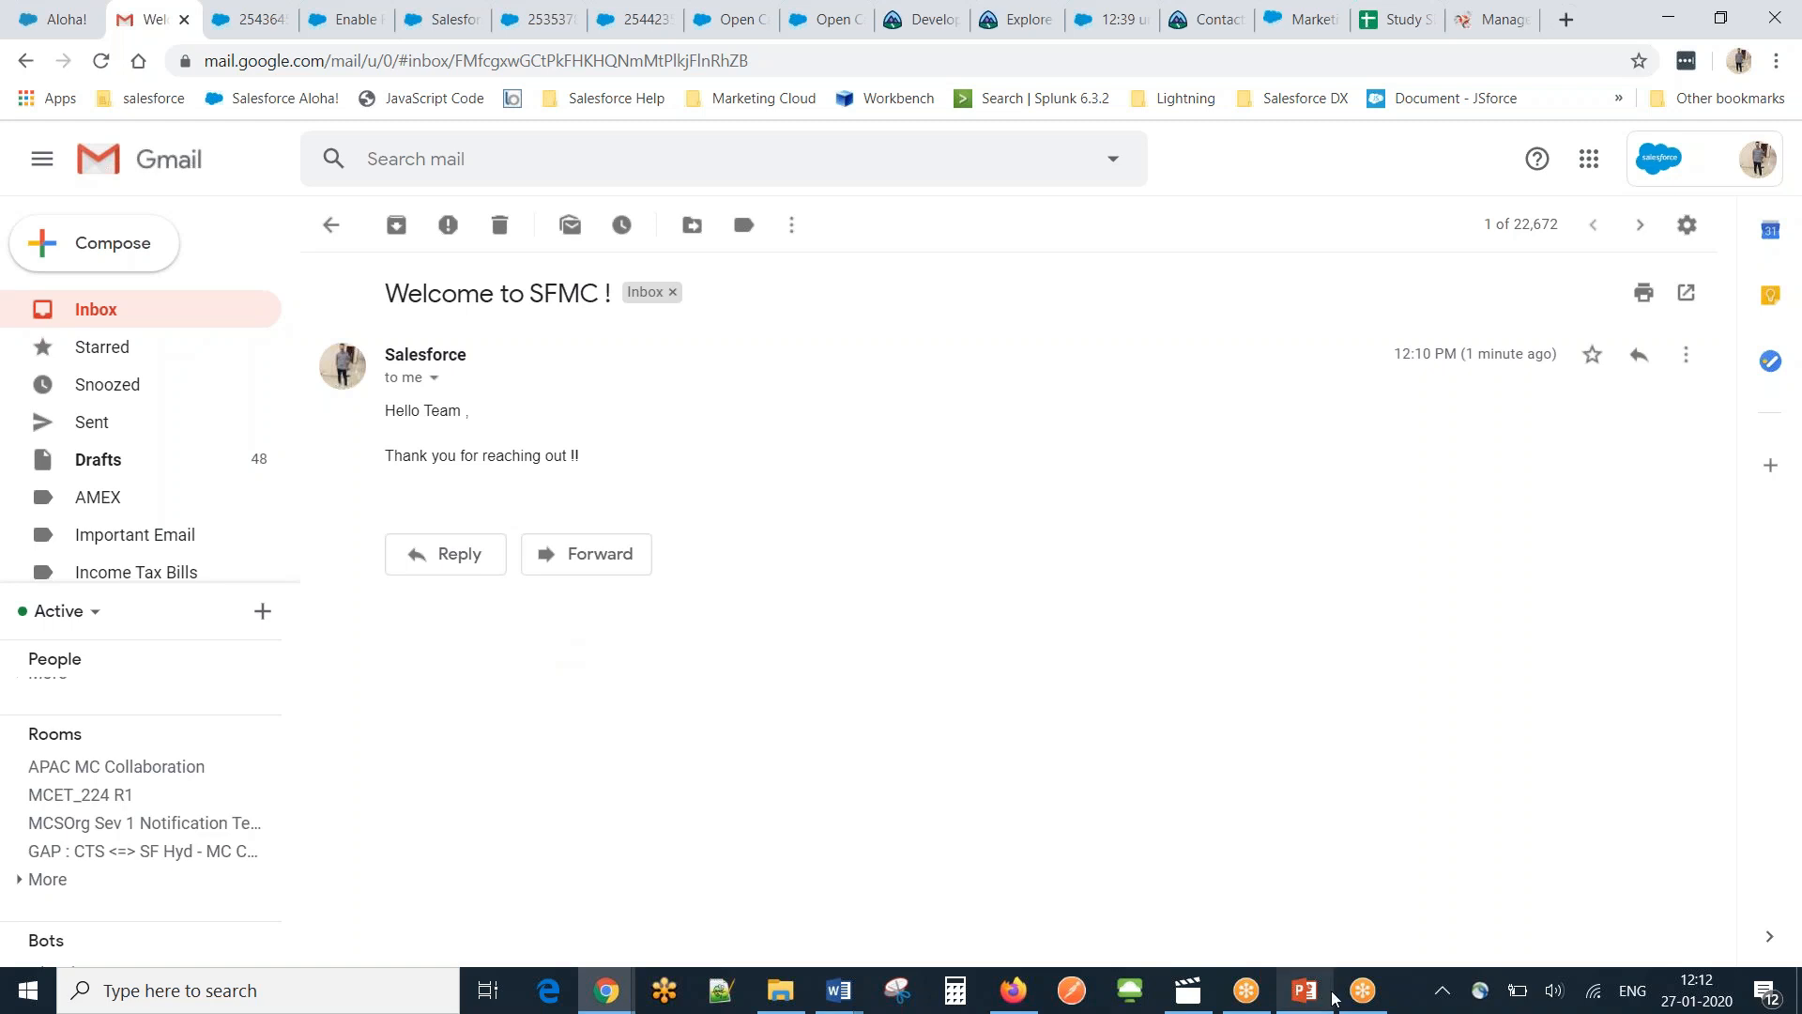
pyautogui.click(609, 991)
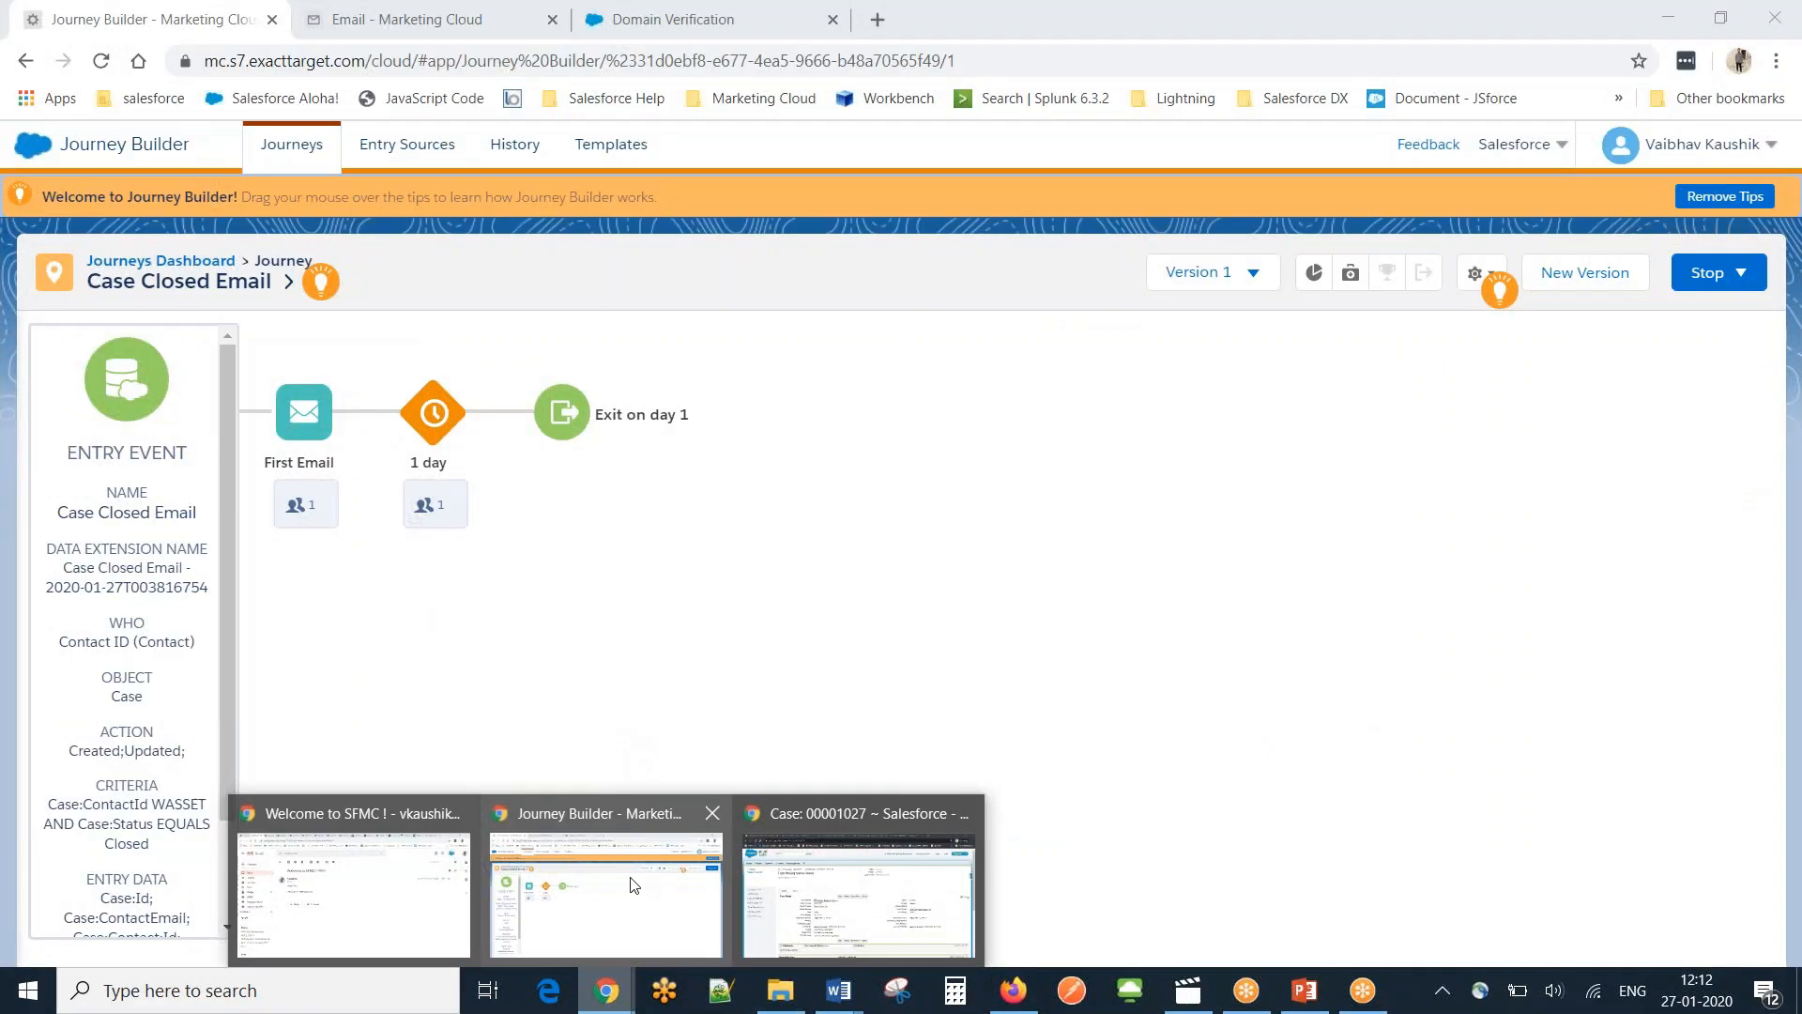
pyautogui.click(633, 884)
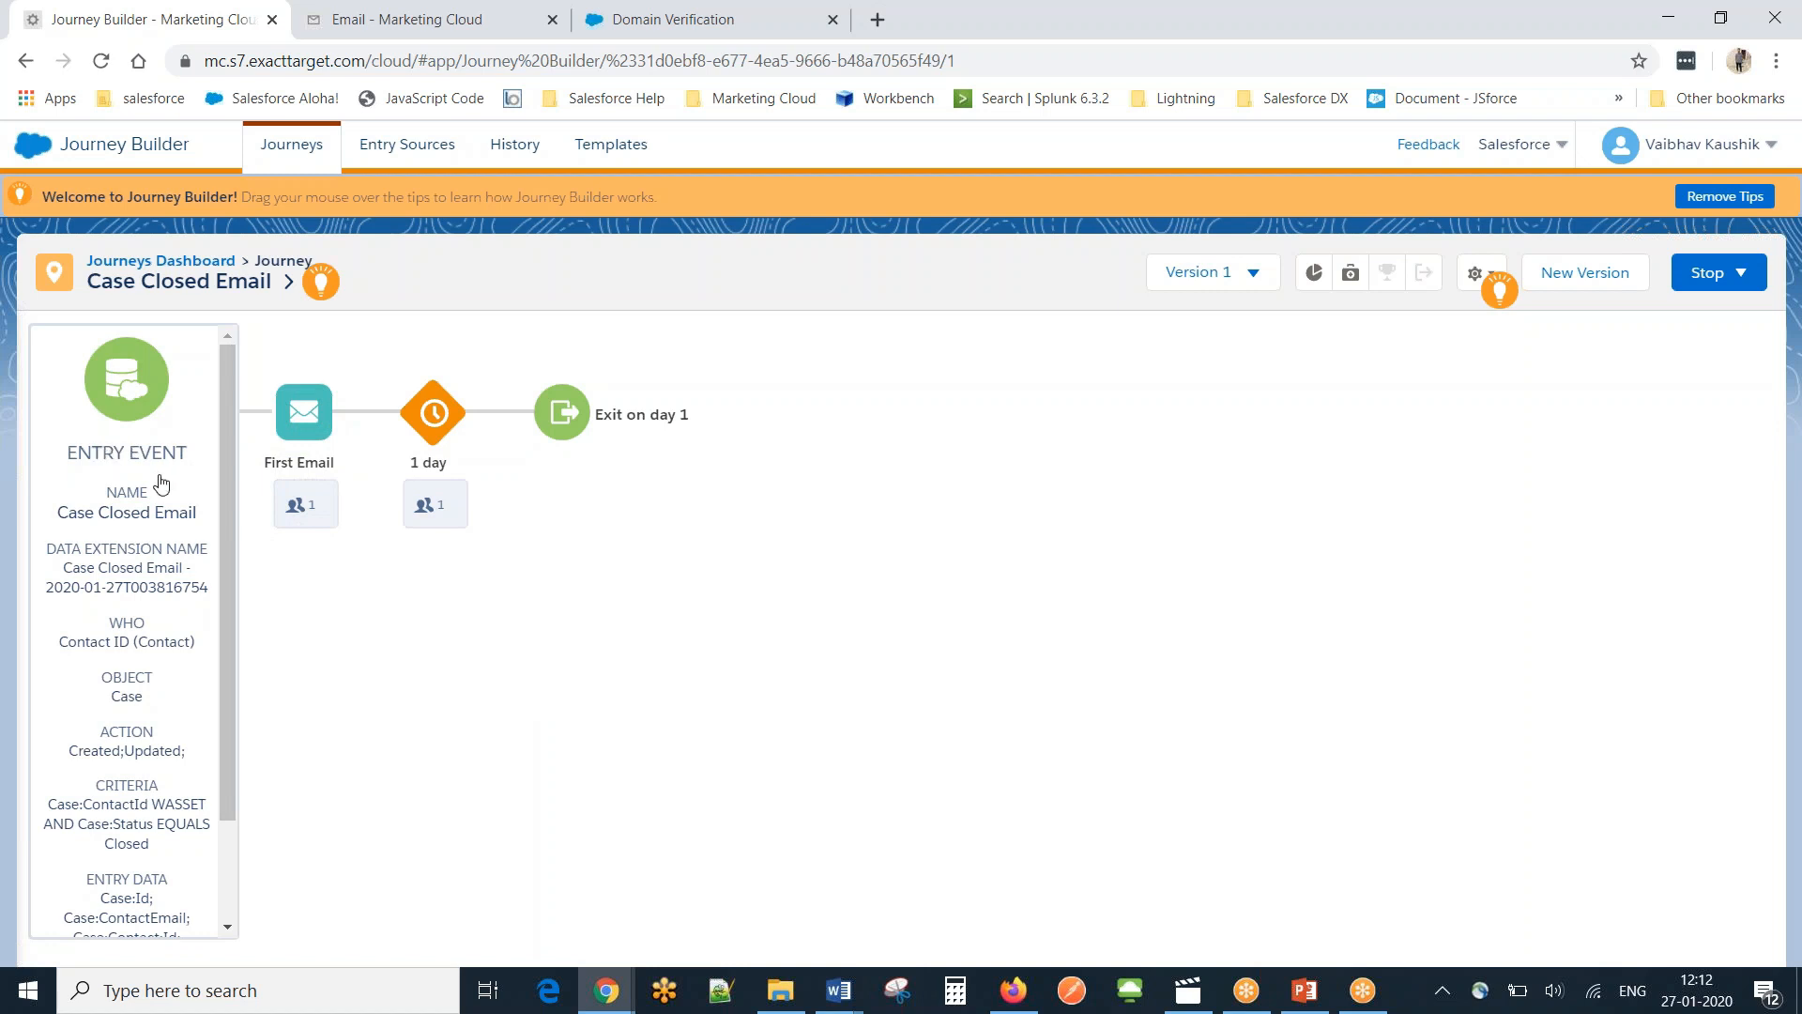
pyautogui.moveTo(282, 504)
# Bring up the MC Connect Demo presentation and scroll through slides 12 to 15.
pyautogui.click(1305, 990)
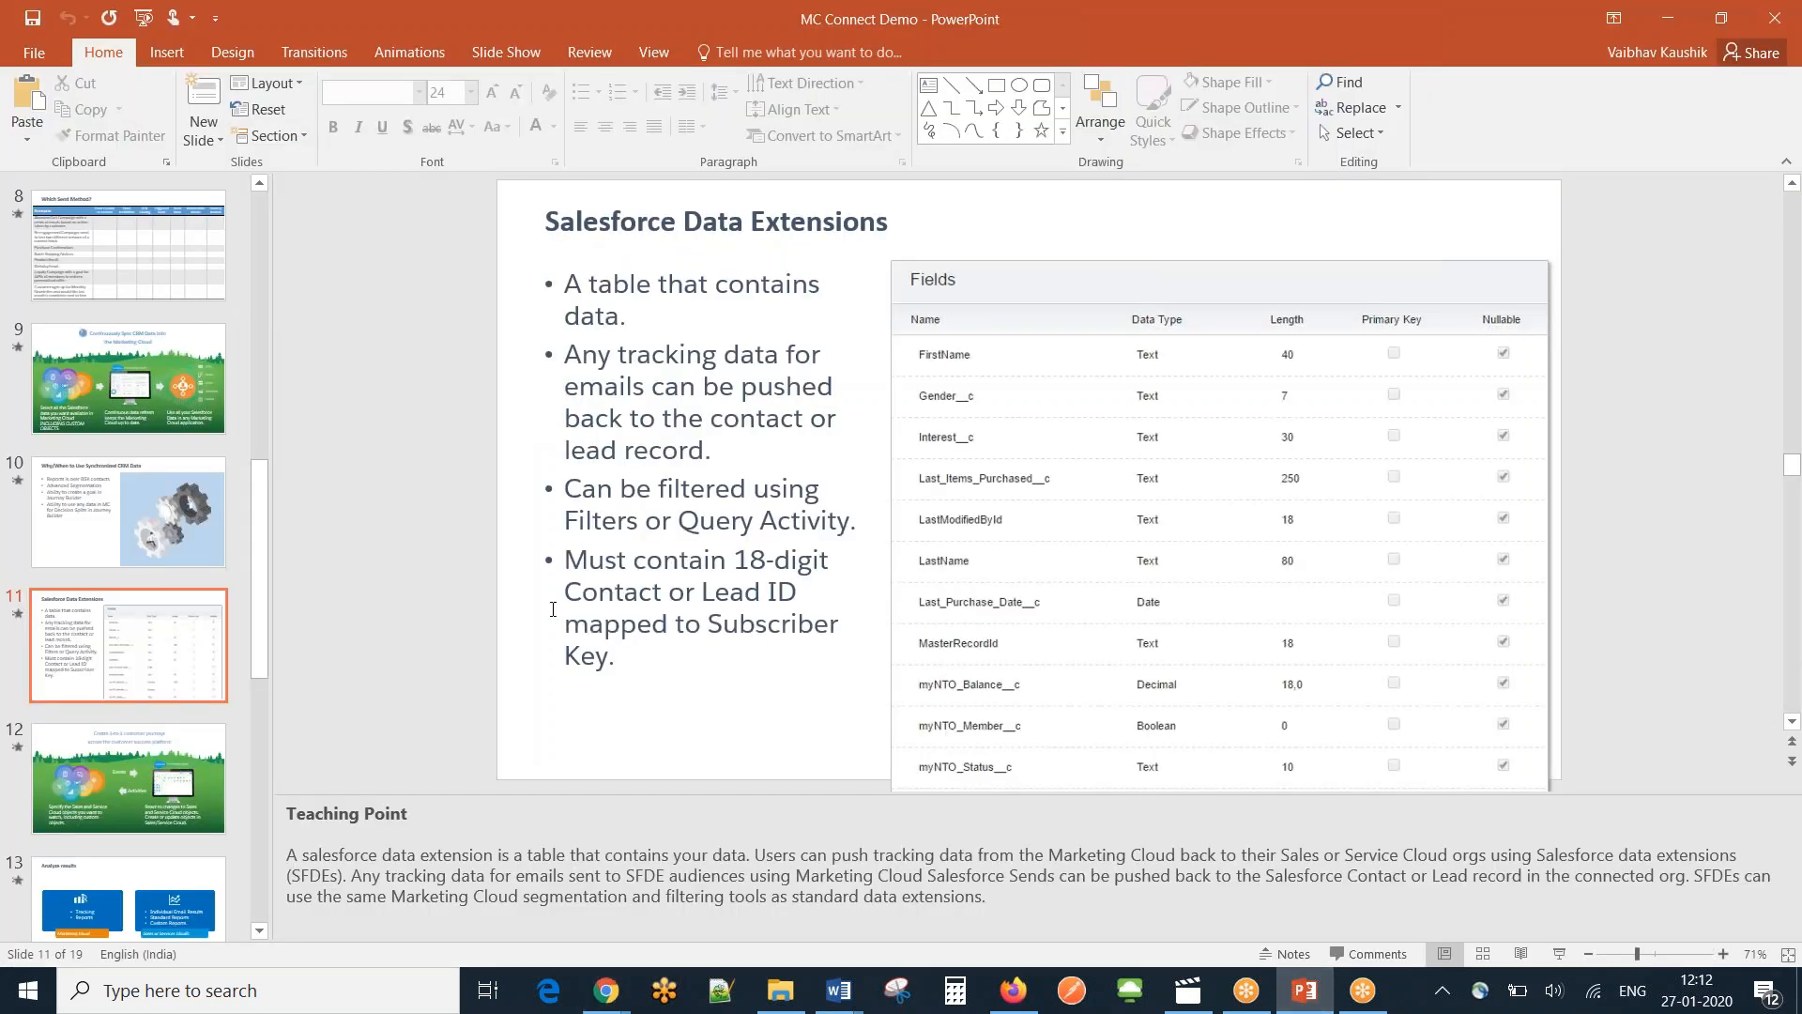
pyautogui.scroll(-3, 553, 609)
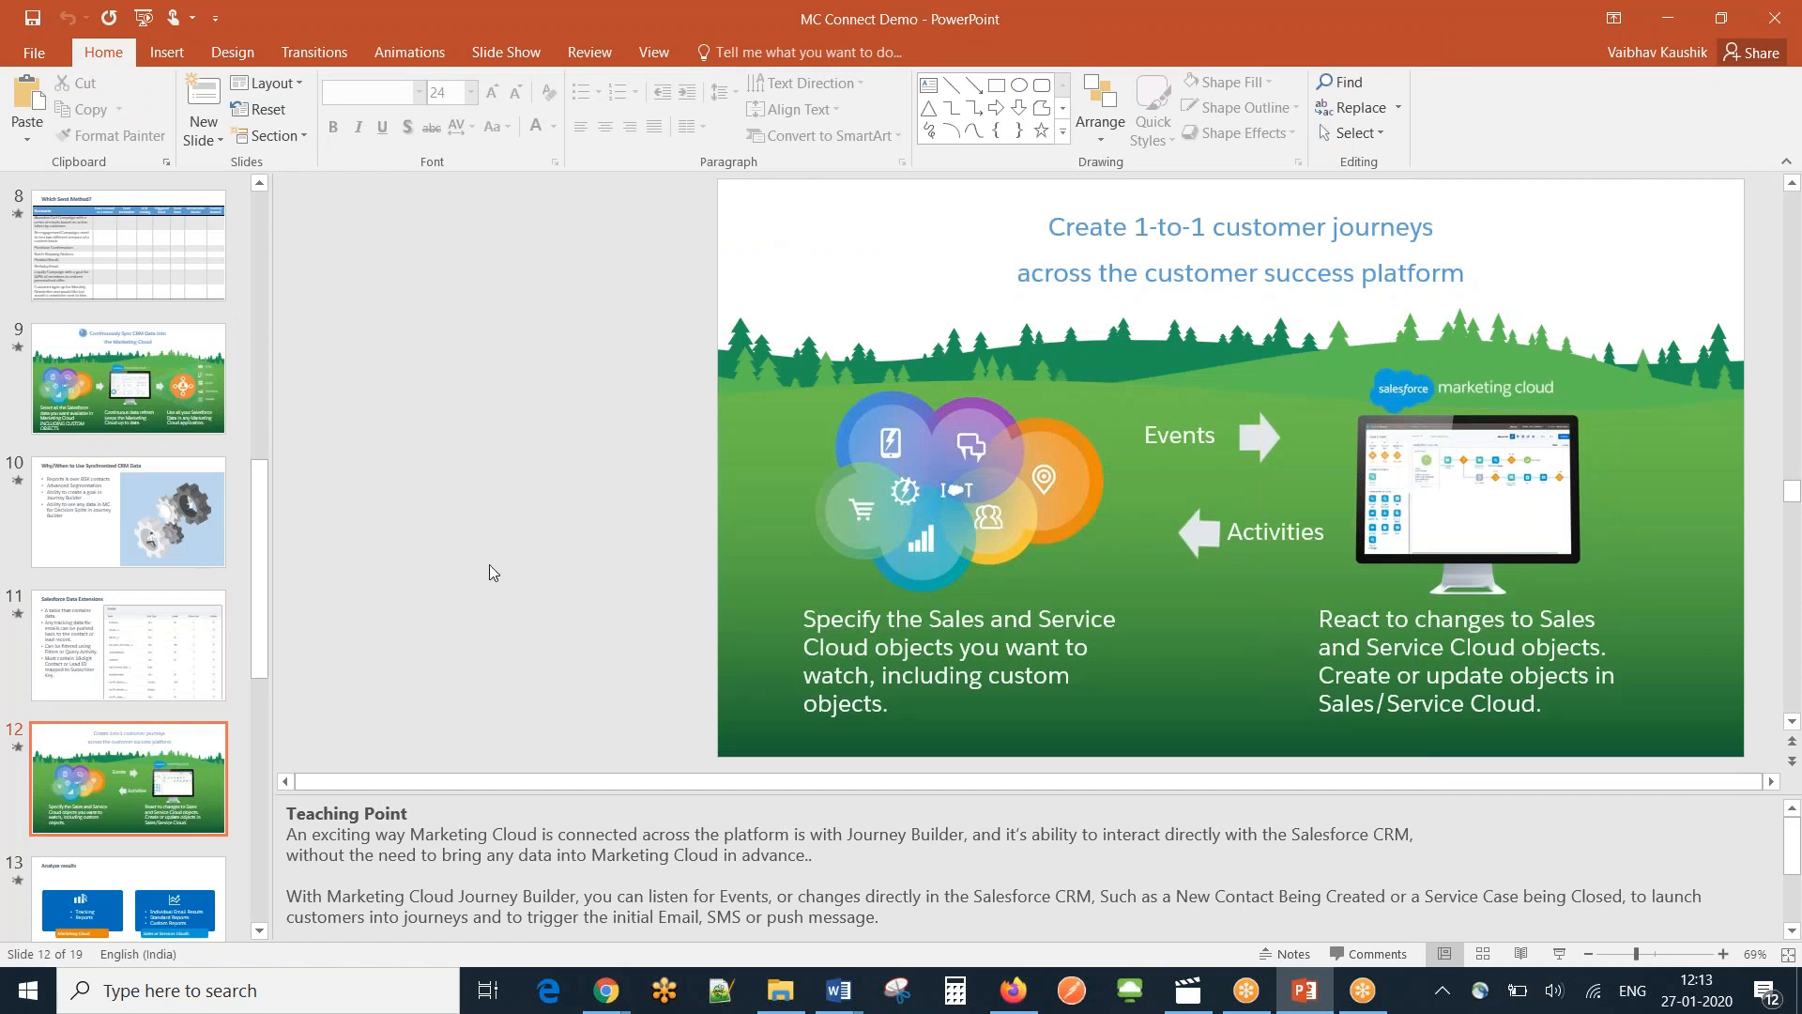
pyautogui.scroll(-3, 488, 571)
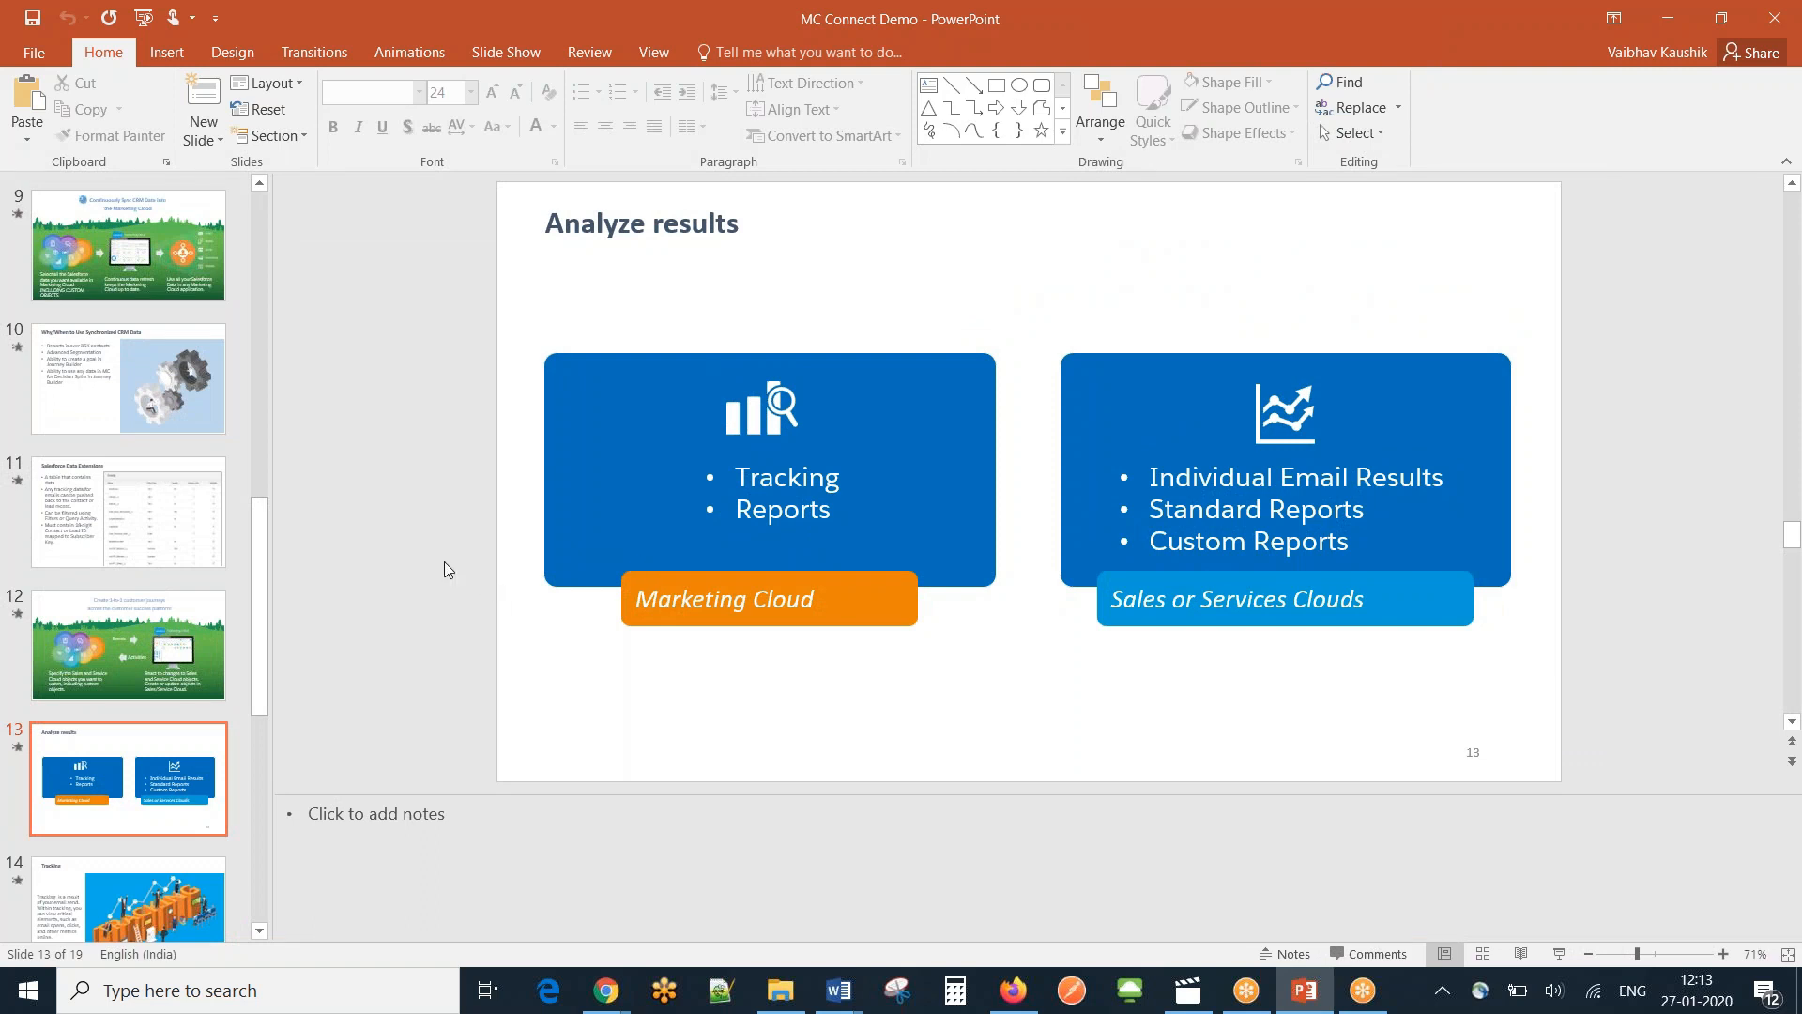
pyautogui.scroll(-1, 445, 564)
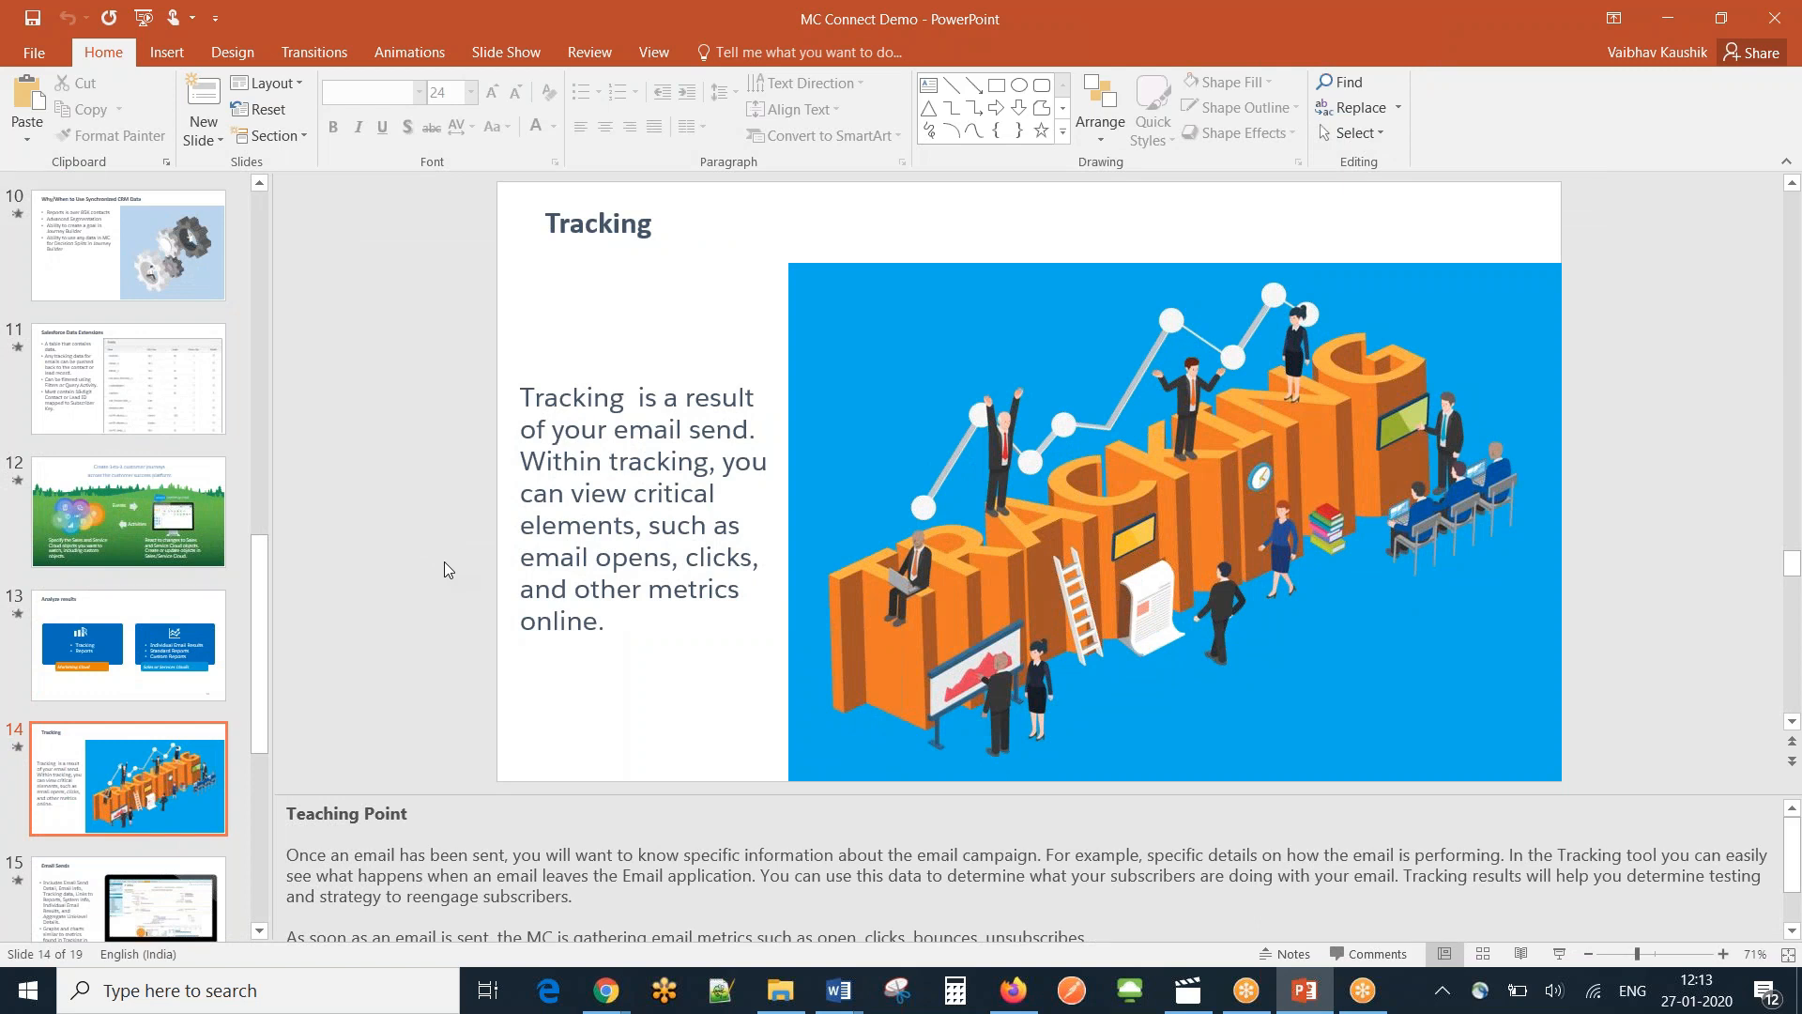
pyautogui.scroll(-1, 445, 569)
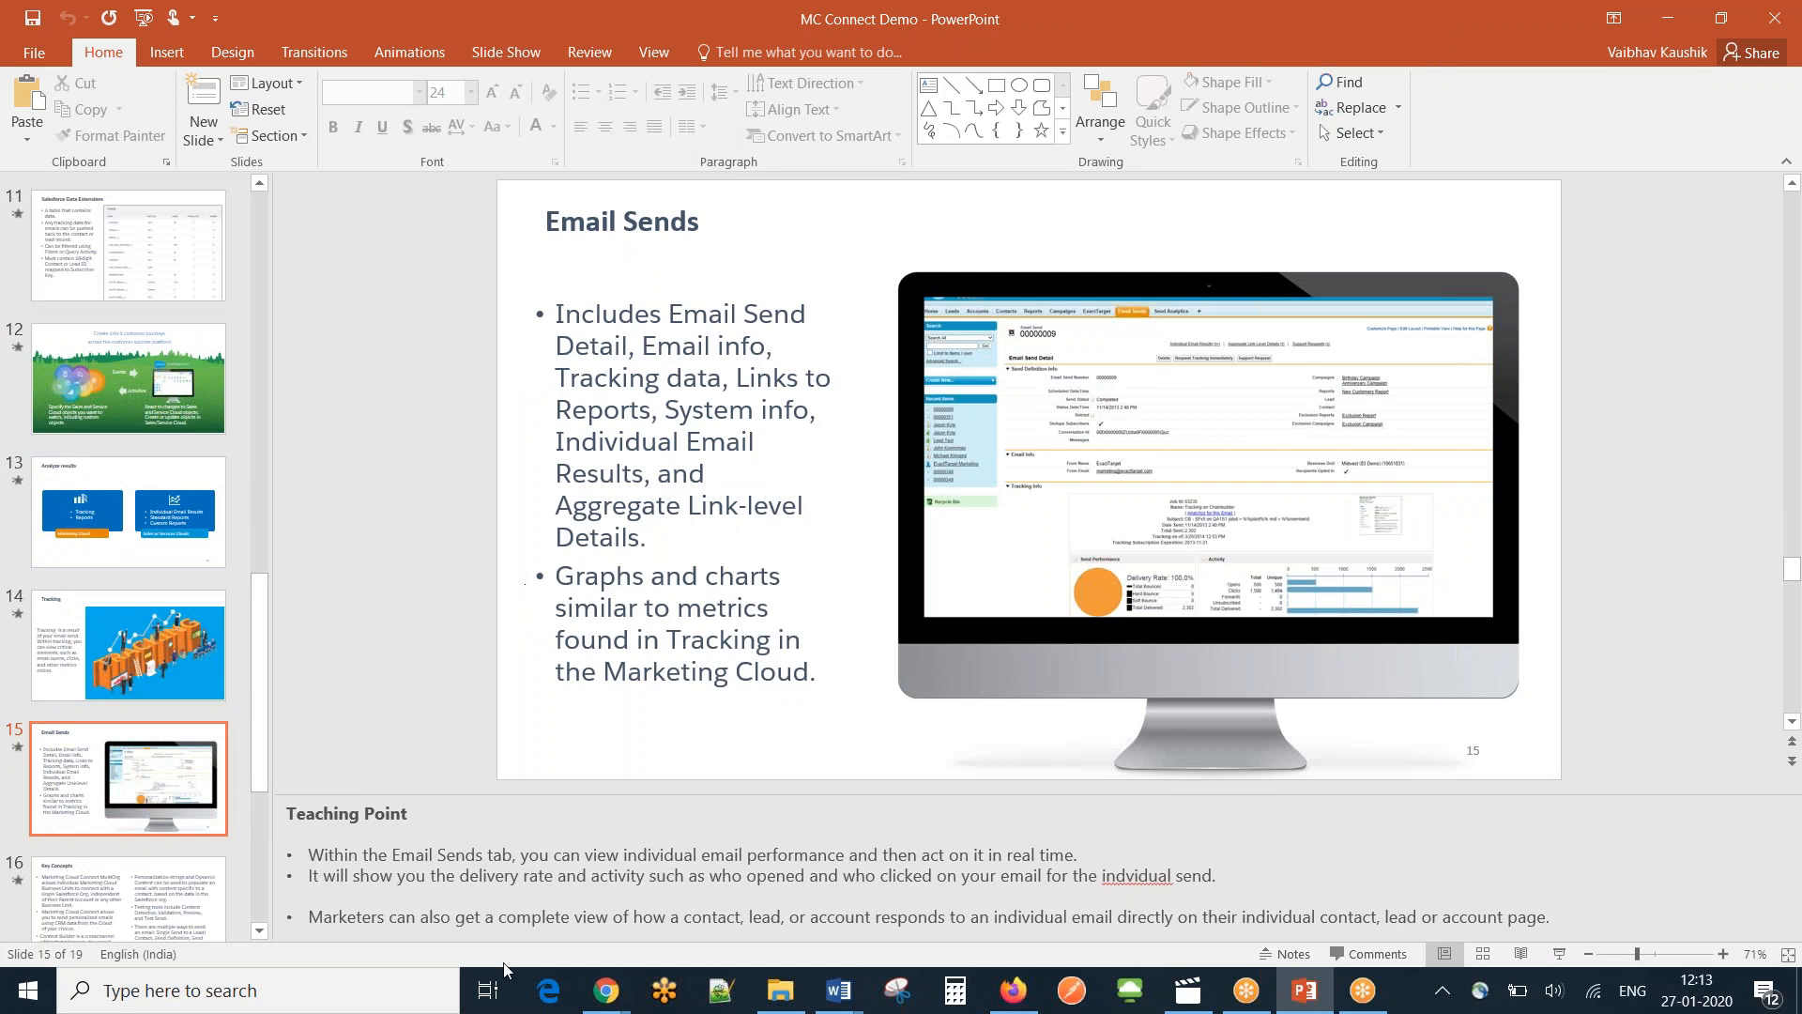
# In the Salesforce window, go through All Tabs to Email Sends and open record 00000000.
pyautogui.moveTo(606, 987)
pyautogui.click(812, 878)
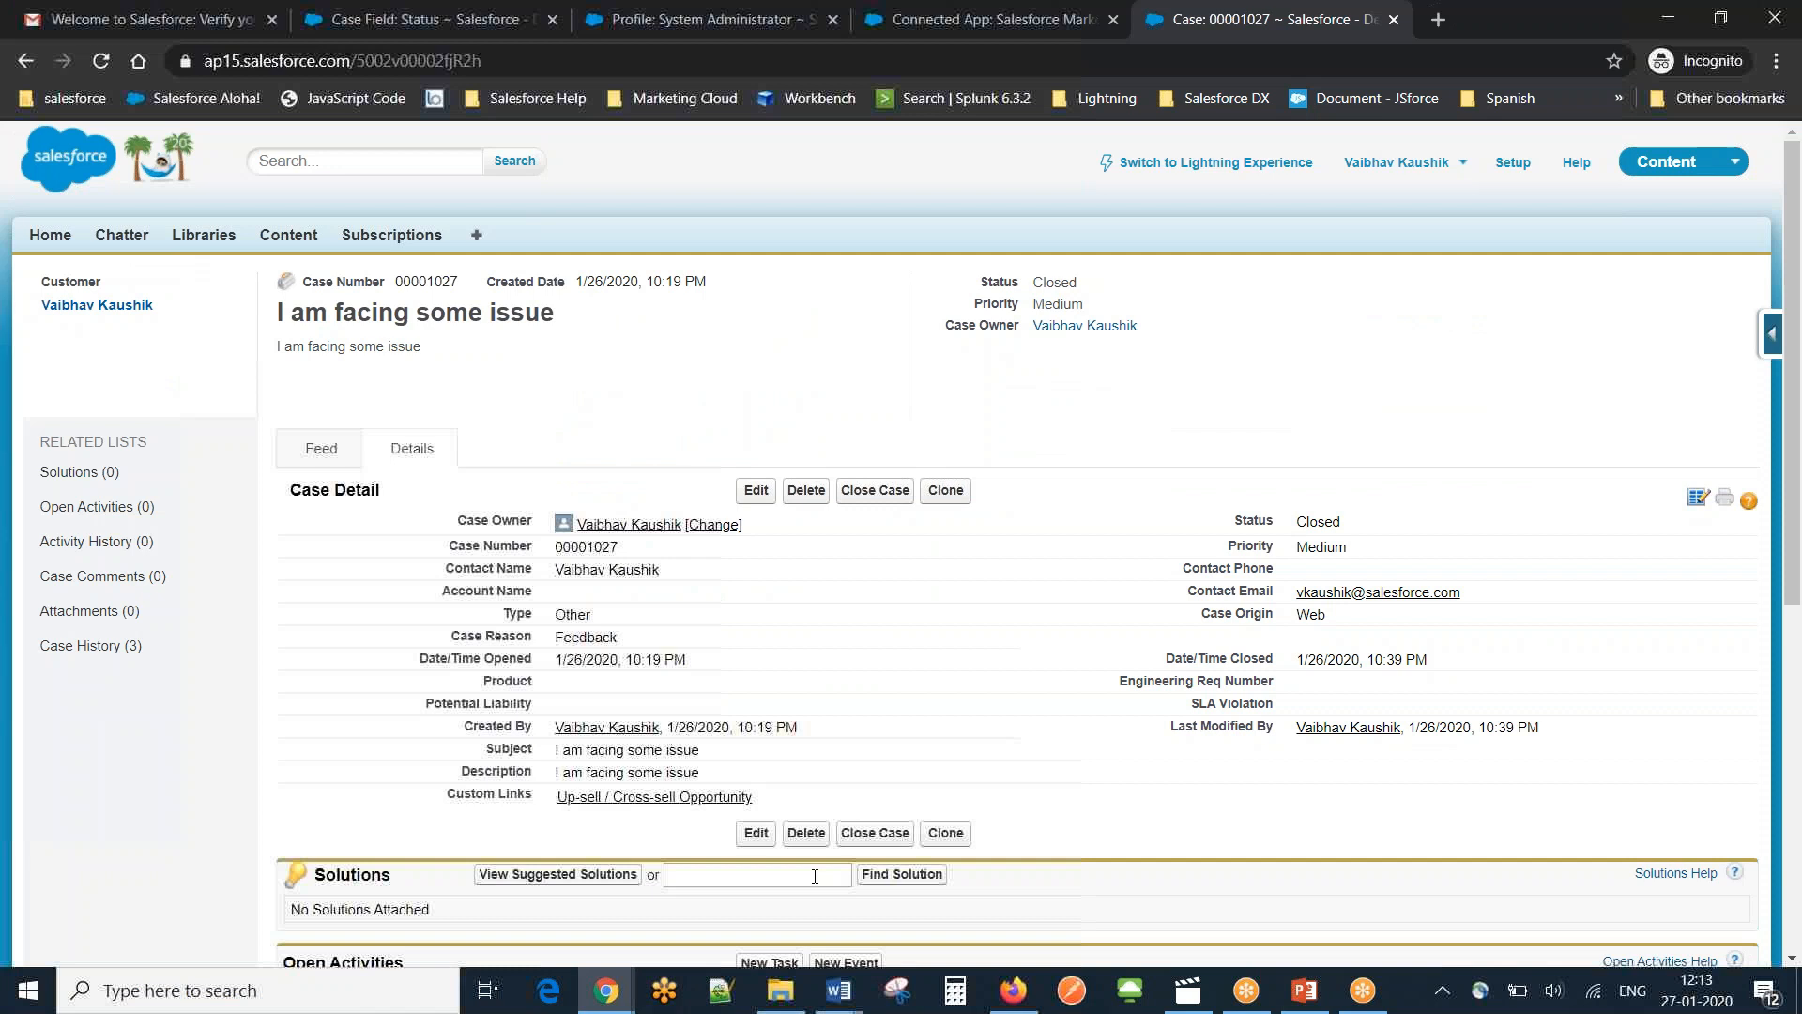
pyautogui.click(478, 235)
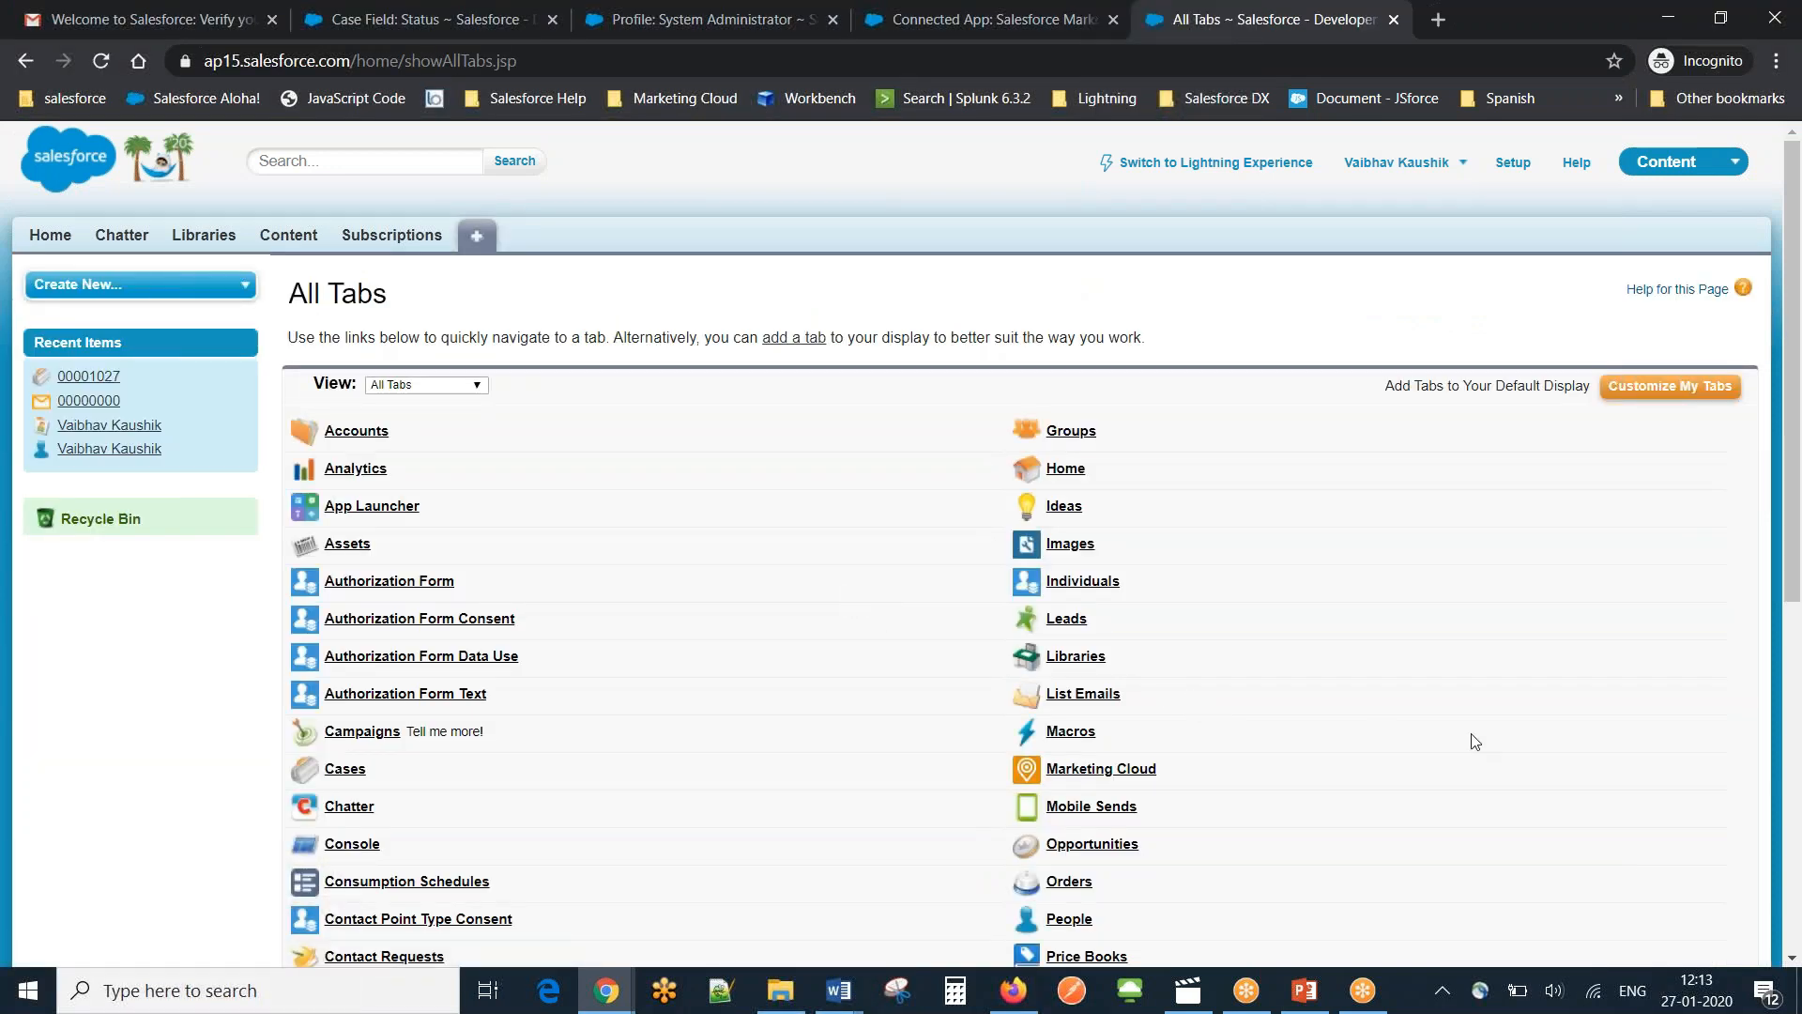
pyautogui.scroll(-6, 1794, 385)
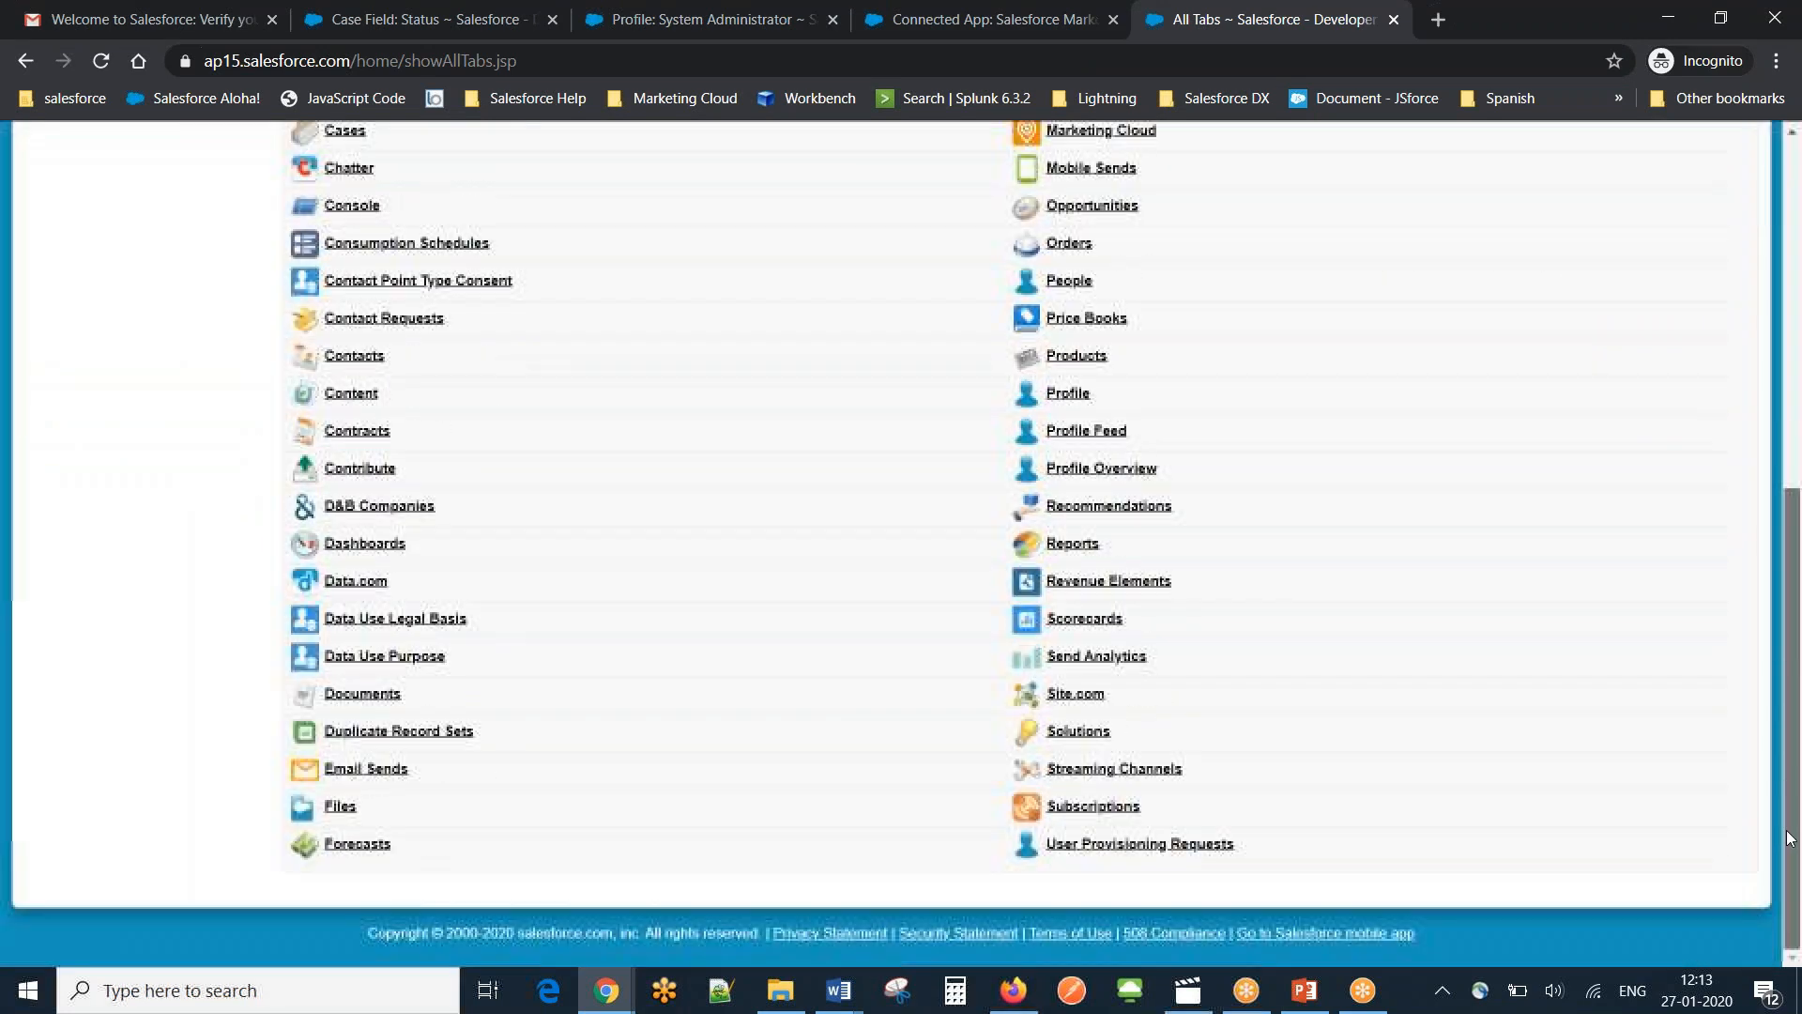
pyautogui.click(366, 769)
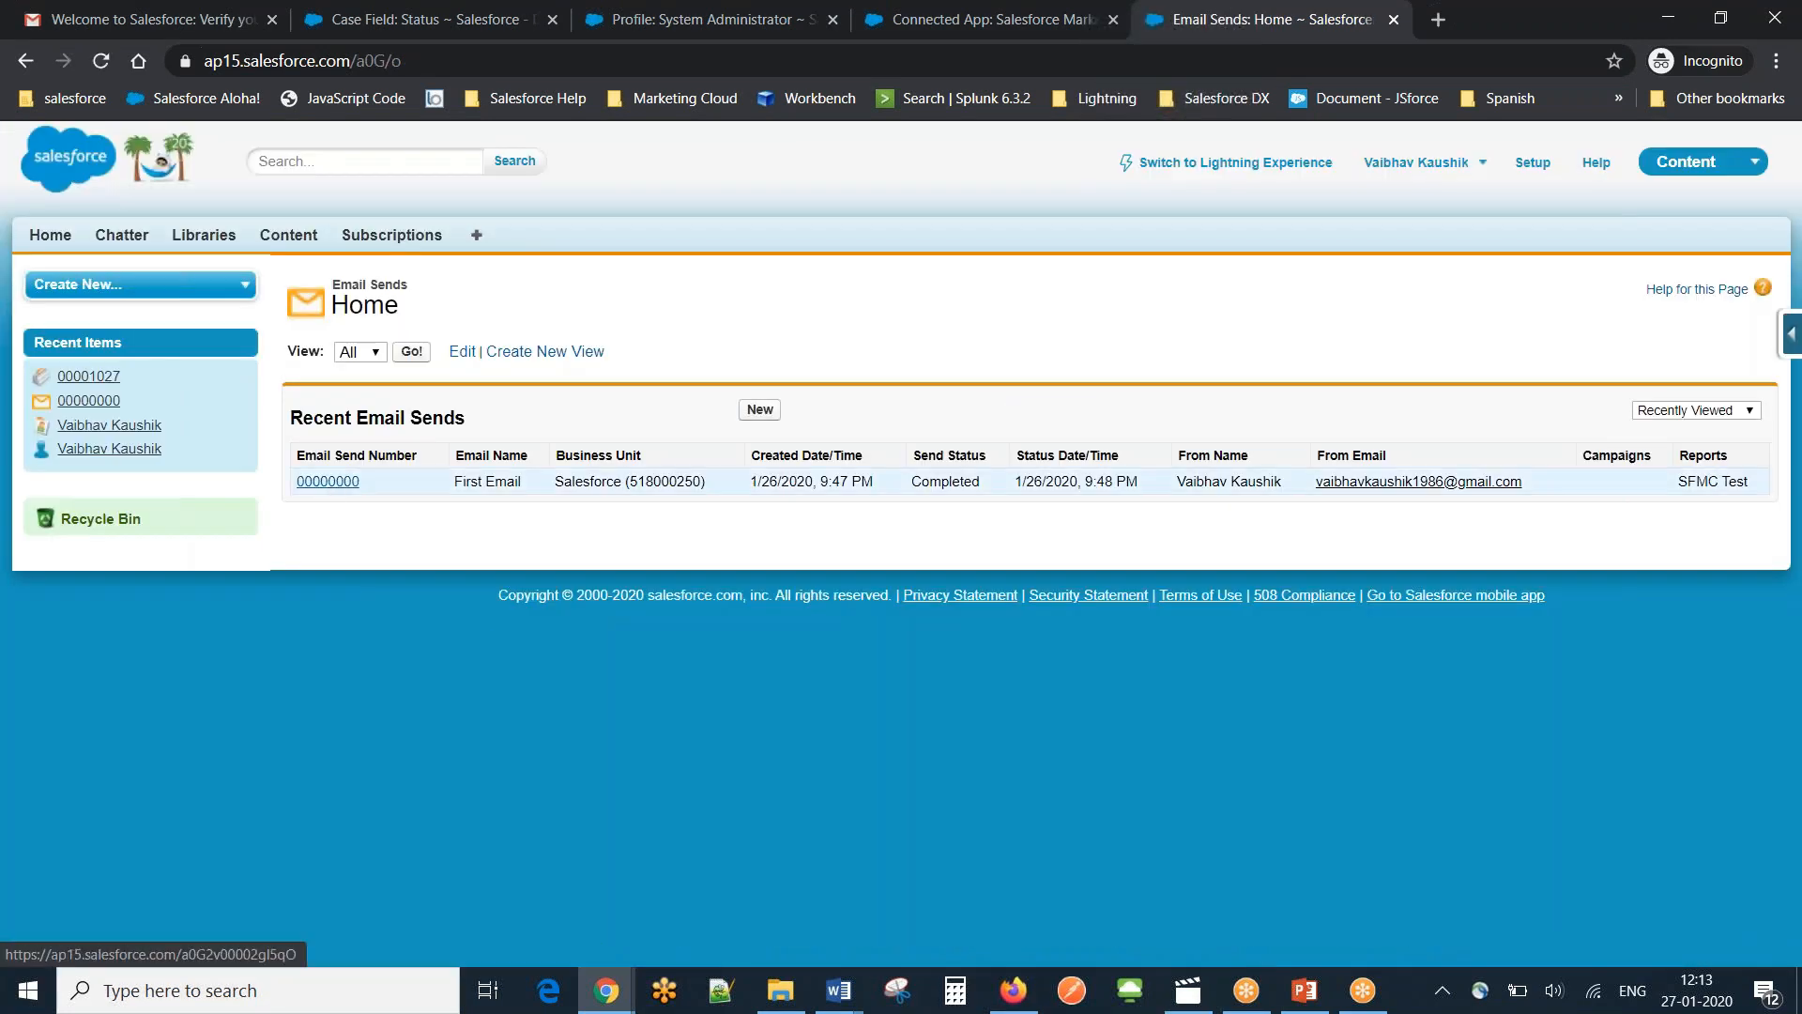
pyautogui.click(327, 480)
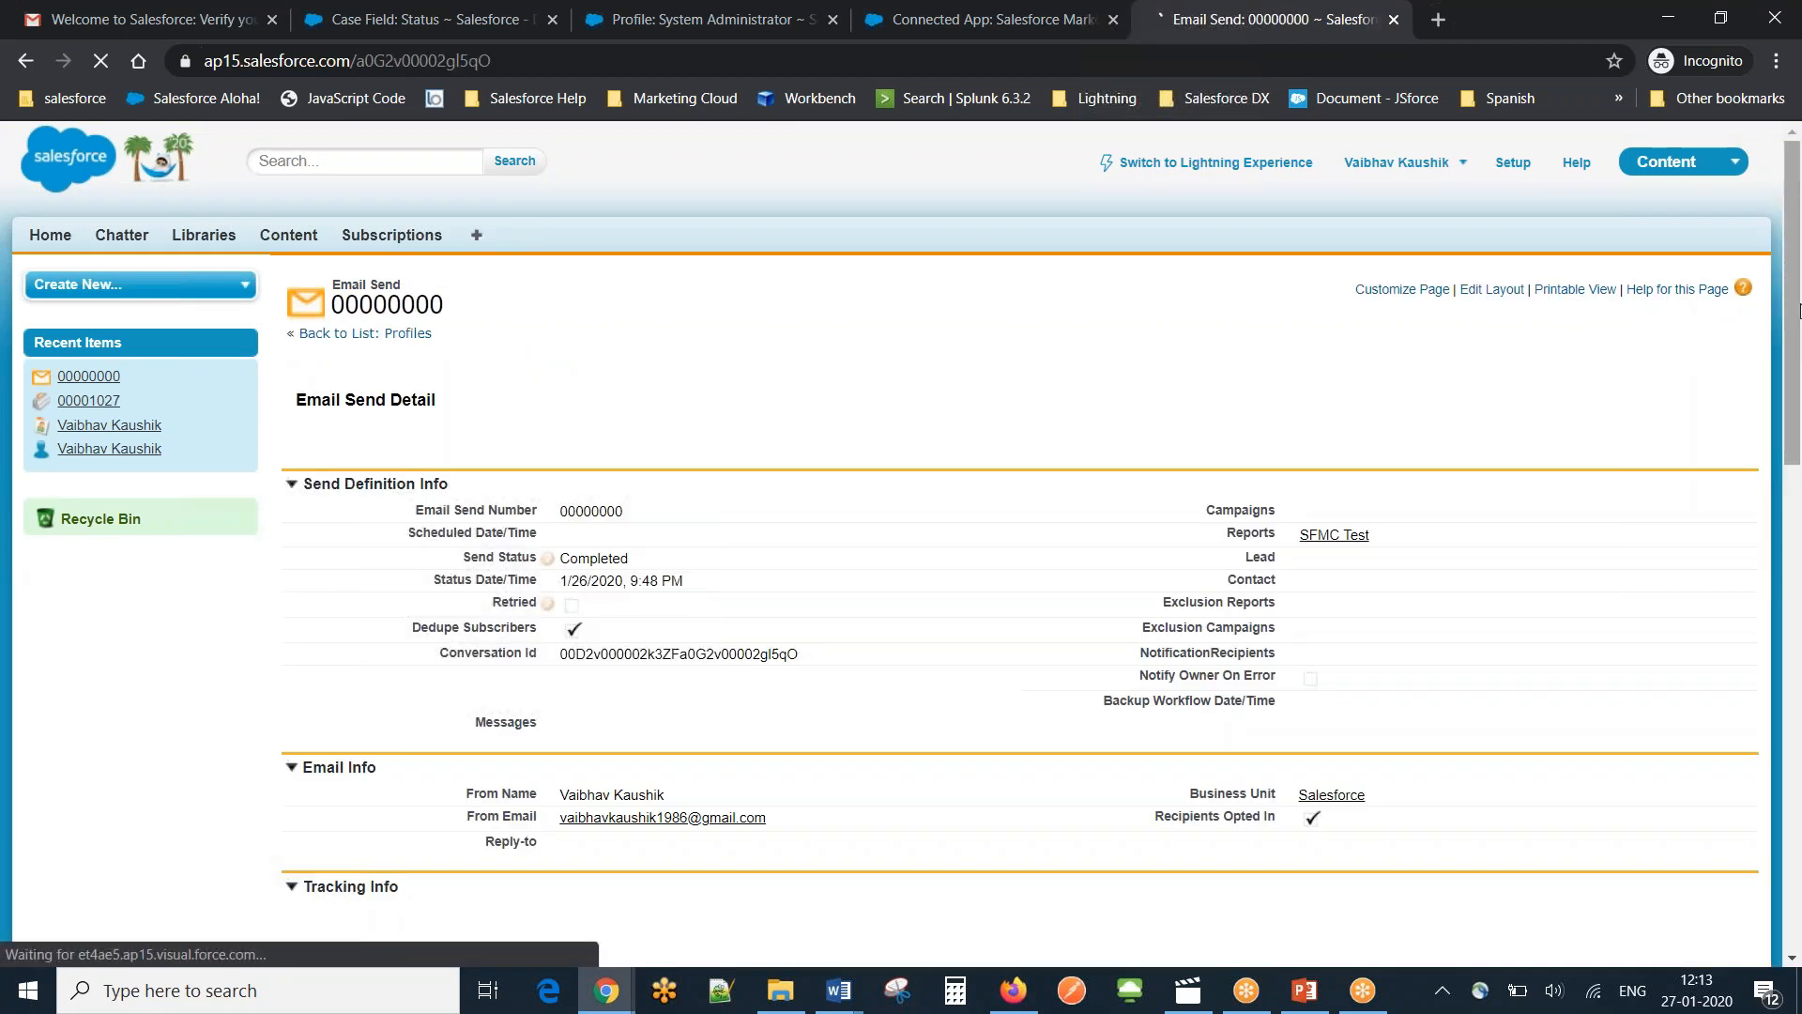
# Review the send's Tracking Info (100% delivered, 0% opens), then return to All Tabs.
pyautogui.moveTo(1800, 366); pyautogui.dragTo(1800, 586)
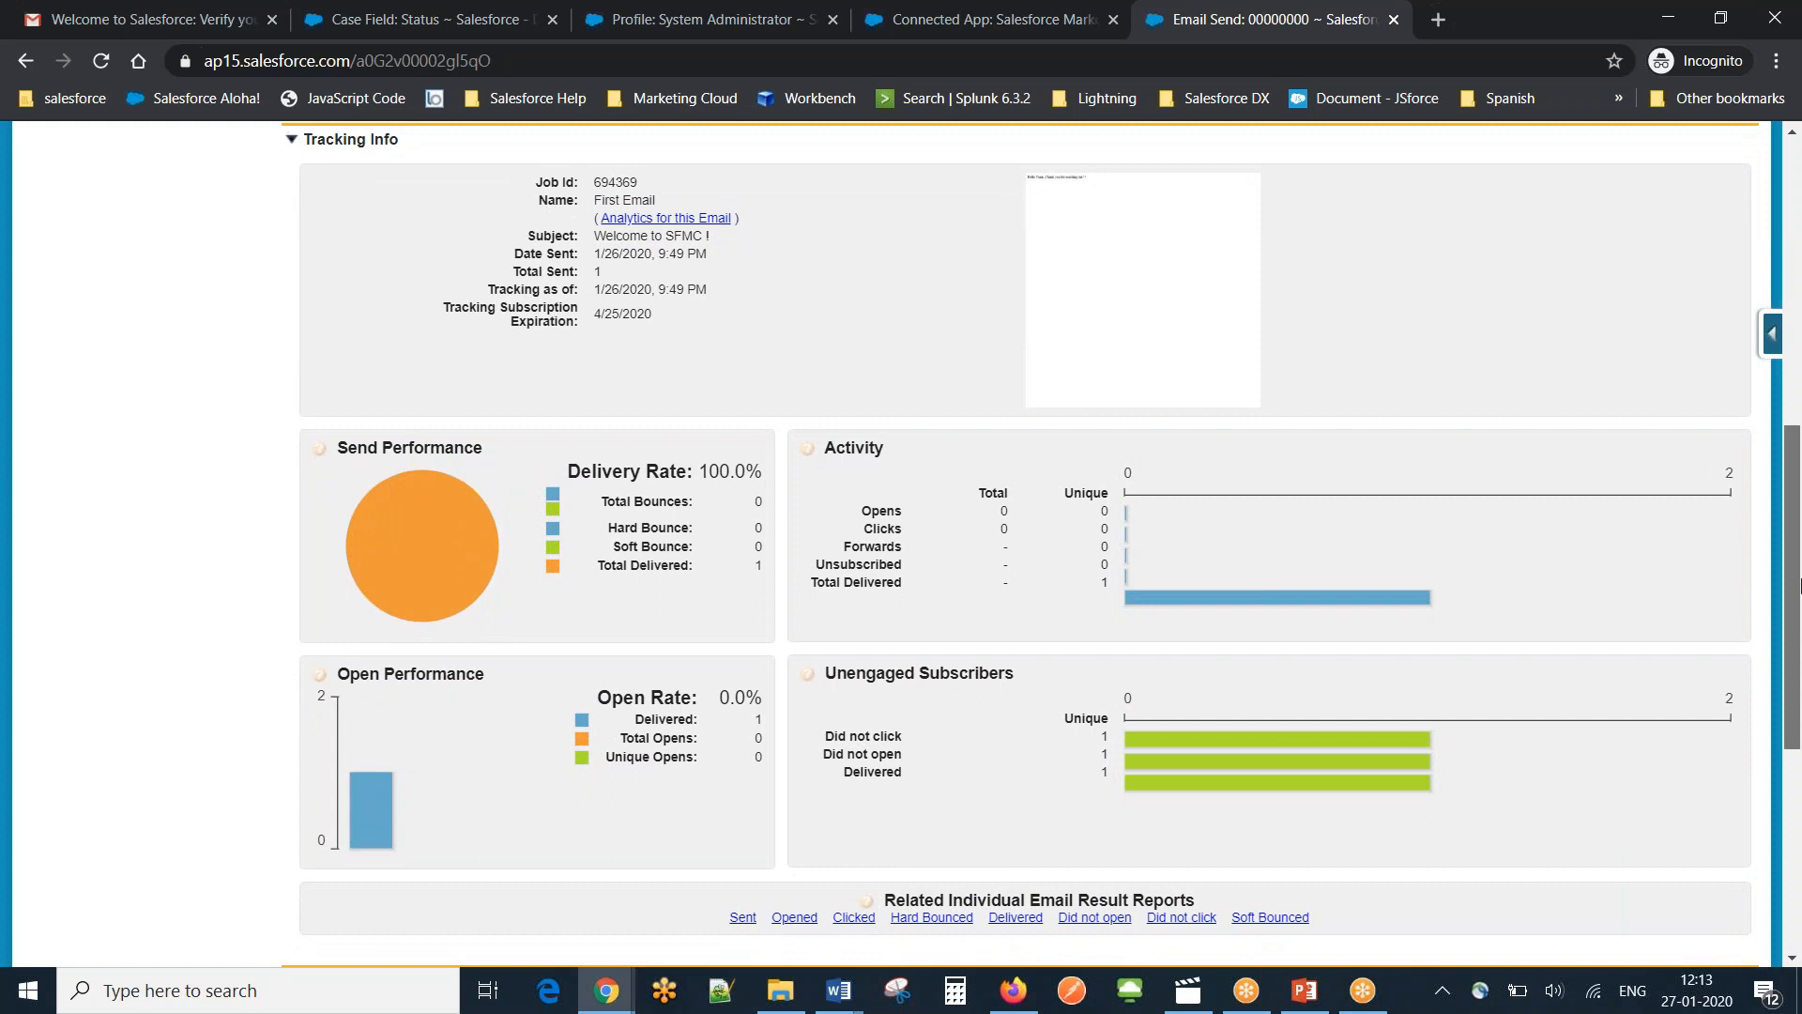
pyautogui.moveTo(1799, 586); pyautogui.dragTo(1799, 617)
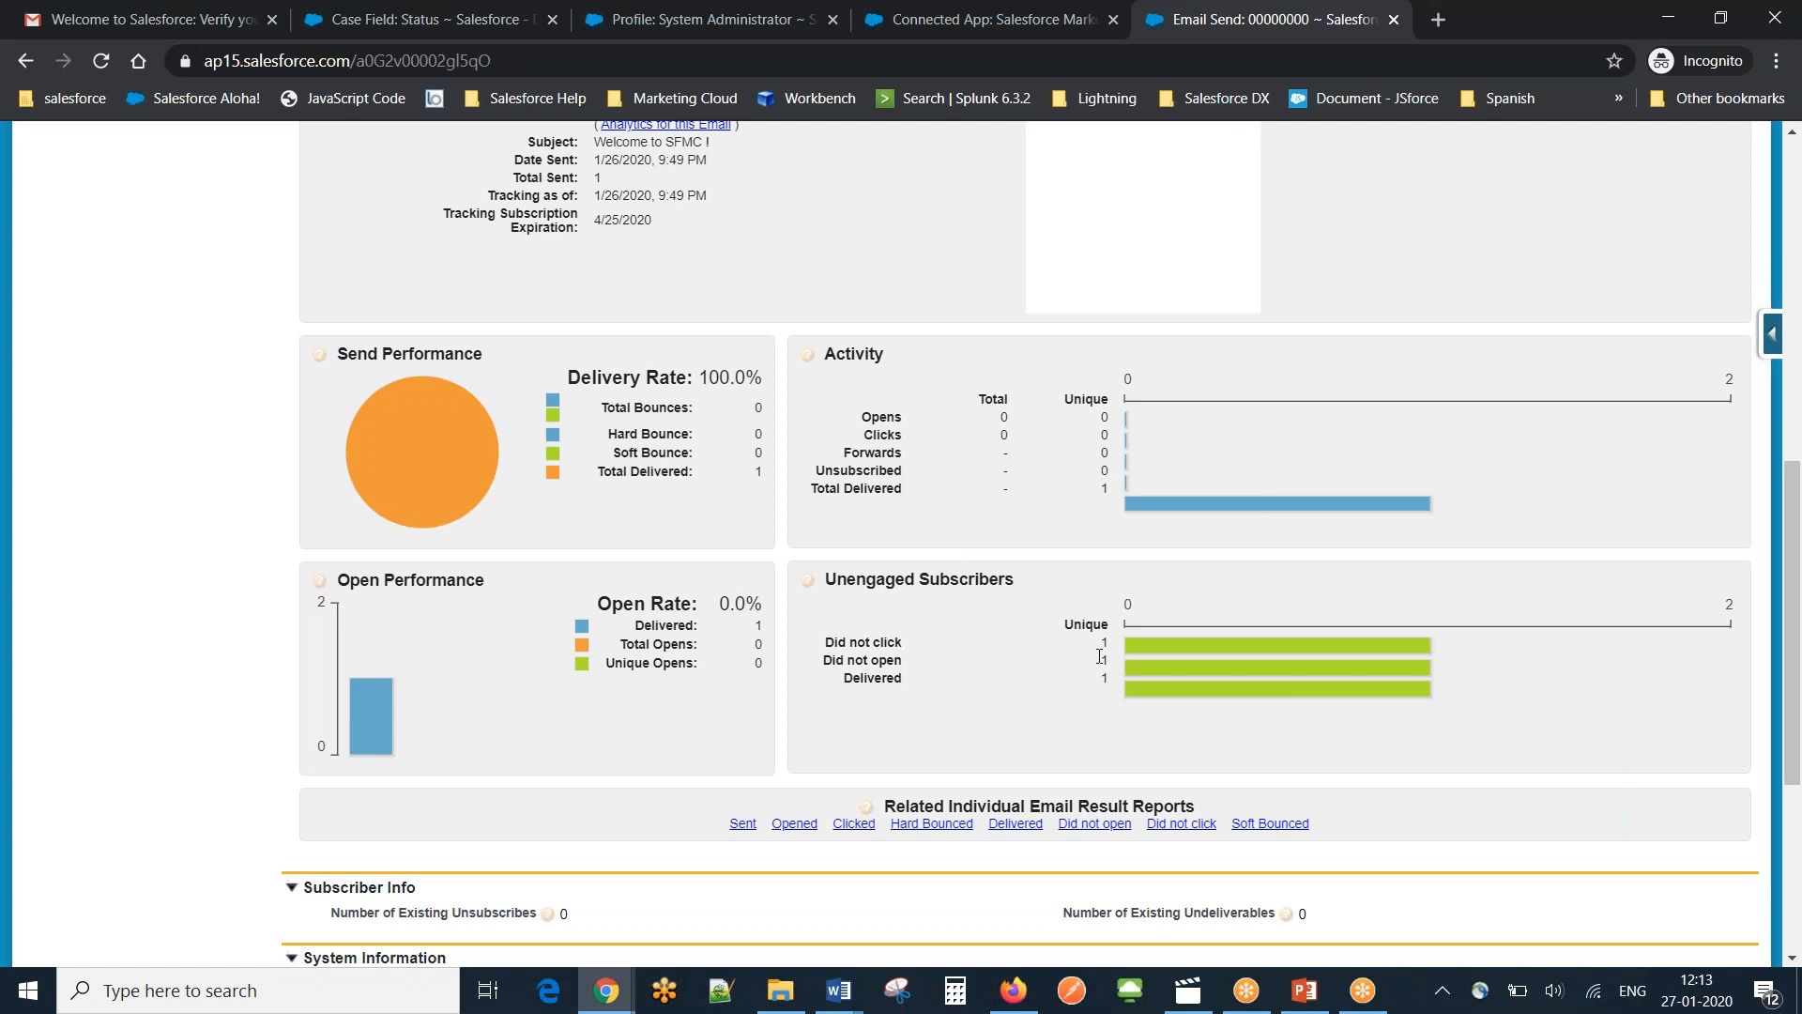
pyautogui.moveTo(1140, 678)
pyautogui.moveTo(1799, 534); pyautogui.dragTo(1798, 487)
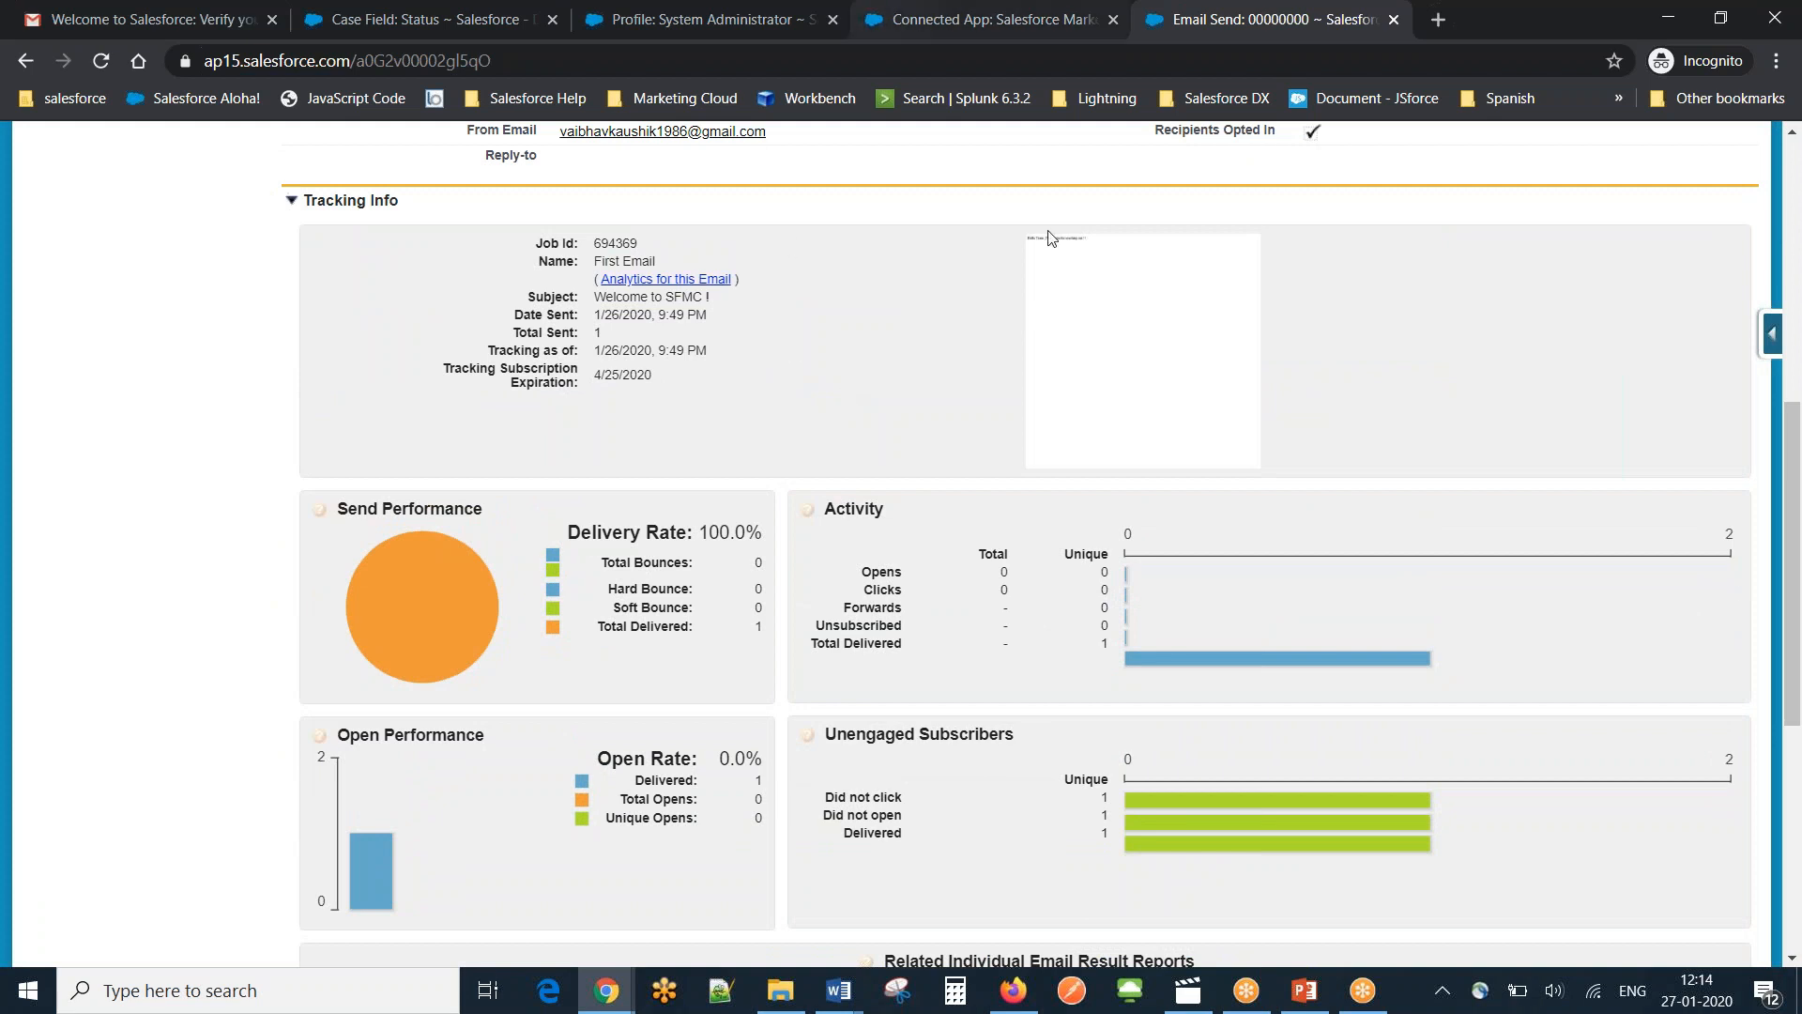
pyautogui.click(1791, 167)
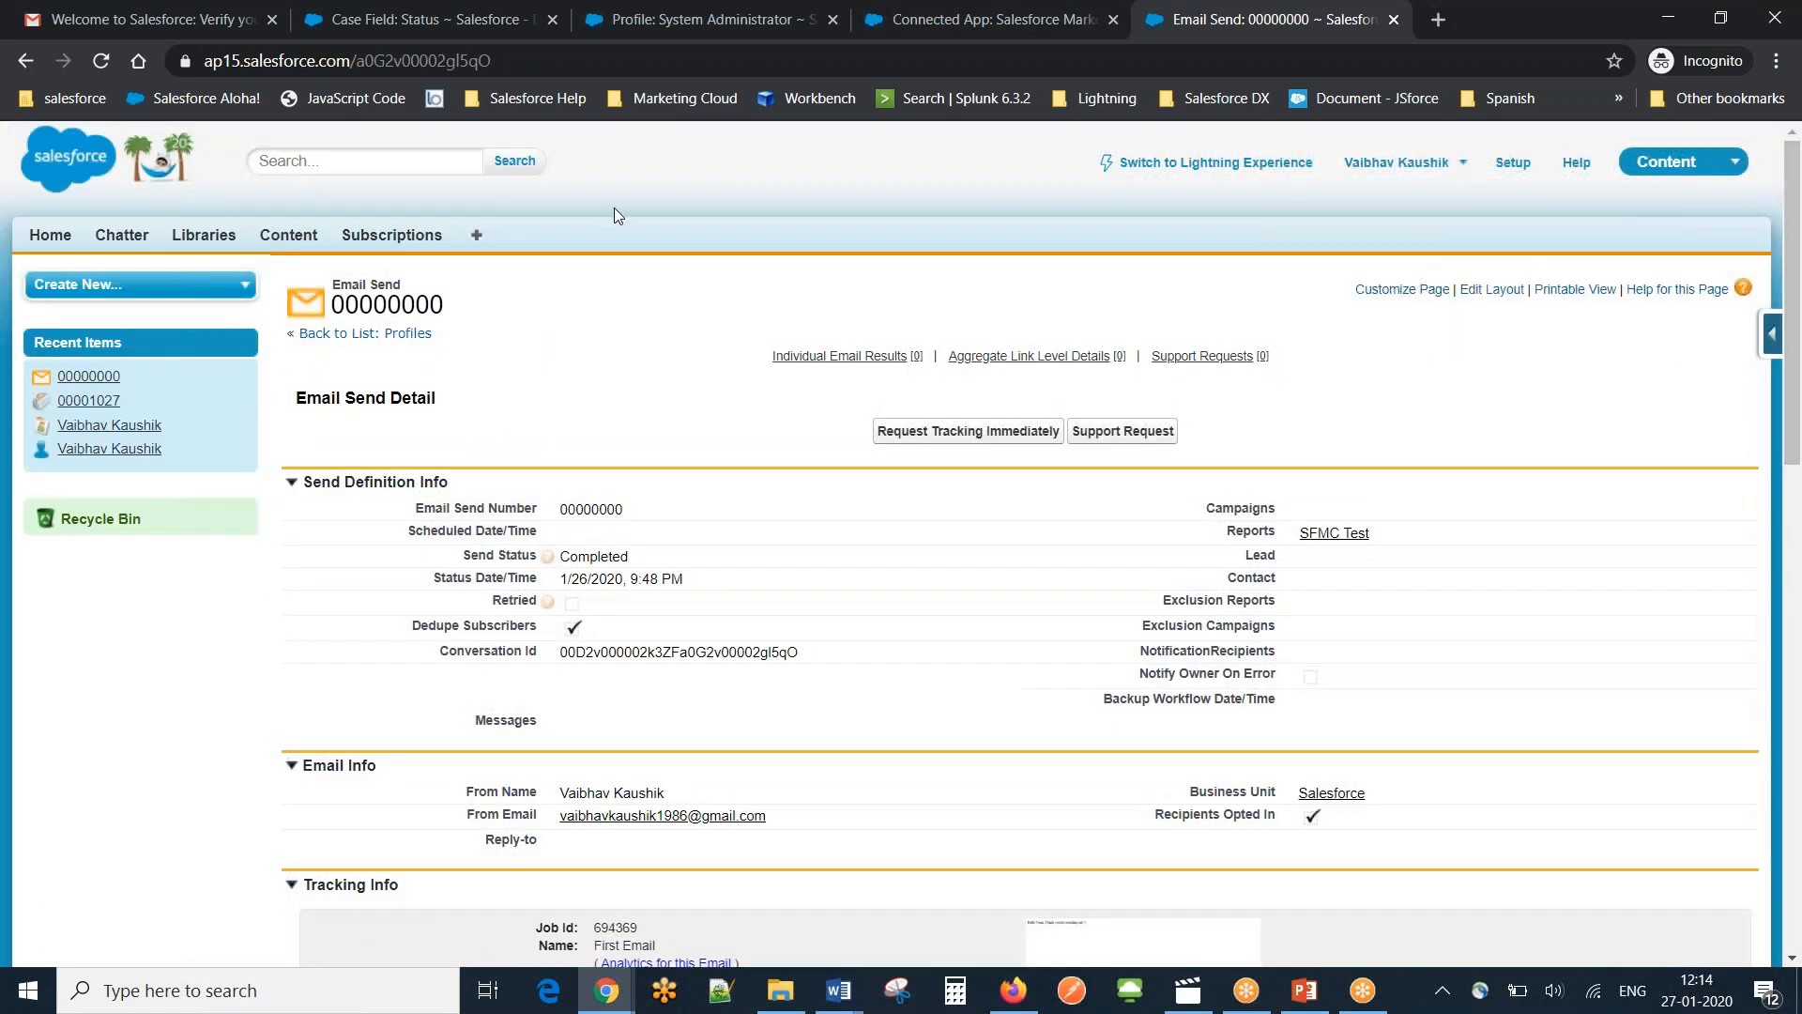
pyautogui.click(476, 237)
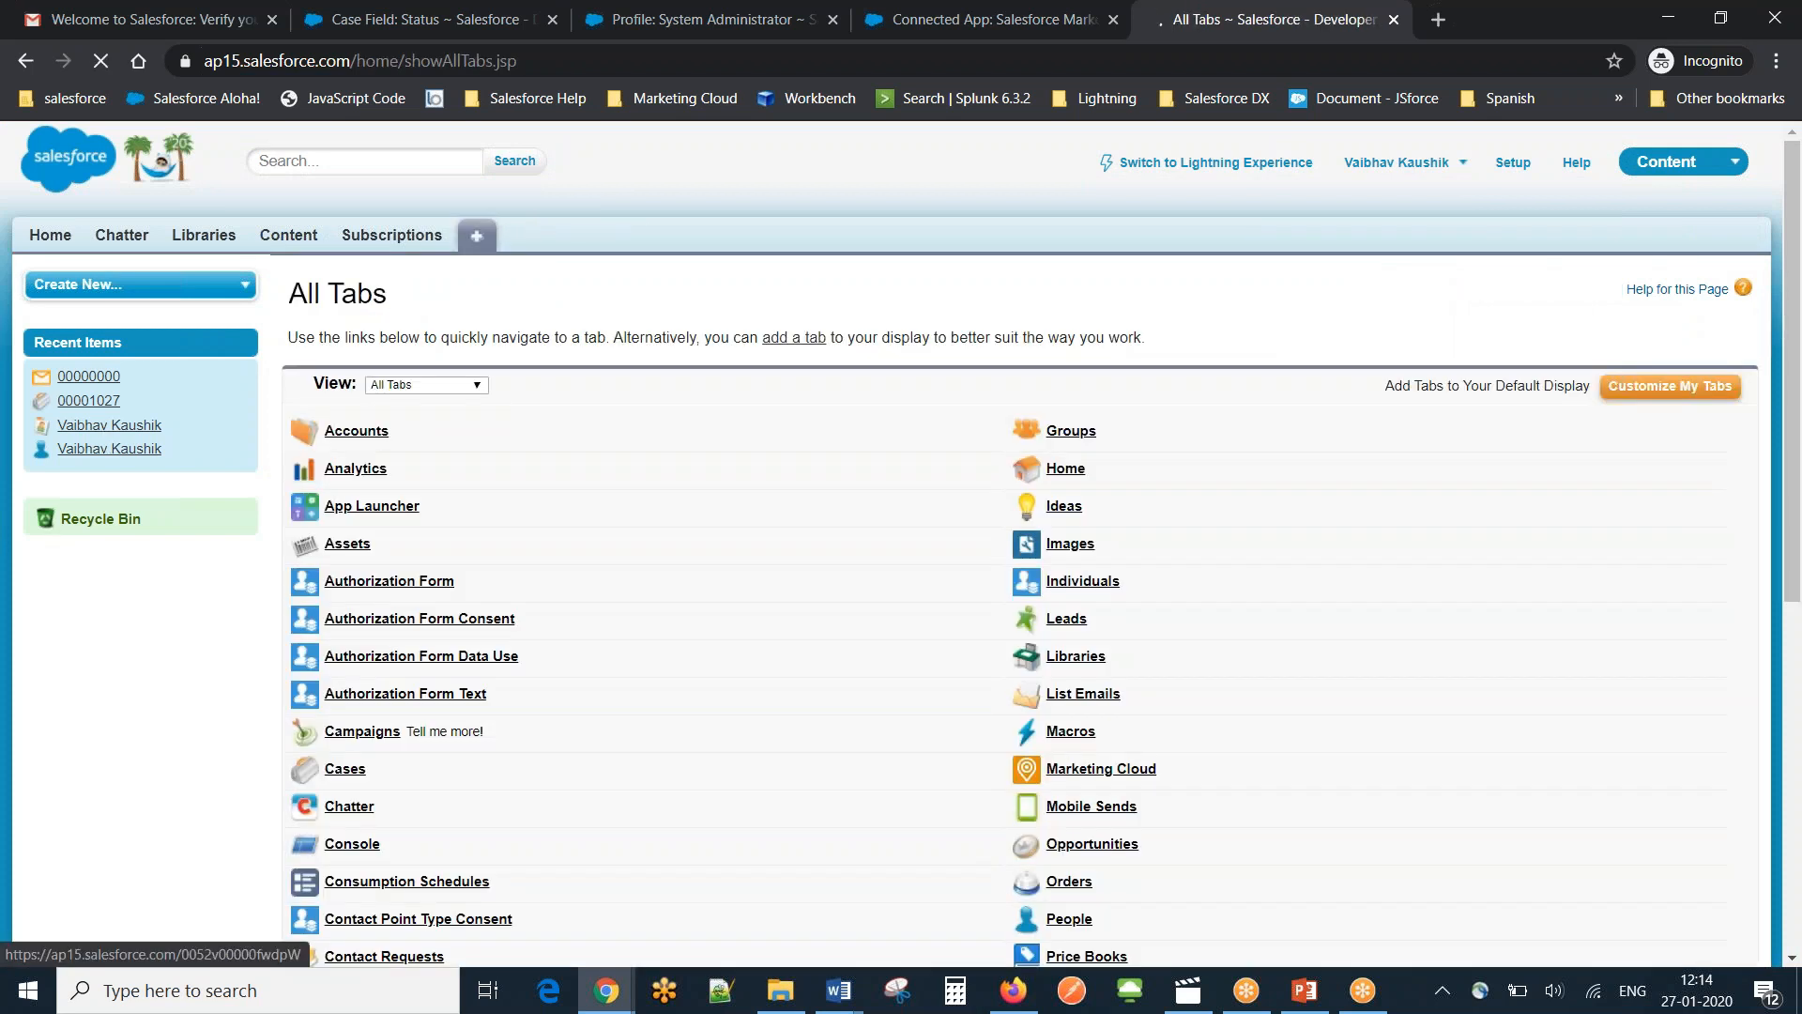
# Open the contact from Recent Items, check its Email Sends and Cases lists, then return to PowerPoint.
pyautogui.click(109, 424)
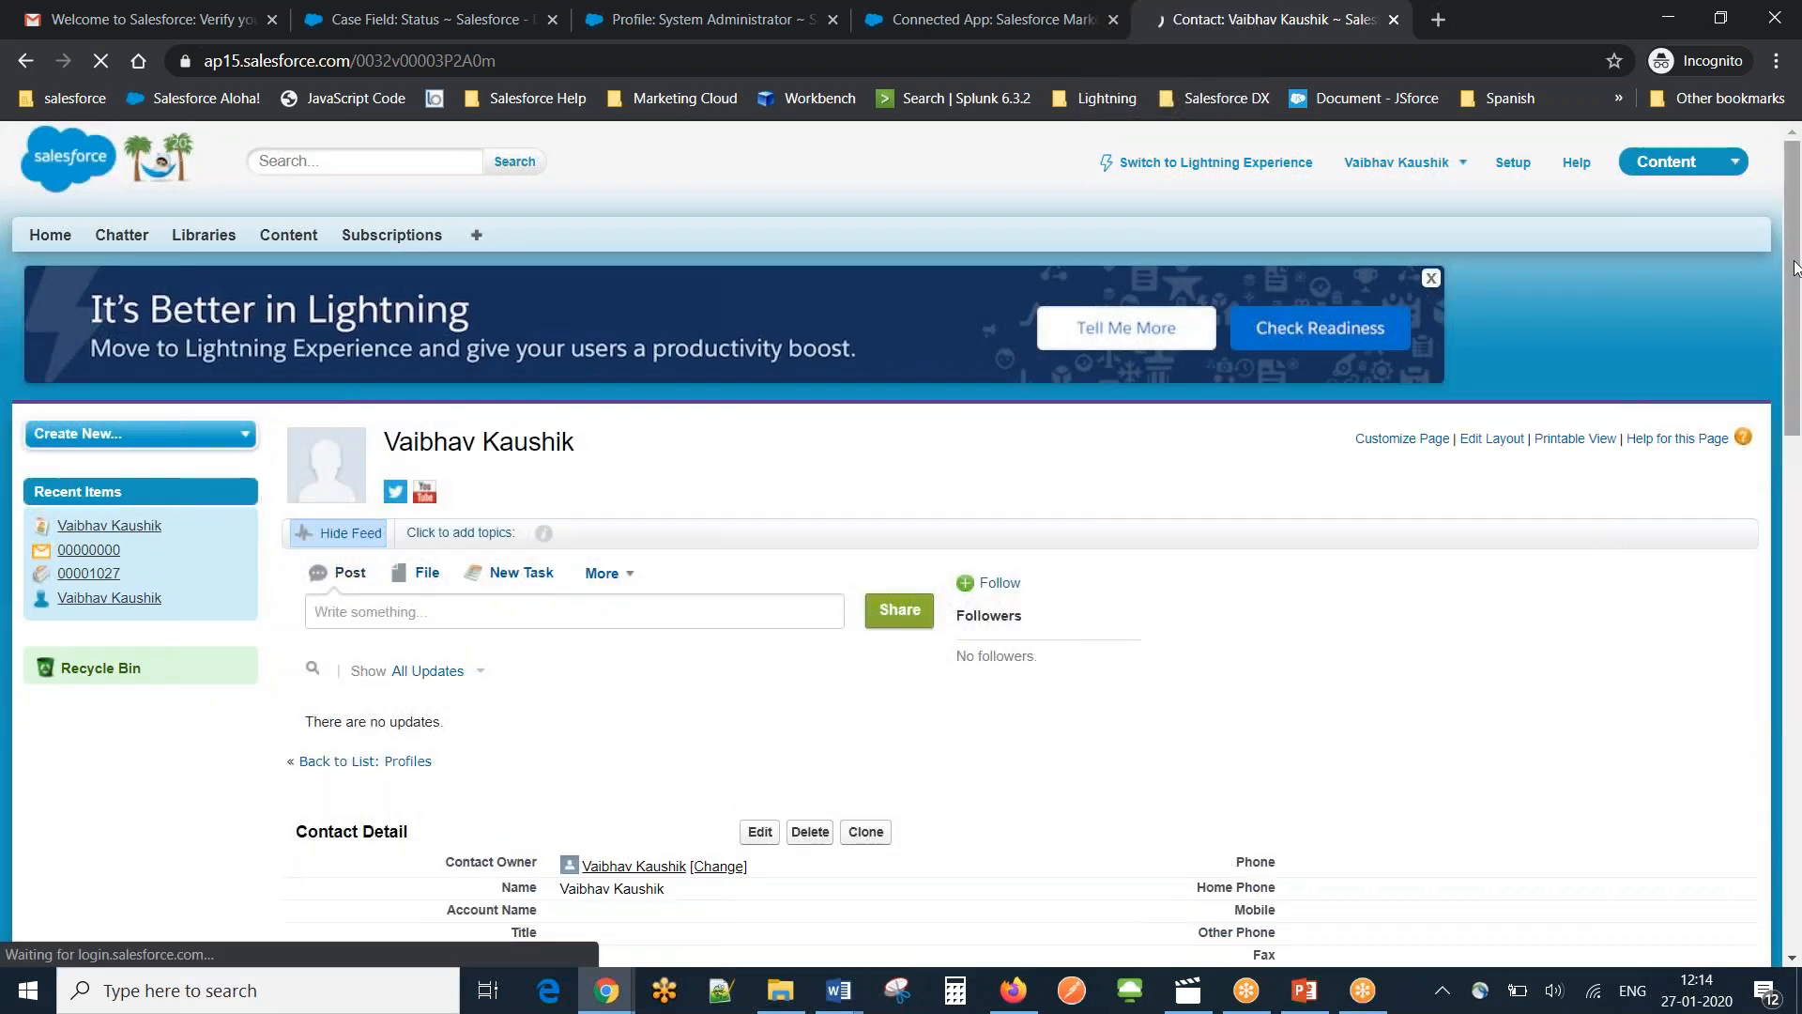
pyautogui.moveTo(1794, 267); pyautogui.dragTo(1800, 617)
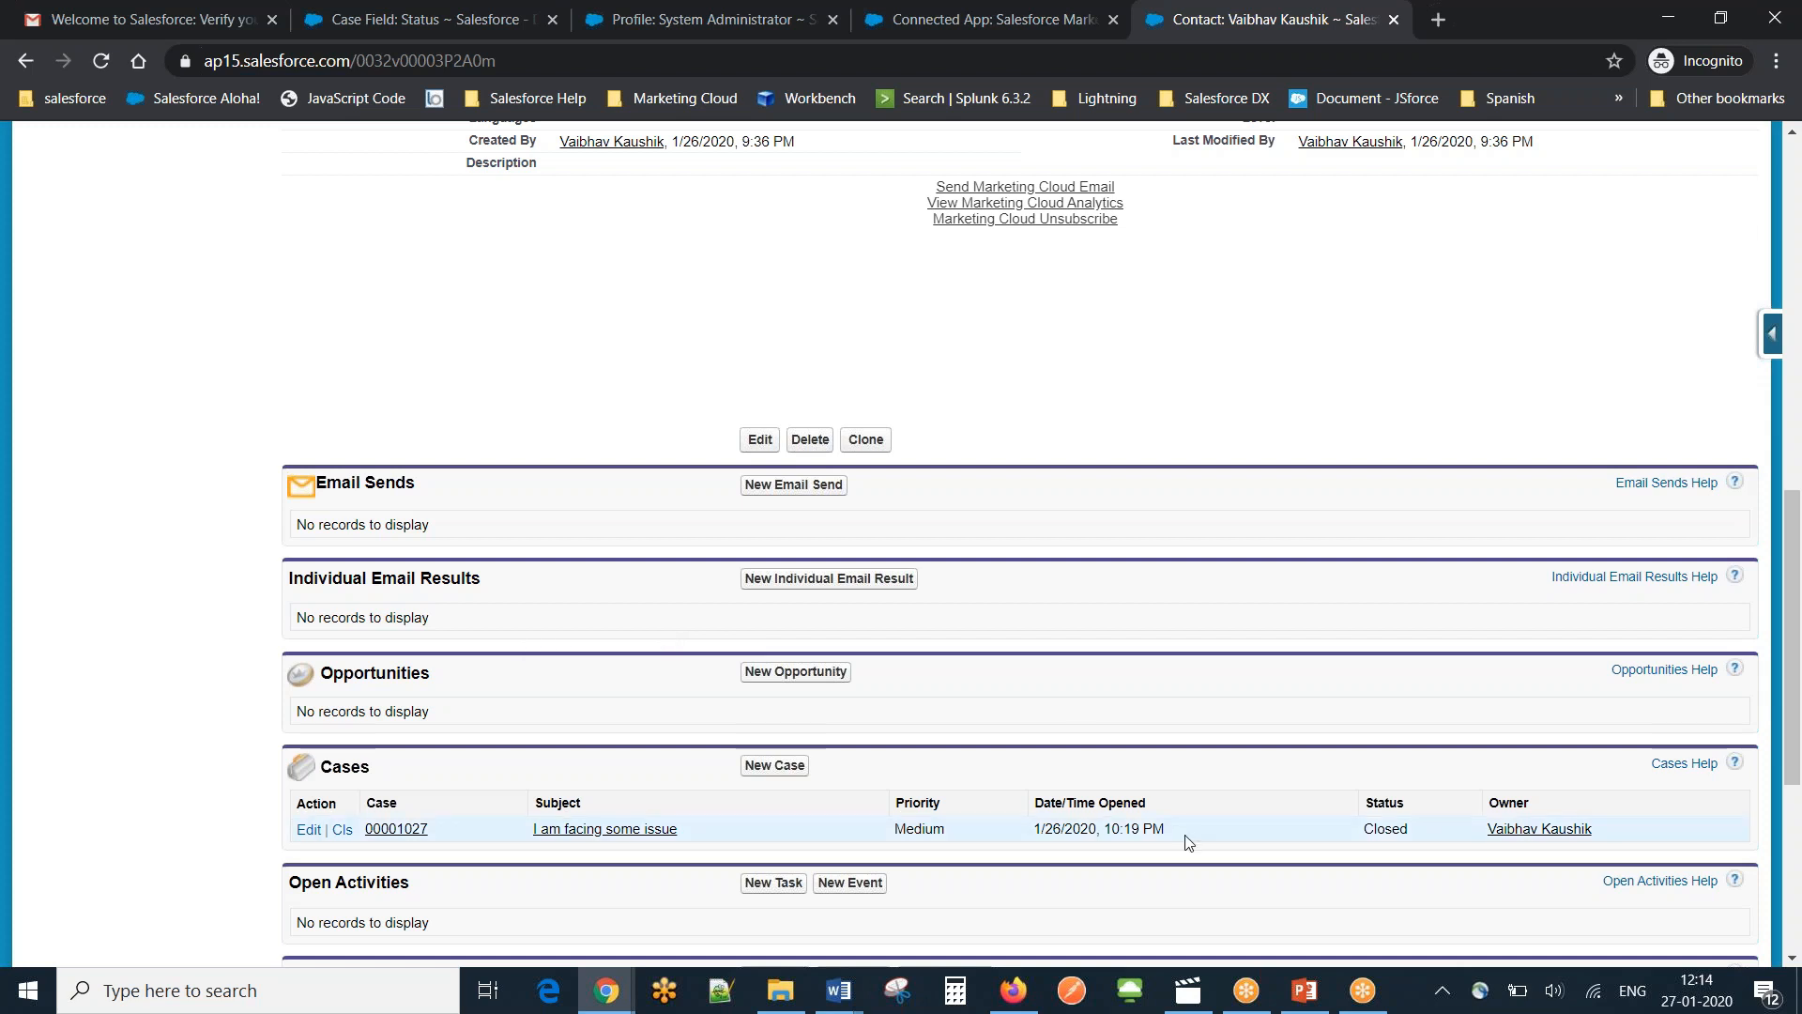
pyautogui.click(1306, 991)
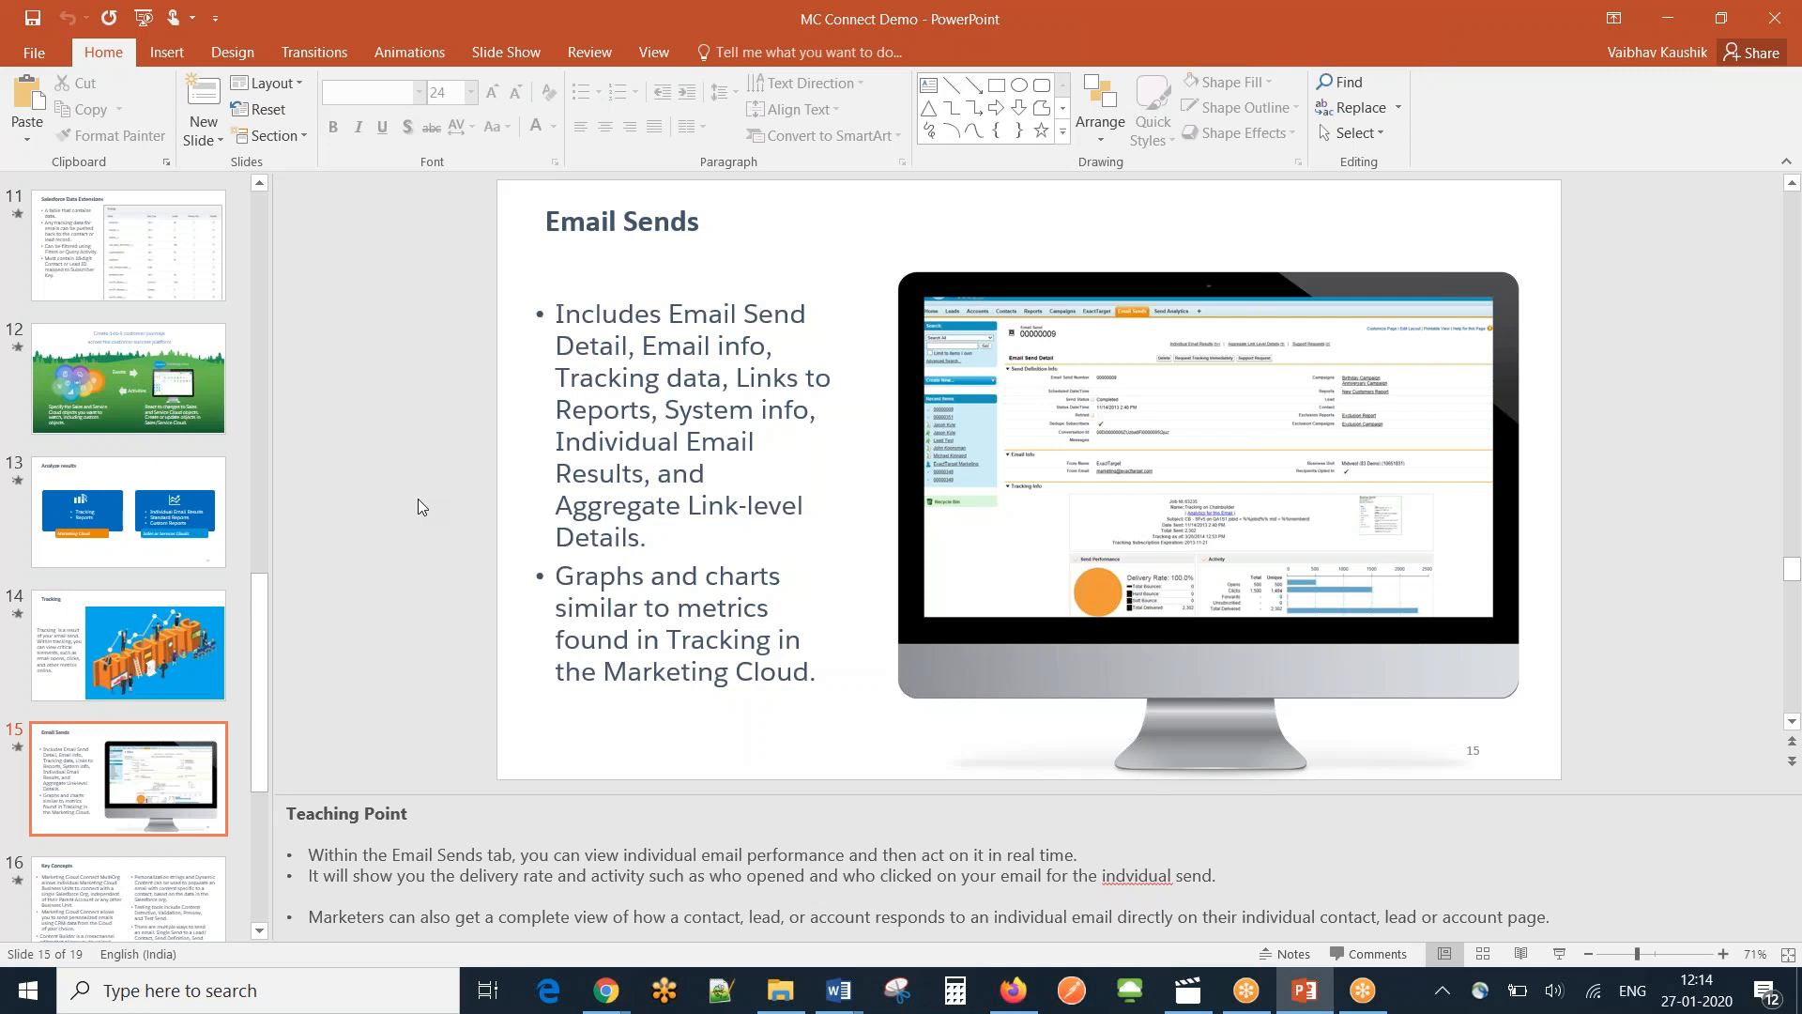
# Scroll the MC Connect Demo presentation from slide 15 toward slide 16, Key Concepts.
pyautogui.scroll(-1, 418, 507)
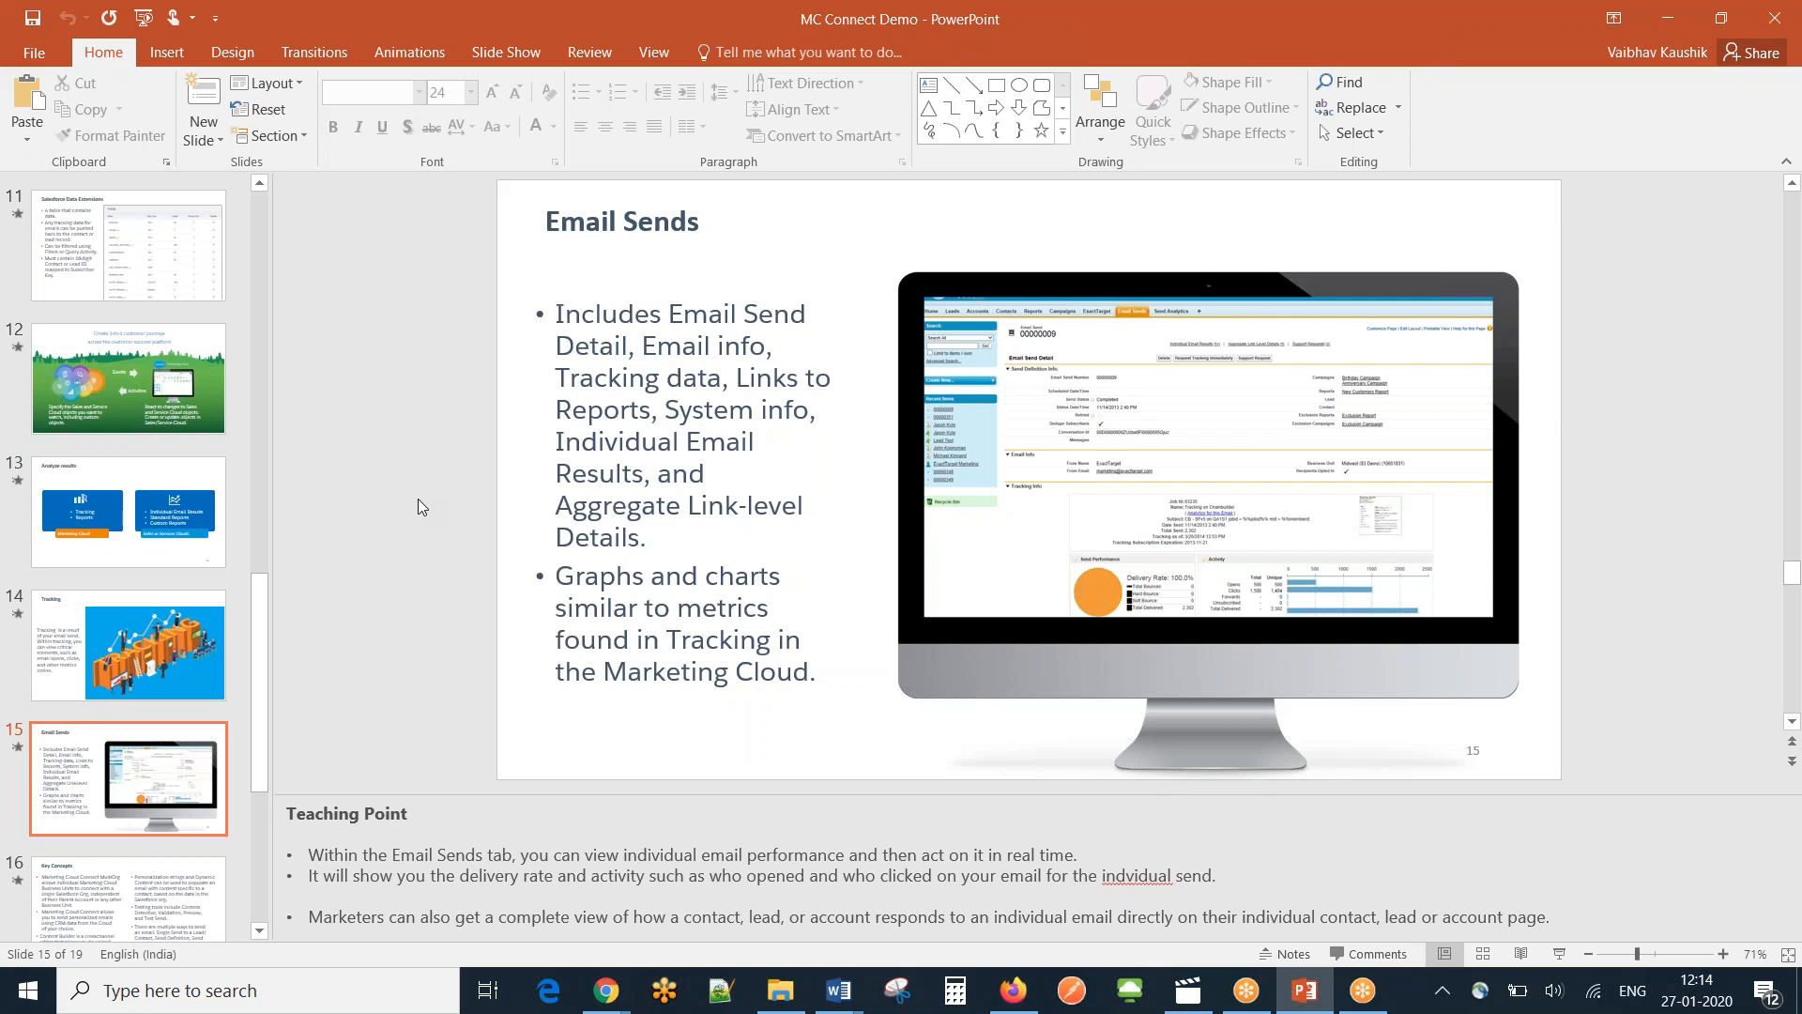